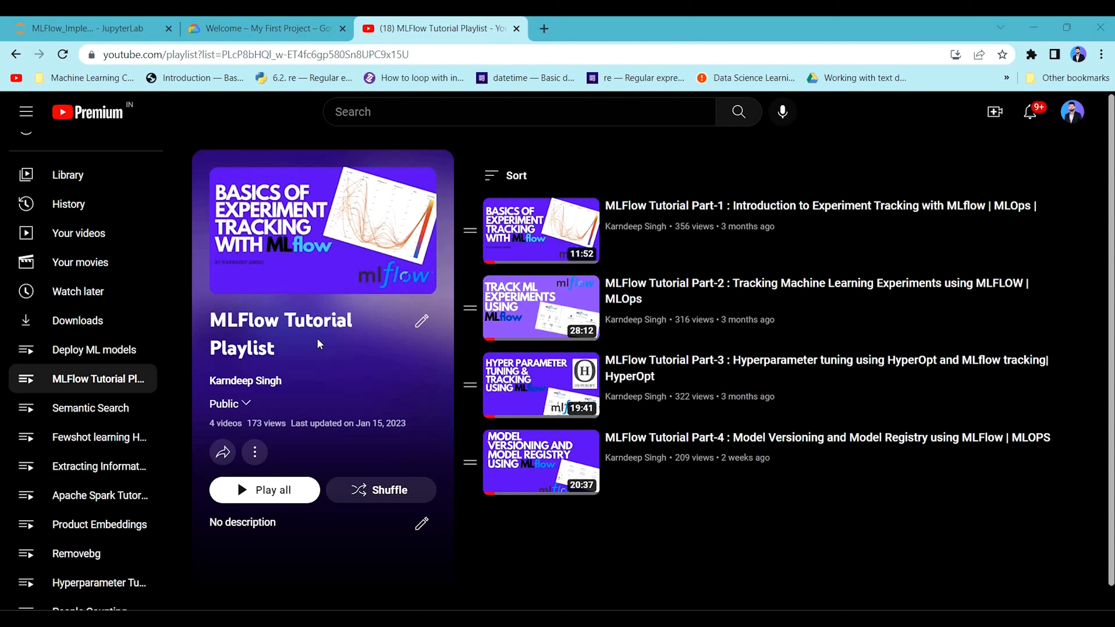
Review the PostgreSQL database item in the JupyterLab notebook's list of steps for setting up MLflow on GCP.
{"action": "left_click", "coordinate": [326, 26]}
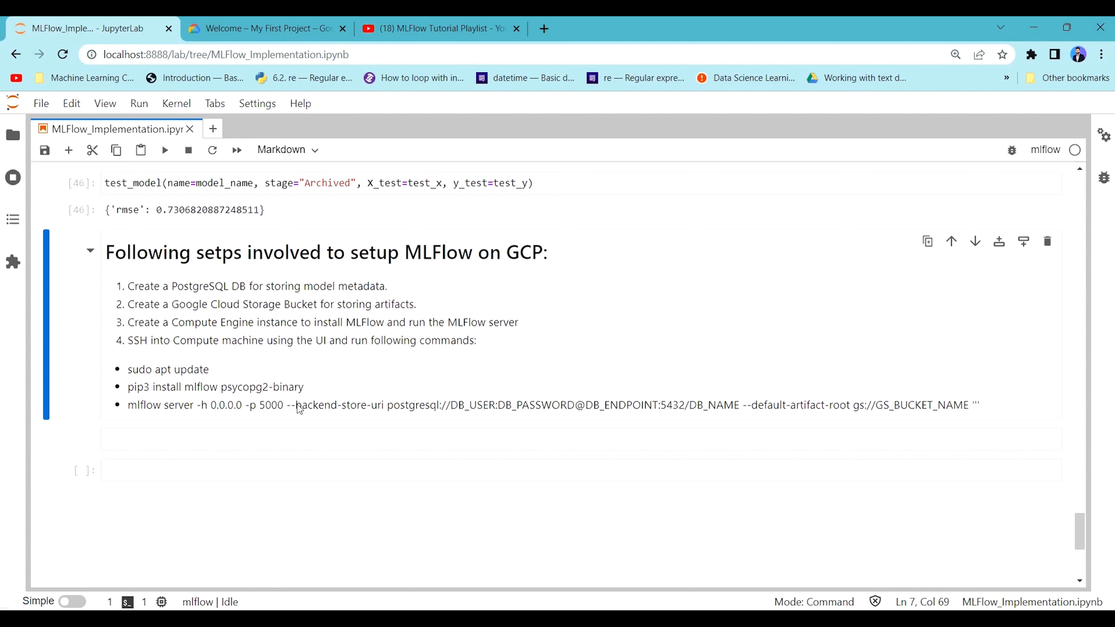
{"action": "left_click_drag", "start_coordinate": [172, 286], "coordinate": [416, 287]}
{"action": "left_click", "coordinate": [415, 285]}
Switch to the Google Cloud console and start creating a new Cloud SQL instance with the PostgreSQL engine.
{"action": "left_click", "coordinate": [302, 32]}
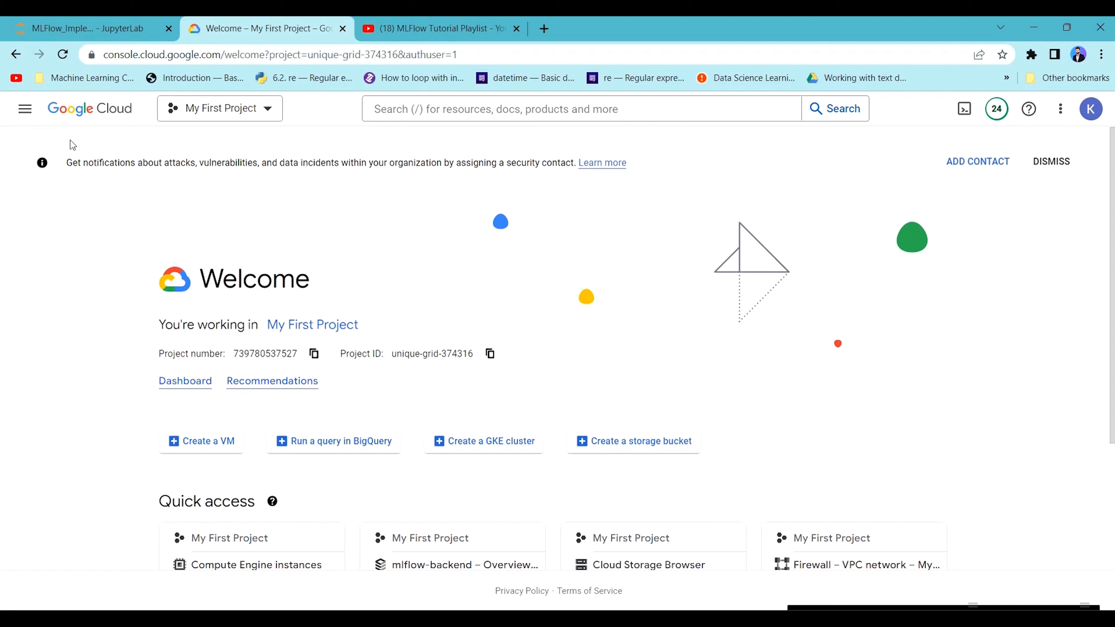
{"action": "left_click", "coordinate": [27, 106]}
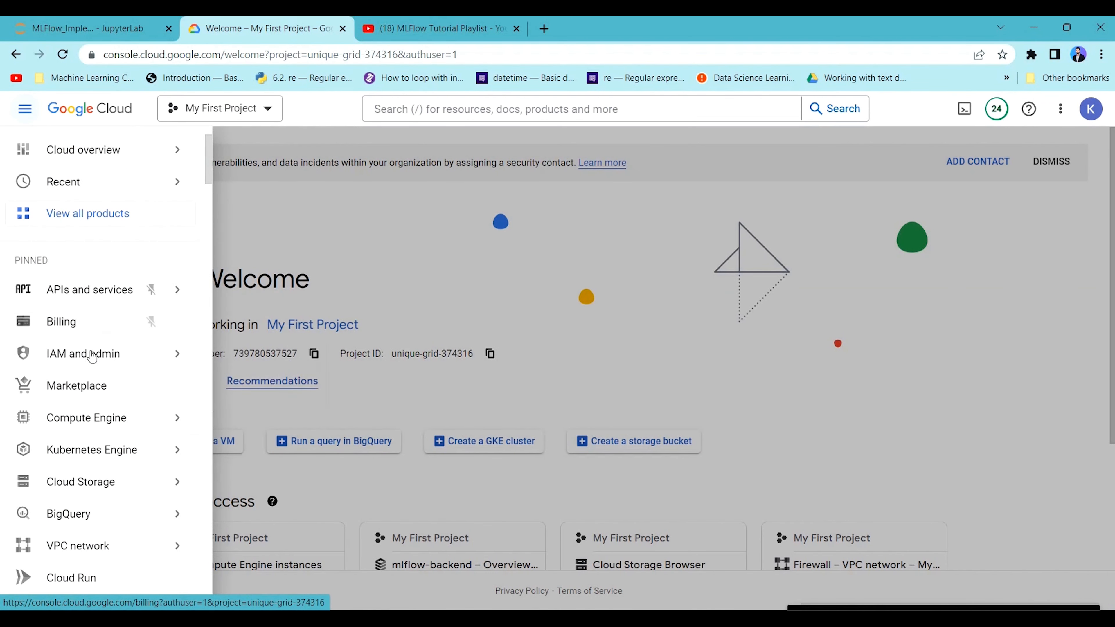
{"action": "scroll", "coordinate": [87, 358], "scroll_direction": "down", "scroll_amount": 5}
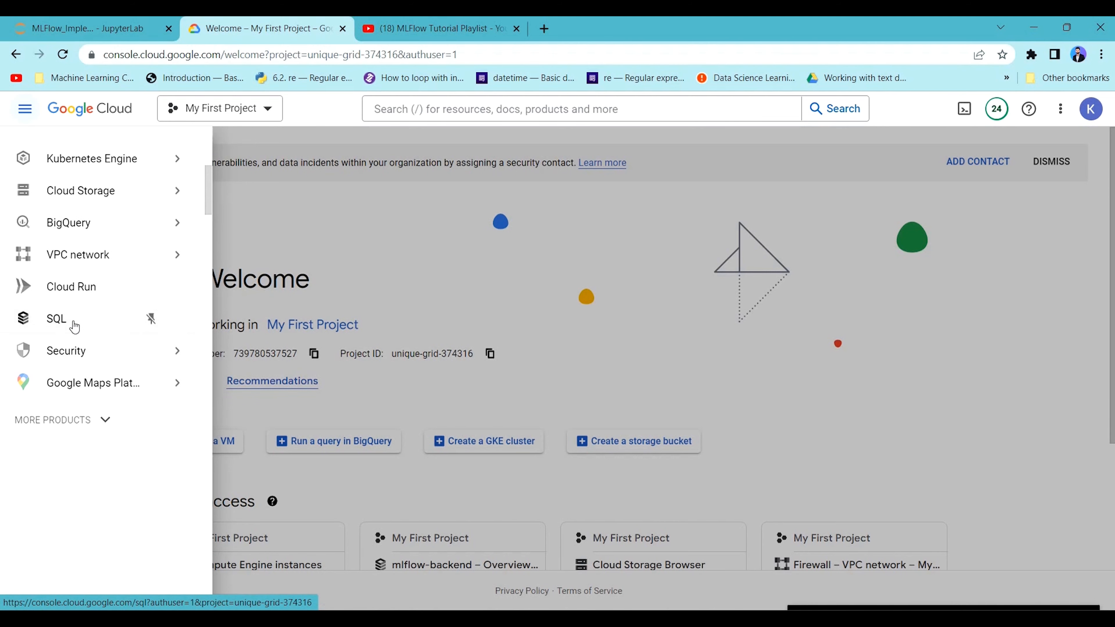
{"action": "left_click", "coordinate": [74, 324]}
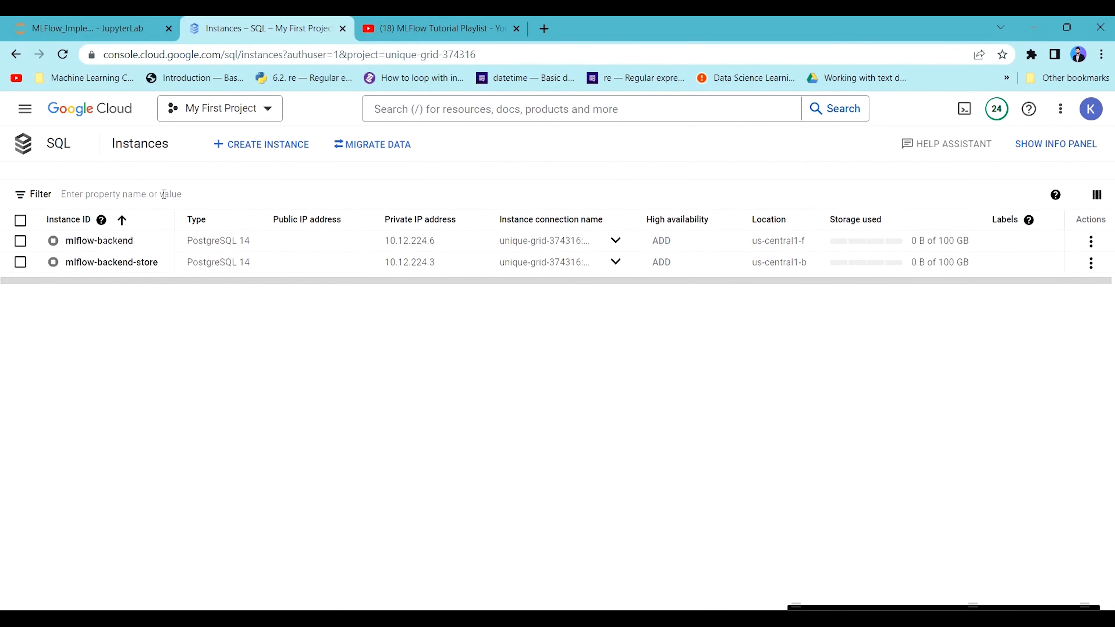
{"action": "left_click", "coordinate": [264, 155]}
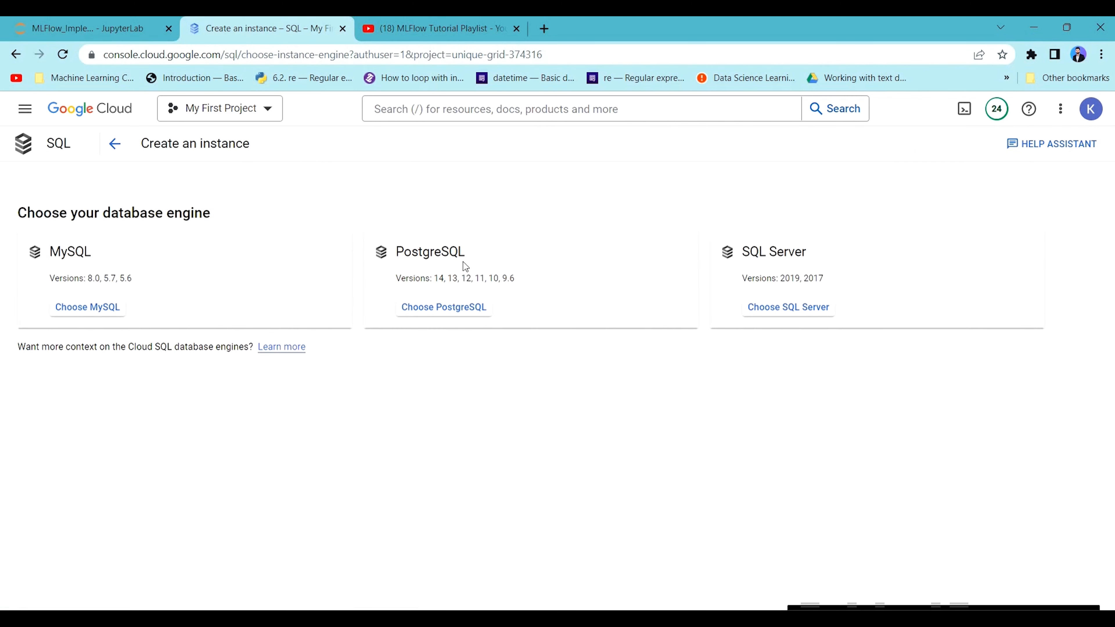
{"action": "left_click", "coordinate": [460, 309]}
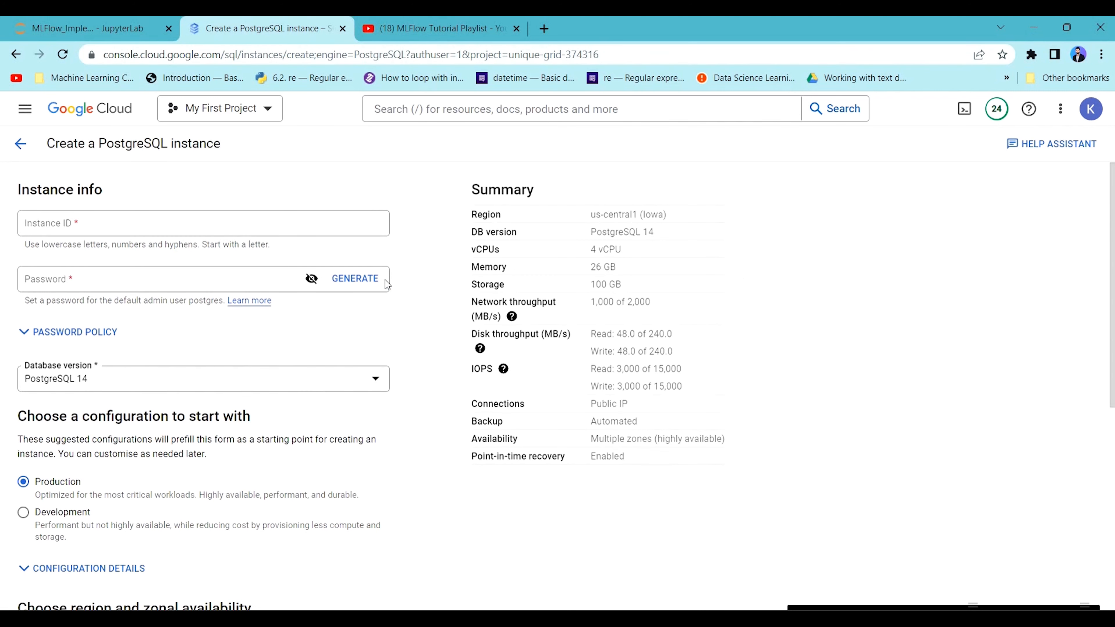
Set the instance ID to mlflow-instance-db and enter a password for the default admin user.
{"action": "left_click", "coordinate": [217, 226]}
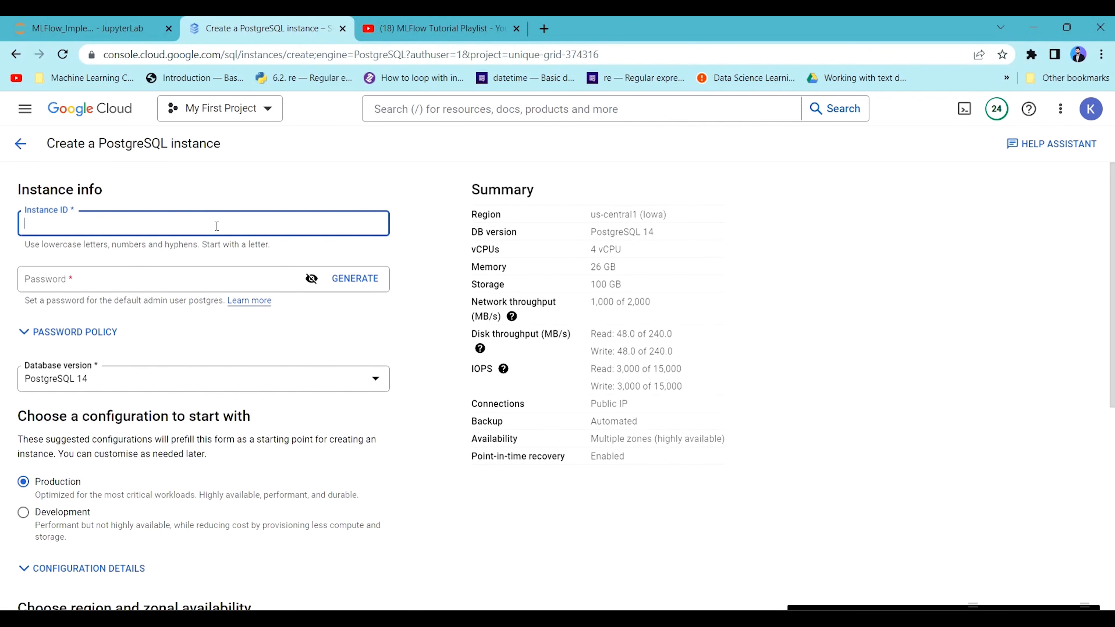
{"action": "type", "text": "mlfo"}
{"action": "type", "text": "low"}
{"action": "type", "text": "-instance-"}
{"action": "type", "text": "db"}
{"action": "left_click", "coordinate": [160, 276]}
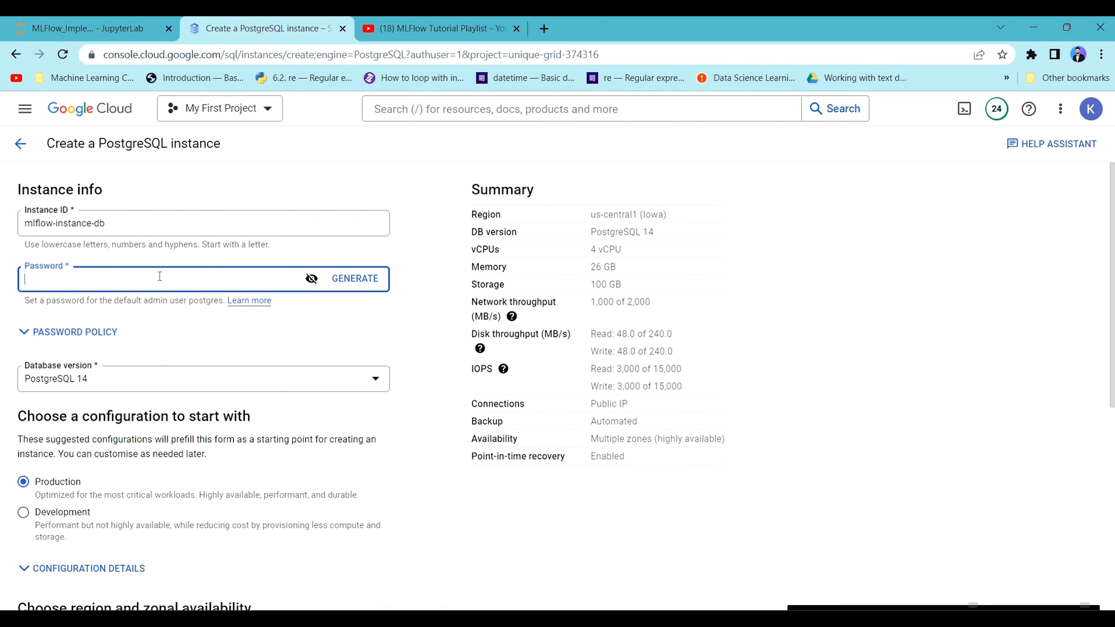
{"action": "type", "text": "******"}
Apply the Development configuration to the PostgreSQL instance.
{"action": "scroll", "coordinate": [106, 382], "scroll_direction": "down", "scroll_amount": 2}
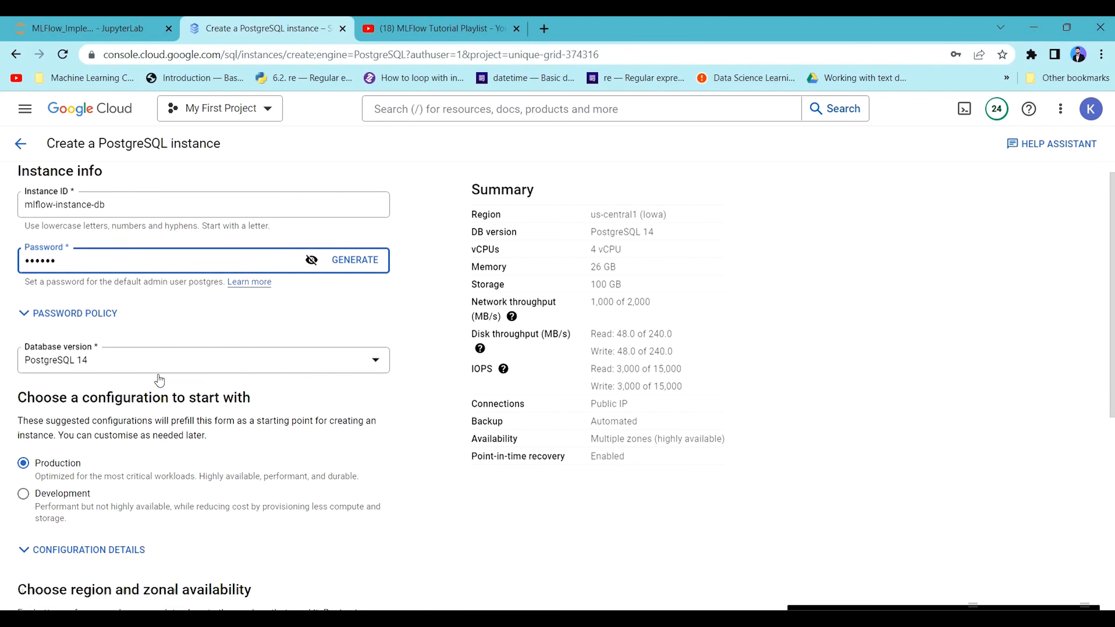
{"action": "scroll", "coordinate": [43, 408], "scroll_direction": "down", "scroll_amount": 2}
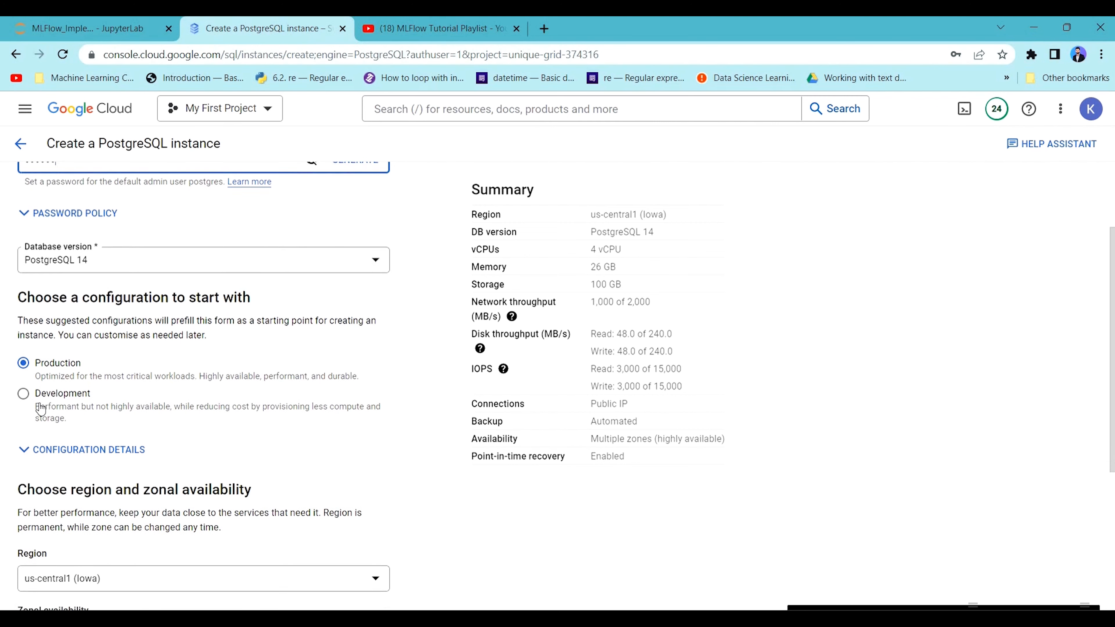
{"action": "left_click", "coordinate": [37, 374]}
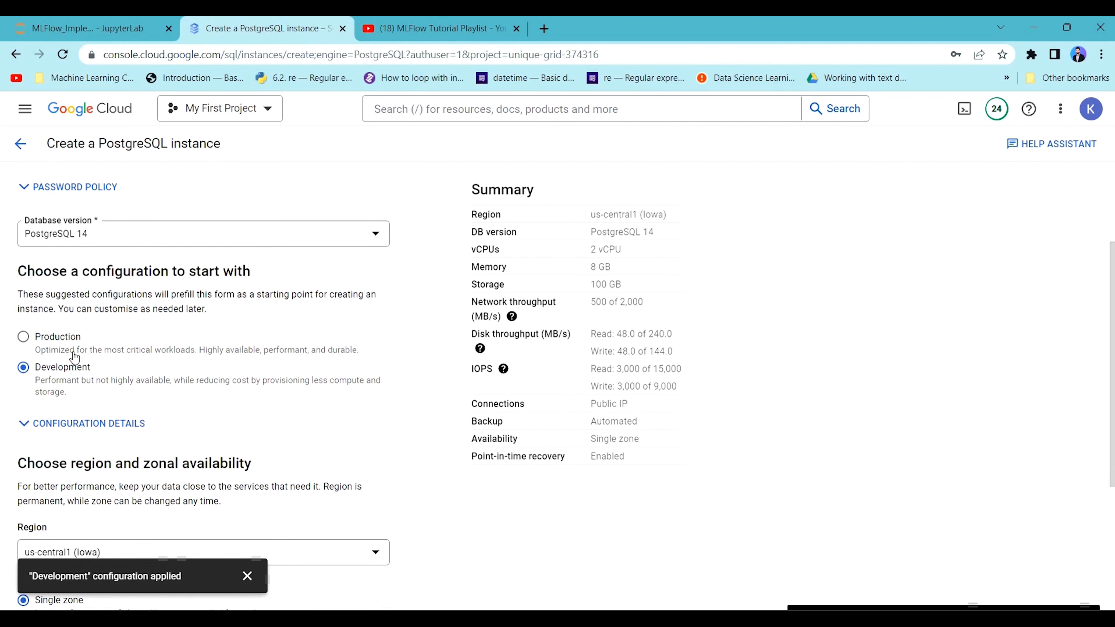
Show the instance's configuration options and, in the Connections settings, enable Private IP and disable Public IP.
{"action": "scroll", "coordinate": [130, 342], "scroll_direction": "down", "scroll_amount": 6}
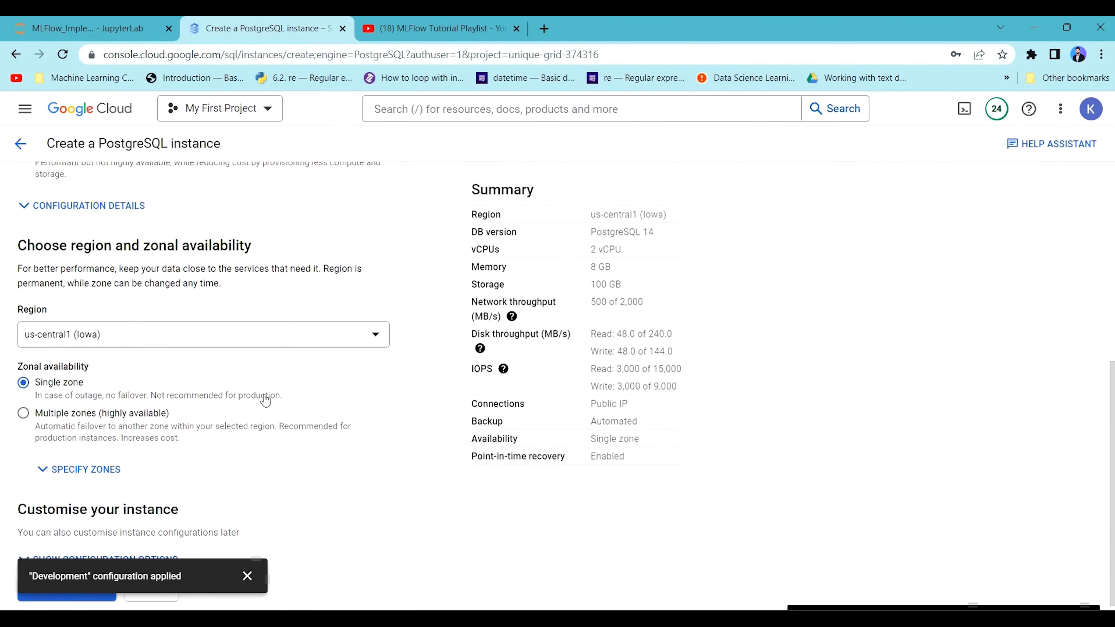
{"action": "scroll", "coordinate": [255, 397], "scroll_direction": "down", "scroll_amount": 1}
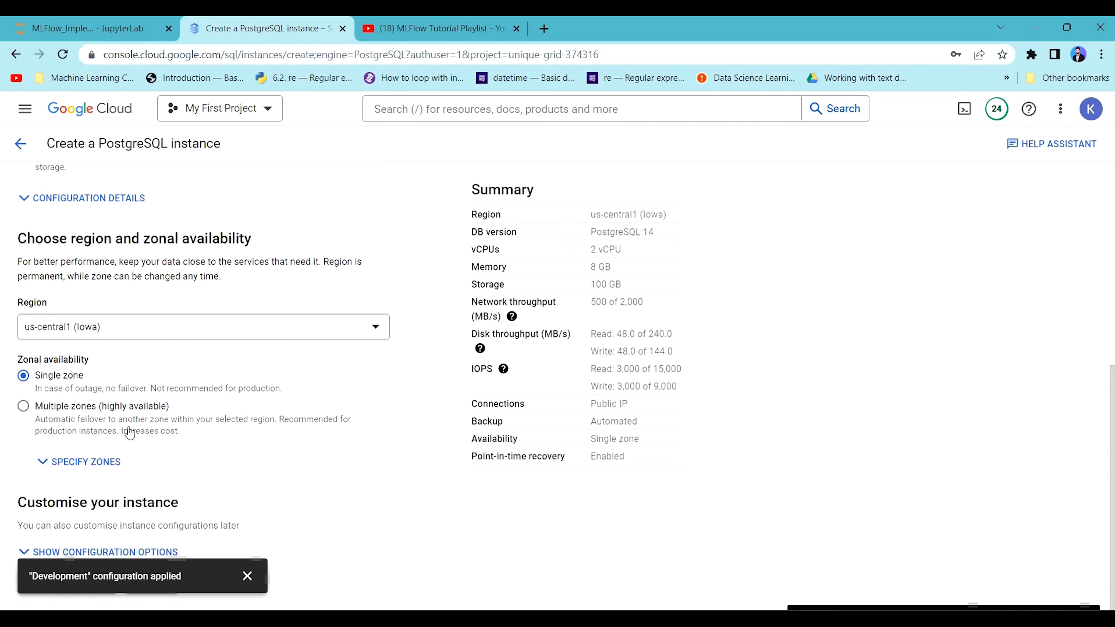
{"action": "left_click", "coordinate": [246, 575]}
{"action": "left_click", "coordinate": [105, 552]}
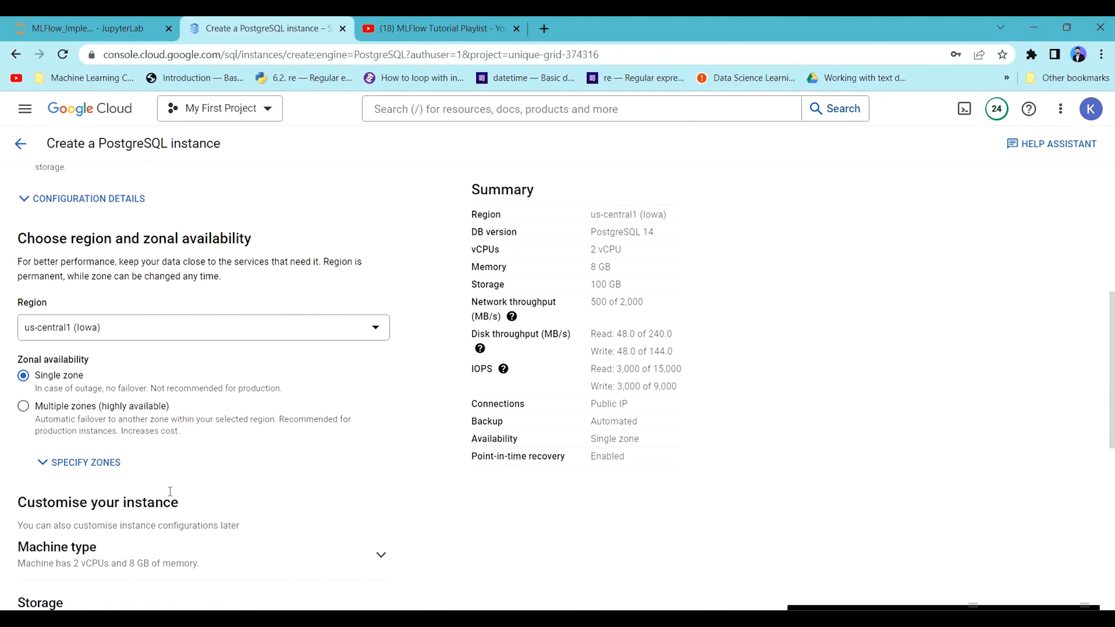
{"action": "scroll", "coordinate": [128, 433], "scroll_direction": "down", "scroll_amount": 5}
{"action": "scroll", "coordinate": [128, 433], "scroll_direction": "down", "scroll_amount": 1}
{"action": "left_click", "coordinate": [209, 462]}
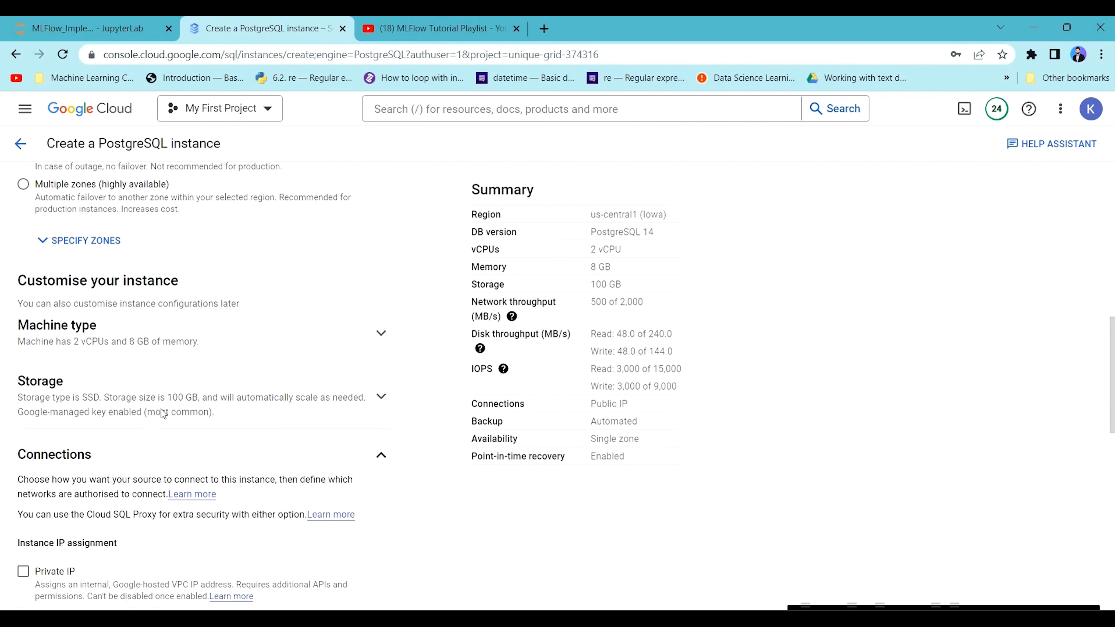
{"action": "scroll", "coordinate": [86, 335], "scroll_direction": "down", "scroll_amount": 3}
{"action": "scroll", "coordinate": [85, 335], "scroll_direction": "down", "scroll_amount": 1}
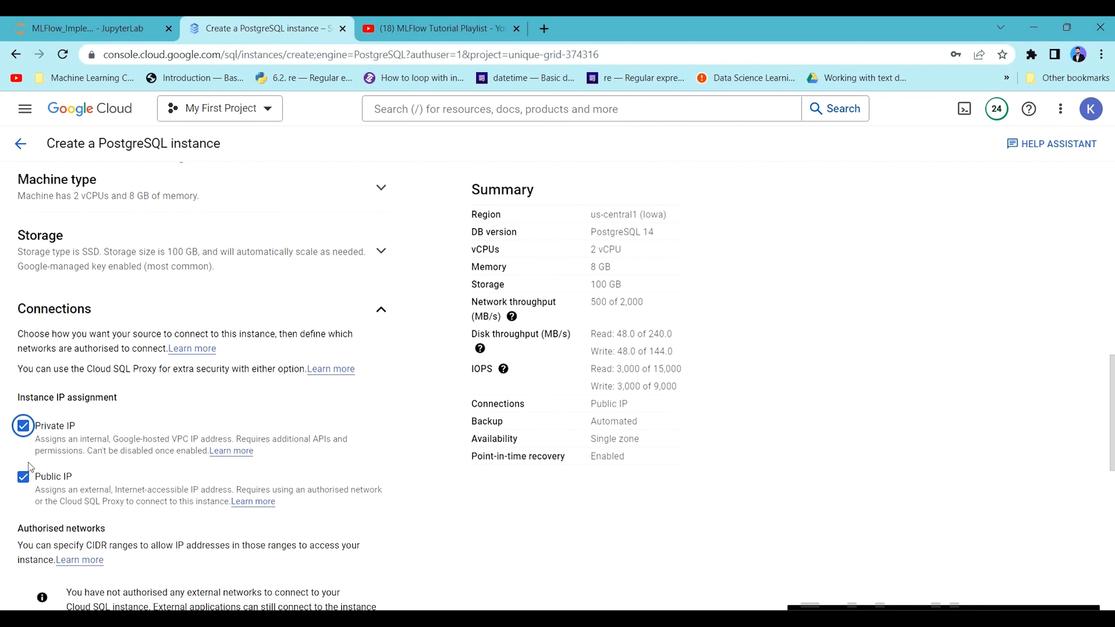
{"action": "left_click", "coordinate": [24, 477]}
Select the default network for the instance's private connection.
{"action": "scroll", "coordinate": [95, 387], "scroll_direction": "down", "scroll_amount": 5}
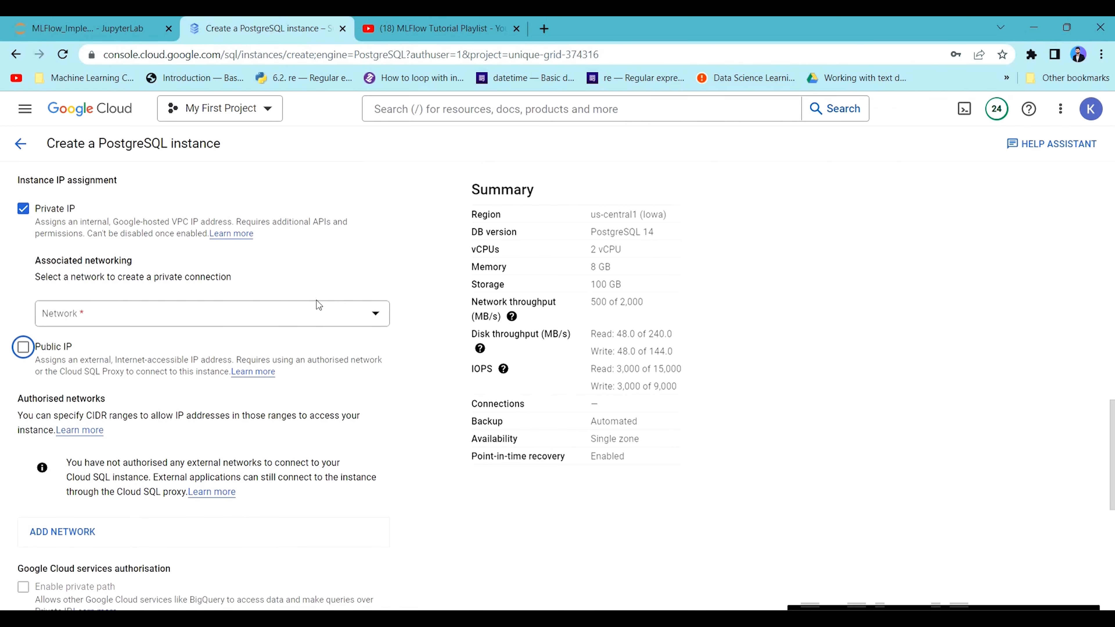
{"action": "left_click", "coordinate": [319, 317]}
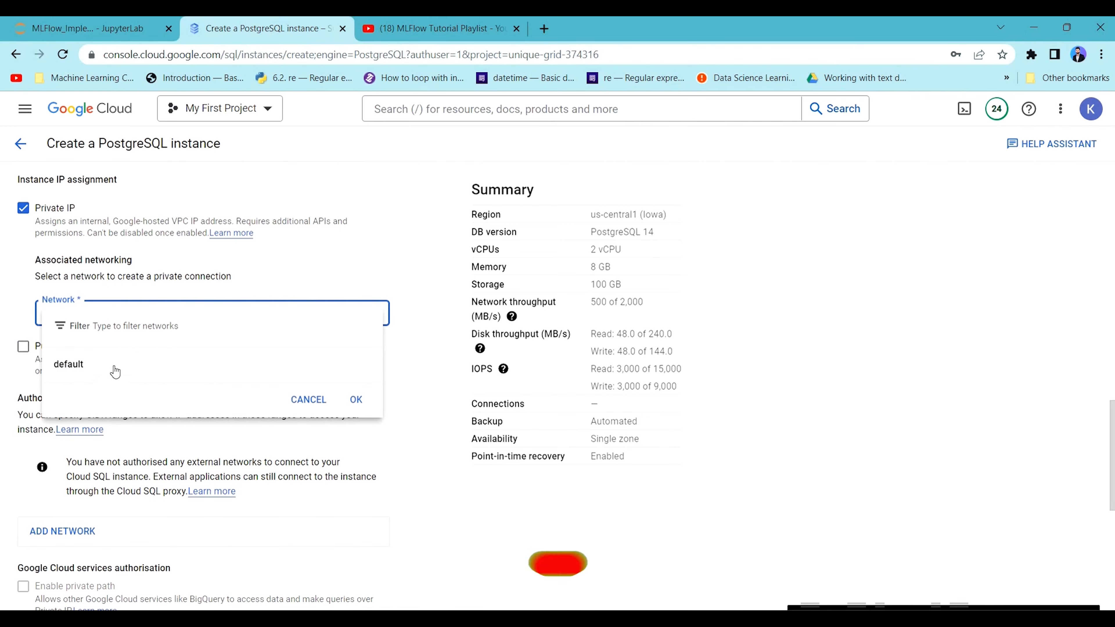
{"action": "left_click", "coordinate": [105, 366]}
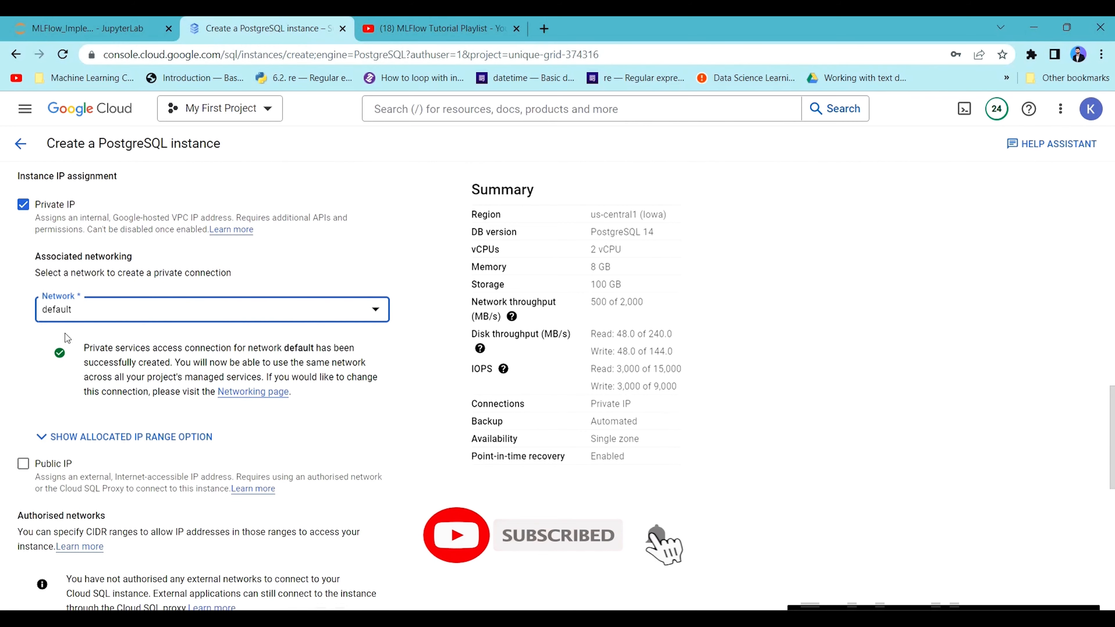
Review the remaining configuration sections and the available regions for the instance, keeping us-central1 (Iowa).
{"action": "scroll", "coordinate": [64, 292], "scroll_direction": "down", "scroll_amount": 2}
{"action": "scroll", "coordinate": [64, 292], "scroll_direction": "down", "scroll_amount": 10}
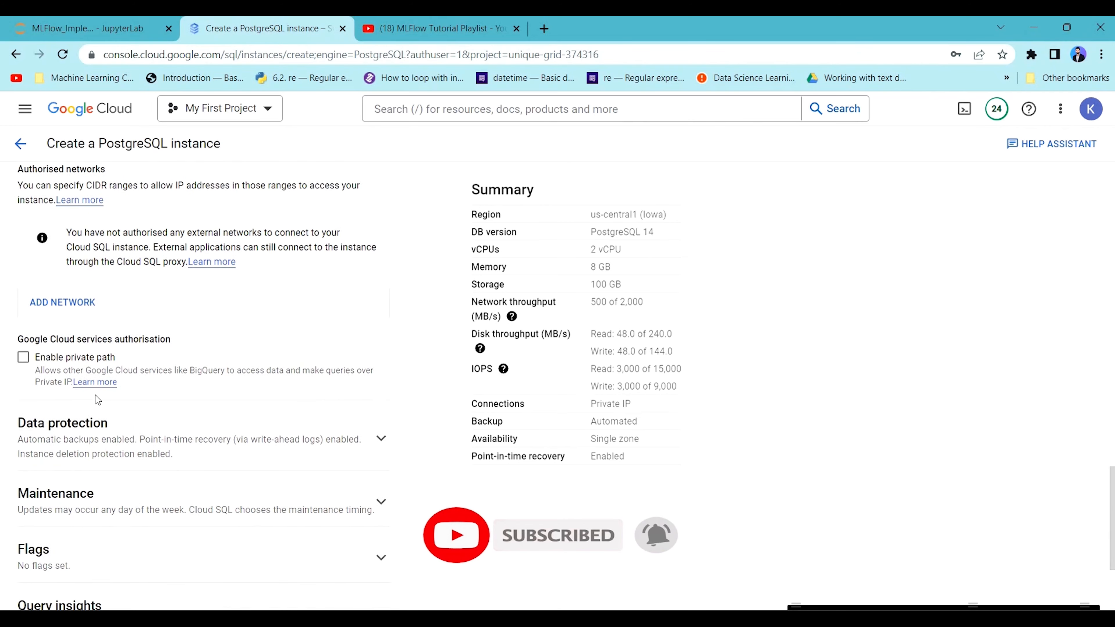
{"action": "scroll", "coordinate": [149, 452], "scroll_direction": "up", "scroll_amount": 15}
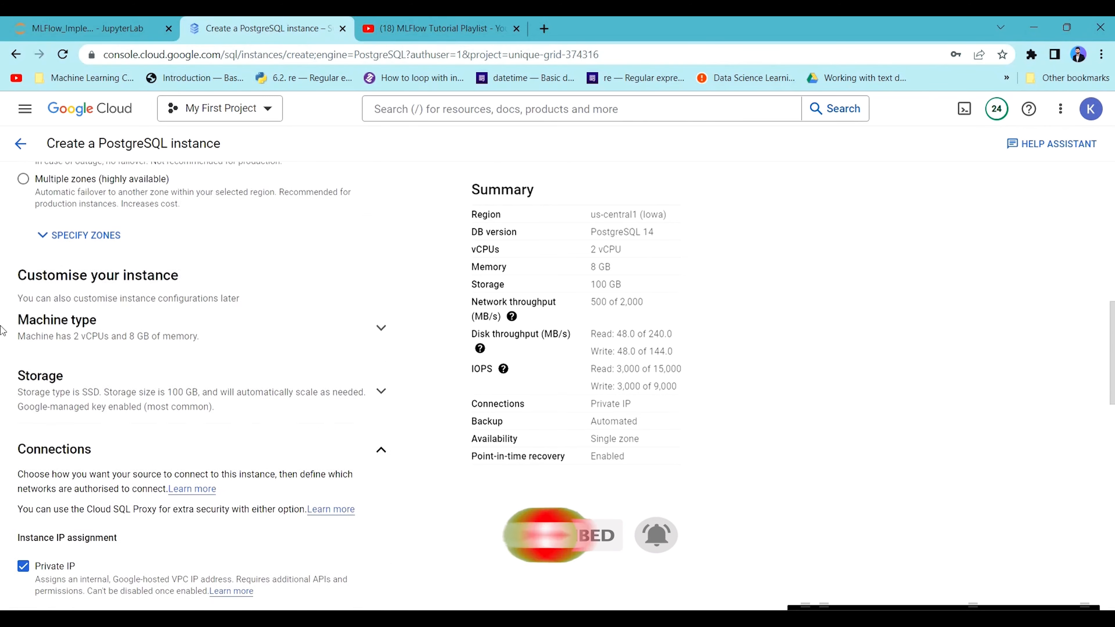
{"action": "scroll", "coordinate": [130, 329], "scroll_direction": "up", "scroll_amount": 7}
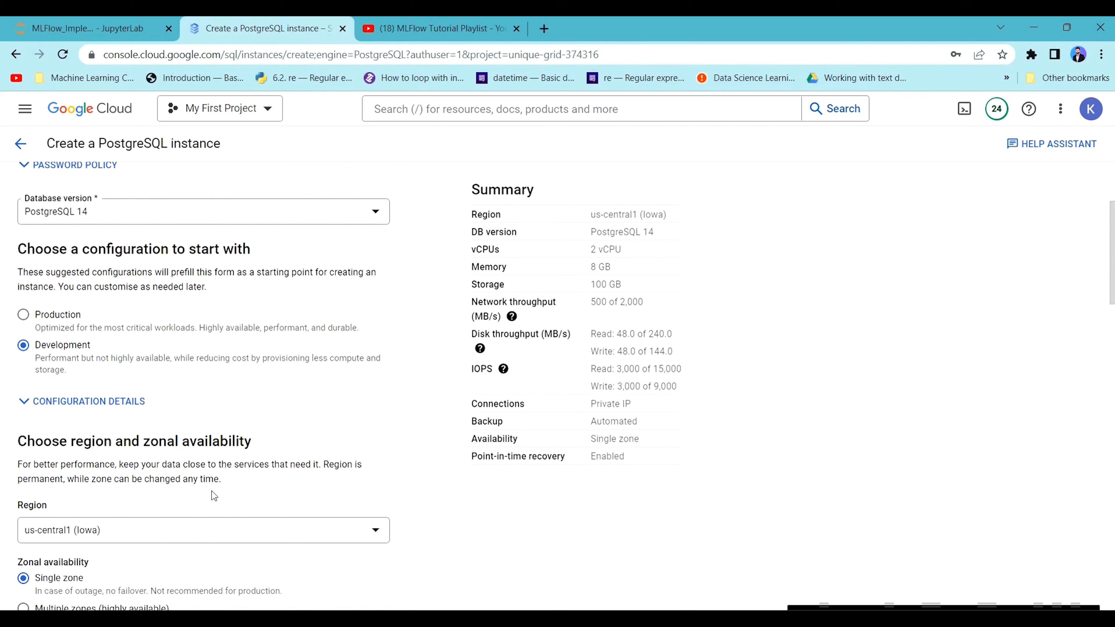
{"action": "left_click", "coordinate": [162, 457]}
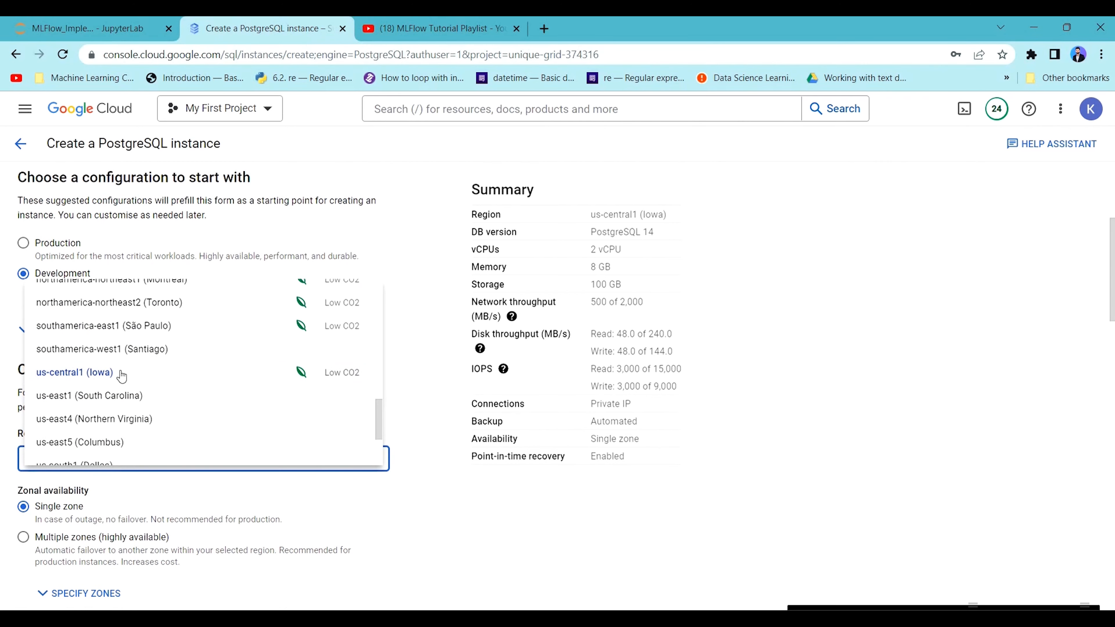
{"action": "left_click", "coordinate": [337, 373]}
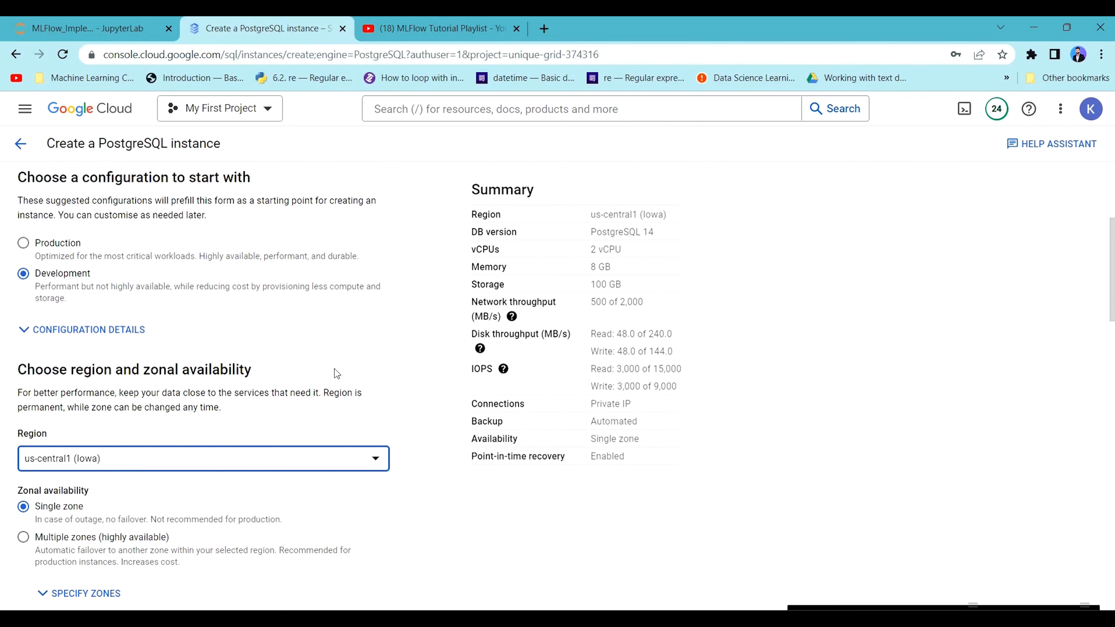
Replace the default admin user's password by entering it again in the instance info.
{"action": "scroll", "coordinate": [283, 364], "scroll_direction": "up", "scroll_amount": 5}
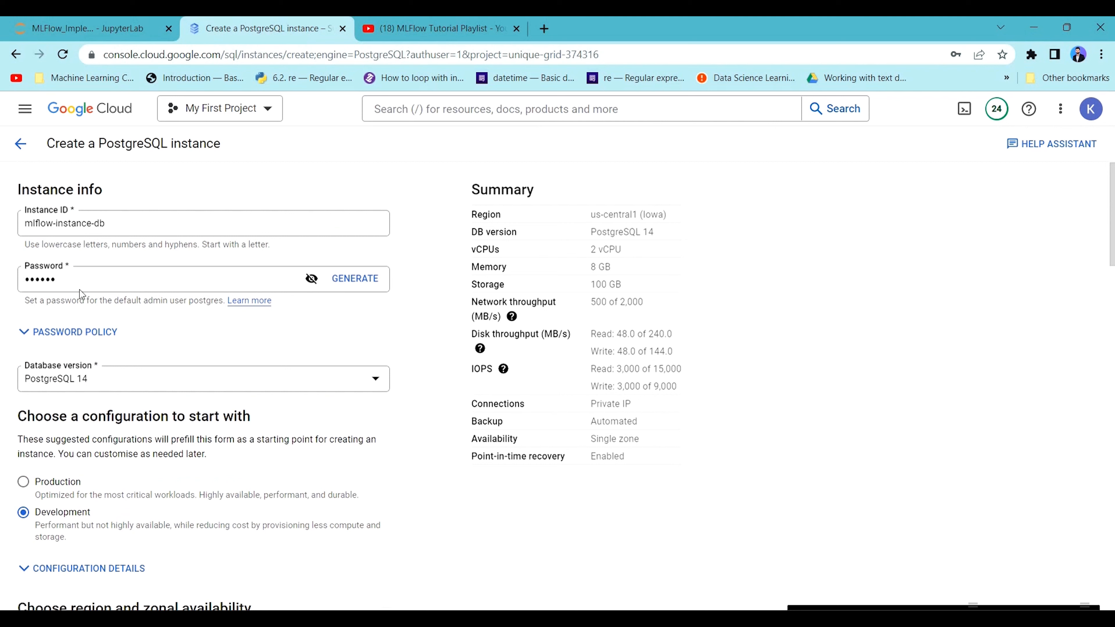
{"action": "left_click_drag", "start_coordinate": [81, 292], "coordinate": [1, 290]}
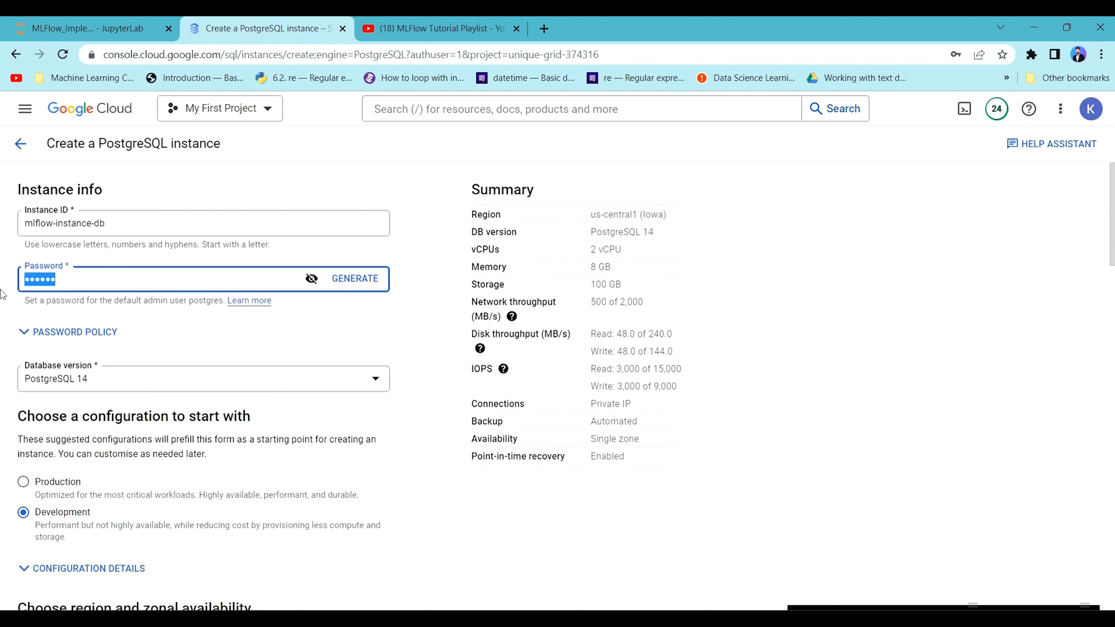
{"action": "type", "text": "mlflow"}
{"action": "key", "text": "BackSpace"}
{"action": "key", "text": "BackSpace"}
{"action": "key", "text": "BackSpace"}
{"action": "key", "text": "BackSpace"}
{"action": "key", "text": "BackSpace"}
{"action": "key", "text": "BackSpace"}
{"action": "type", "text": "m"}
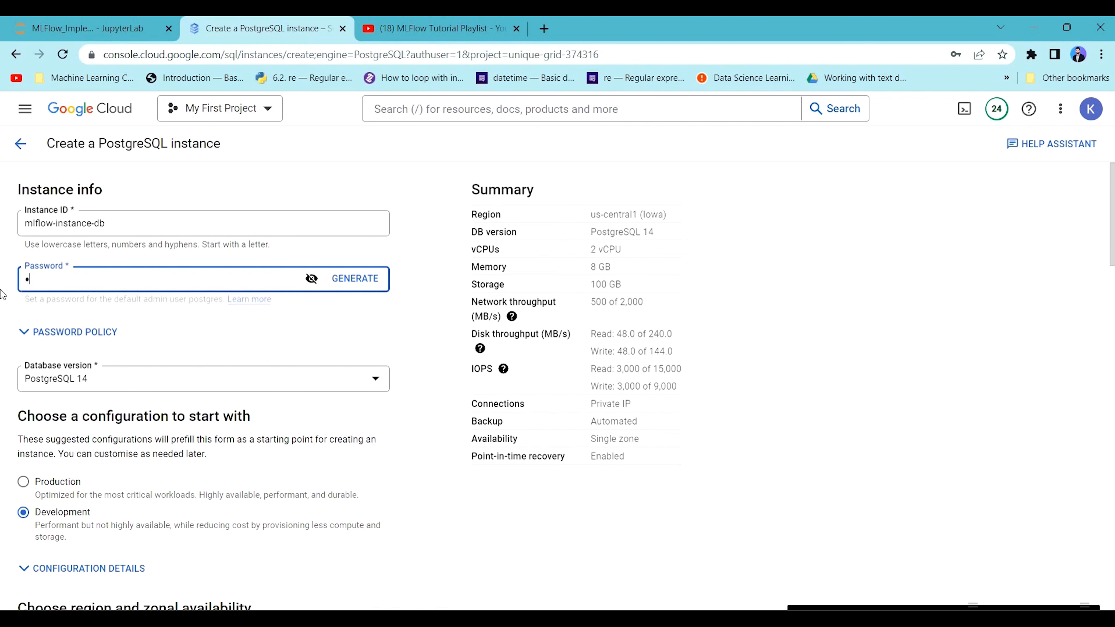
{"action": "type", "text": "lflow"}
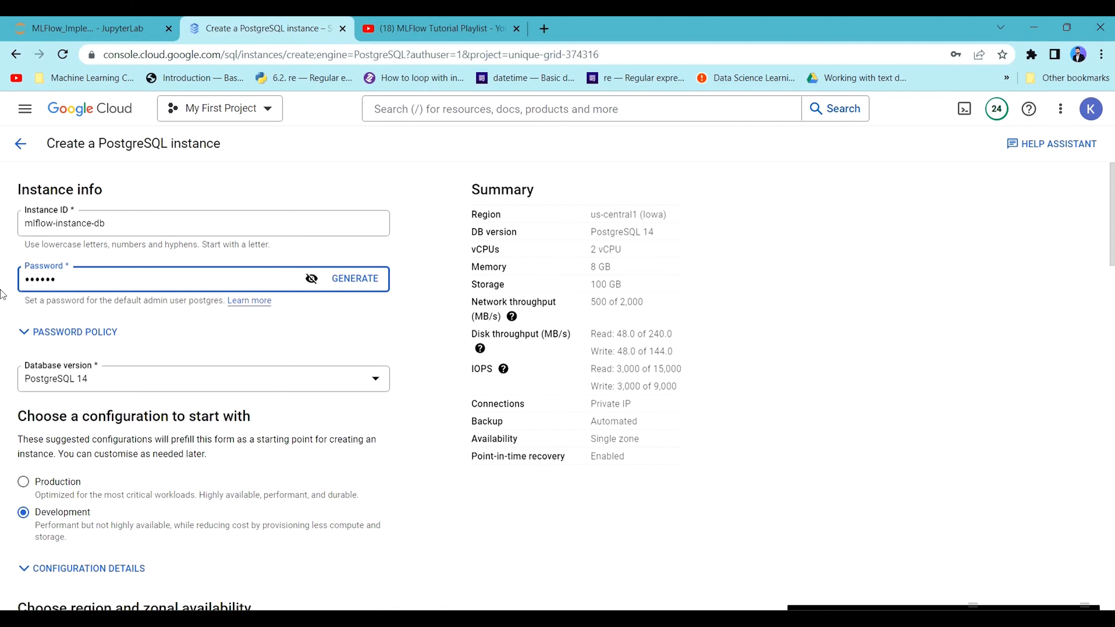
Create the PostgreSQL instance with the configured settings.
{"action": "scroll", "coordinate": [130, 498], "scroll_direction": "down", "scroll_amount": 15}
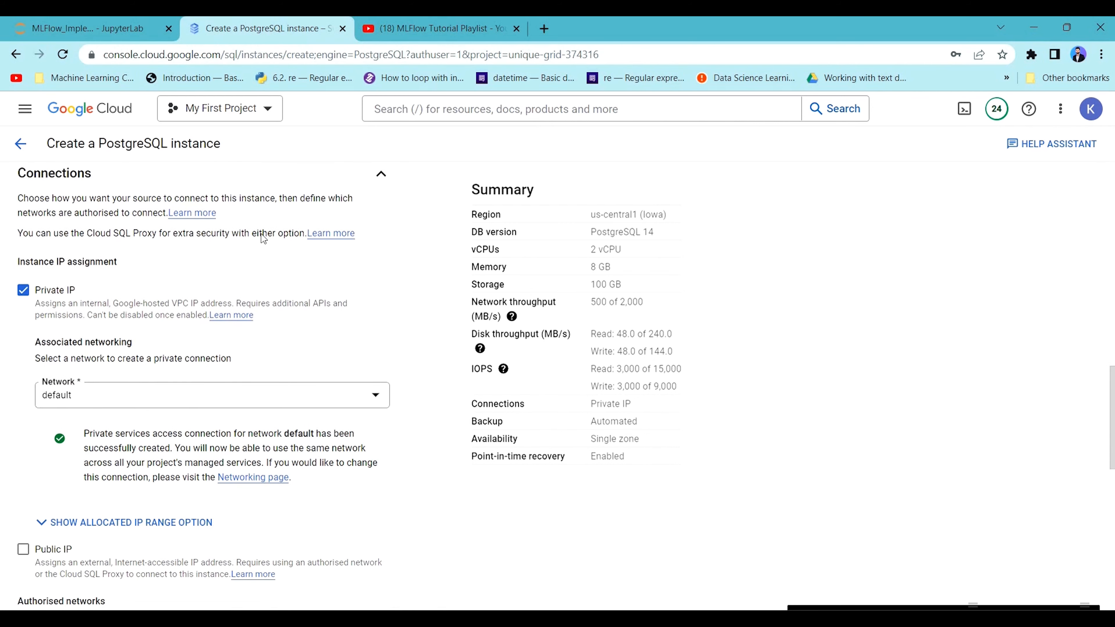
{"action": "scroll", "coordinate": [263, 238], "scroll_direction": "down", "scroll_amount": 15}
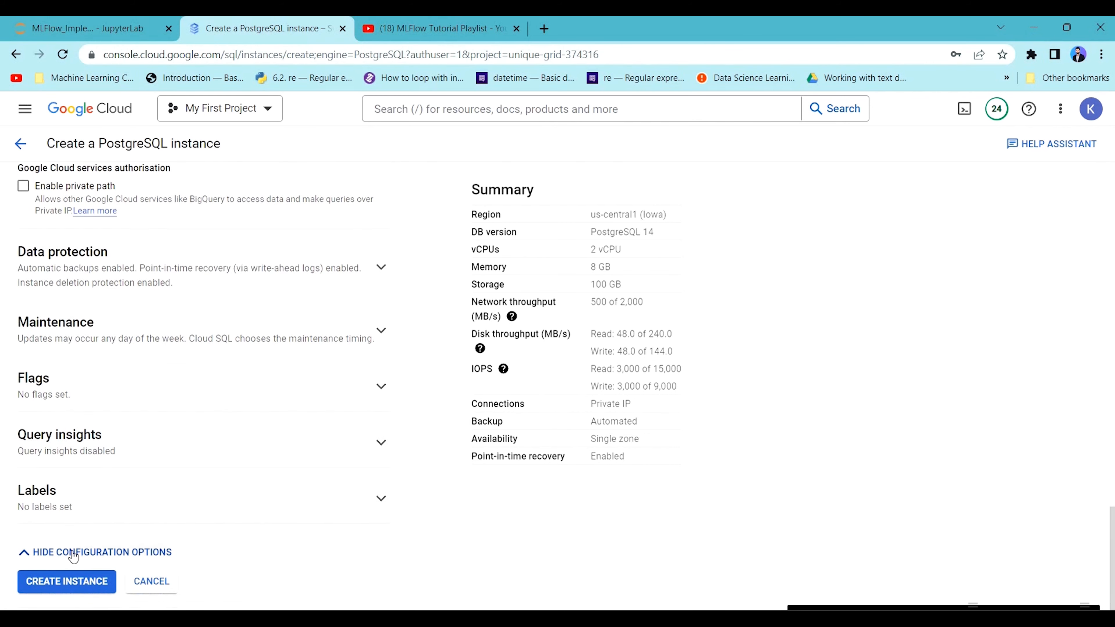
{"action": "left_click", "coordinate": [70, 581]}
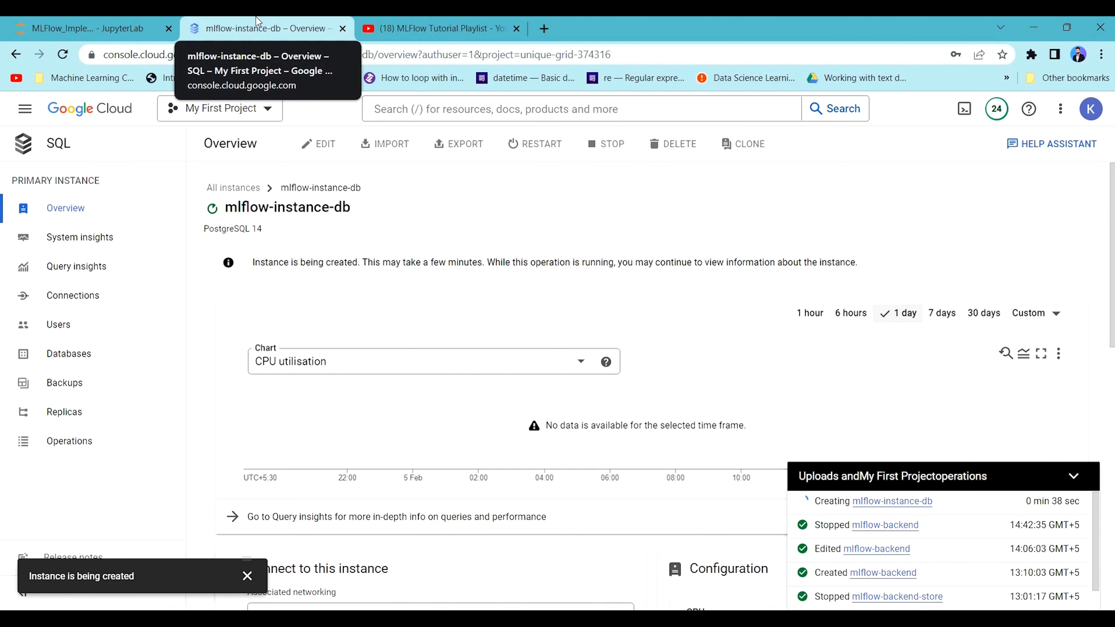
Check the GCP setup steps in the JupyterLab notebook, and start creating a new bucket in Cloud Storage.
{"action": "left_click", "coordinate": [130, 27]}
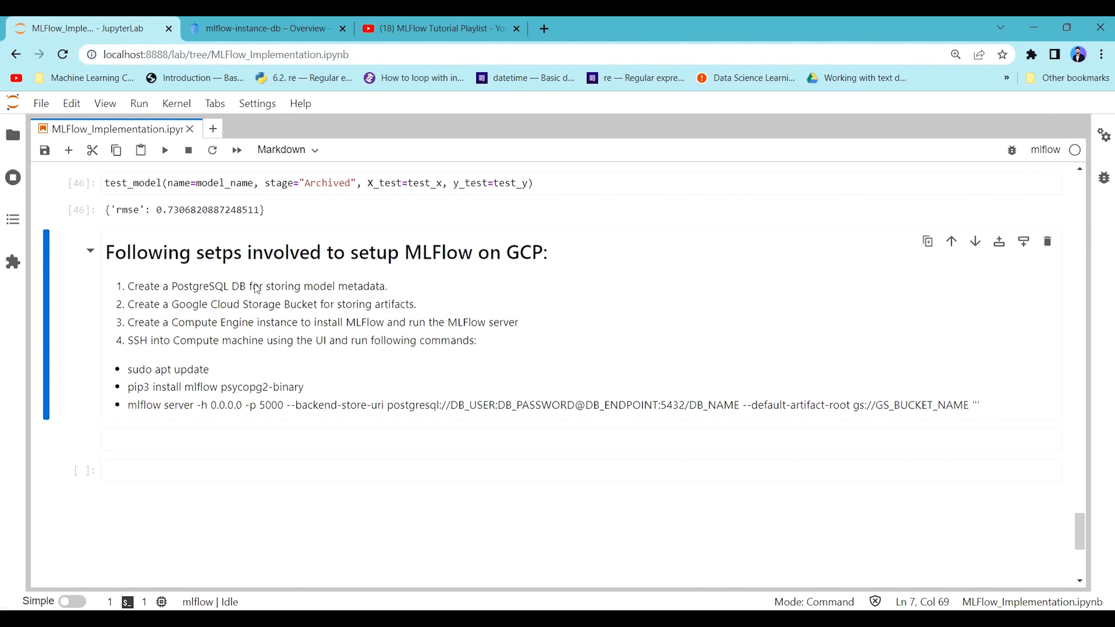
{"action": "left_click", "coordinate": [250, 26]}
{"action": "left_click", "coordinate": [376, 105]}
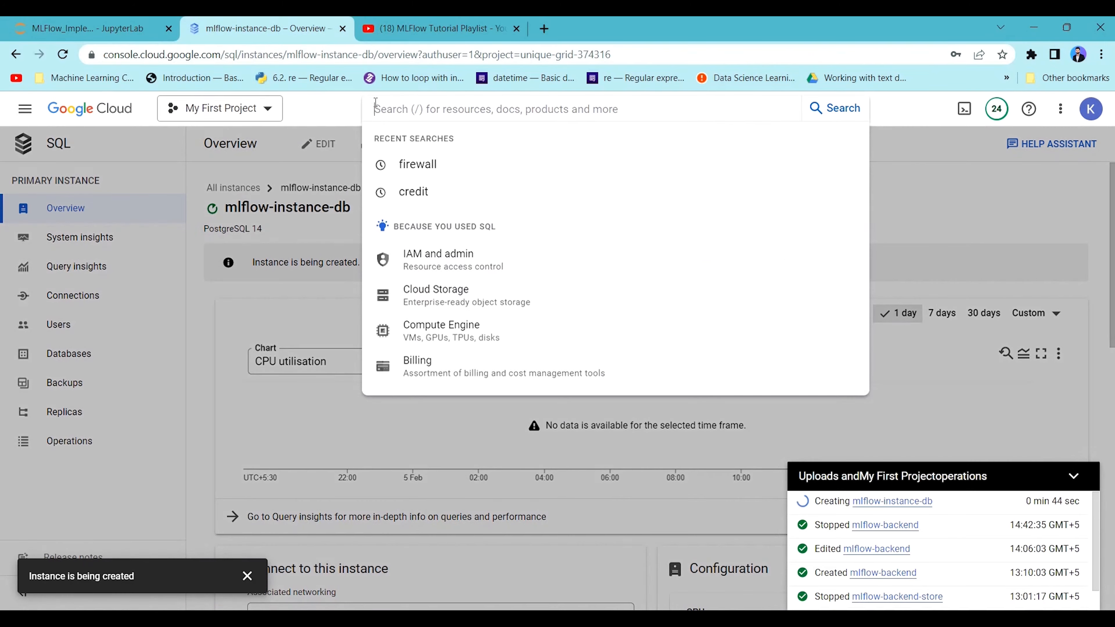
{"action": "left_click", "coordinate": [25, 109]}
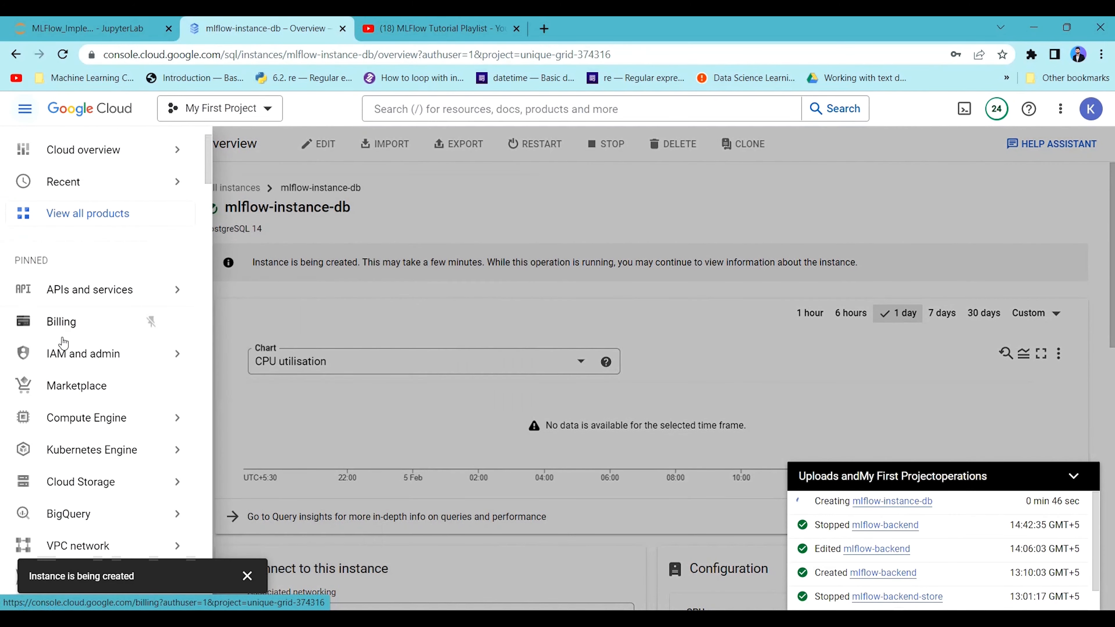
{"action": "scroll", "coordinate": [83, 448], "scroll_direction": "down", "scroll_amount": 3}
{"action": "mouse_move", "coordinate": [101, 390]}
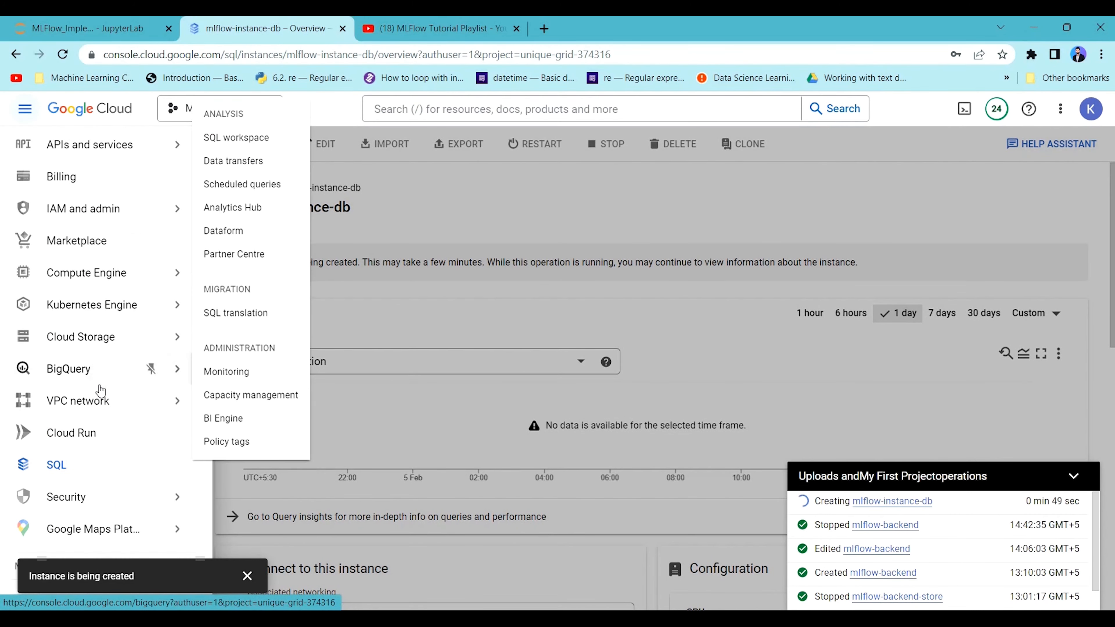
{"action": "mouse_move", "coordinate": [87, 272]}
{"action": "scroll", "coordinate": [95, 422], "scroll_direction": "up", "scroll_amount": 3}
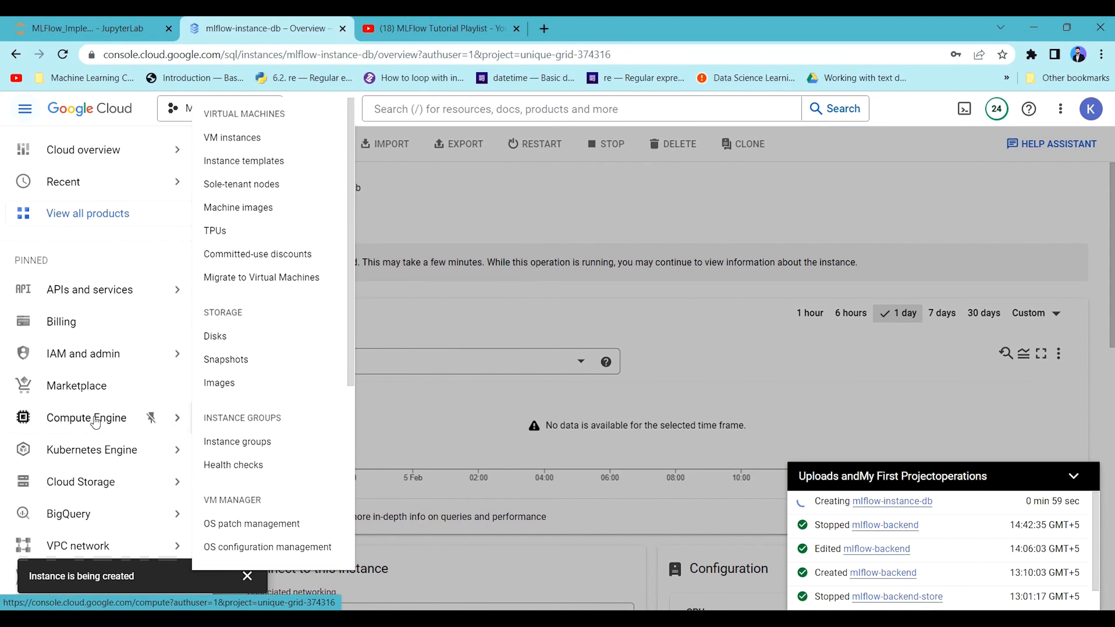
{"action": "left_click", "coordinate": [92, 481]}
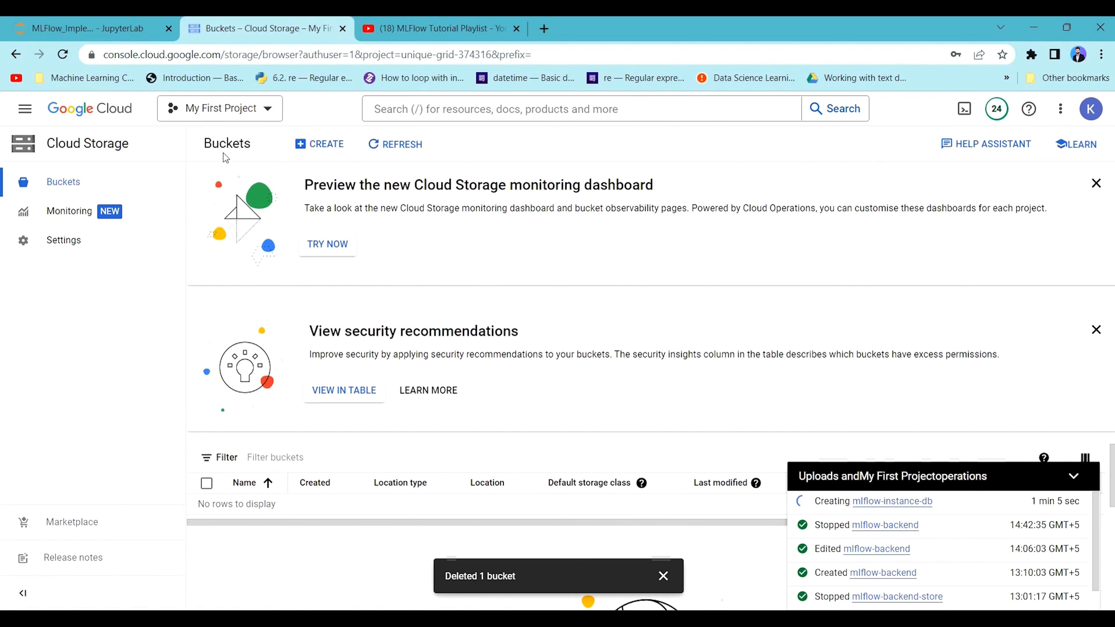
{"action": "left_click", "coordinate": [317, 145]}
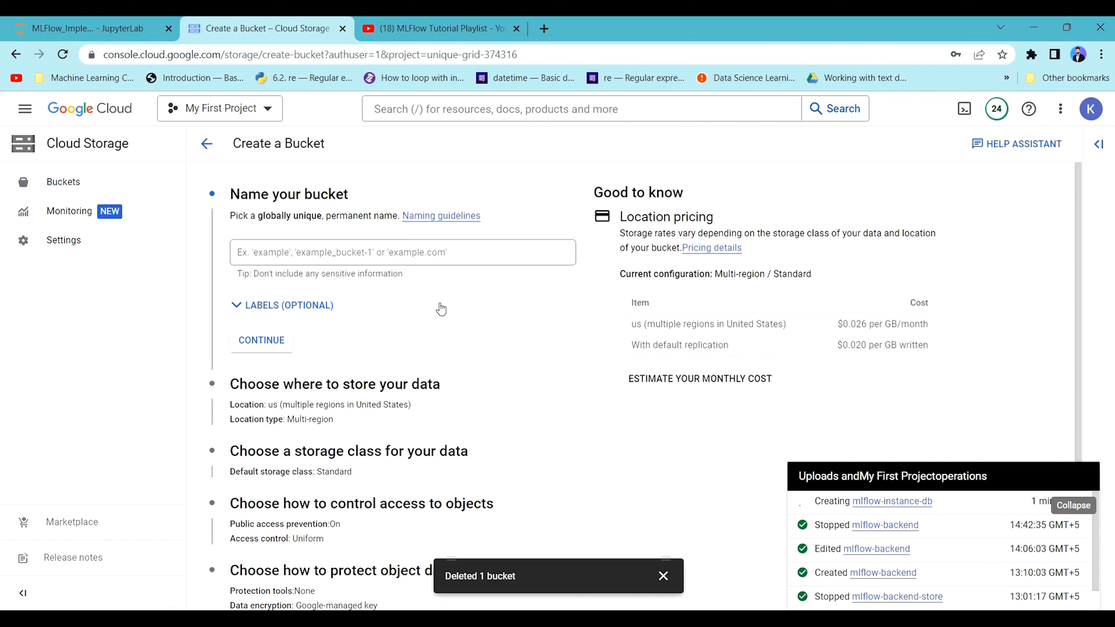
Try to name the bucket mlflow-bucket and continue to the location settings.
{"action": "left_click", "coordinate": [358, 259]}
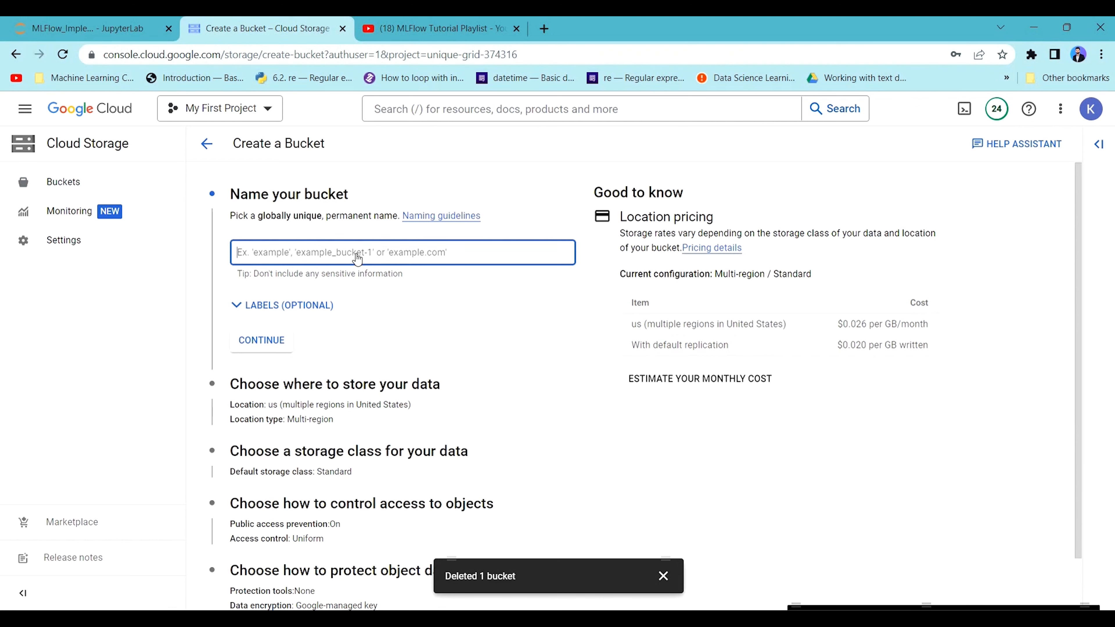
{"action": "type", "text": "mlflow-bucket"}
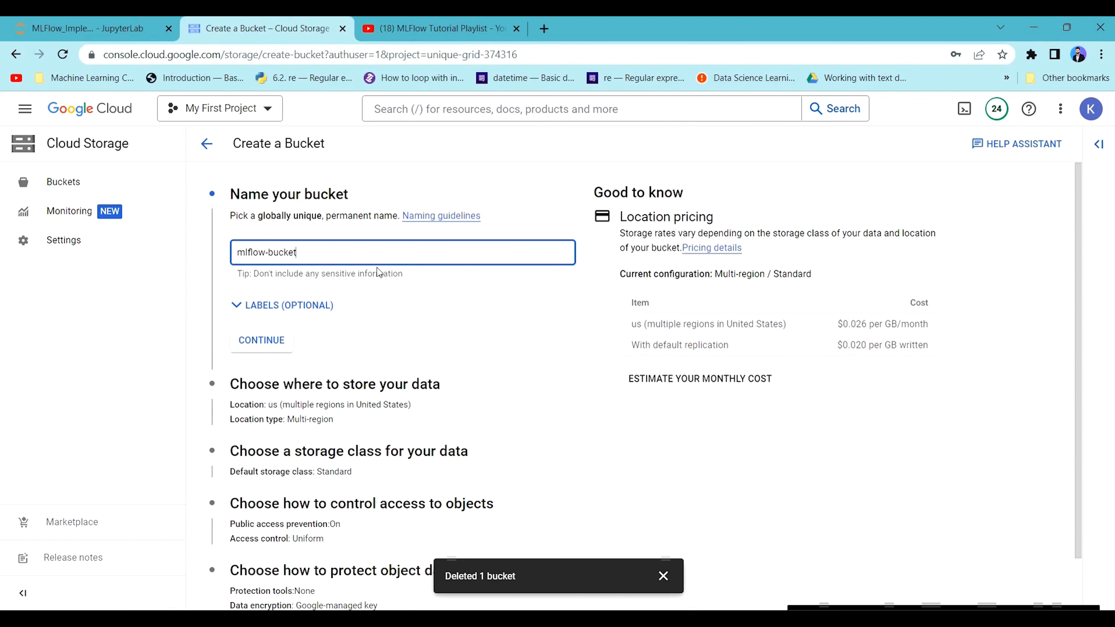
{"action": "scroll", "coordinate": [378, 272], "scroll_direction": "down", "scroll_amount": 1}
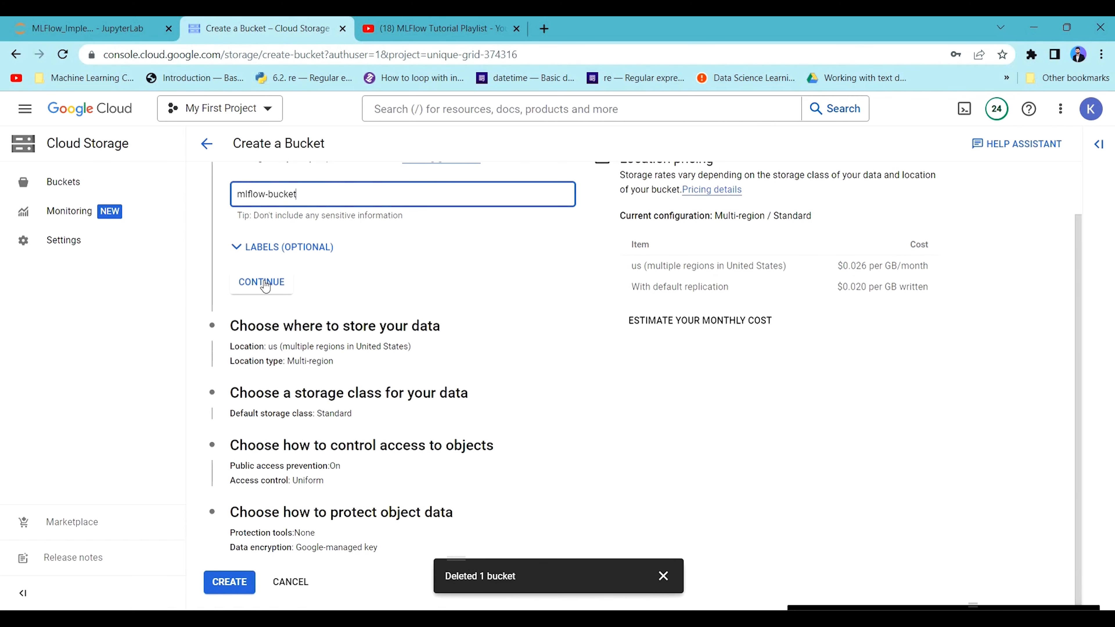
{"action": "left_click", "coordinate": [261, 281]}
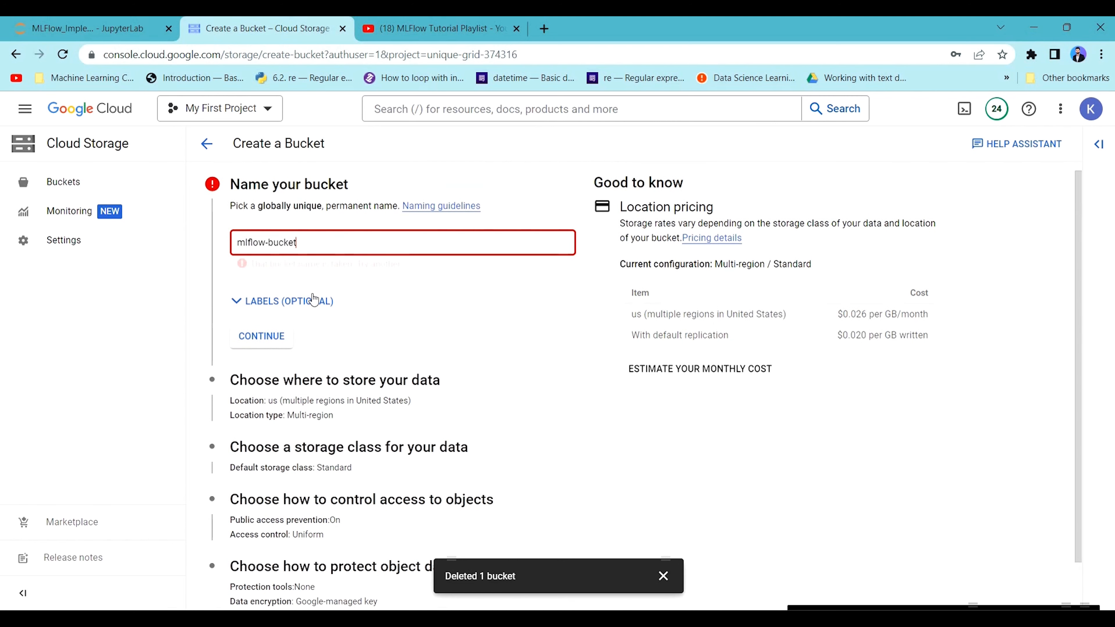
{"action": "left_click_drag", "start_coordinate": [289, 258], "coordinate": [395, 260]}
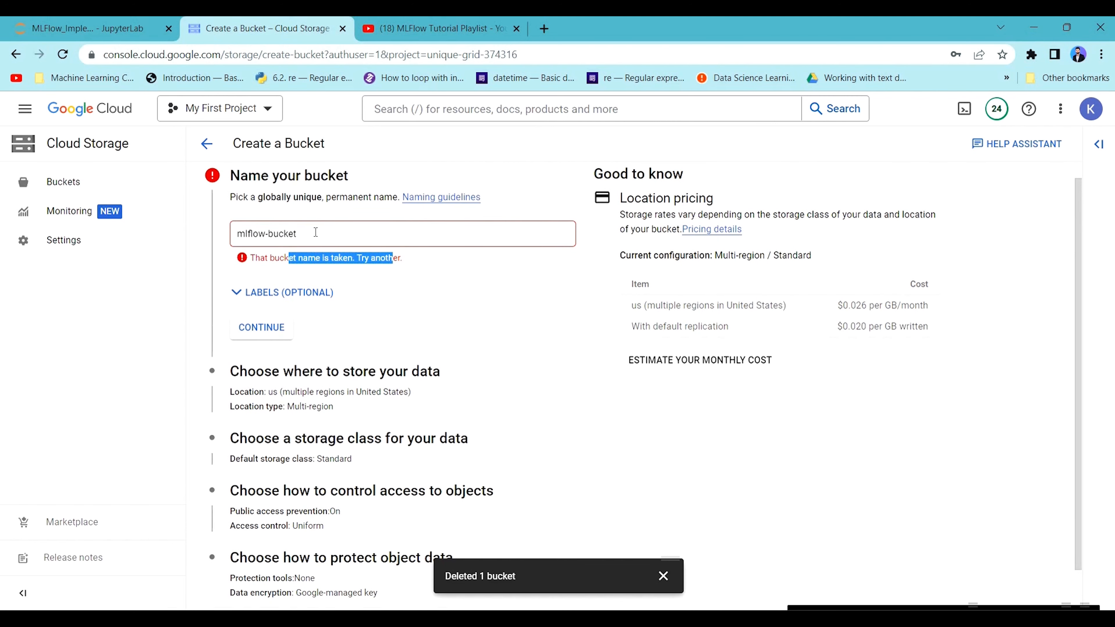
Try mlflow-artifact-store as the bucket name instead.
{"action": "left_click", "coordinate": [315, 232]}
{"action": "key", "text": "BackSpace"}
{"action": "key", "text": "BackSpace"}
{"action": "key", "text": "BackSpace"}
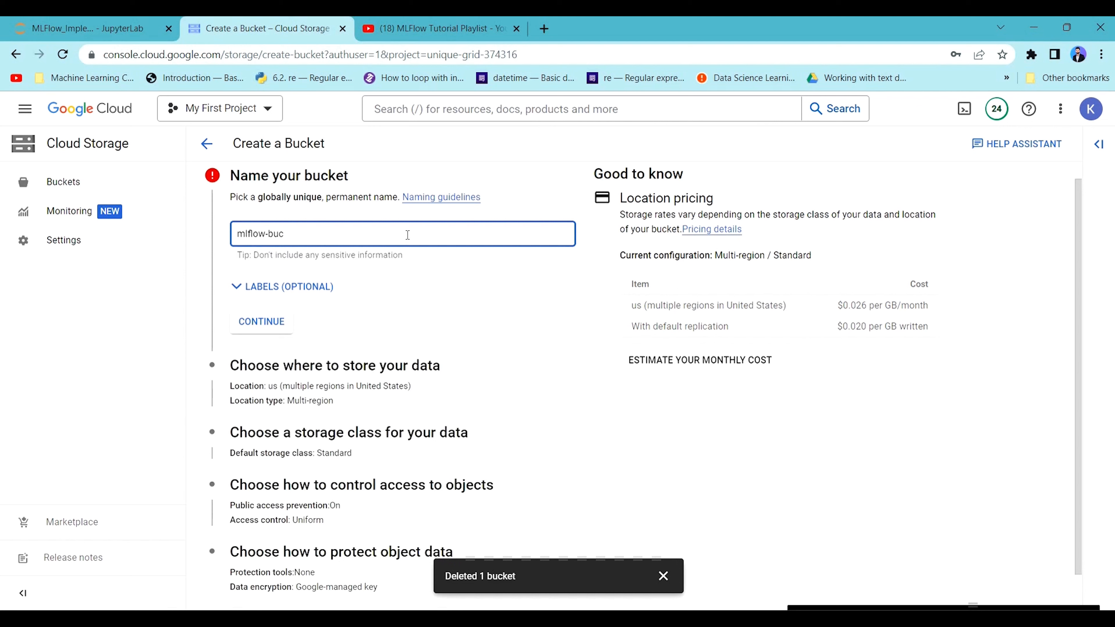
{"action": "key", "text": "BackSpace"}
{"action": "type", "text": "artifact-store"}
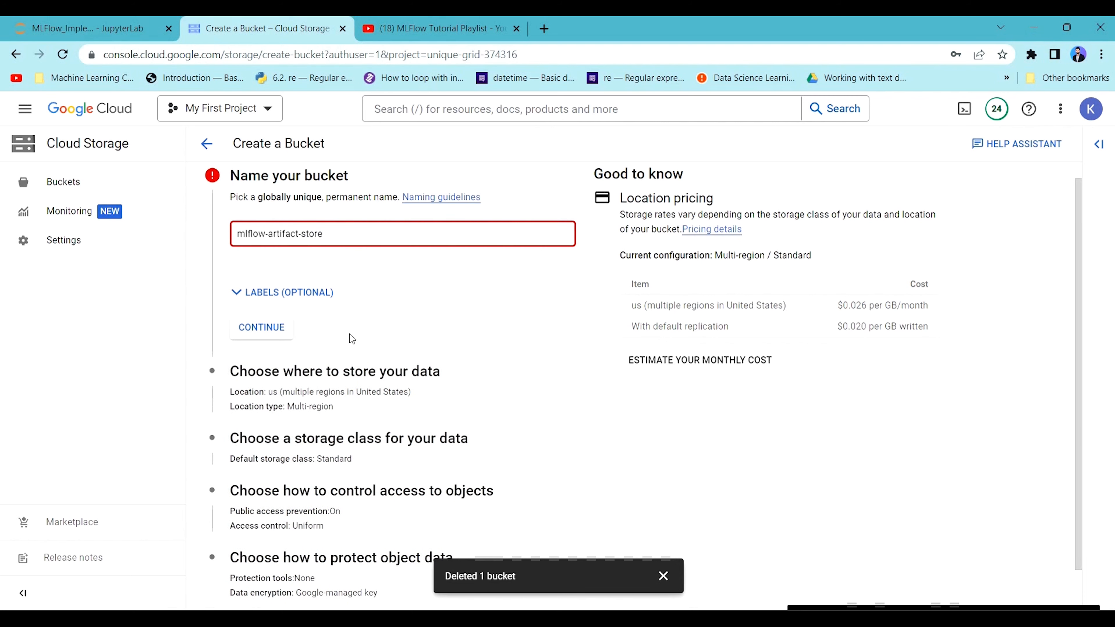
{"action": "scroll", "coordinate": [342, 367], "scroll_direction": "down", "scroll_amount": 1}
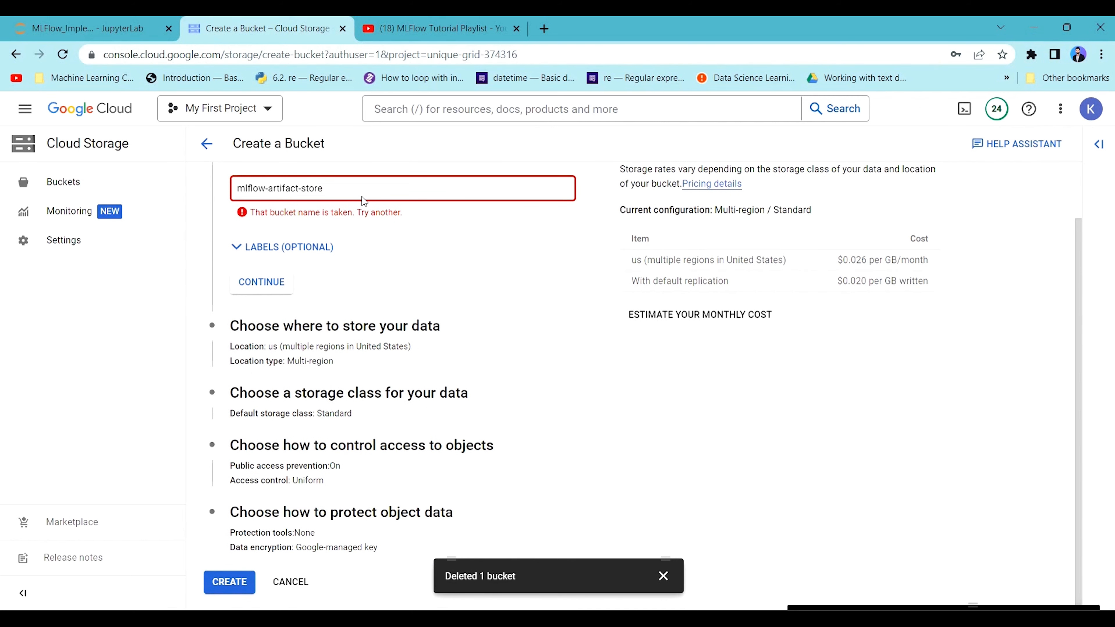
Rename the bucket mlflow-as and continue to the data location settings.
{"action": "type", "text": "-"}
{"action": "key", "text": "BackSpace"}
{"action": "key", "text": "BackSpace"}
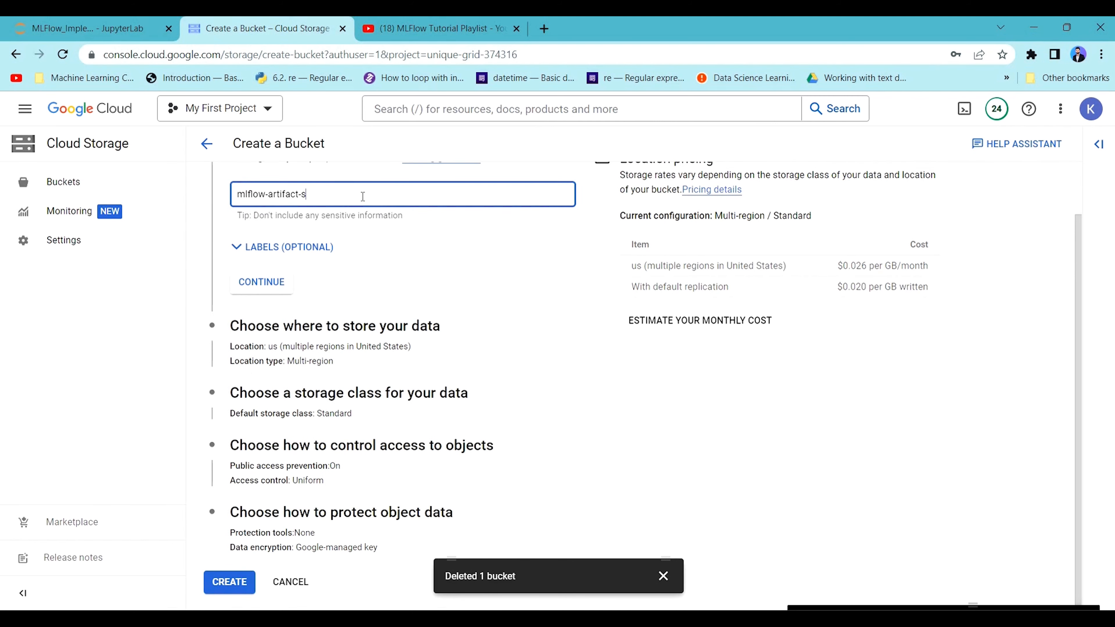
{"action": "key", "text": "BackSpace"}
{"action": "key", "text": "BackSpace"}
{"action": "key", "text": "BackSpace"}
{"action": "key", "text": "BackSpace"}
{"action": "key", "text": "BackSpace"}
{"action": "key", "text": "BackSpace"}
{"action": "key", "text": "BackSpace"}
{"action": "left_click", "coordinate": [267, 280]}
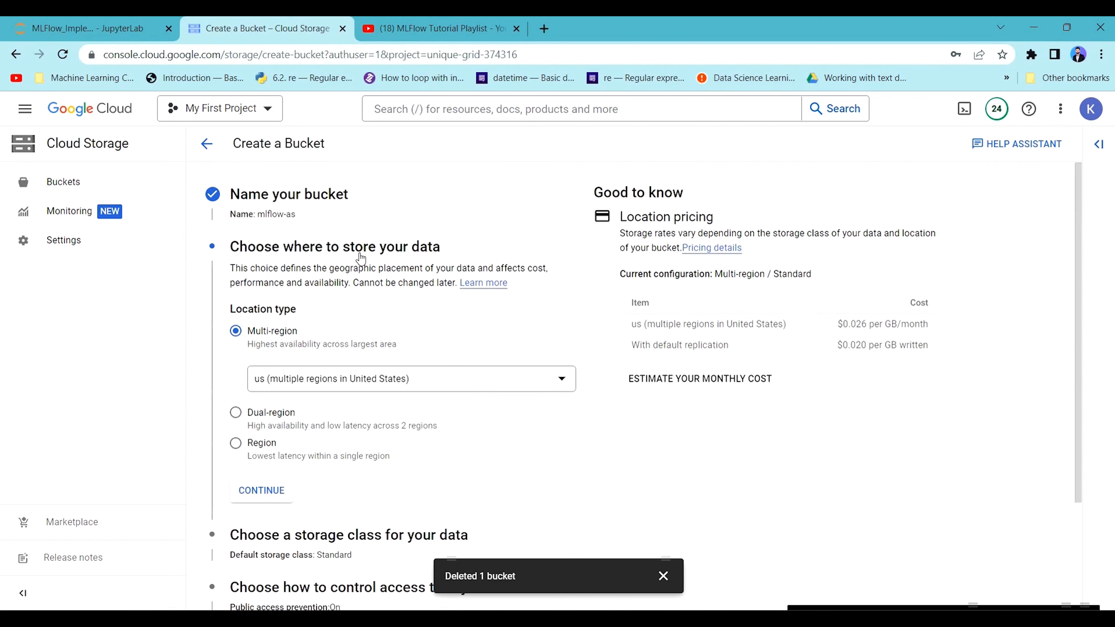
Review the bucket's location, storage class, access control and data protection options, keeping the default selections.
{"action": "scroll", "coordinate": [257, 251], "scroll_direction": "down", "scroll_amount": 3}
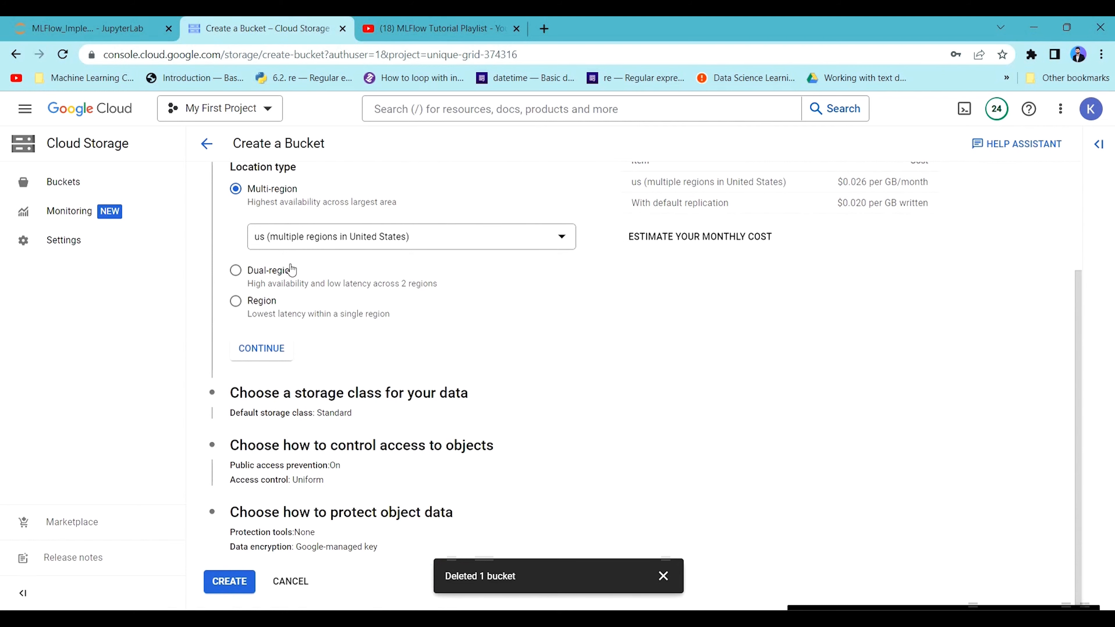
{"action": "scroll", "coordinate": [327, 243], "scroll_direction": "up", "scroll_amount": 2}
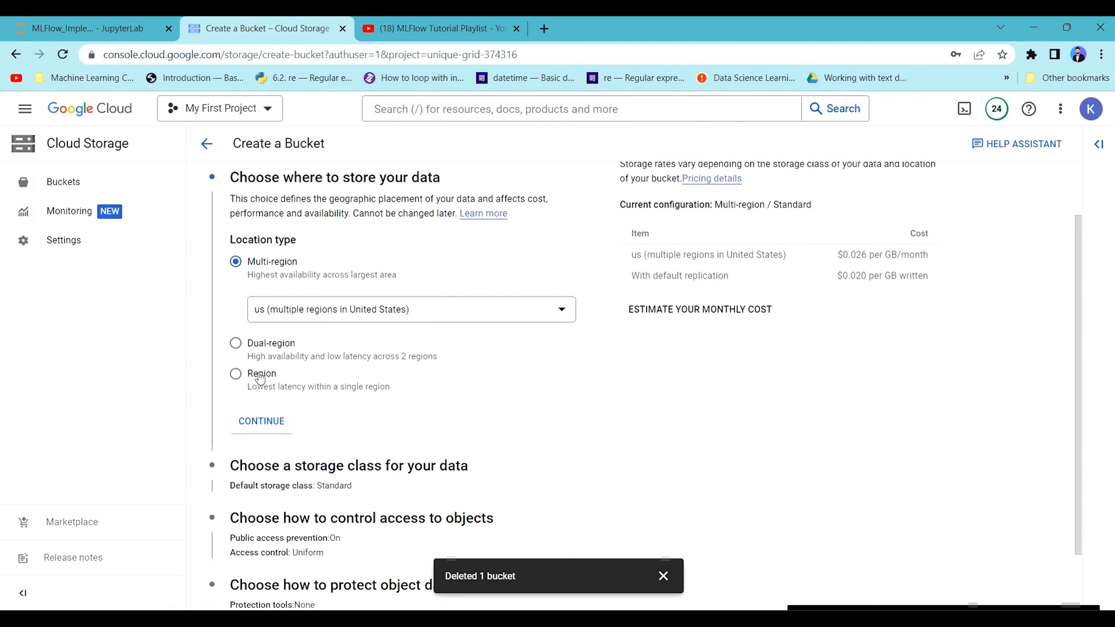
{"action": "scroll", "coordinate": [345, 245], "scroll_direction": "up", "scroll_amount": 2}
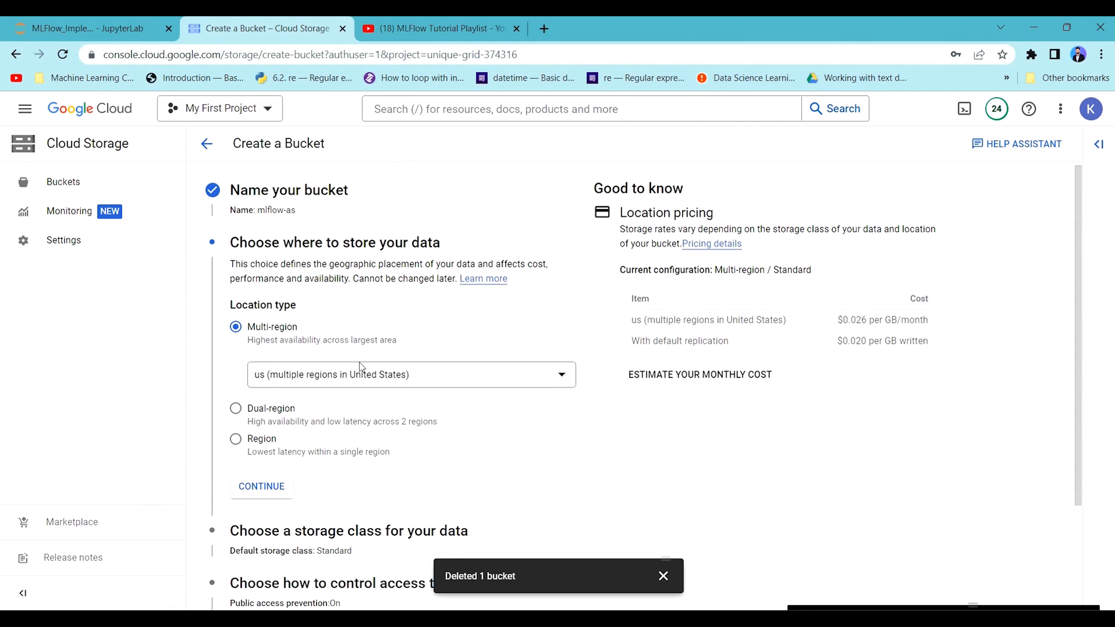
{"action": "scroll", "coordinate": [303, 377], "scroll_direction": "down", "scroll_amount": 3}
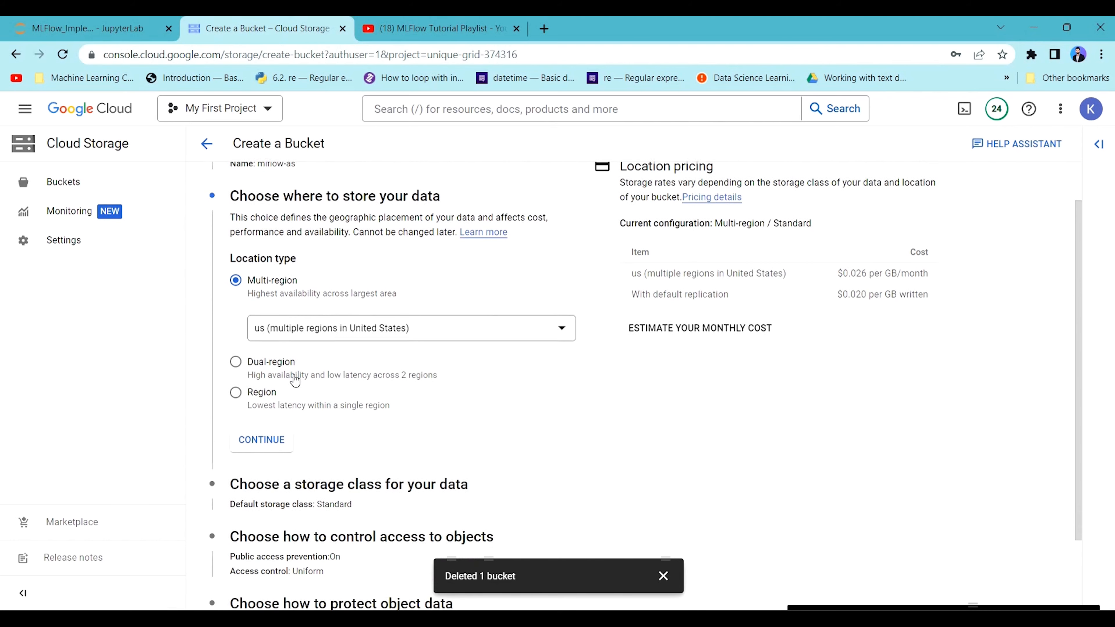
{"action": "scroll", "coordinate": [433, 375], "scroll_direction": "down", "scroll_amount": 1}
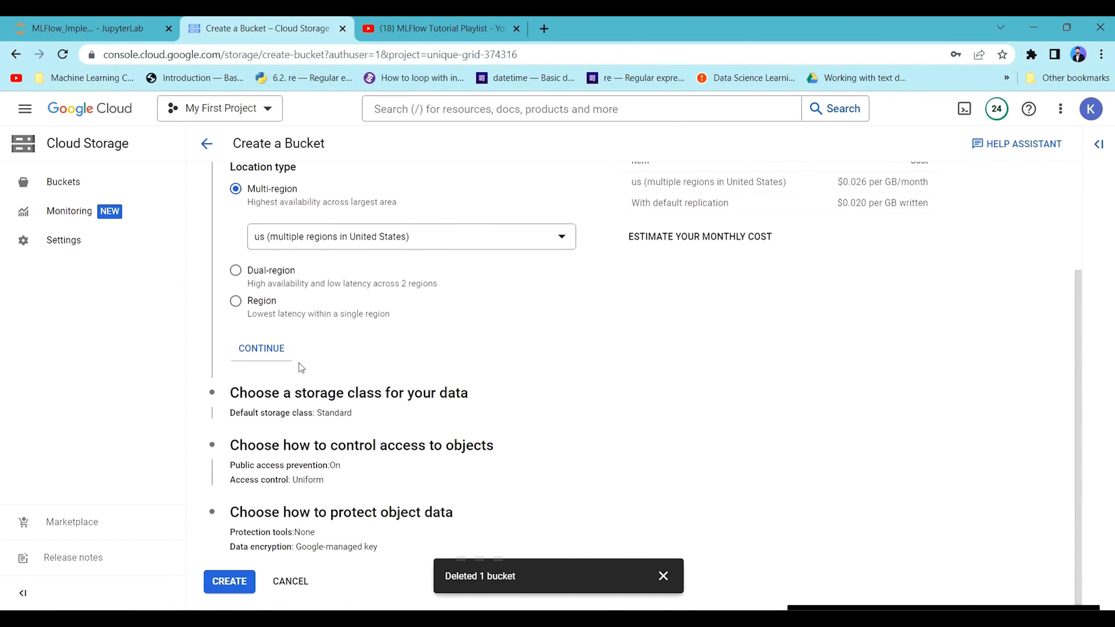
{"action": "left_click", "coordinate": [319, 402]}
{"action": "scroll", "coordinate": [369, 421], "scroll_direction": "down", "scroll_amount": 5}
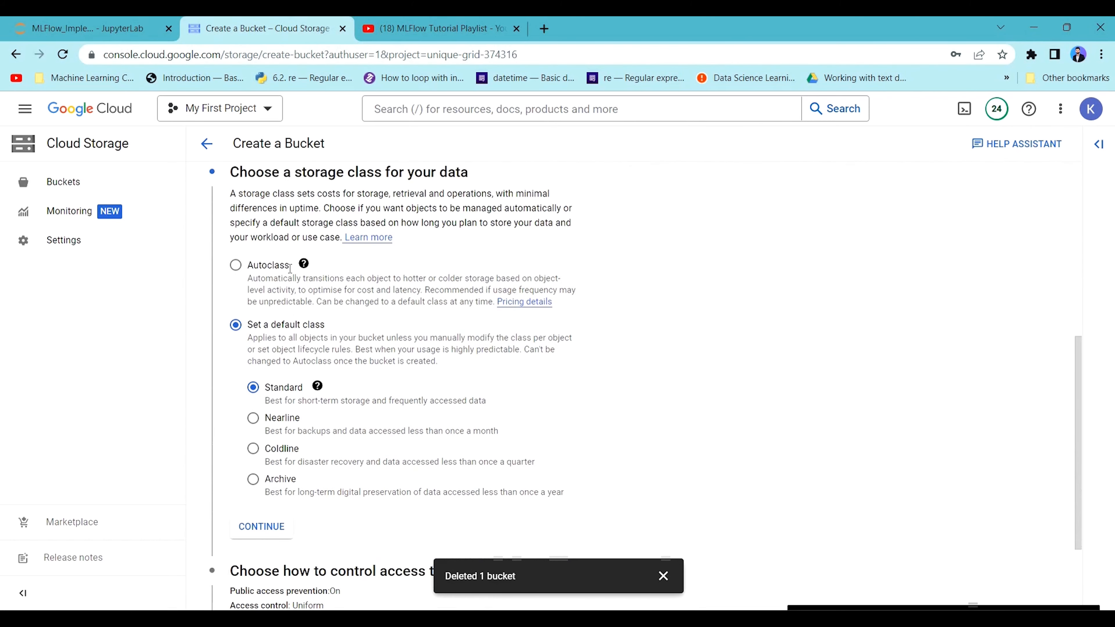
{"action": "left_click", "coordinate": [384, 446]}
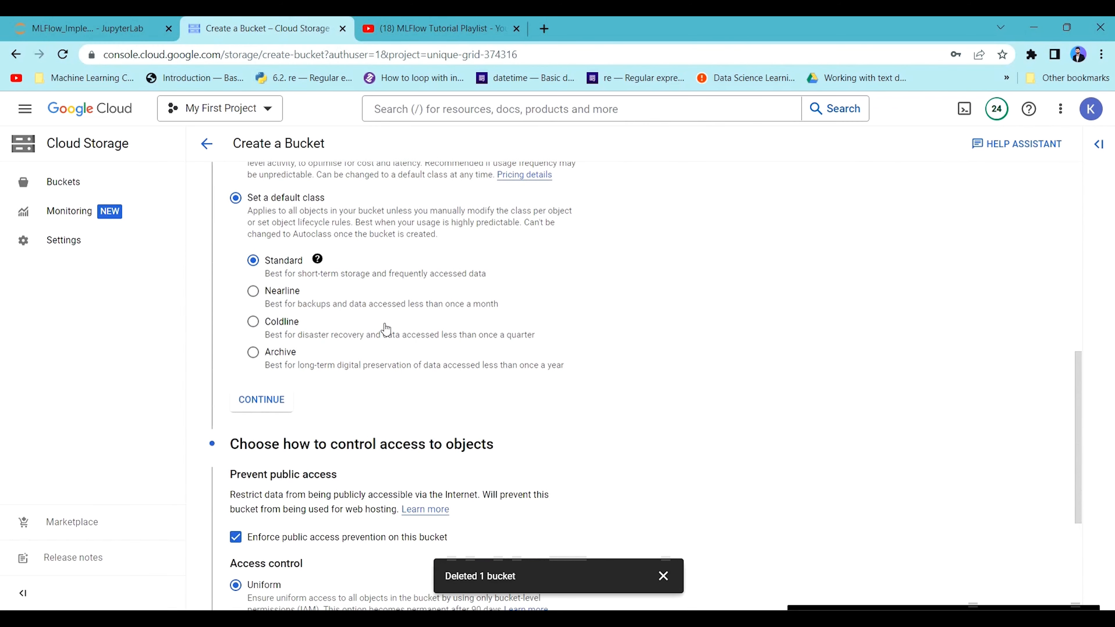
{"action": "scroll", "coordinate": [375, 507], "scroll_direction": "down", "scroll_amount": 4}
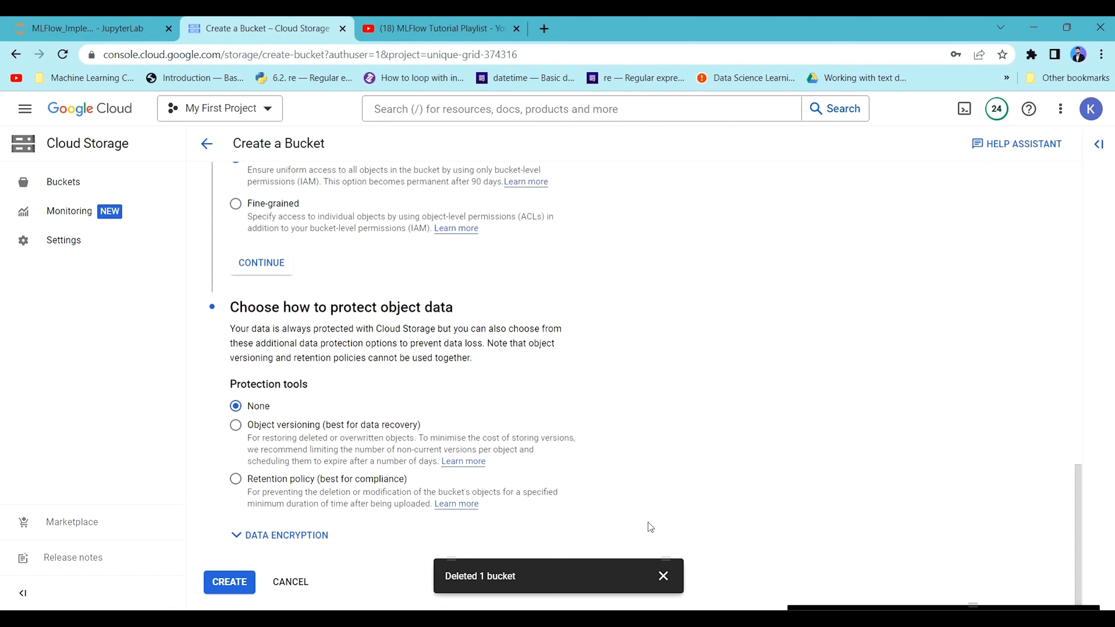
Dismiss the deleted-bucket notice and create the bucket with its default settings.
{"action": "left_click", "coordinate": [664, 575]}
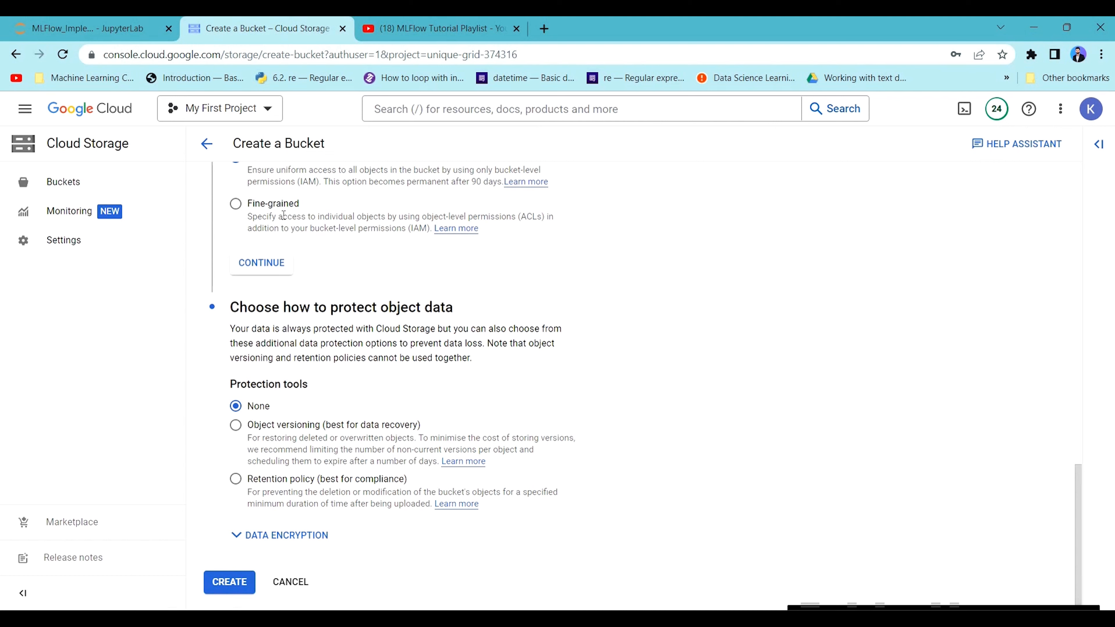
{"action": "left_click", "coordinate": [237, 576]}
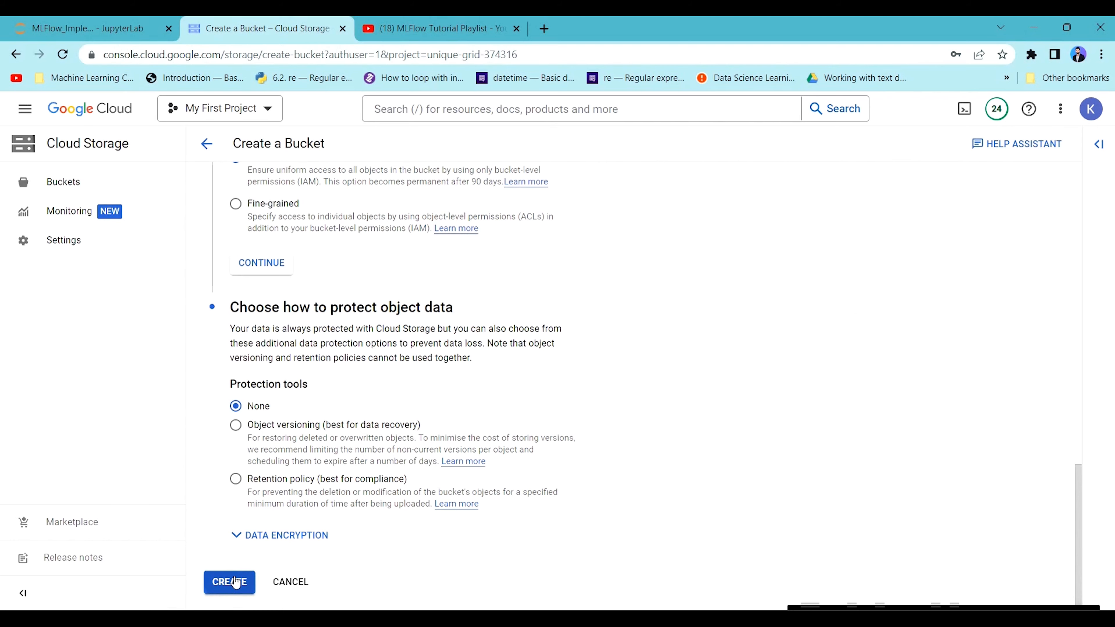
{"action": "left_click", "coordinate": [710, 453]}
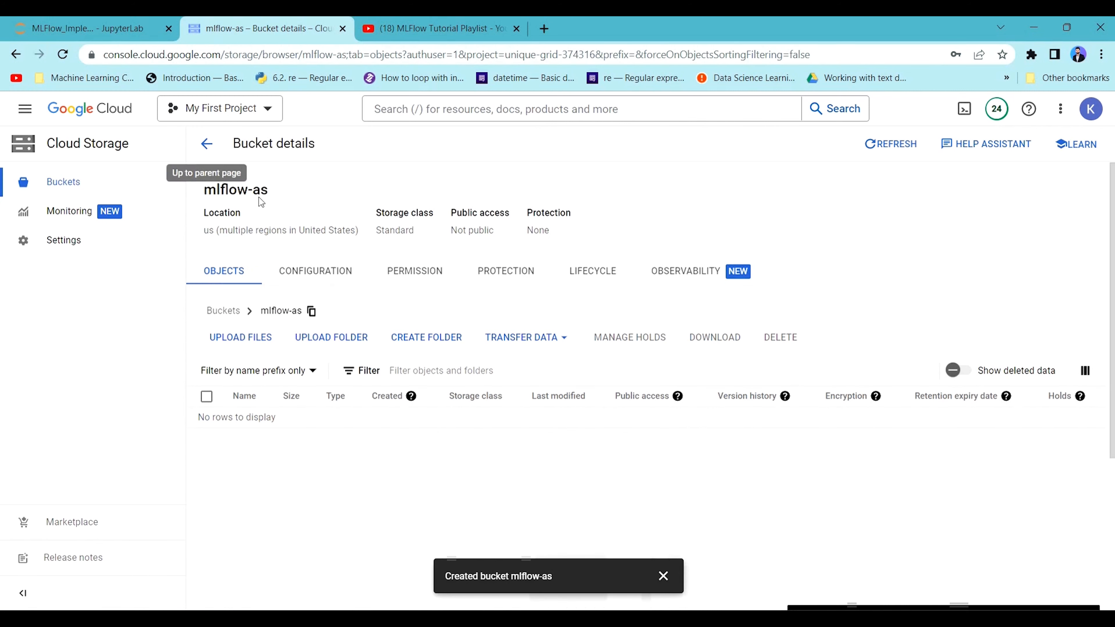
Highlight the new bucket's name on its details page.
{"action": "left_click_drag", "start_coordinate": [259, 193], "coordinate": [203, 194]}
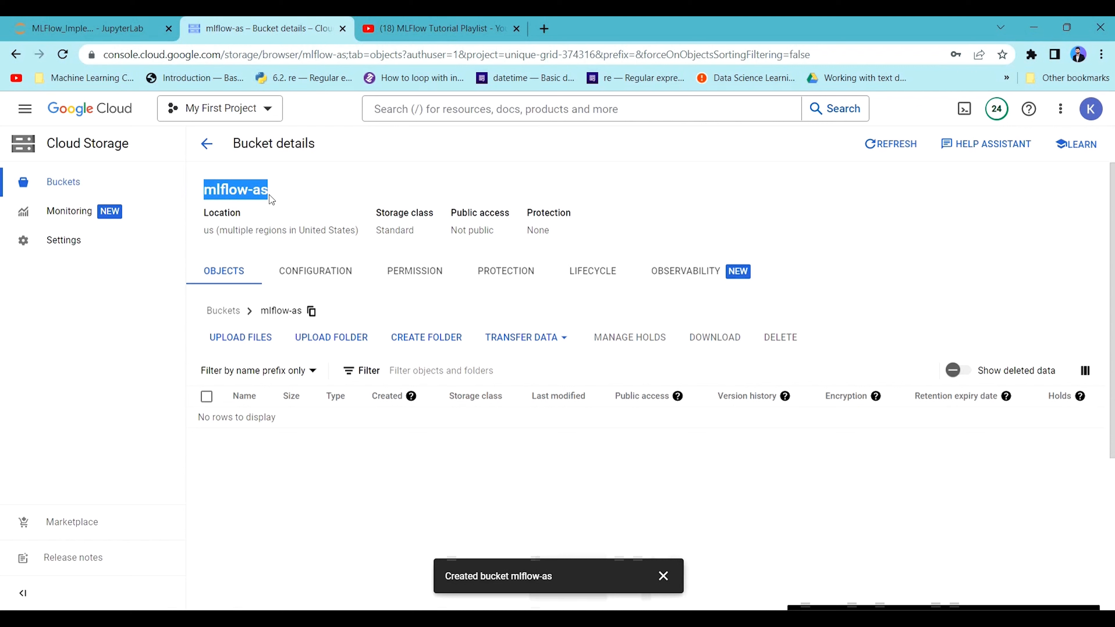
{"action": "left_click", "coordinate": [279, 192]}
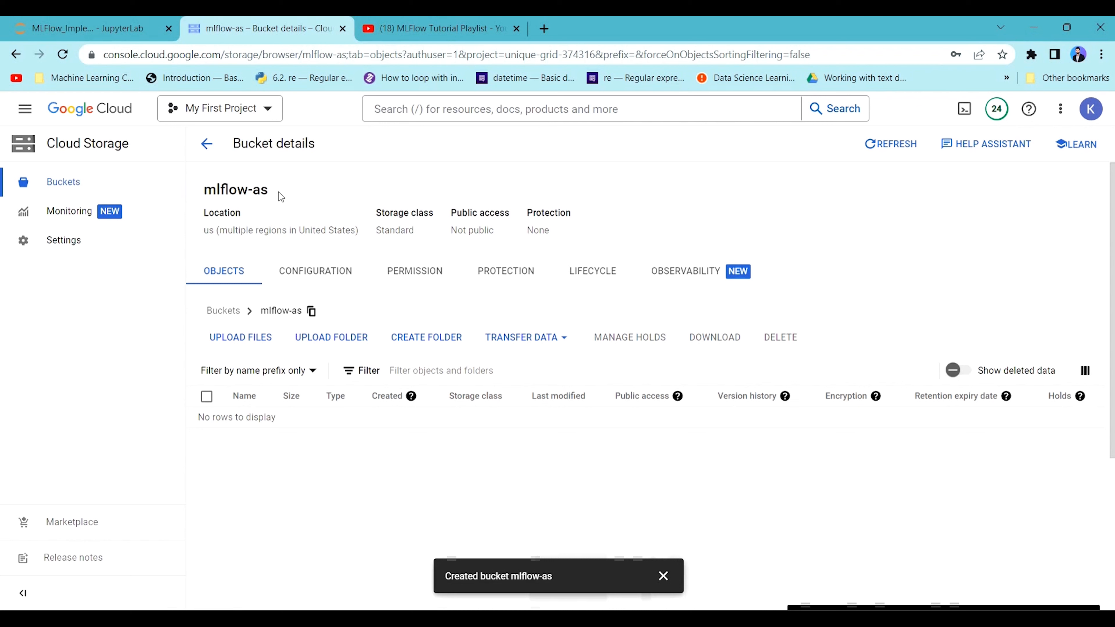
{"action": "double_click", "coordinate": [206, 190]}
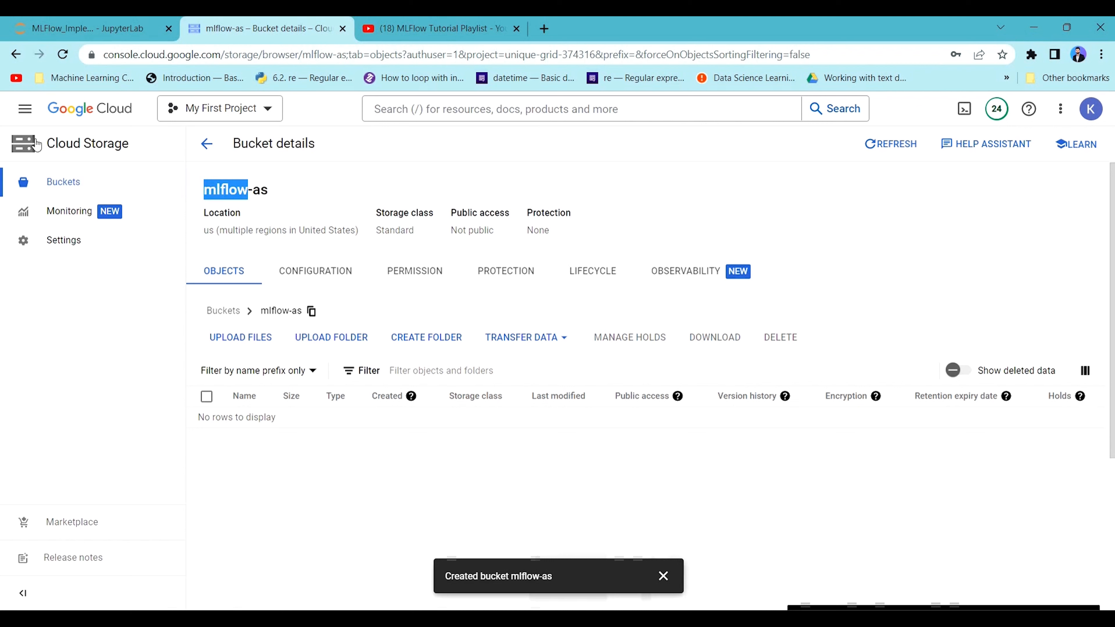
Check the Compute Engine step in the JupyterLab notebook, and open the VM instances page in Google Cloud.
{"action": "left_click", "coordinate": [83, 27]}
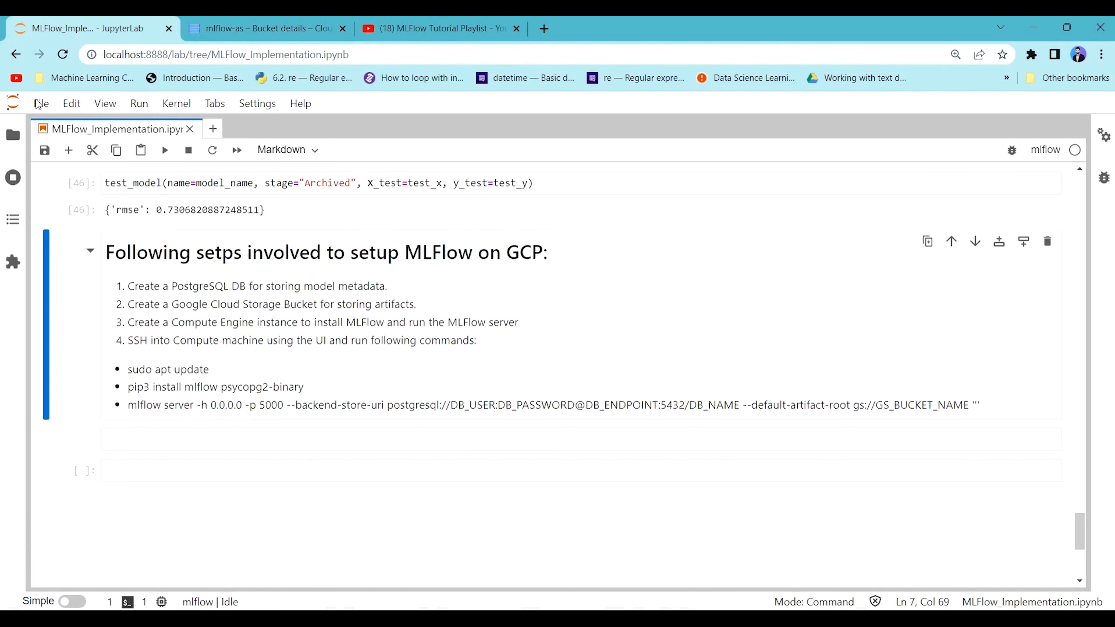
{"action": "left_click", "coordinate": [203, 29]}
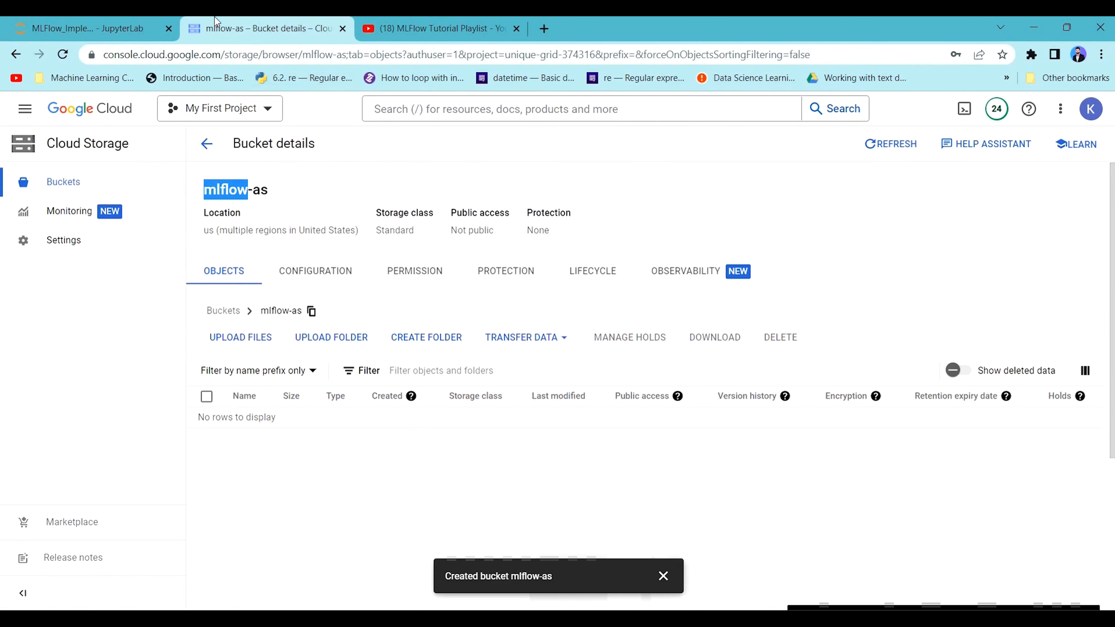
{"action": "left_click", "coordinate": [23, 110]}
{"action": "mouse_move", "coordinate": [102, 420]}
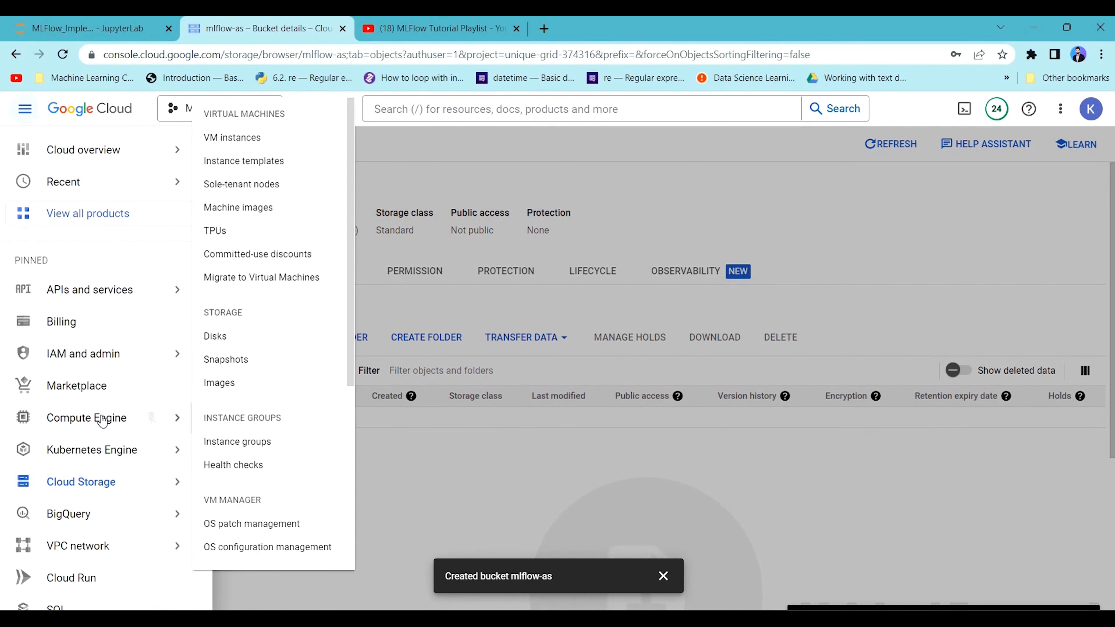
{"action": "left_click", "coordinate": [72, 420]}
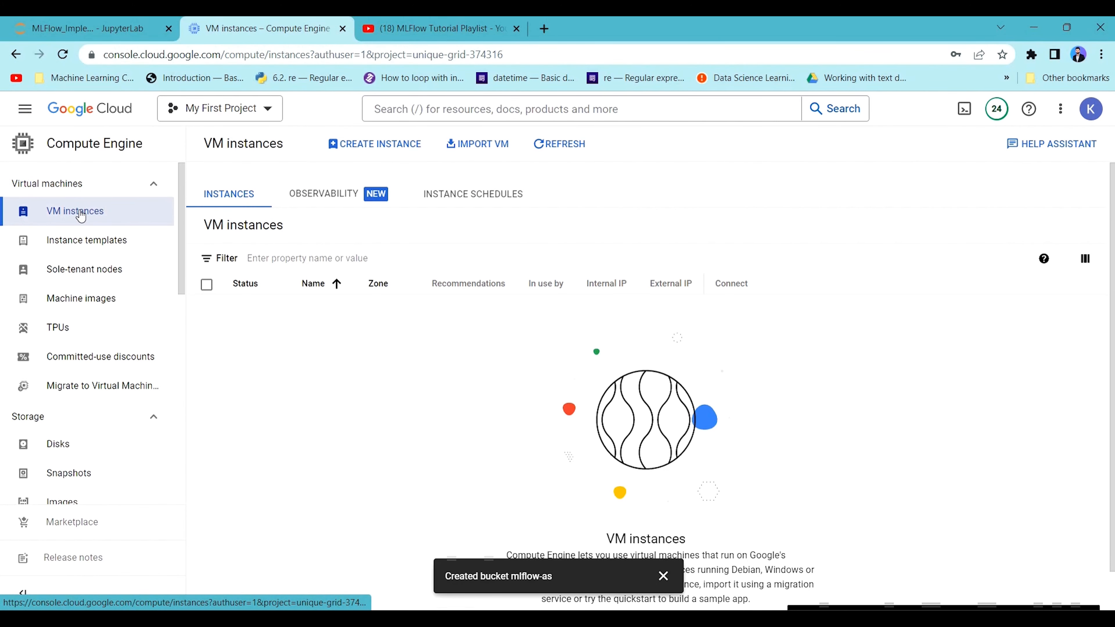
Start a new VM instance, dismiss the bucket notification, and name the instance mlflow-compute.
{"action": "left_click", "coordinate": [375, 144]}
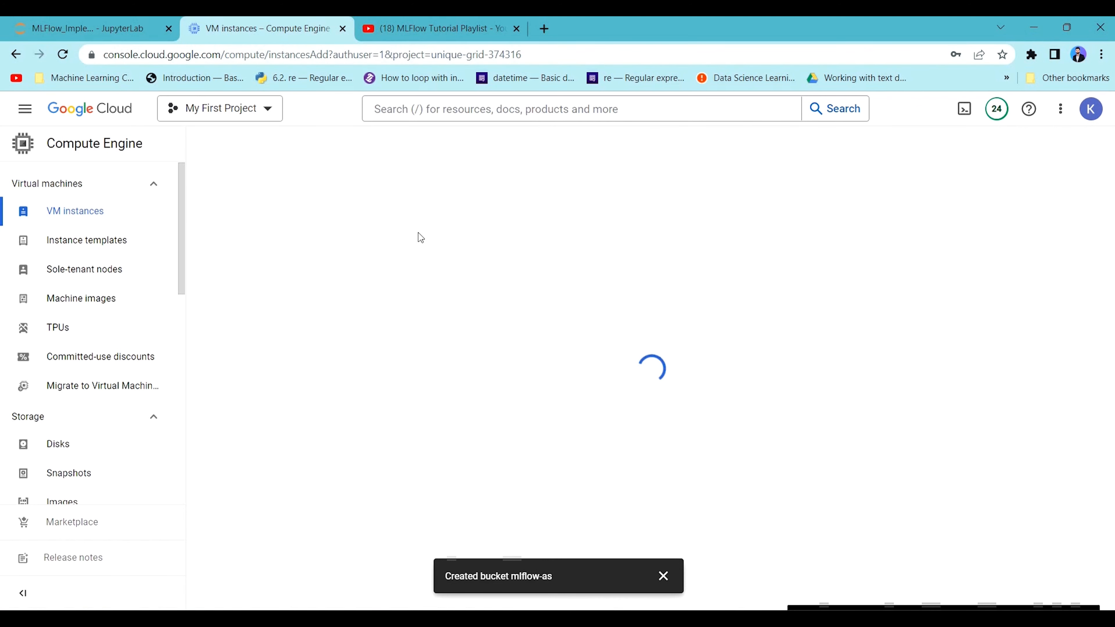
{"action": "left_click", "coordinate": [662, 576]}
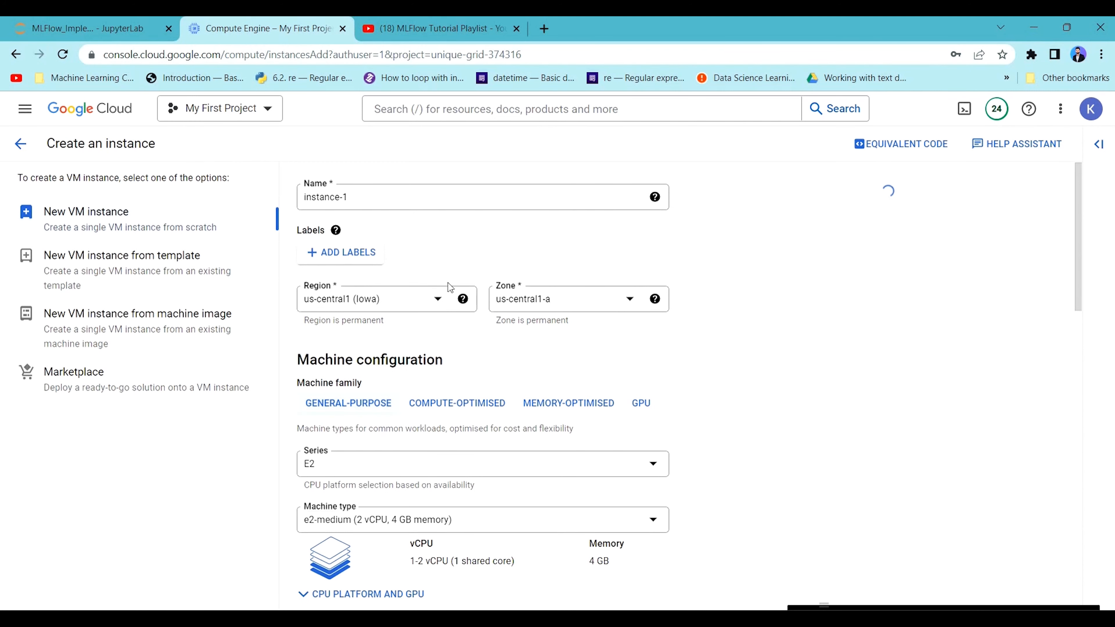
{"action": "triple_click", "coordinate": [324, 188]}
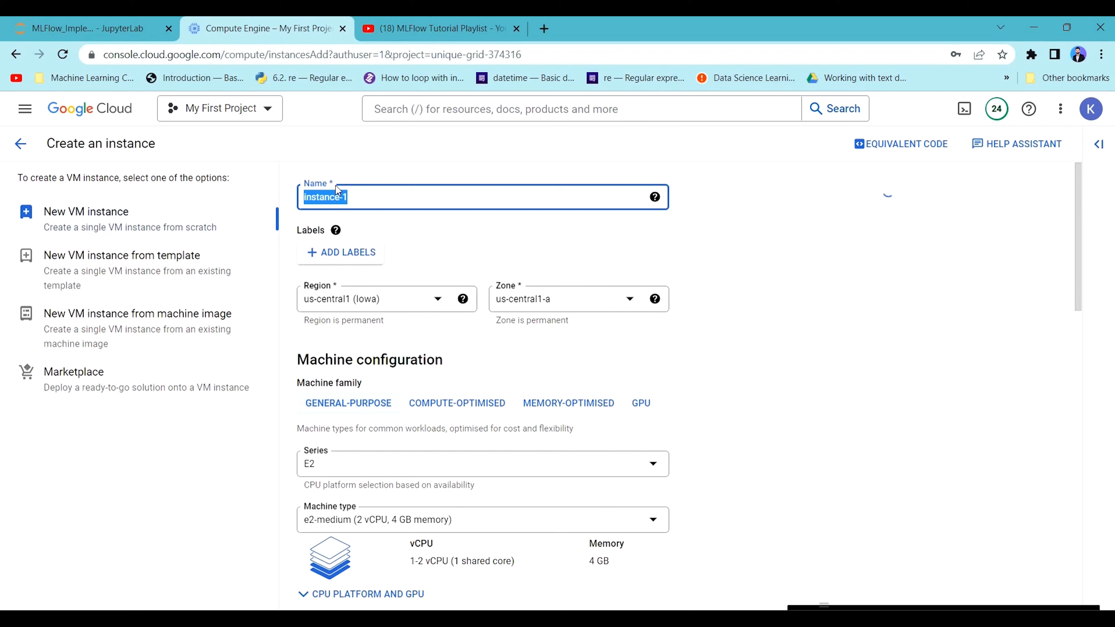
{"action": "type", "text": "mflow-compute"}
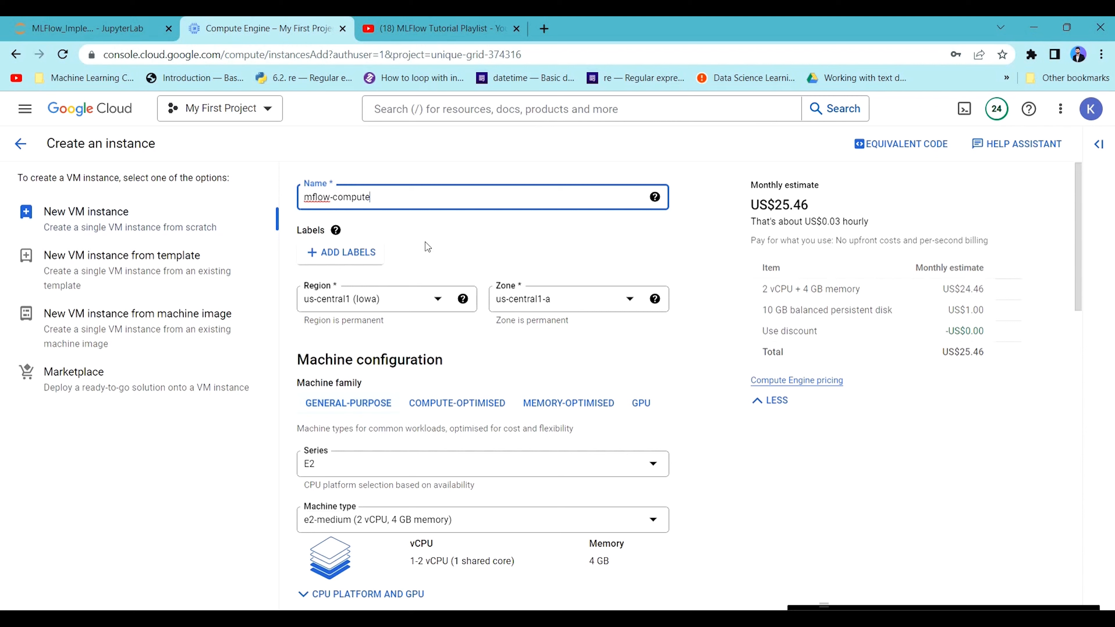
{"action": "left_click", "coordinate": [425, 242]}
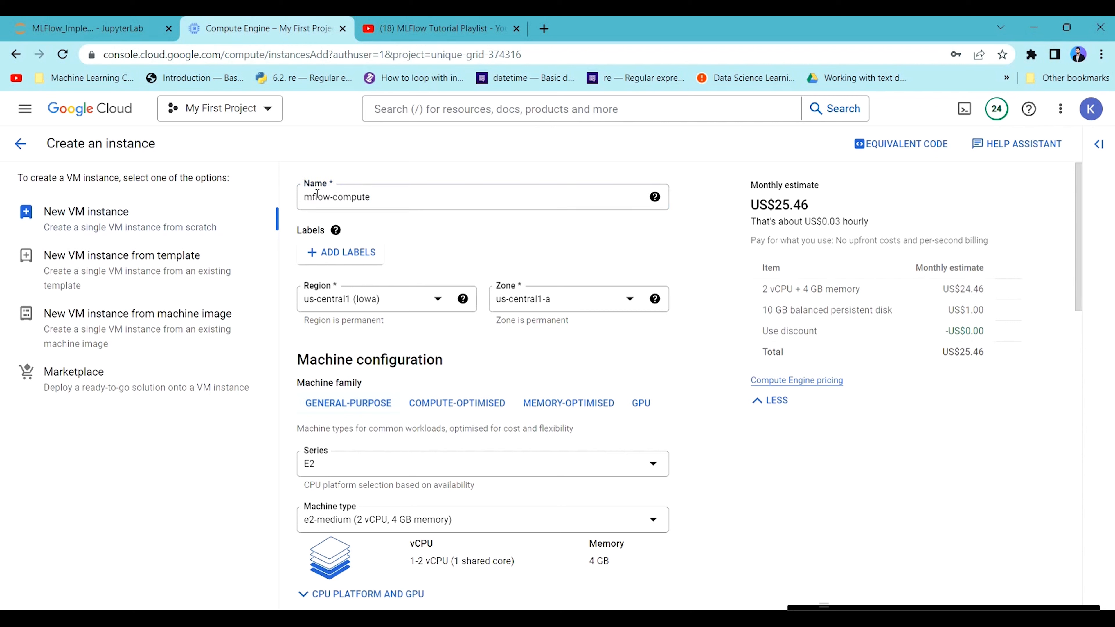
{"action": "left_click", "coordinate": [315, 194]}
{"action": "type", "text": "l"}
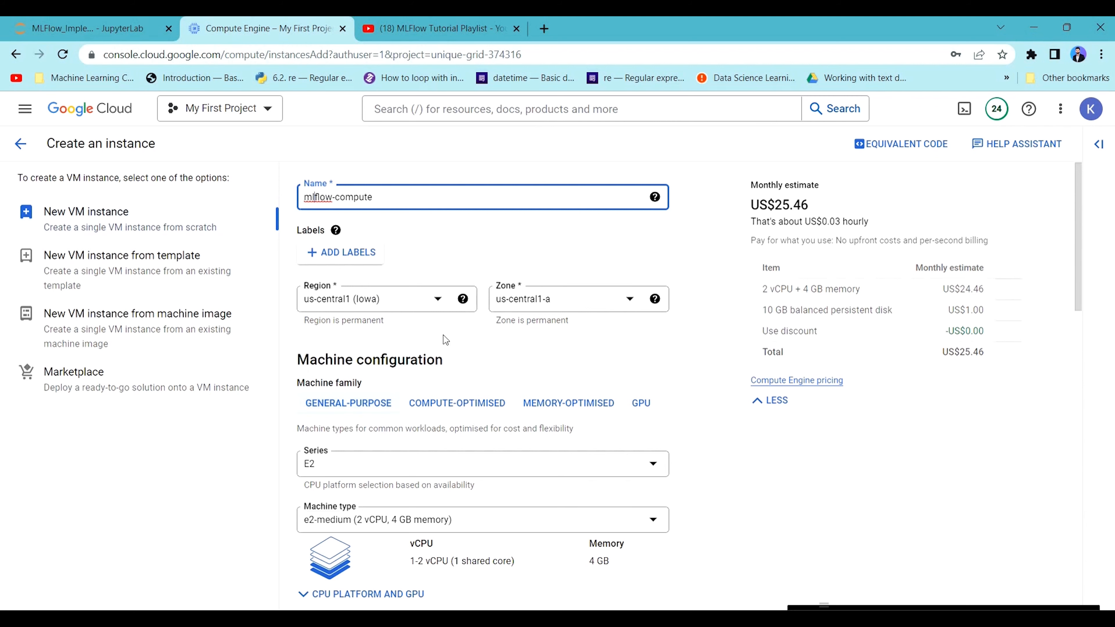
{"action": "left_click", "coordinate": [417, 217]}
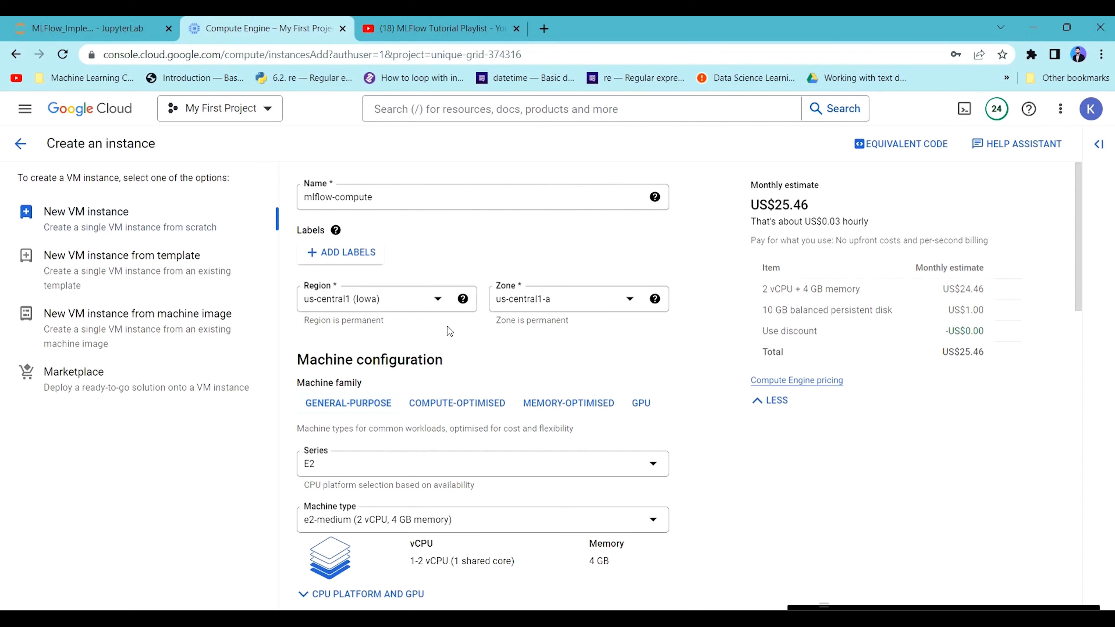
Change the instance's boot disk to the Deep Learning on Linux public image, keeping its default version, balanced persistent disk type and 50 GB size.
{"action": "scroll", "coordinate": [442, 368], "scroll_direction": "down", "scroll_amount": 5}
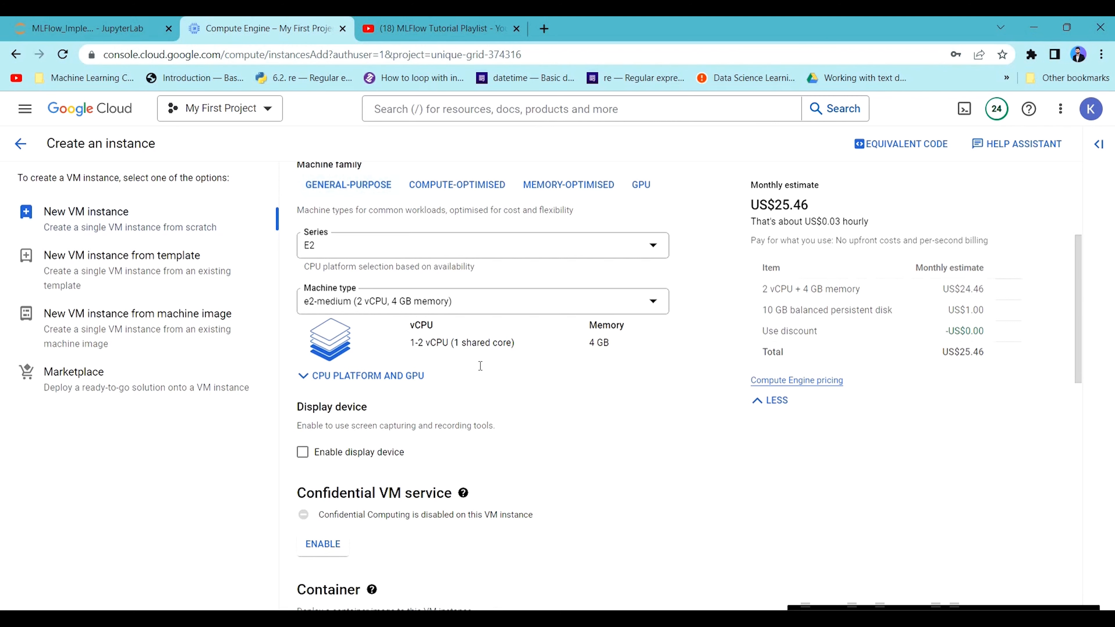
{"action": "scroll", "coordinate": [480, 365], "scroll_direction": "down", "scroll_amount": 6}
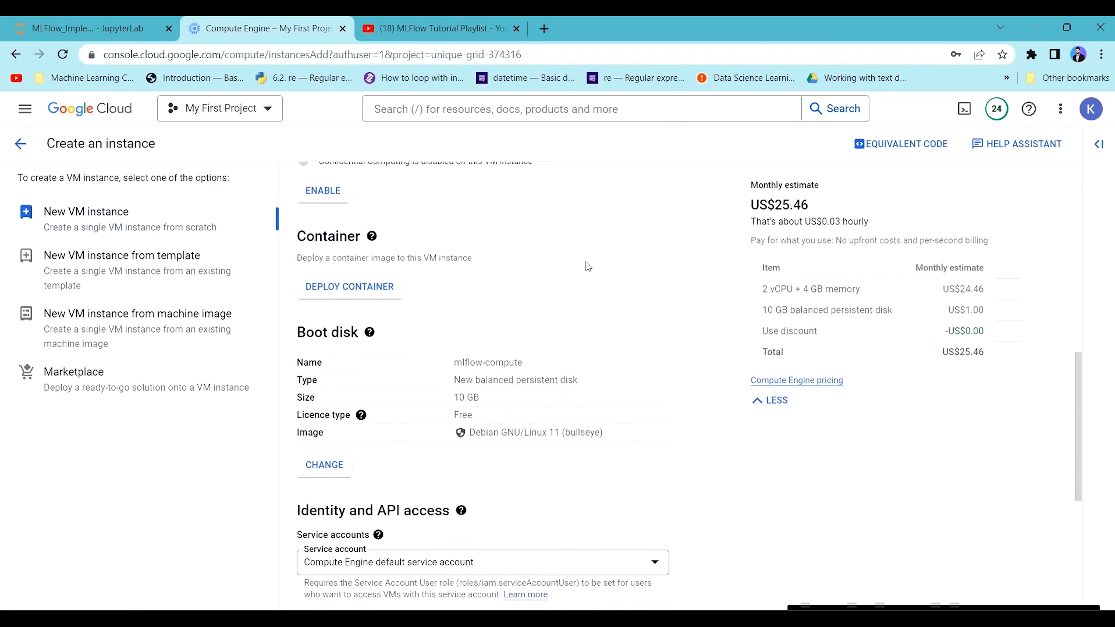
{"action": "scroll", "coordinate": [588, 266], "scroll_direction": "down", "scroll_amount": 3}
{"action": "left_click", "coordinate": [325, 384]}
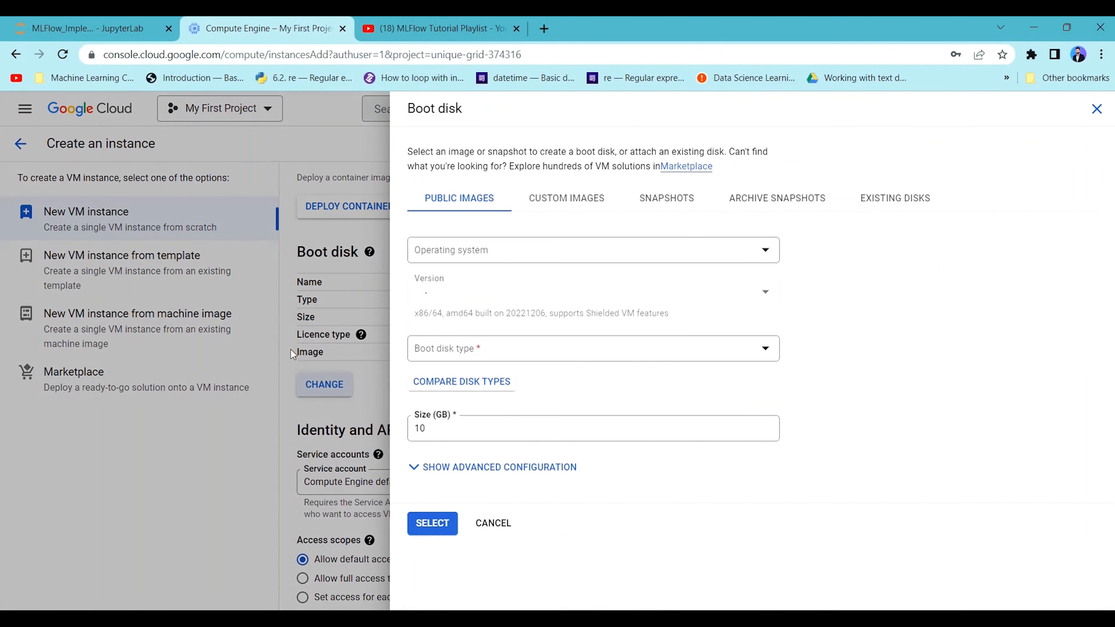
{"action": "left_click", "coordinate": [557, 253]}
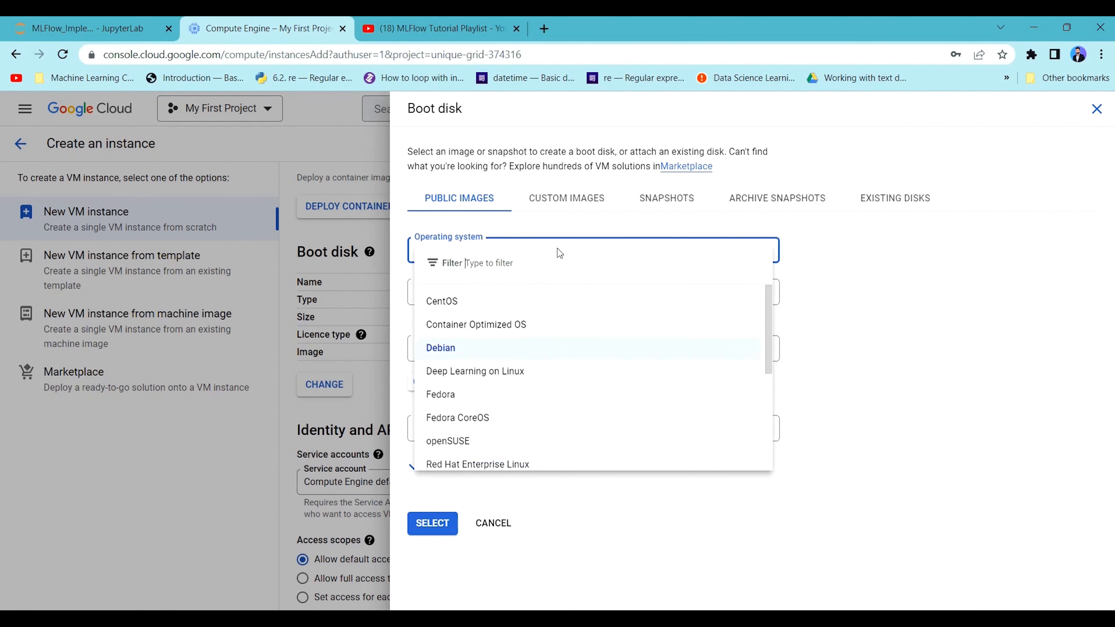
{"action": "left_click", "coordinate": [510, 374]}
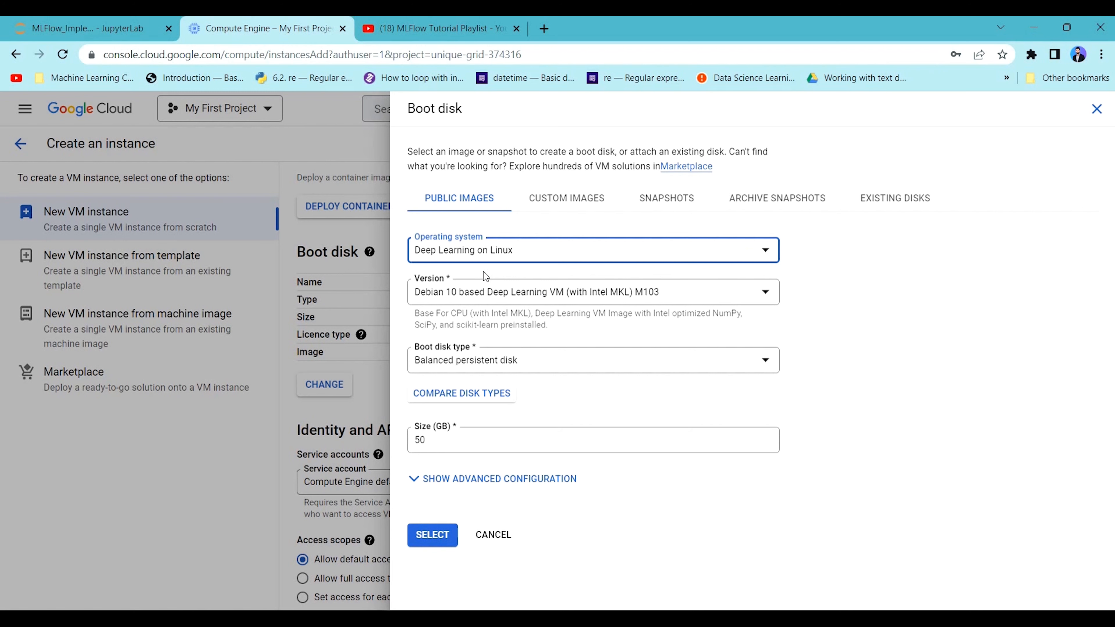
{"action": "double_click", "coordinate": [441, 440]}
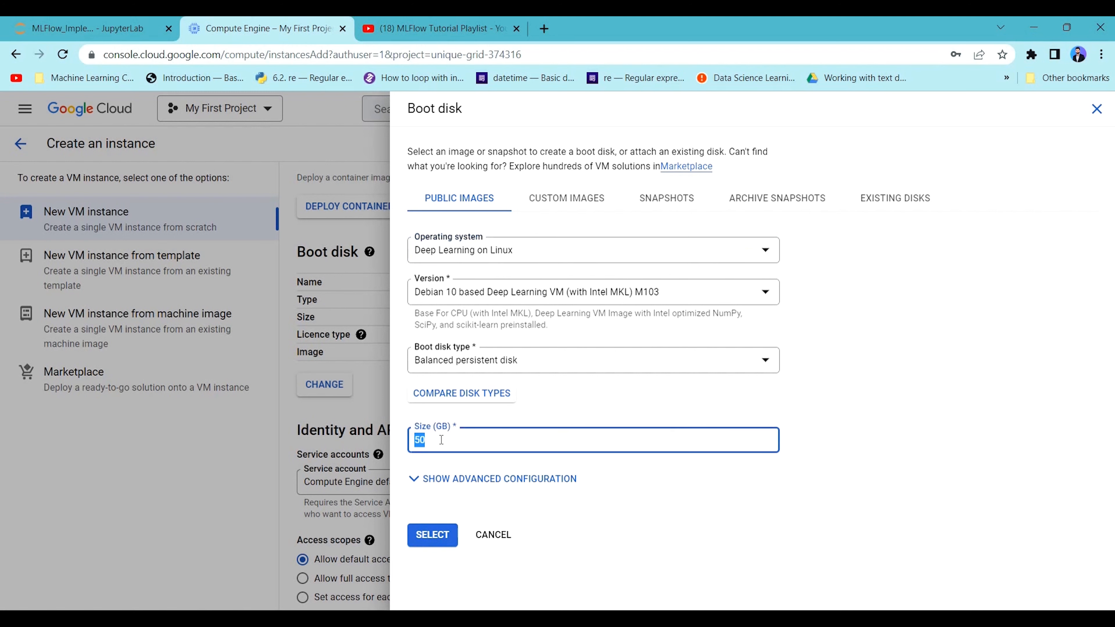
{"action": "left_click", "coordinate": [434, 537]}
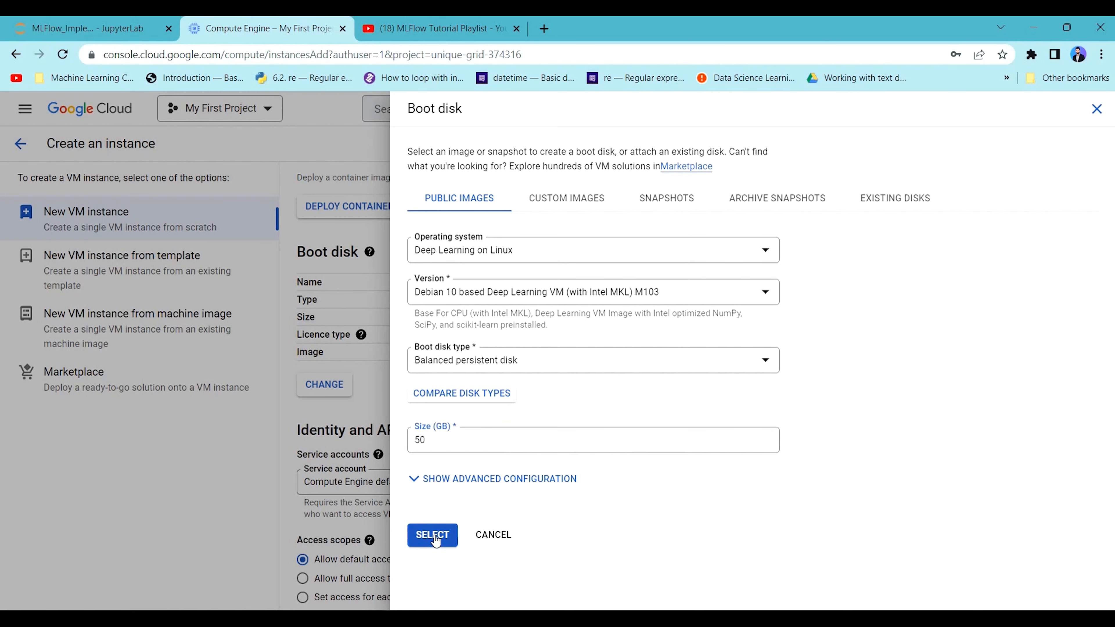
Set the instance's access scope to allow full access to all Cloud APIs.
{"action": "scroll", "coordinate": [403, 355], "scroll_direction": "down", "scroll_amount": 2}
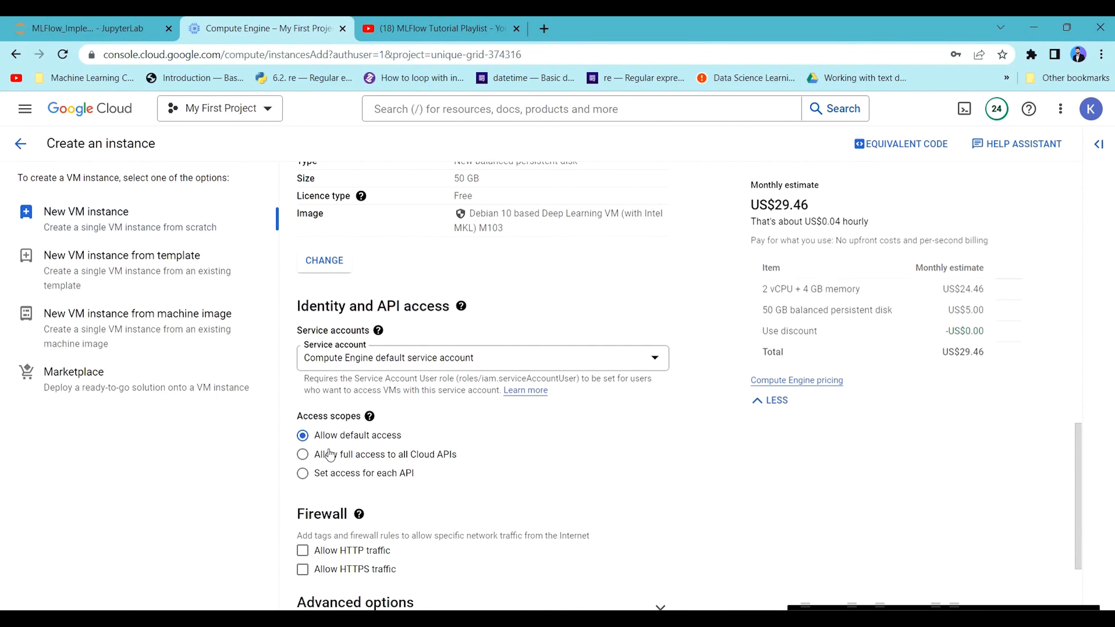
{"action": "left_click", "coordinate": [330, 456]}
{"action": "scroll", "coordinate": [439, 261], "scroll_direction": "up", "scroll_amount": 2}
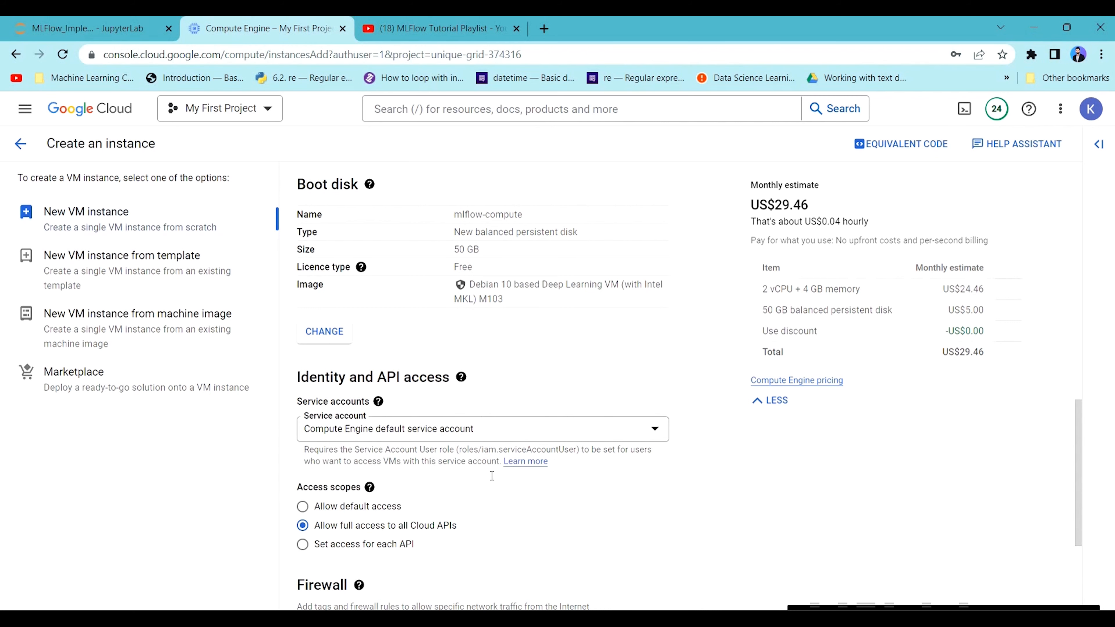
{"action": "scroll", "coordinate": [345, 535], "scroll_direction": "down", "scroll_amount": 3}
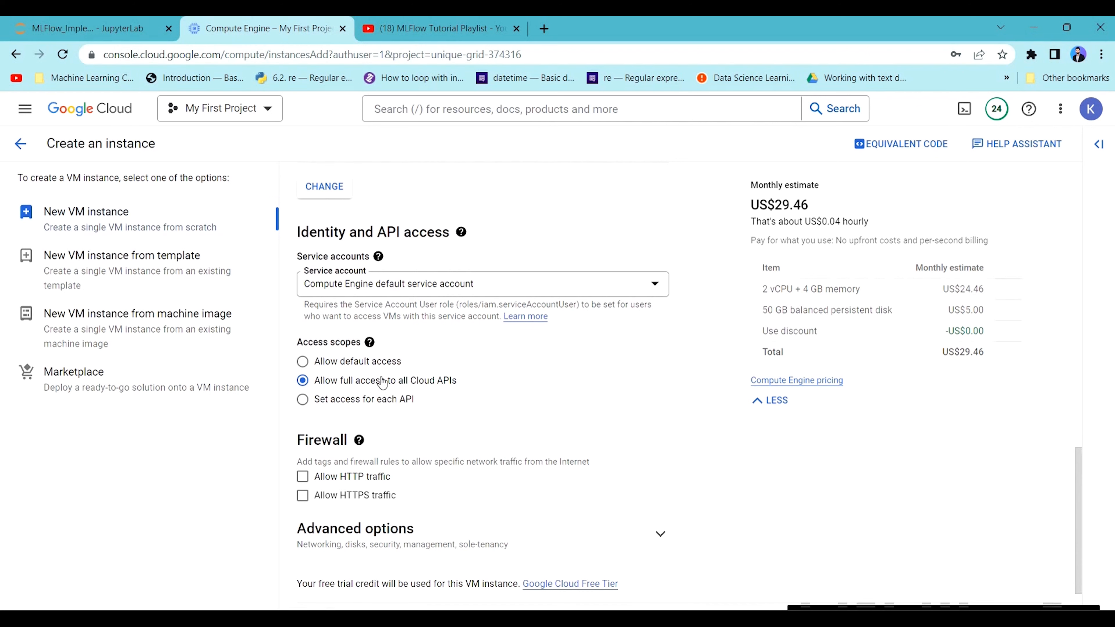
Add the network tag mlflow in the instance's advanced networking options.
{"action": "scroll", "coordinate": [386, 417], "scroll_direction": "down", "scroll_amount": 1}
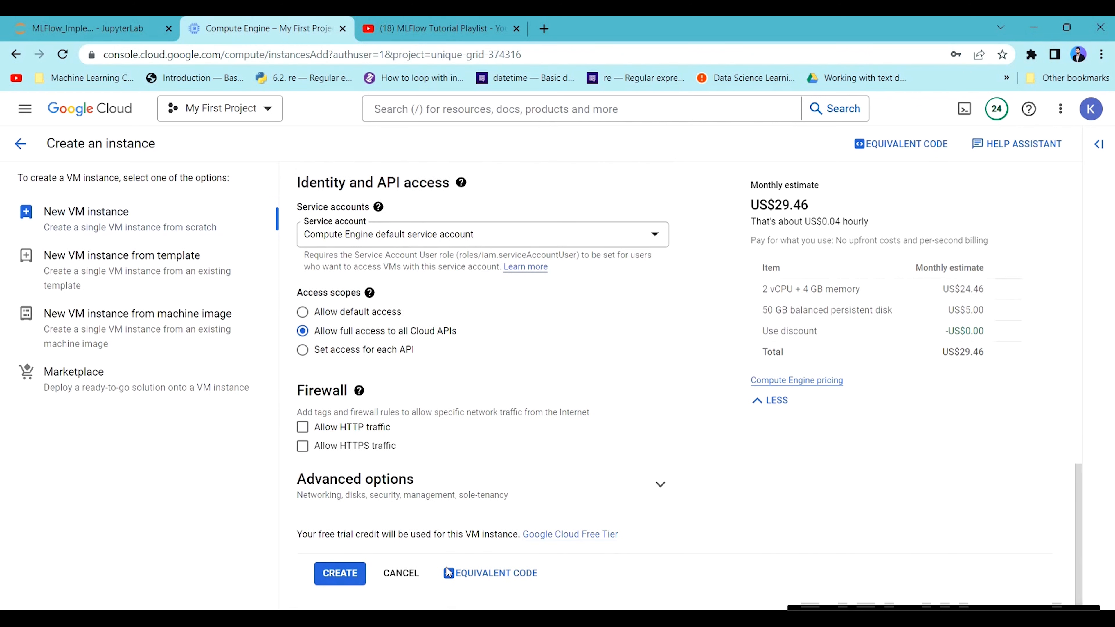
{"action": "left_click", "coordinate": [658, 485]}
{"action": "left_click", "coordinate": [660, 483]}
{"action": "scroll", "coordinate": [513, 425], "scroll_direction": "down", "scroll_amount": 4}
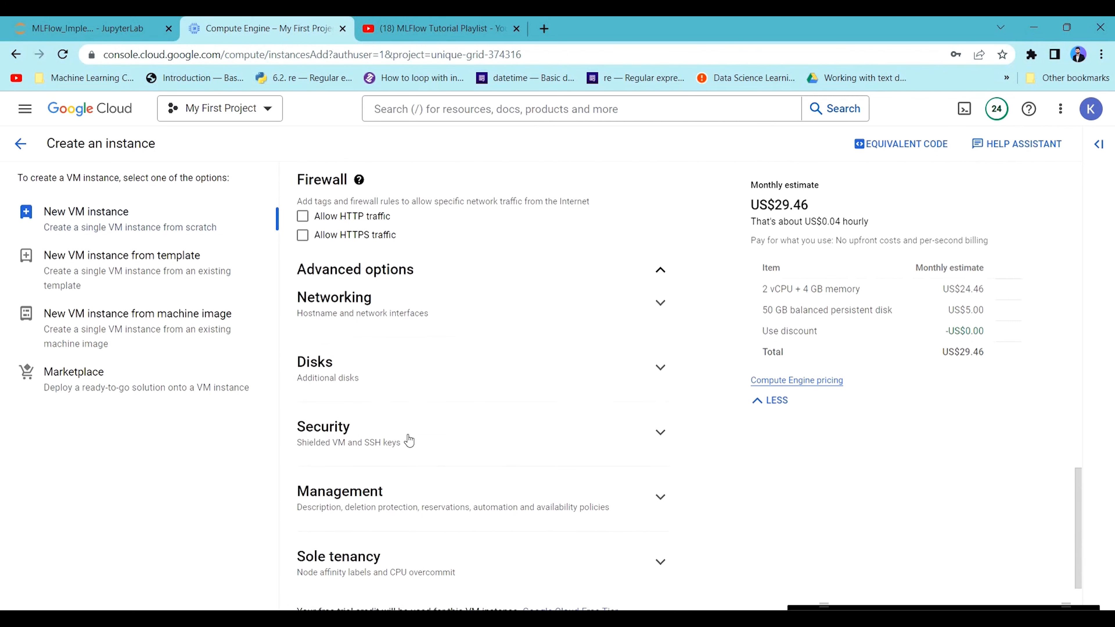
{"action": "left_click", "coordinate": [409, 303]}
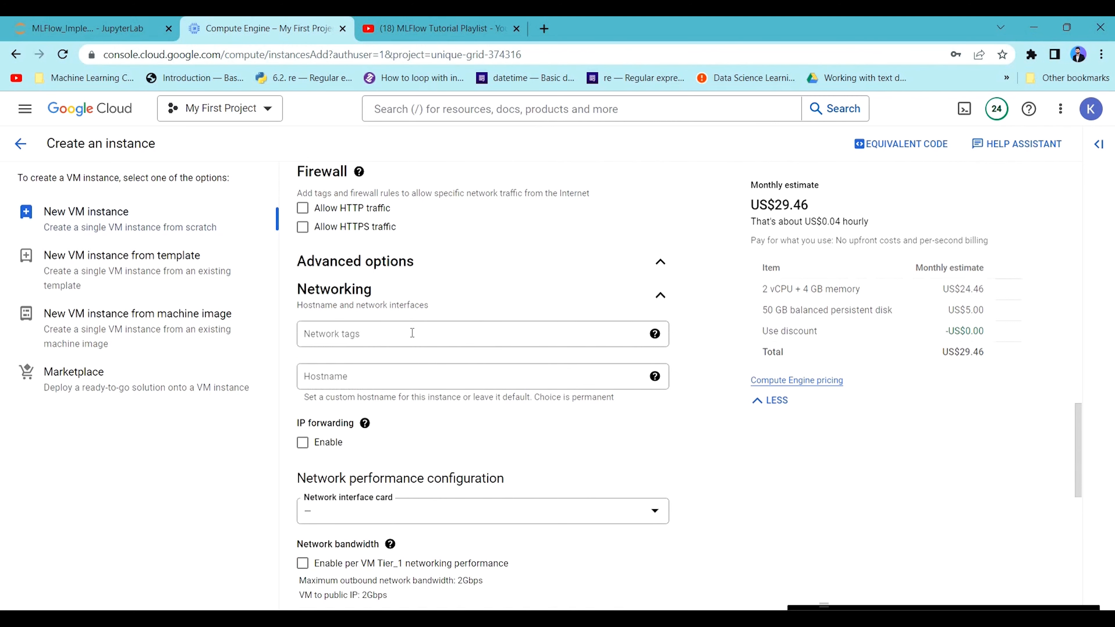
{"action": "left_click", "coordinate": [464, 335]}
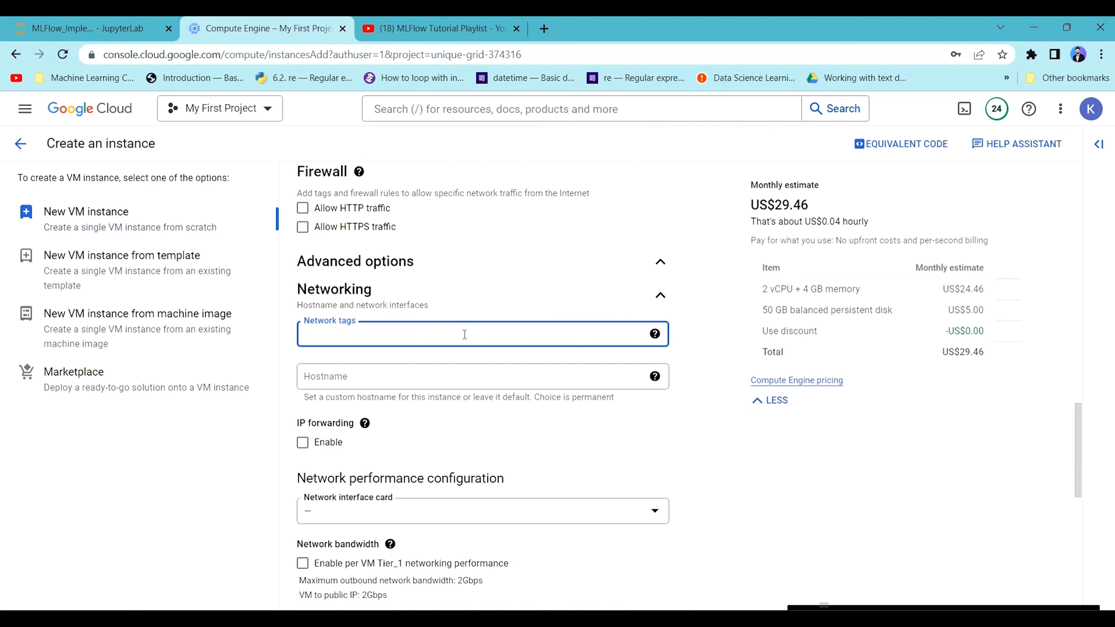
{"action": "key", "text": "BackSpace"}
{"action": "key", "text": "BackSpace"}
{"action": "key", "text": "Return"}
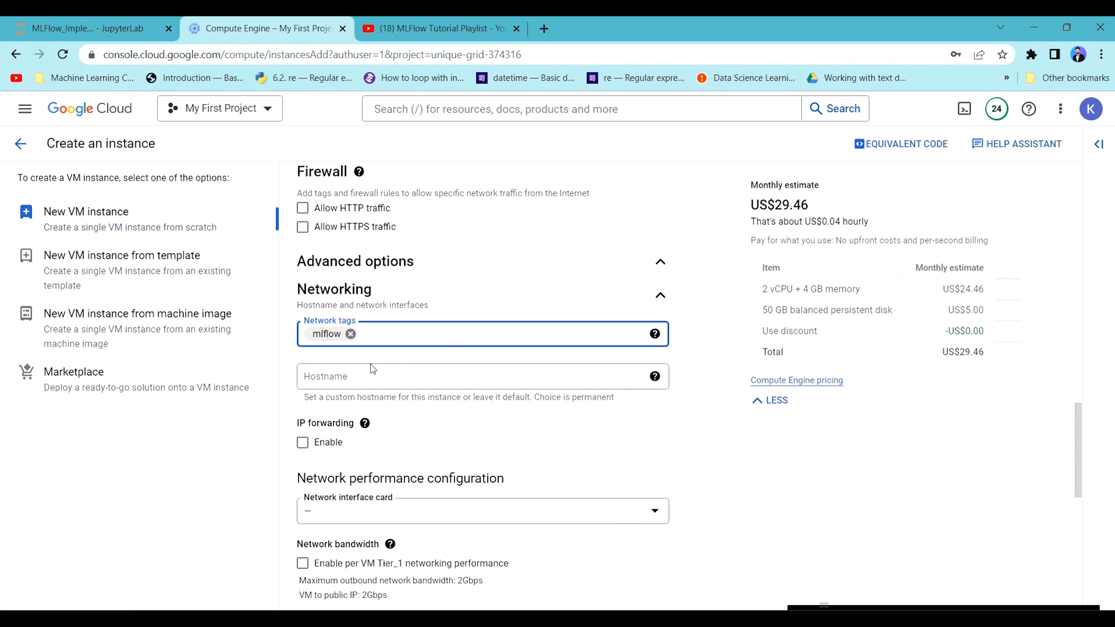
Review the instance's networking, access and boot disk settings together with the disk entry in the monthly estimate.
{"action": "scroll", "coordinate": [455, 331], "scroll_direction": "down", "scroll_amount": 2}
{"action": "scroll", "coordinate": [455, 311], "scroll_direction": "down", "scroll_amount": 10}
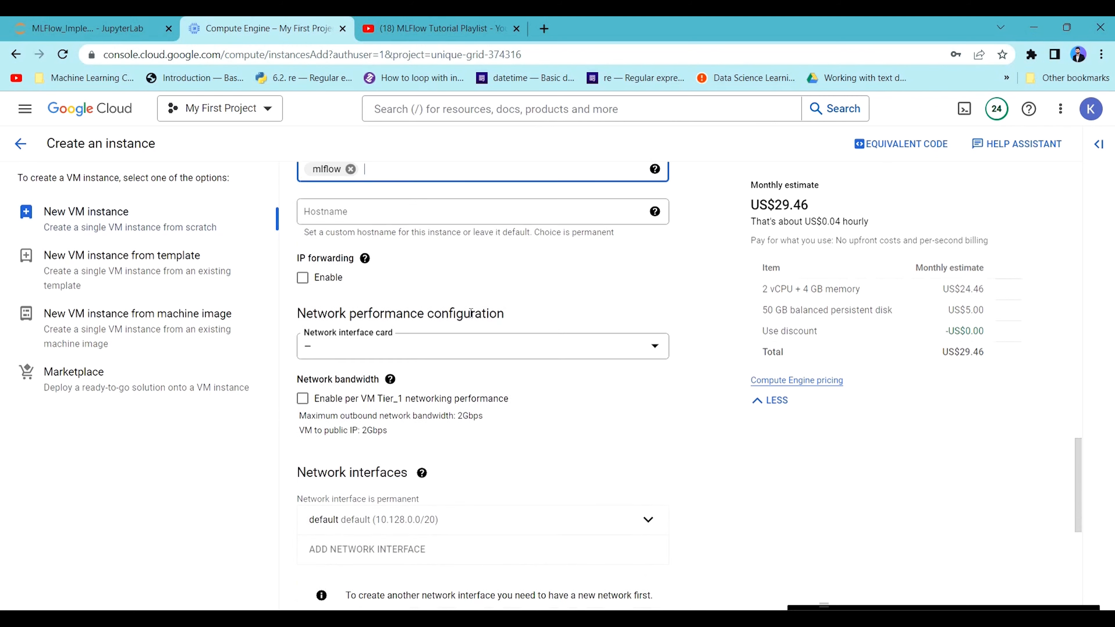
{"action": "left_click", "coordinate": [468, 299]}
{"action": "left_click", "coordinate": [662, 284]}
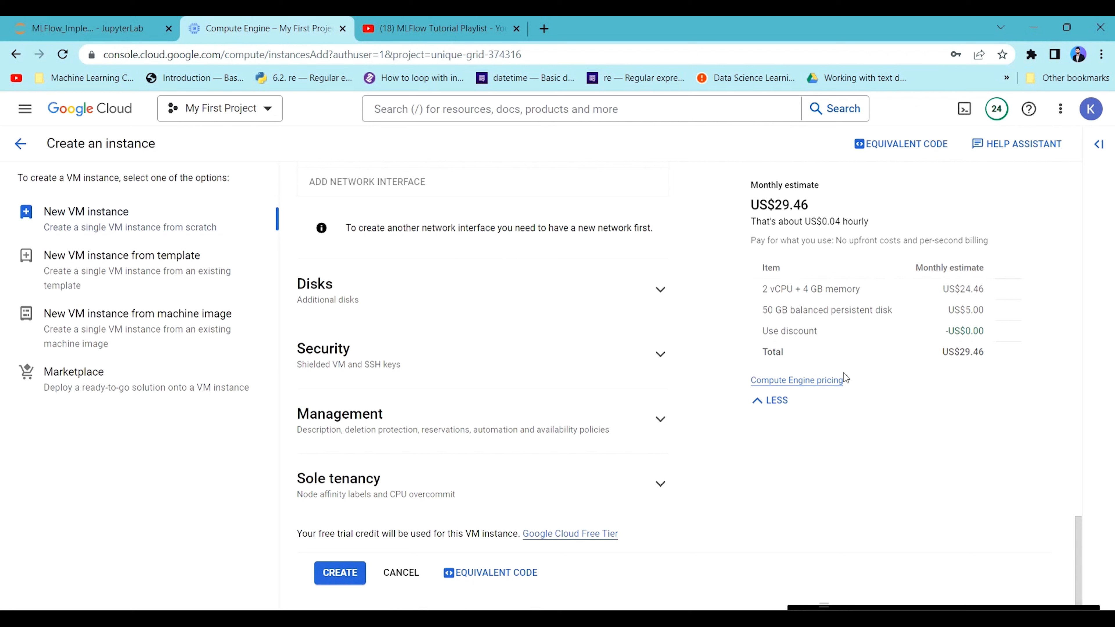
{"action": "double_click", "coordinate": [781, 311]}
{"action": "scroll", "coordinate": [402, 509], "scroll_direction": "up", "scroll_amount": 10}
{"action": "scroll", "coordinate": [412, 491], "scroll_direction": "up", "scroll_amount": 6}
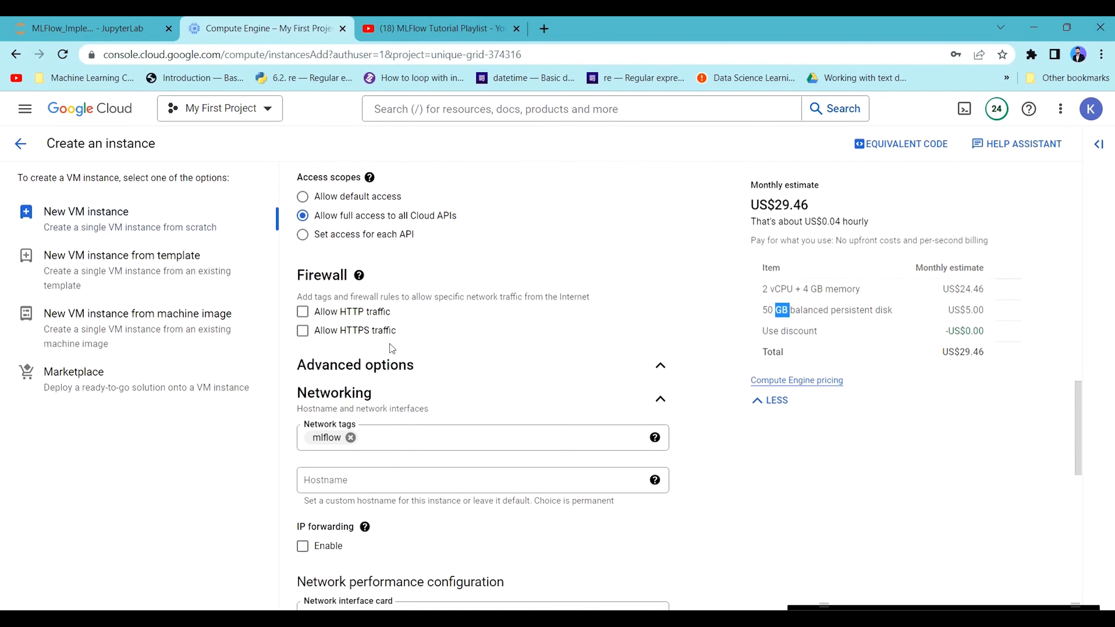
{"action": "scroll", "coordinate": [381, 333], "scroll_direction": "up", "scroll_amount": 5}
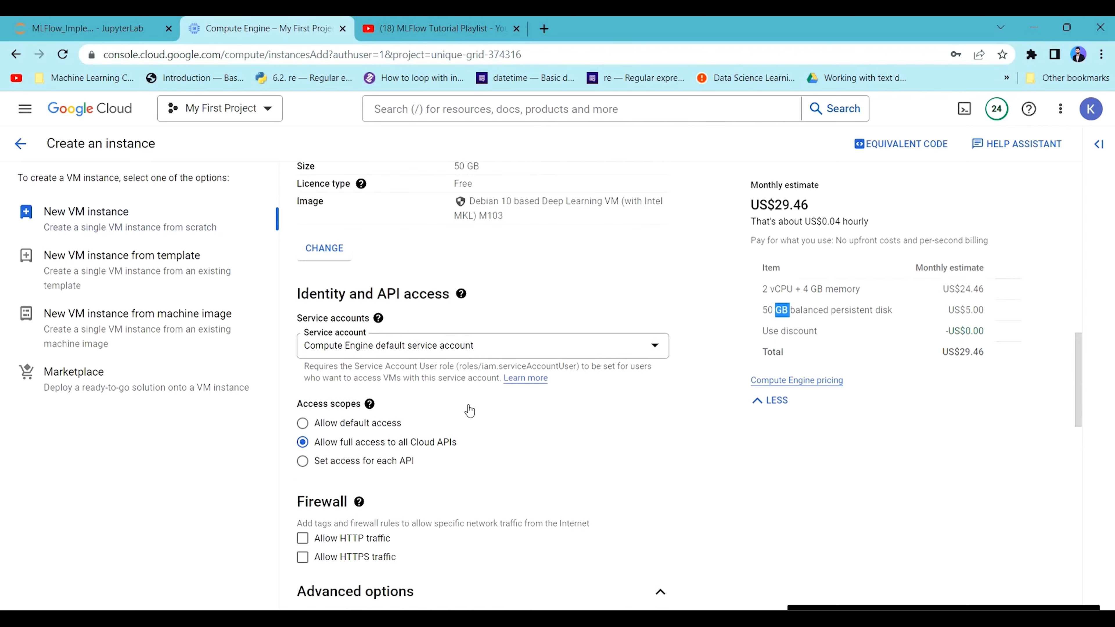
{"action": "scroll", "coordinate": [469, 366], "scroll_direction": "up", "scroll_amount": 6}
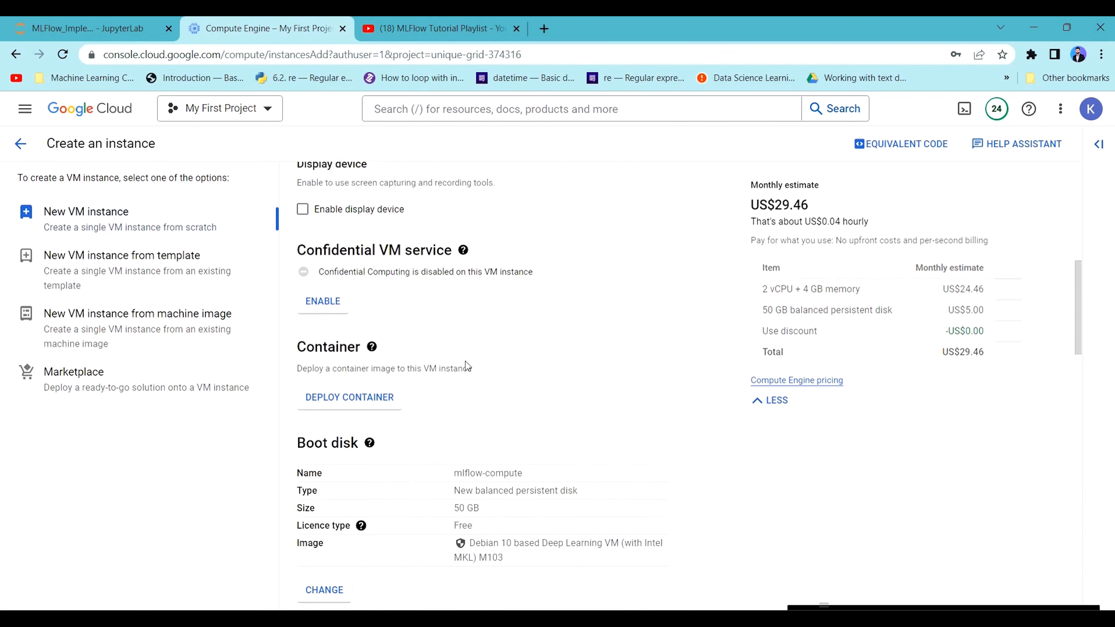
Create the VM instance with the configured settings.
{"action": "scroll", "coordinate": [441, 384], "scroll_direction": "down", "scroll_amount": 13}
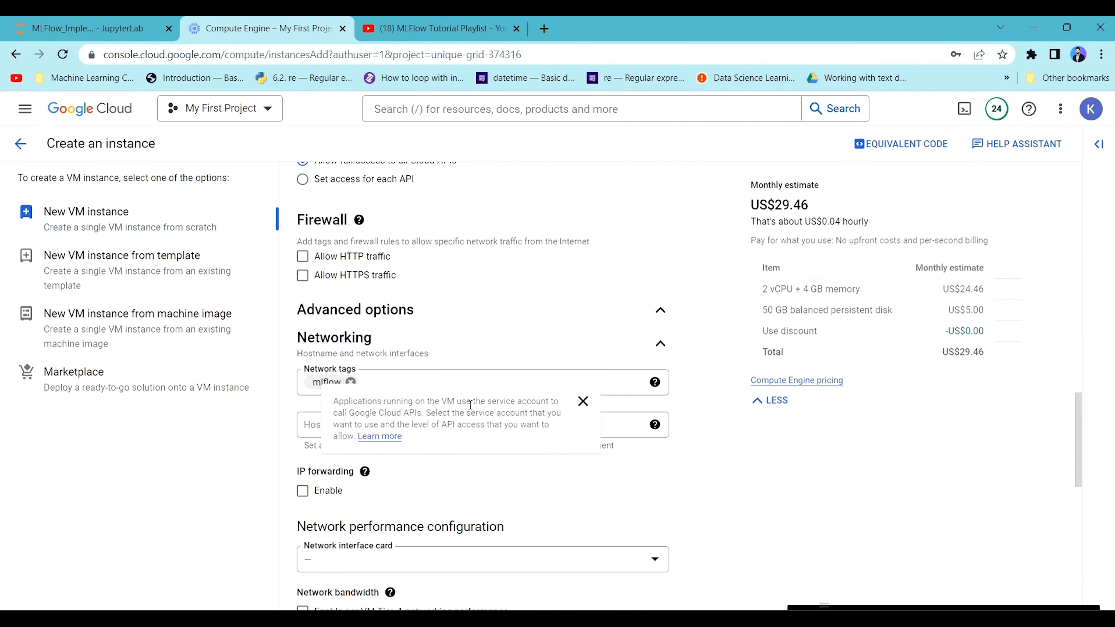
{"action": "scroll", "coordinate": [401, 441], "scroll_direction": "down", "scroll_amount": 5}
{"action": "scroll", "coordinate": [401, 441], "scroll_direction": "down", "scroll_amount": 8}
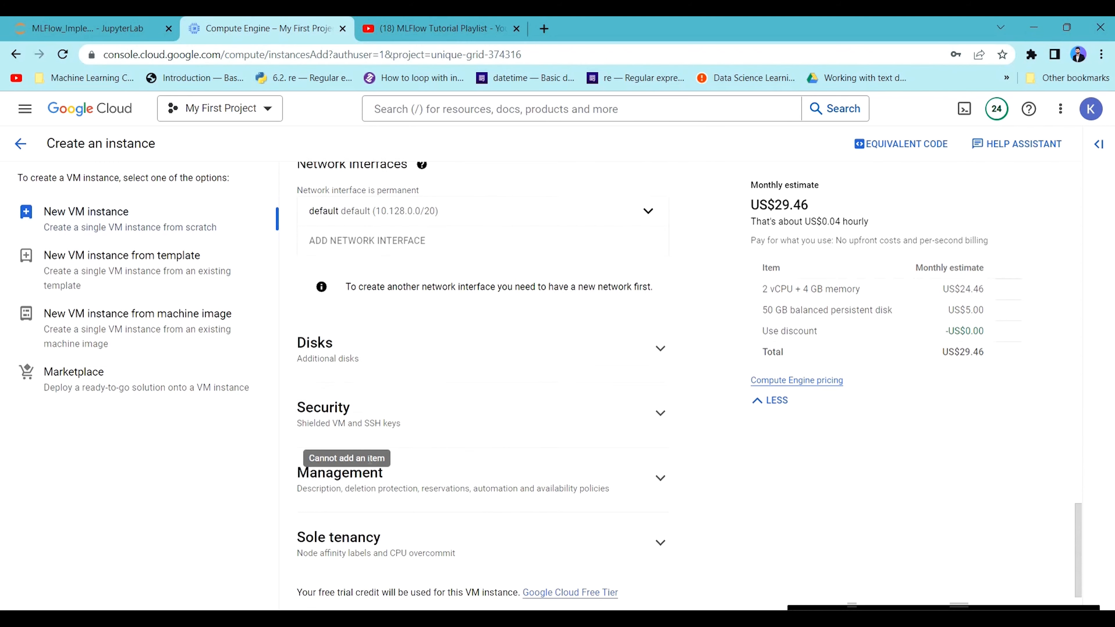
{"action": "left_click", "coordinate": [347, 574]}
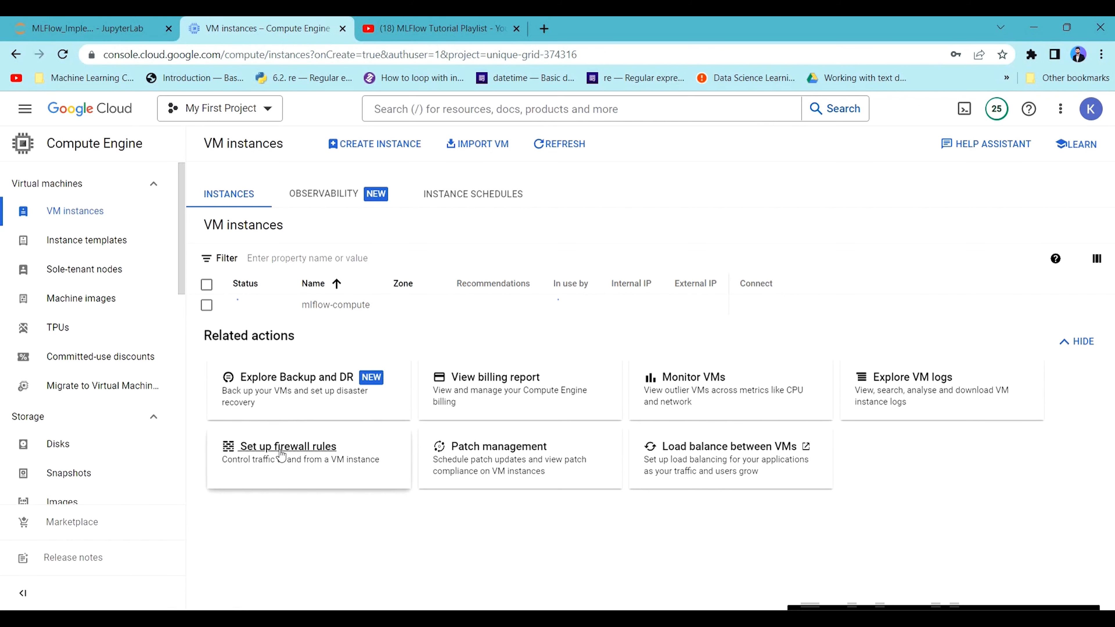
Open the VPC firewall rules from the VM instances page and start a new firewall rule named mlflow-firewall.
{"action": "left_click", "coordinate": [307, 455]}
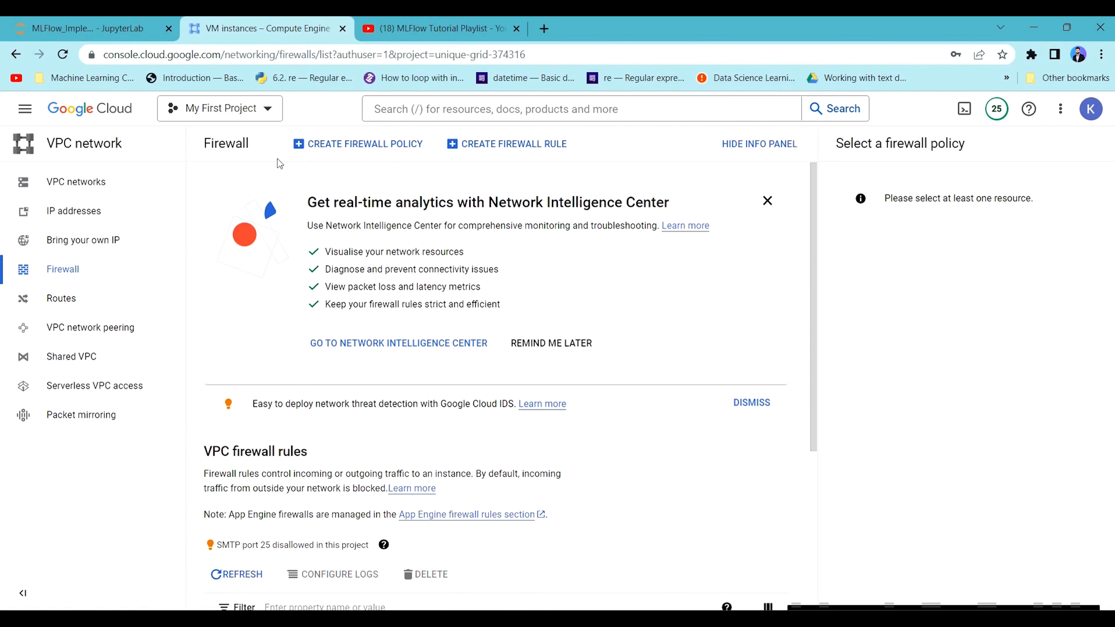
{"action": "scroll", "coordinate": [368, 225], "scroll_direction": "down", "scroll_amount": 2}
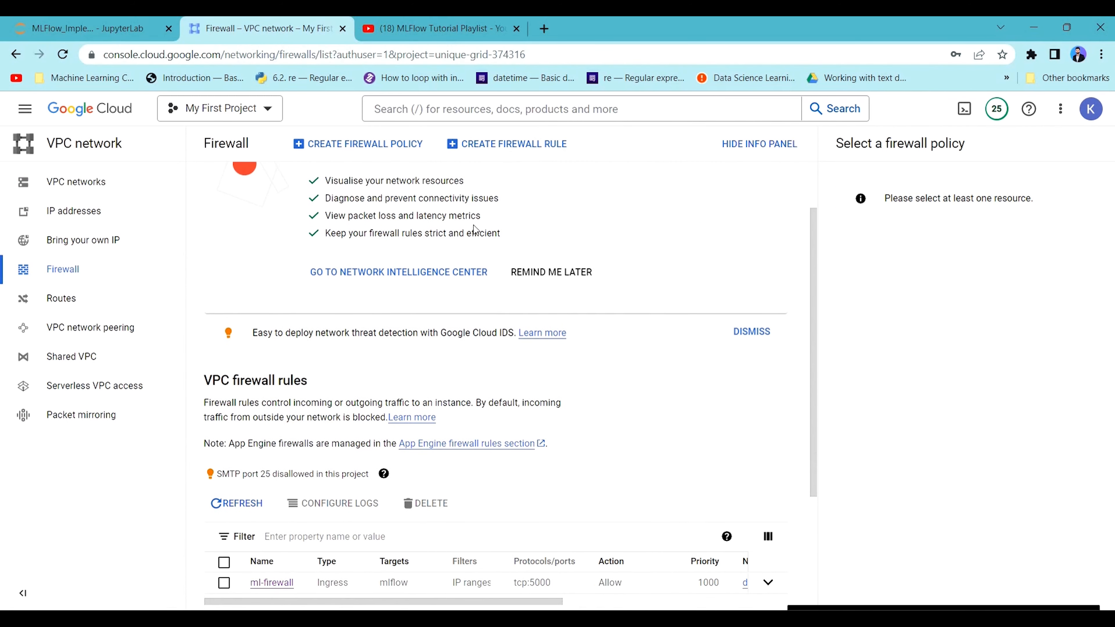
{"action": "scroll", "coordinate": [490, 401], "scroll_direction": "up", "scroll_amount": 2}
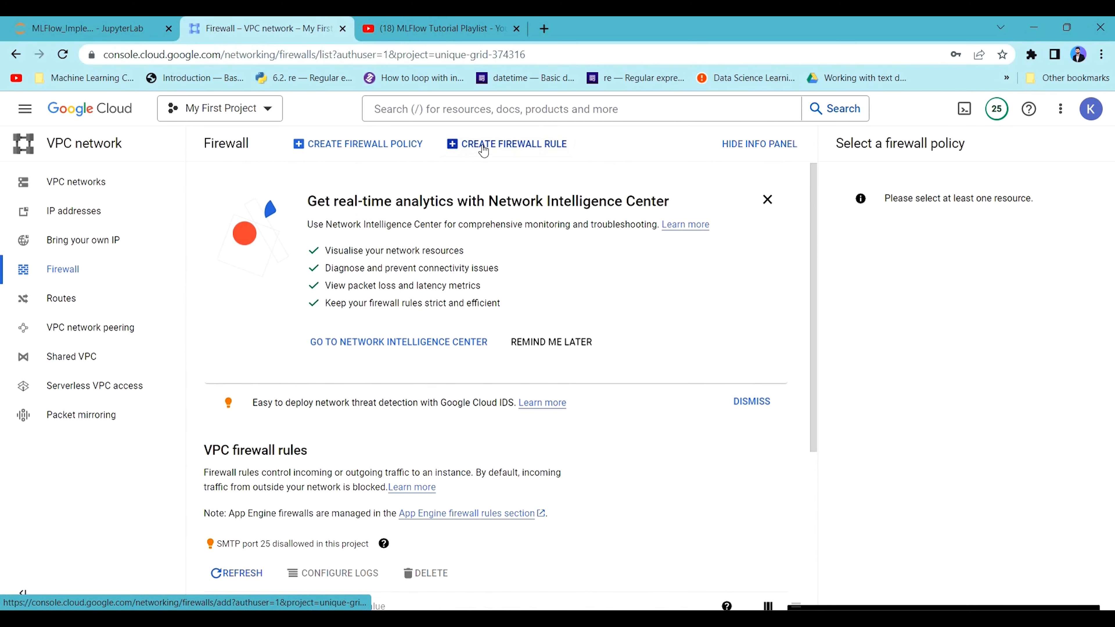
{"action": "left_click", "coordinate": [526, 149]}
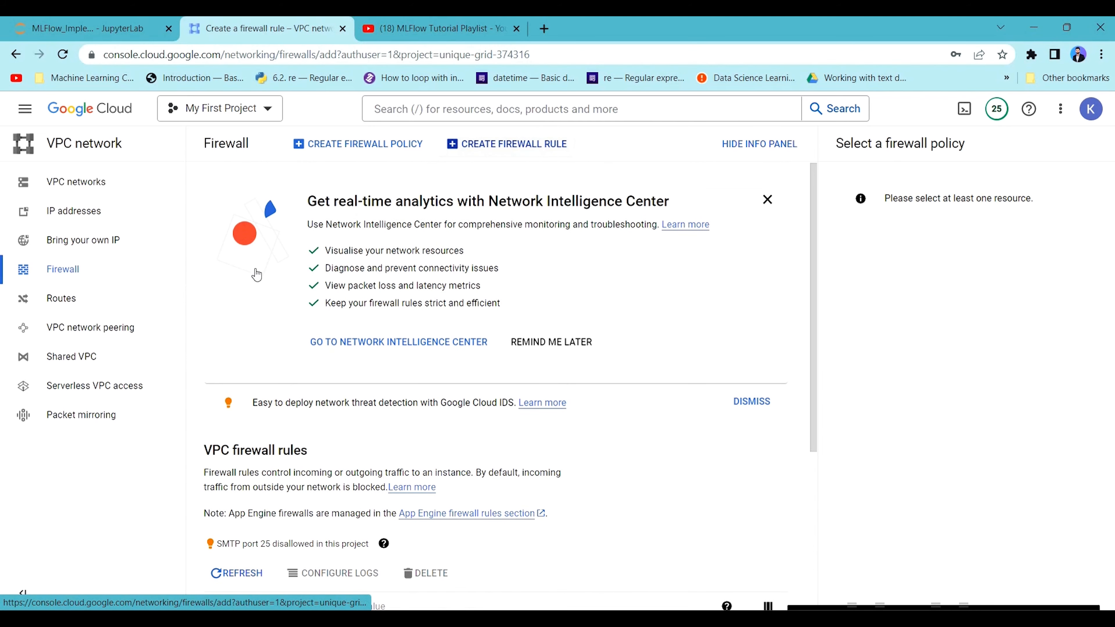
{"action": "left_click", "coordinate": [295, 241]}
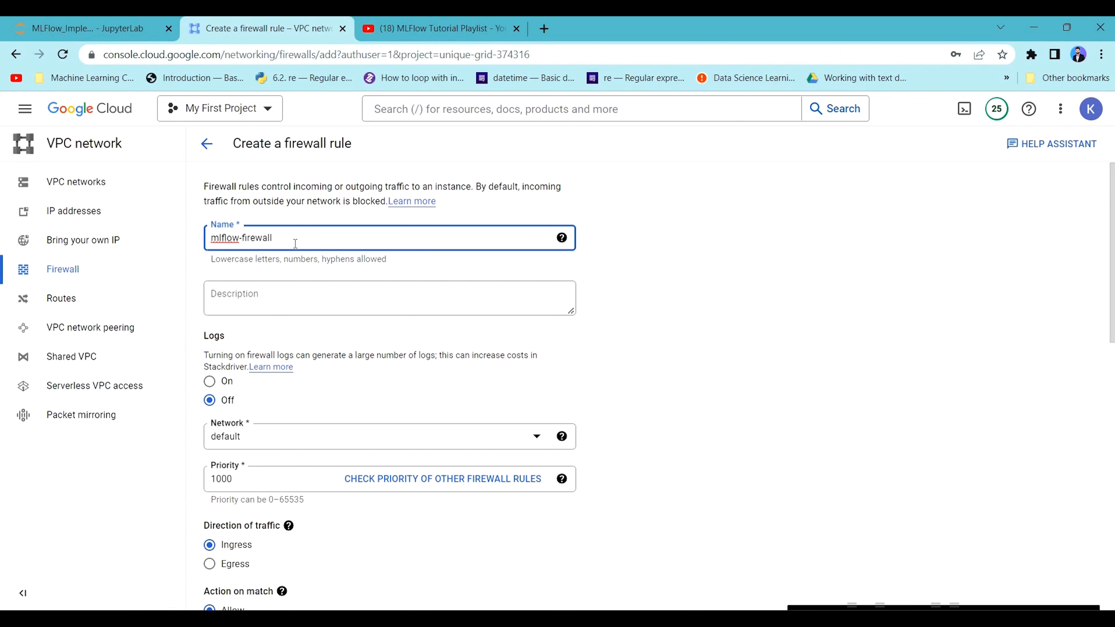
Turn on logging for the mlflow-firewall rule.
{"action": "left_click", "coordinate": [302, 273]}
{"action": "scroll", "coordinate": [271, 351], "scroll_direction": "down", "scroll_amount": 1}
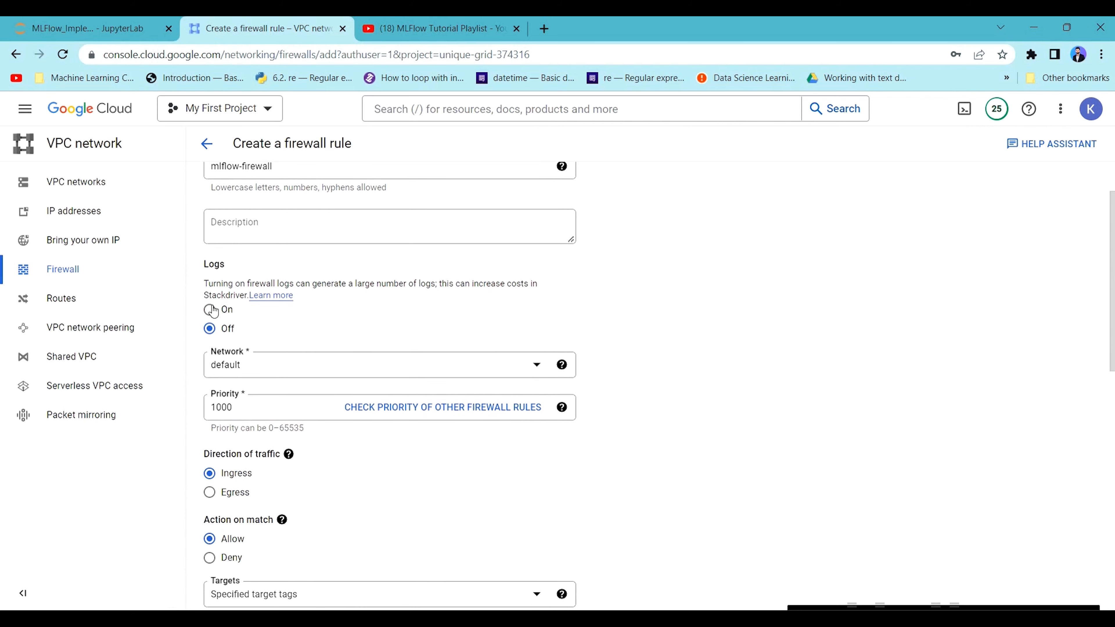
{"action": "left_click", "coordinate": [210, 309]}
{"action": "scroll", "coordinate": [274, 345], "scroll_direction": "down", "scroll_amount": 3}
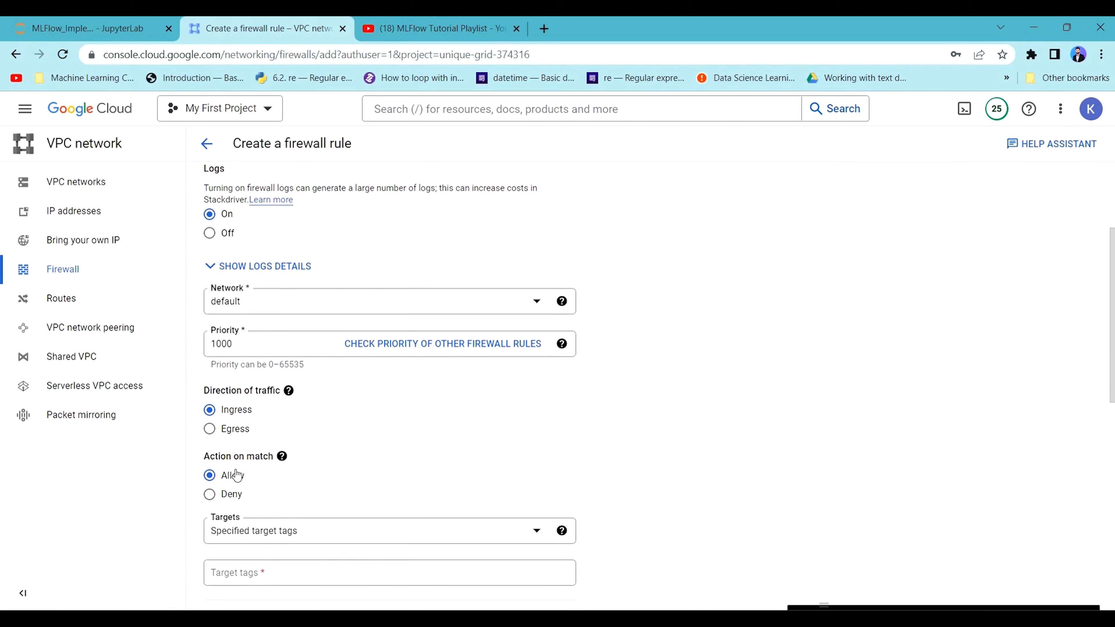
Add mlflow as the target tag of the firewall rule, which allows ingress traffic.
{"action": "scroll", "coordinate": [237, 527], "scroll_direction": "down", "scroll_amount": 4}
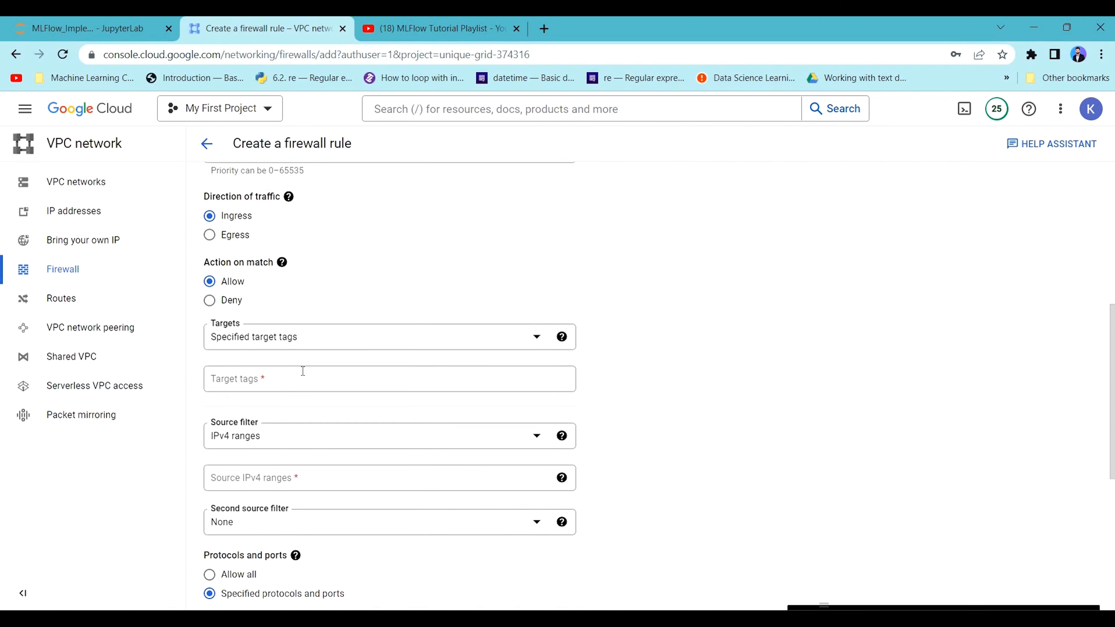
{"action": "left_click", "coordinate": [282, 340]}
{"action": "scroll", "coordinate": [282, 340], "scroll_direction": "down", "scroll_amount": 1}
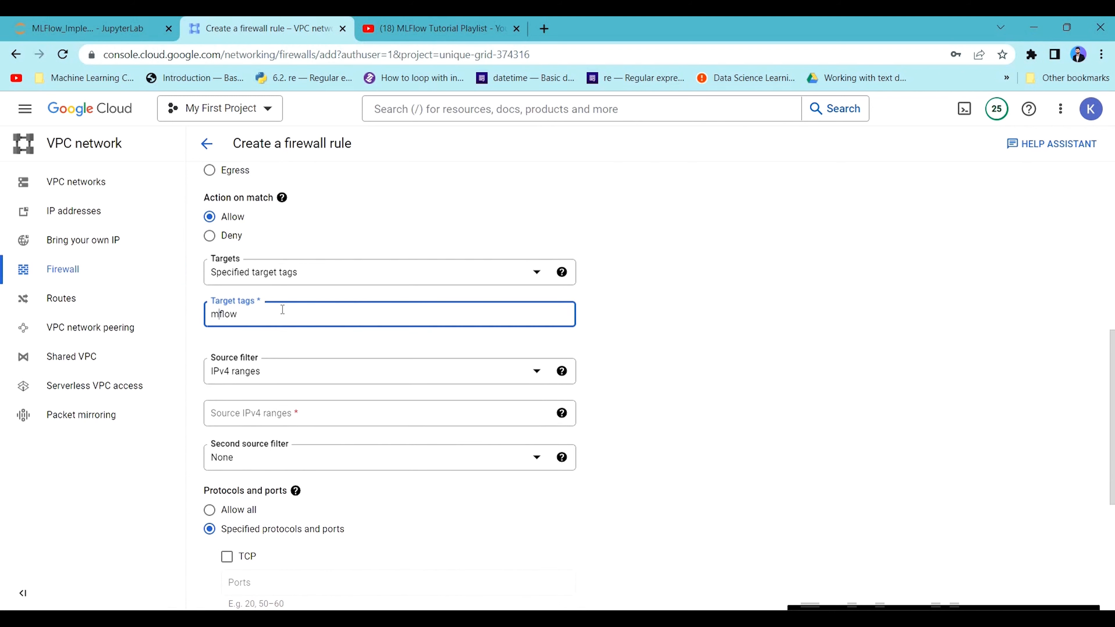
{"action": "type", "text": "l"}
{"action": "key", "text": "Return"}
{"action": "scroll", "coordinate": [560, 297], "scroll_direction": "up", "scroll_amount": 10}
{"action": "scroll", "coordinate": [307, 263], "scroll_direction": "down", "scroll_amount": 8}
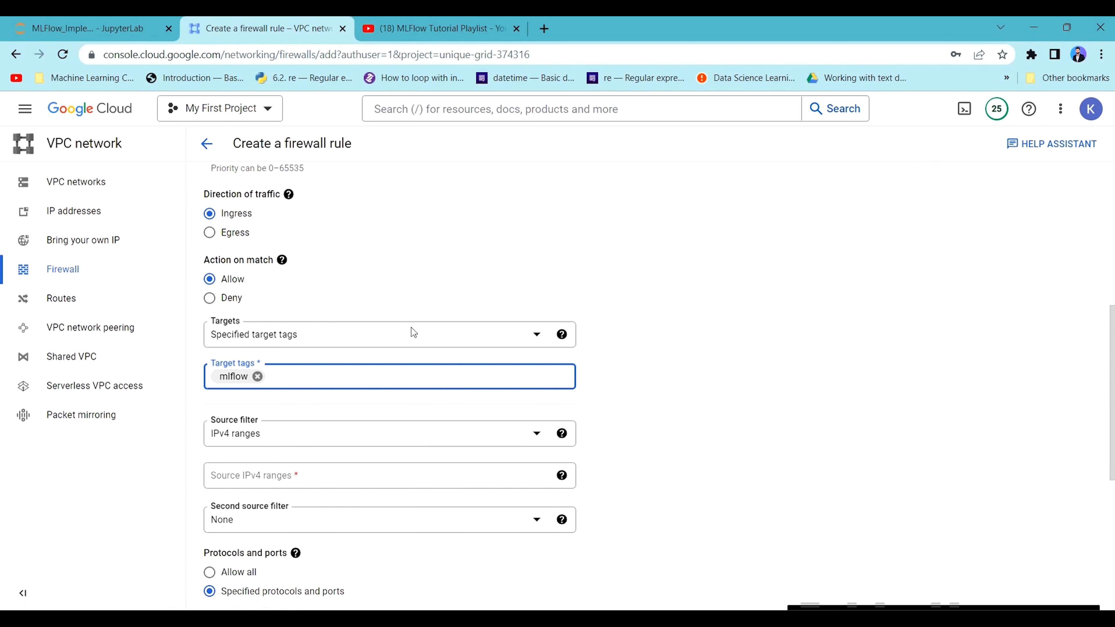
Set the firewall rule's source IPv4 range to 0.0.0.0/0.
{"action": "scroll", "coordinate": [412, 327], "scroll_direction": "down", "scroll_amount": 2}
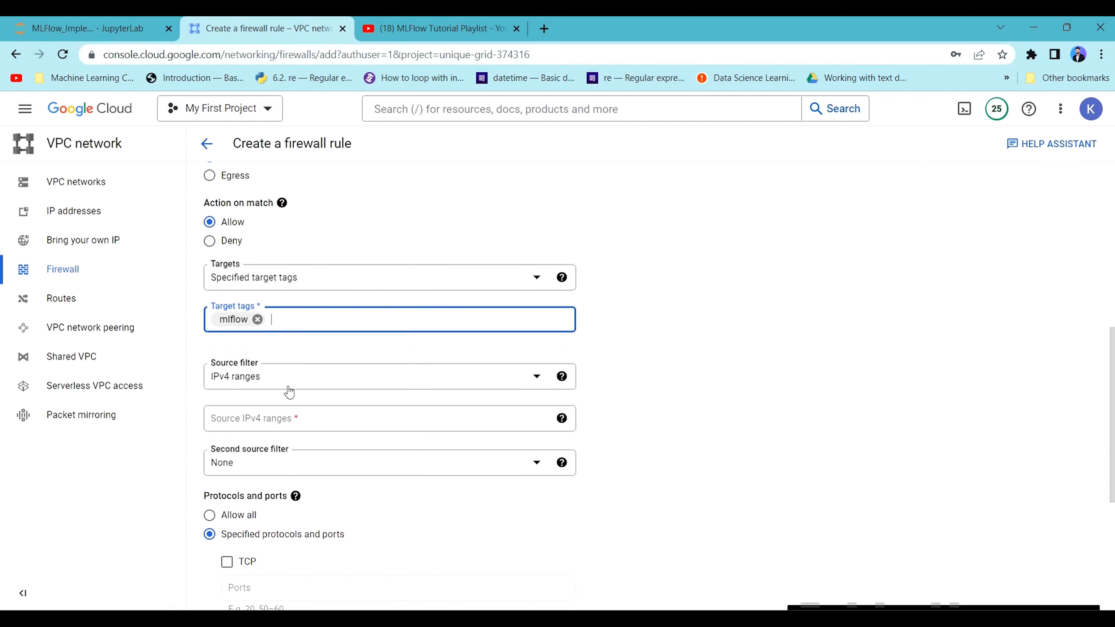
{"action": "left_click", "coordinate": [439, 418]}
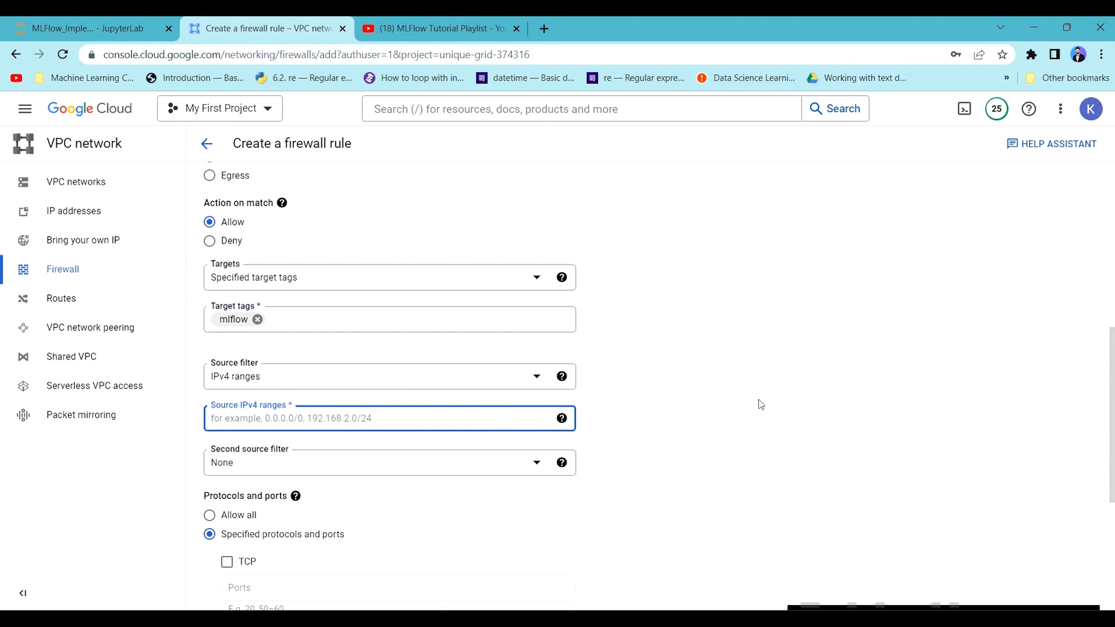
{"action": "type", "text": "0."}
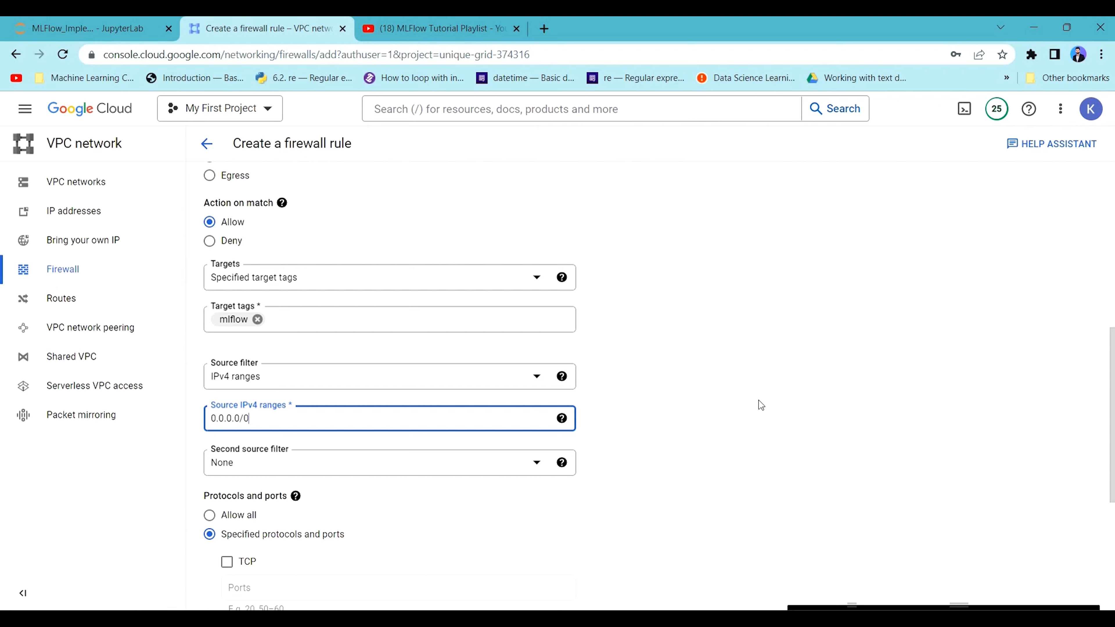
{"action": "type", "text": "0.0.0/0"}
{"action": "left_click", "coordinate": [769, 423]}
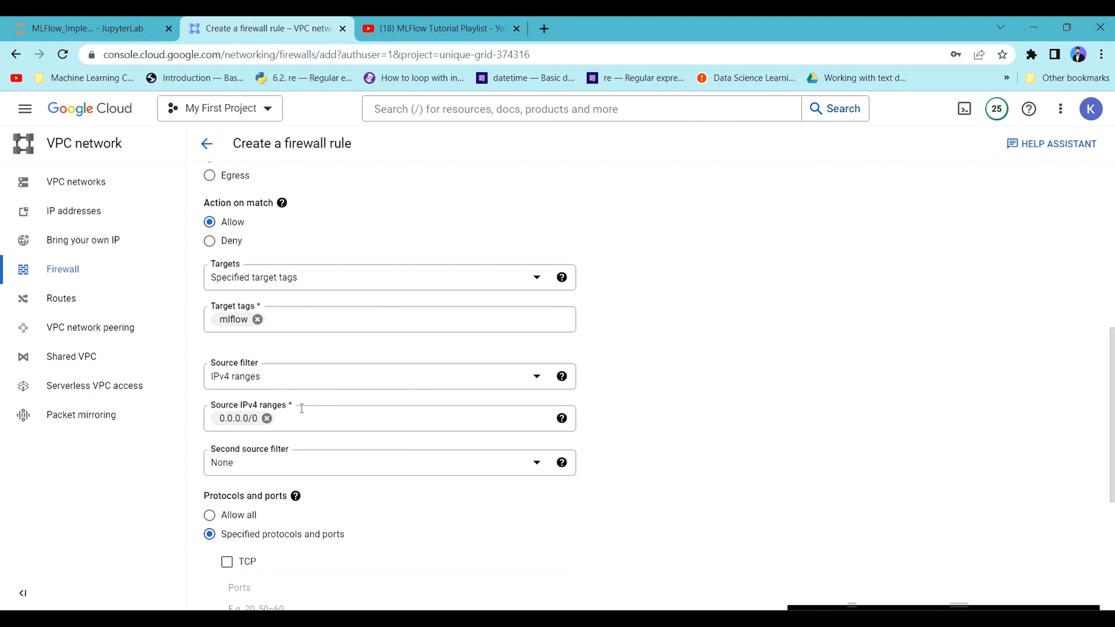
Enable TCP under the specified protocols and ports and set its port to 5000.
{"action": "scroll", "coordinate": [286, 334], "scroll_direction": "down", "scroll_amount": 2}
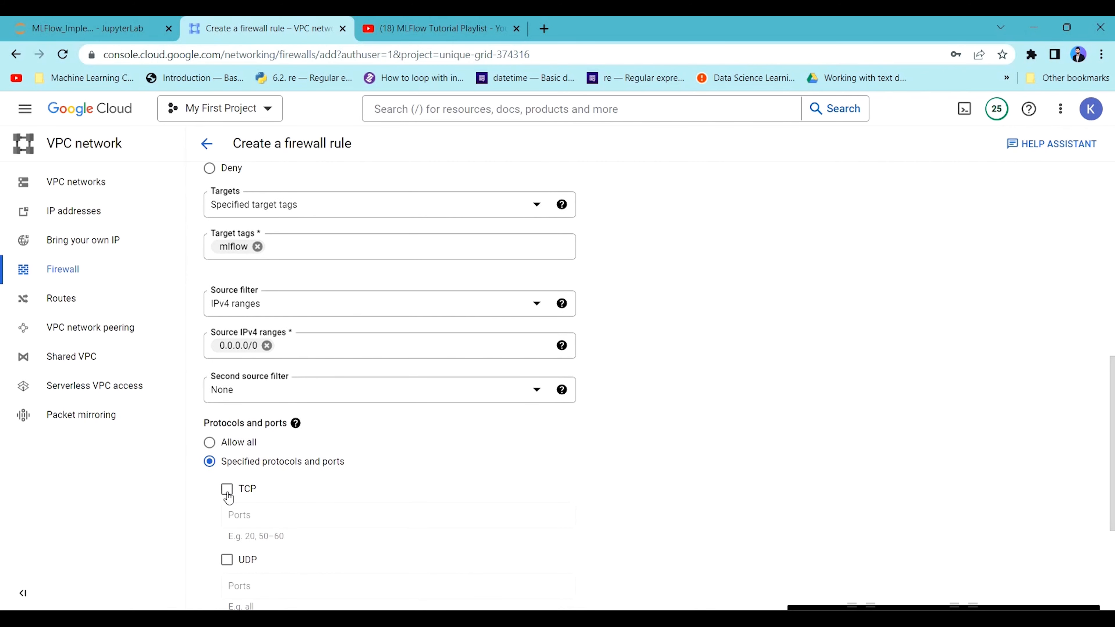
{"action": "left_click", "coordinate": [227, 489]}
{"action": "scroll", "coordinate": [265, 390], "scroll_direction": "down", "scroll_amount": 3}
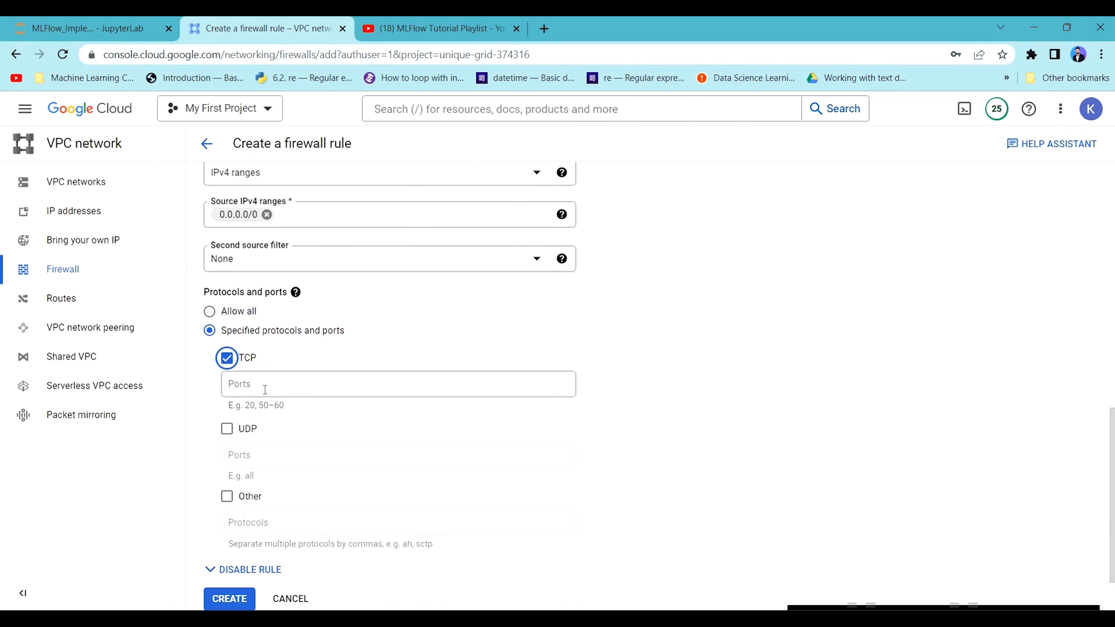
{"action": "left_click", "coordinate": [265, 389]}
{"action": "left_click", "coordinate": [227, 359]}
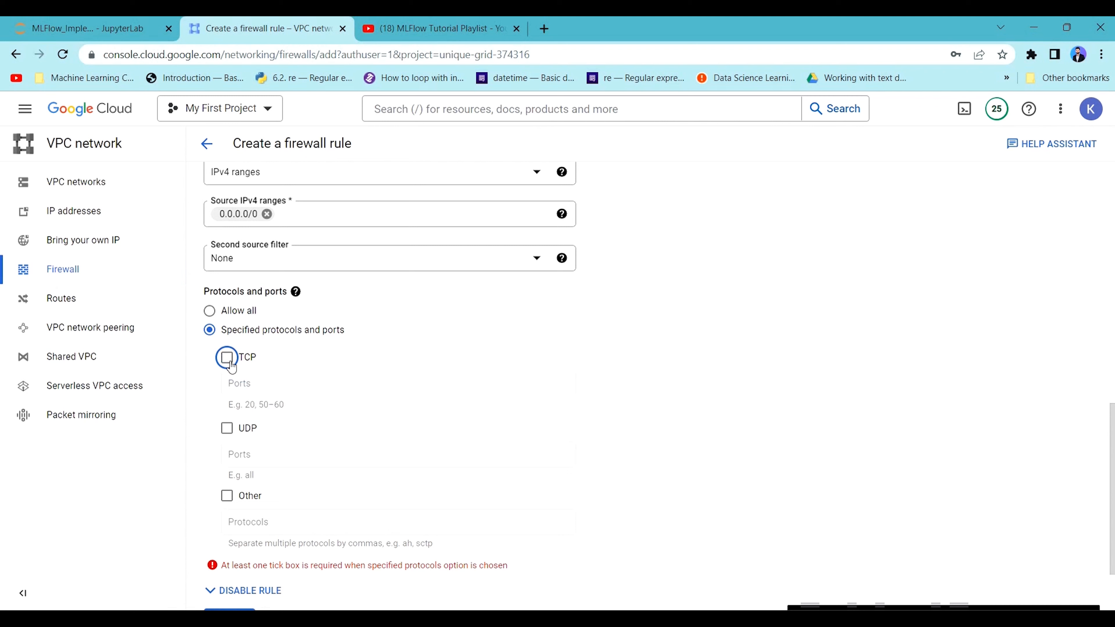
{"action": "left_click", "coordinate": [227, 358]}
{"action": "left_click", "coordinate": [319, 386]}
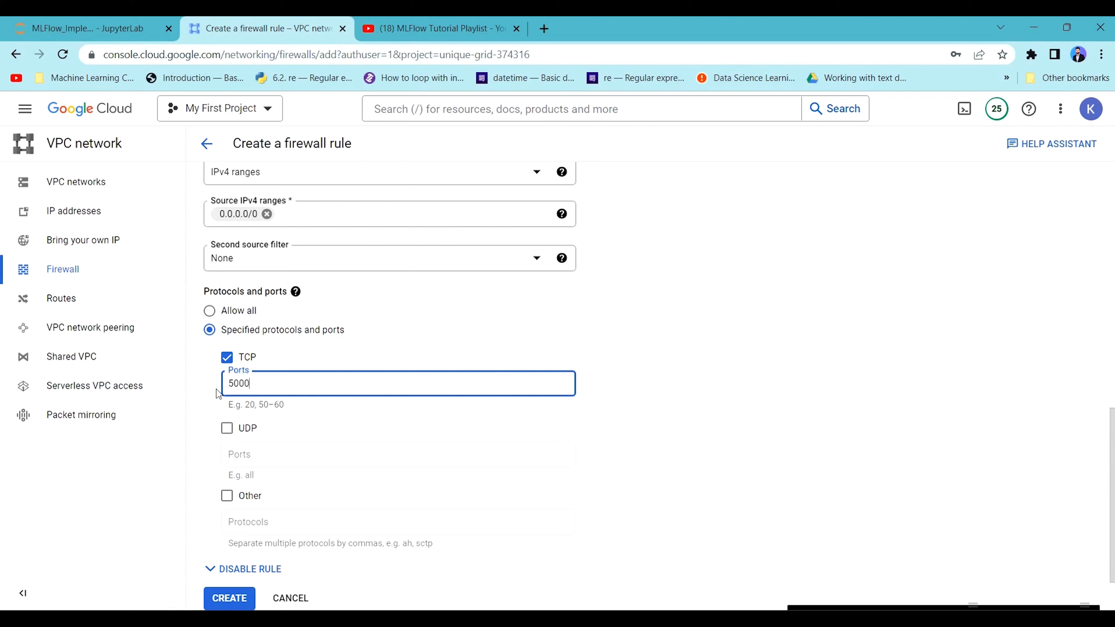
{"action": "double_click", "coordinate": [239, 379]}
{"action": "left_click", "coordinate": [268, 383]}
Recheck the rule's settings, create the firewall rule and view it in the VPC firewall rules list.
{"action": "scroll", "coordinate": [317, 417], "scroll_direction": "down", "scroll_amount": 2}
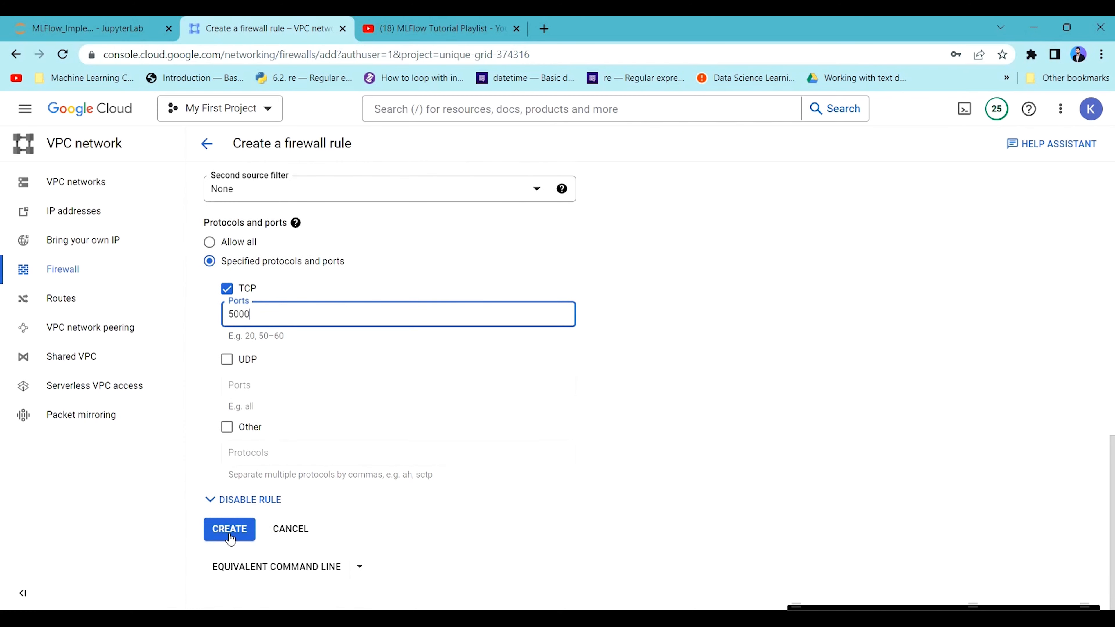
{"action": "scroll", "coordinate": [313, 379], "scroll_direction": "up", "scroll_amount": 15}
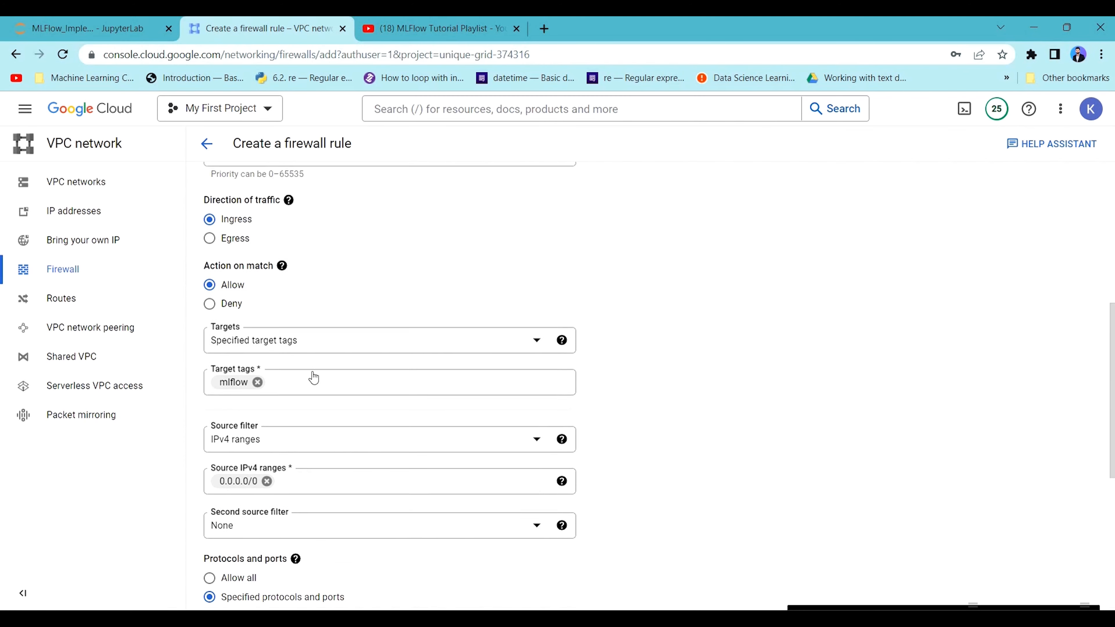
{"action": "scroll", "coordinate": [287, 320], "scroll_direction": "up", "scroll_amount": 2}
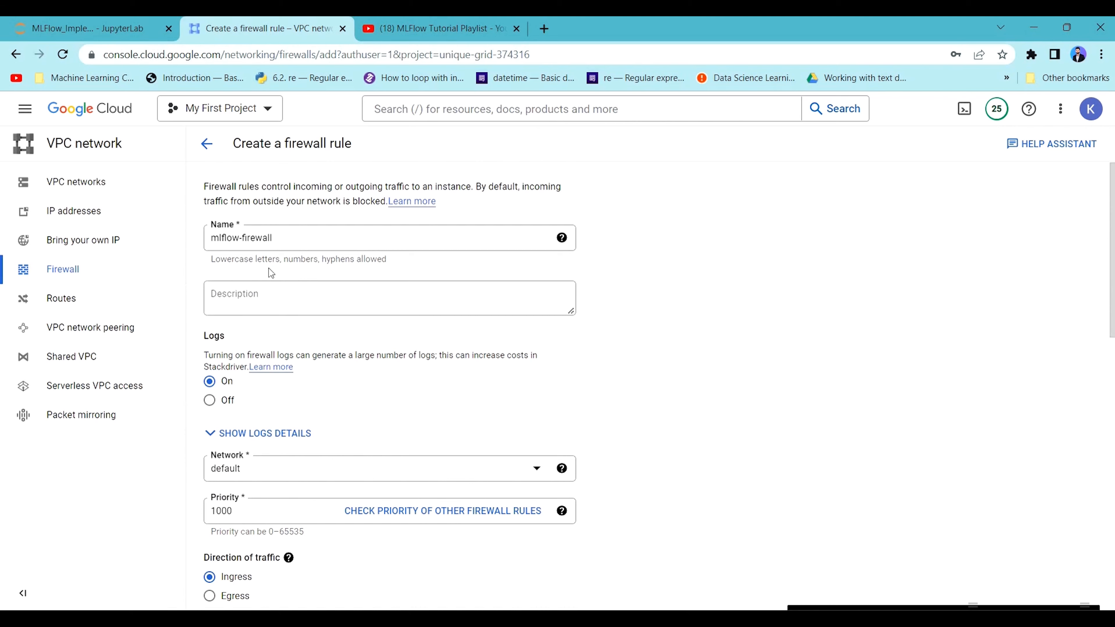
{"action": "scroll", "coordinate": [289, 364], "scroll_direction": "down", "scroll_amount": 15}
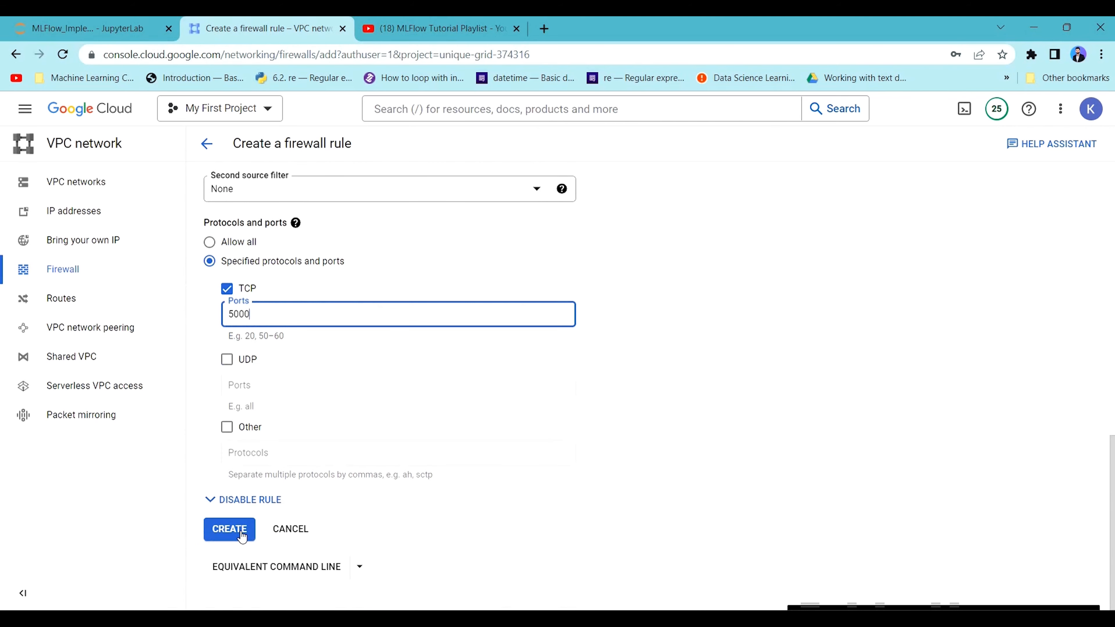
{"action": "left_click", "coordinate": [242, 536]}
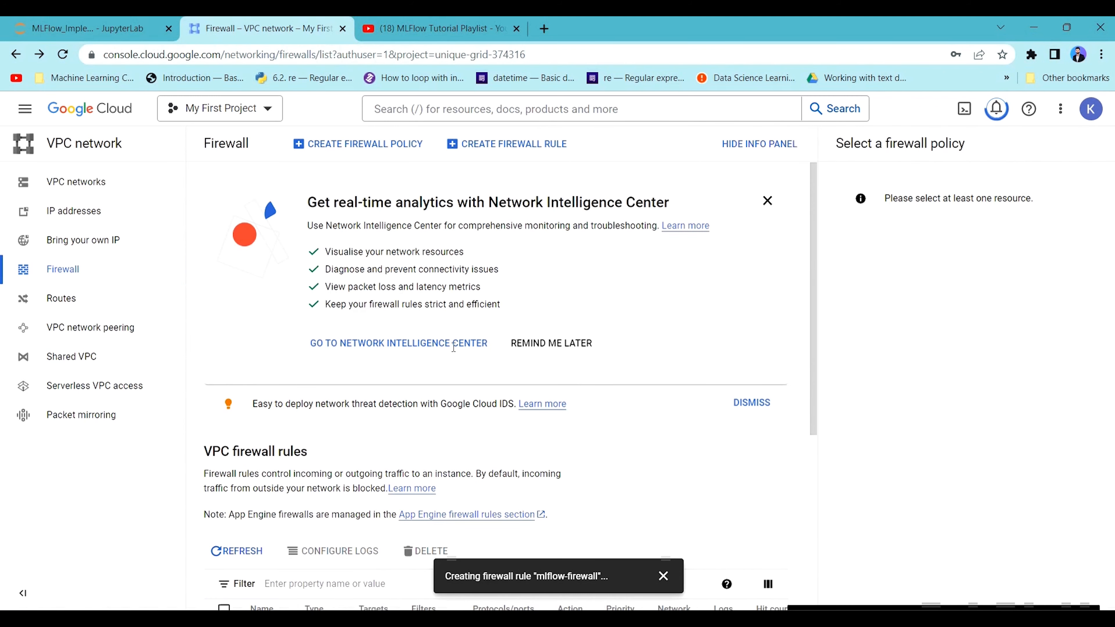
{"action": "scroll", "coordinate": [453, 347], "scroll_direction": "down", "scroll_amount": 5}
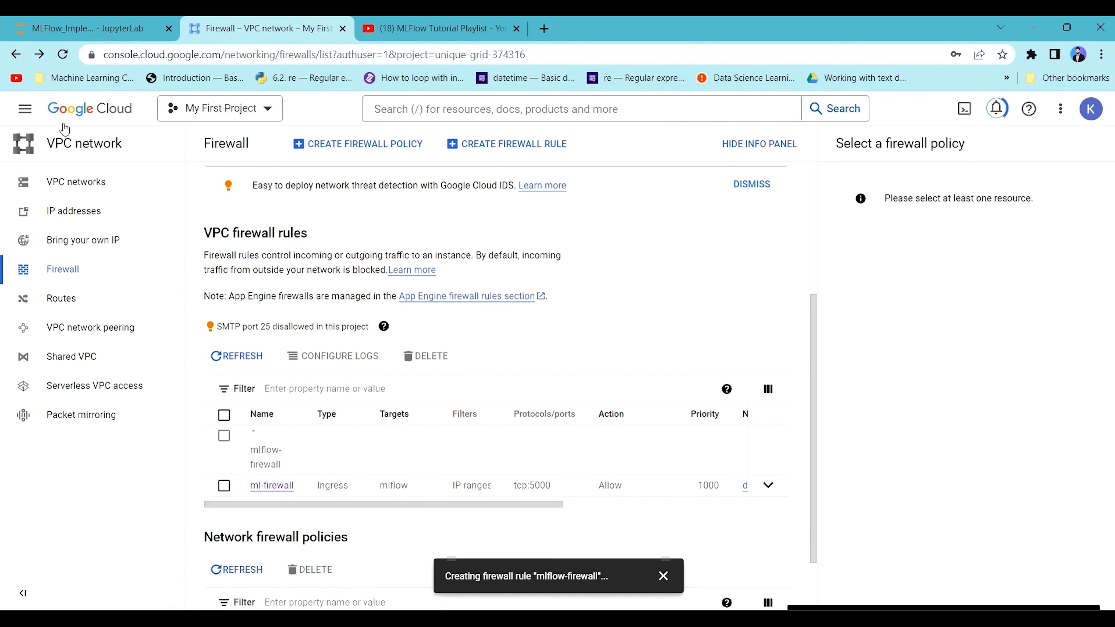
Open the Compute Engine VM instances page to check the mlflow-compute instance.
{"action": "left_click", "coordinate": [25, 109]}
{"action": "mouse_move", "coordinate": [88, 489]}
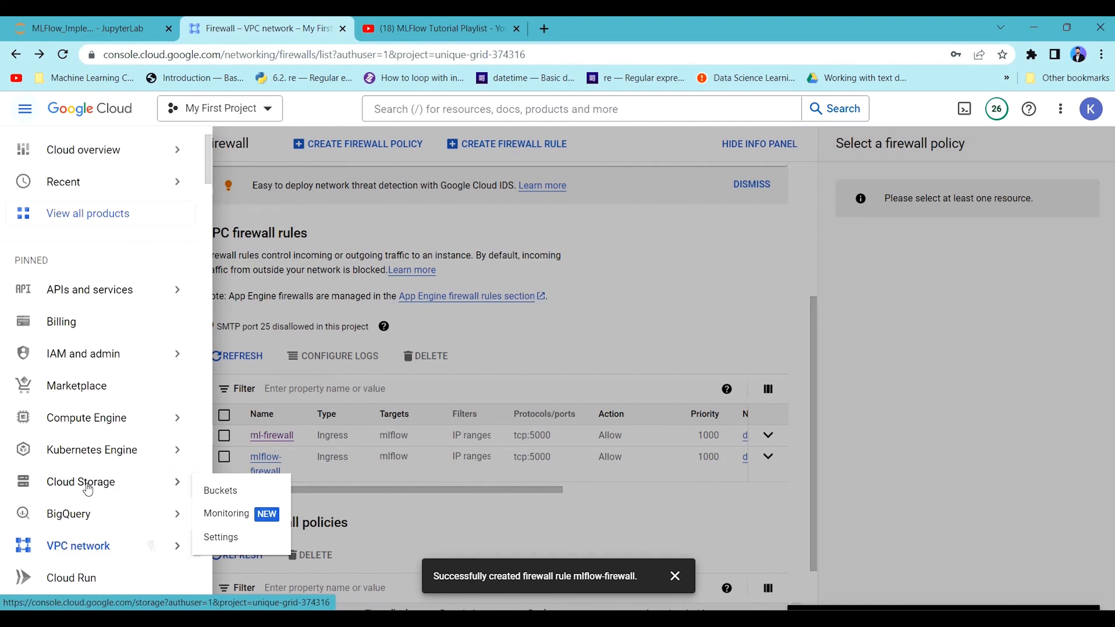
{"action": "left_click", "coordinate": [87, 418]}
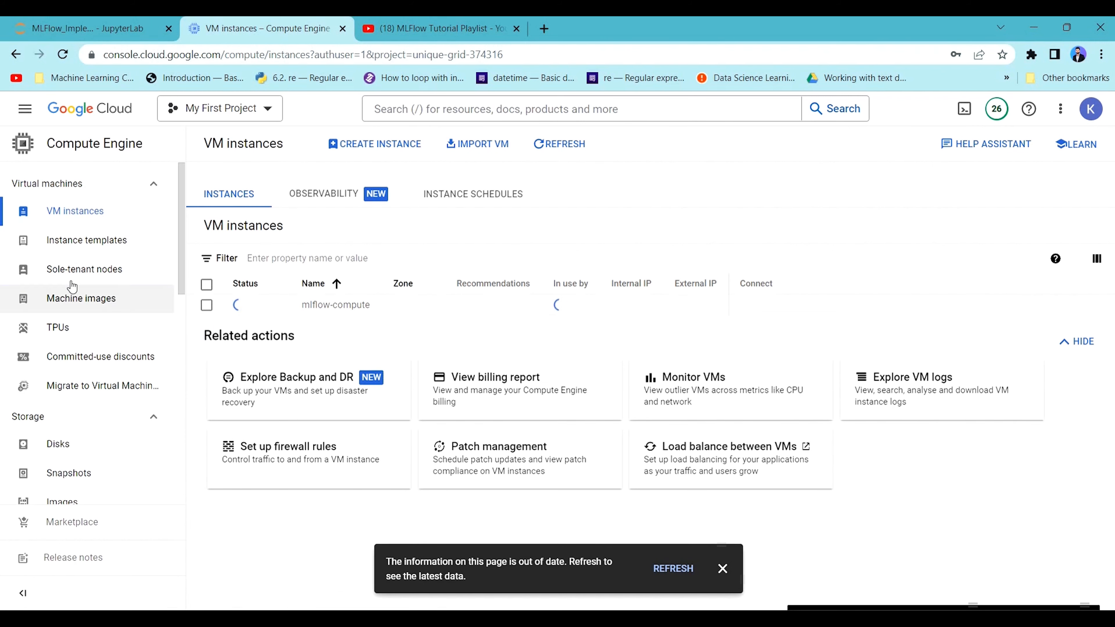
Open the databases list of the Cloud SQL instance mlflow-instance-db.
{"action": "left_click", "coordinate": [23, 115]}
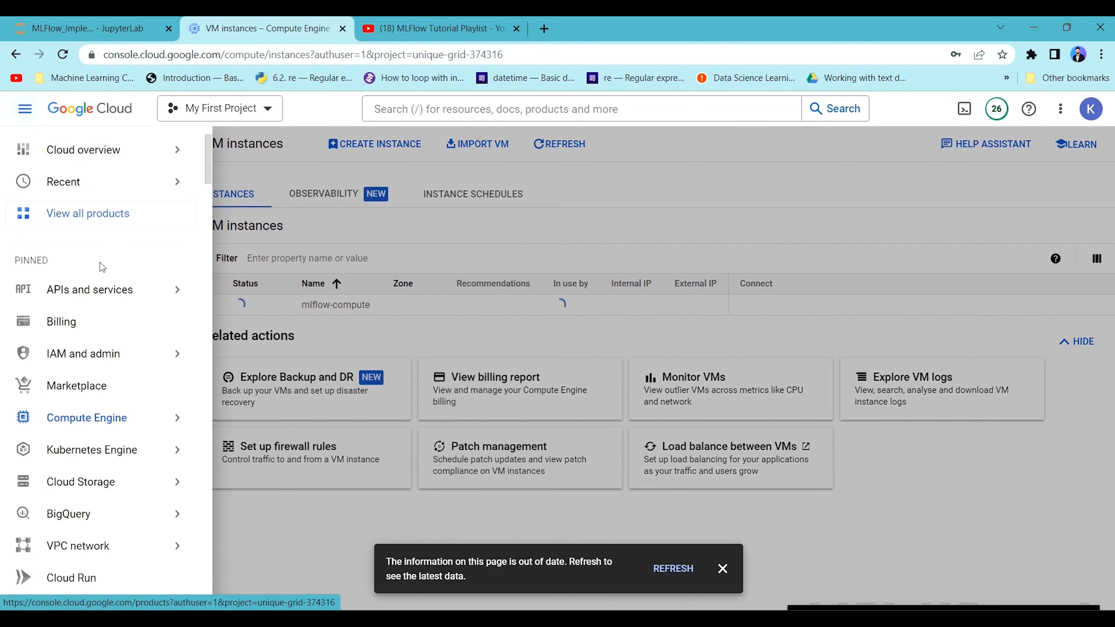
{"action": "scroll", "coordinate": [88, 479], "scroll_direction": "down", "scroll_amount": 5}
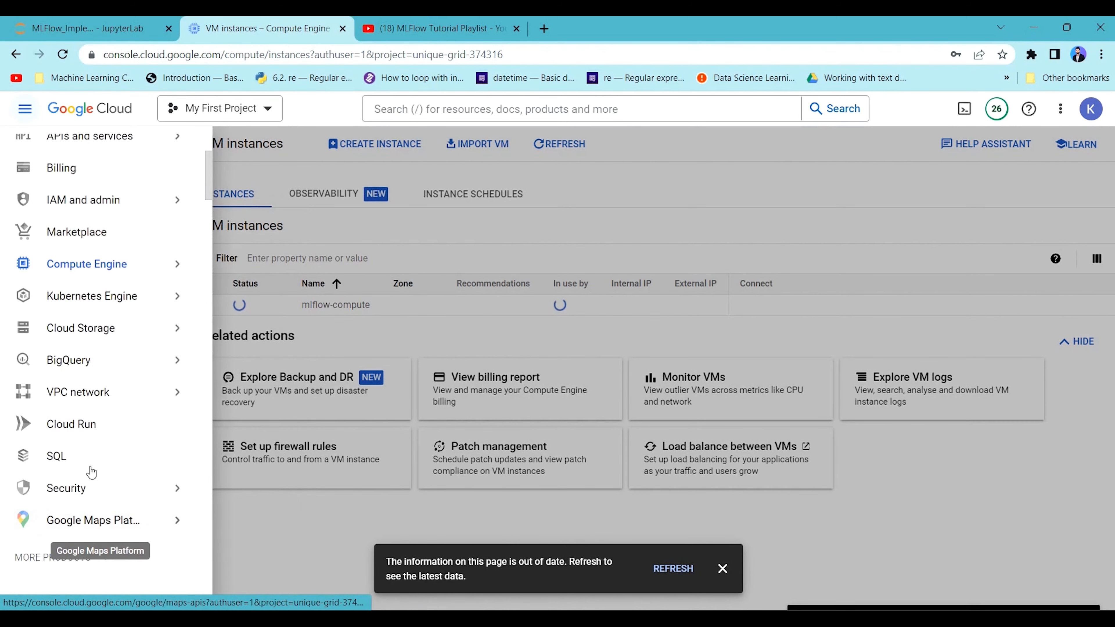
{"action": "left_click", "coordinate": [67, 398]}
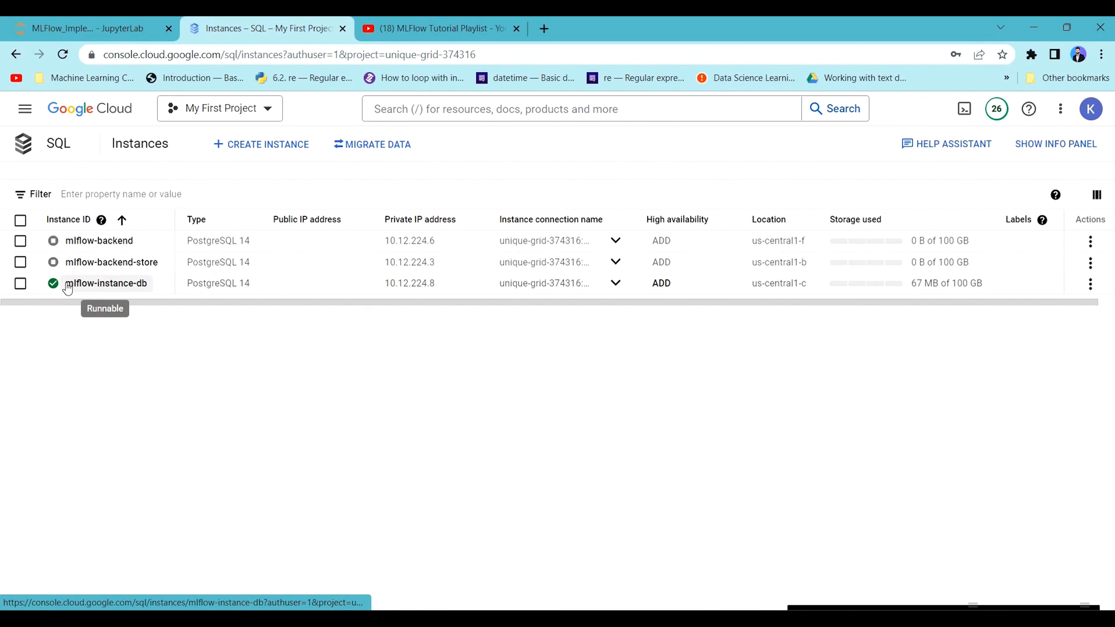
{"action": "left_click", "coordinate": [106, 283]}
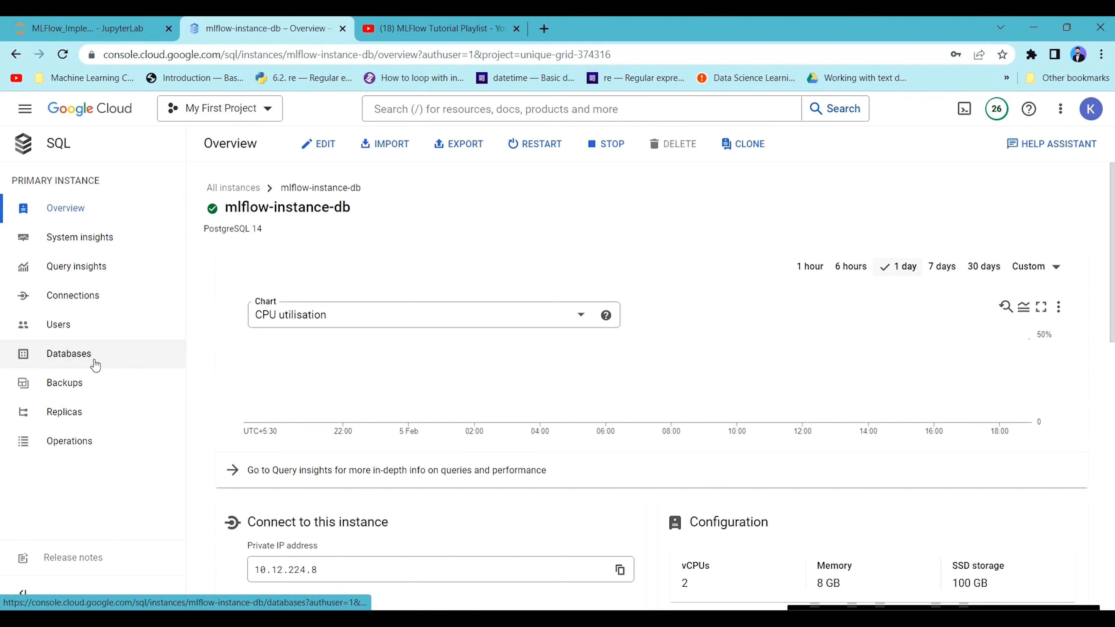
{"action": "left_click", "coordinate": [101, 353]}
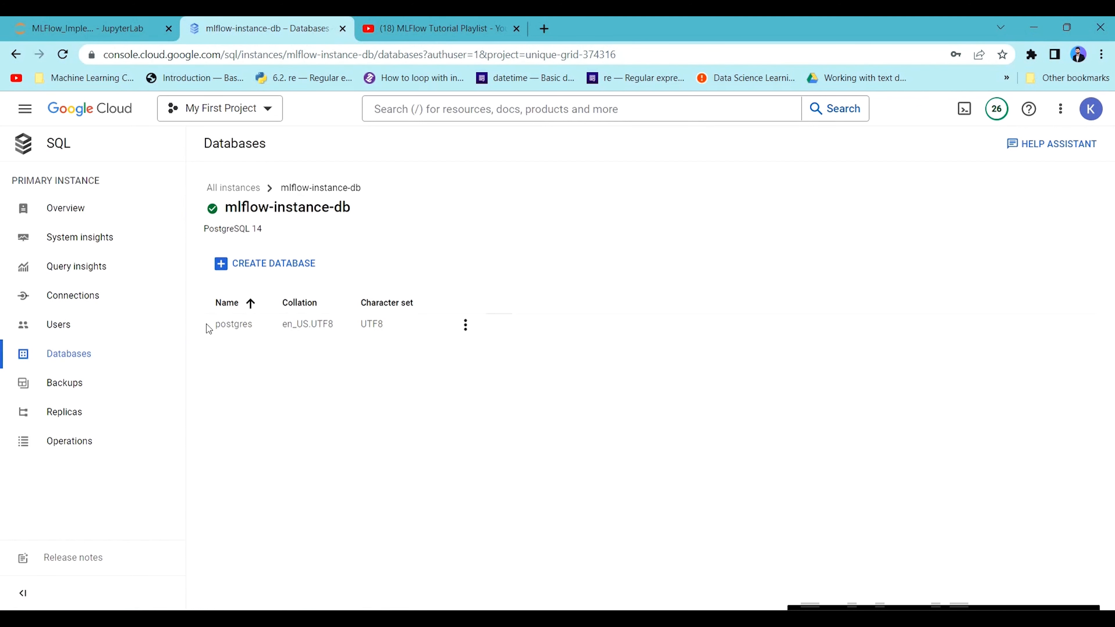
Create a database named mlflow in the mlflow-instance-db instance.
{"action": "left_click_drag", "start_coordinate": [224, 326], "coordinate": [273, 334]}
{"action": "left_click", "coordinate": [268, 264]}
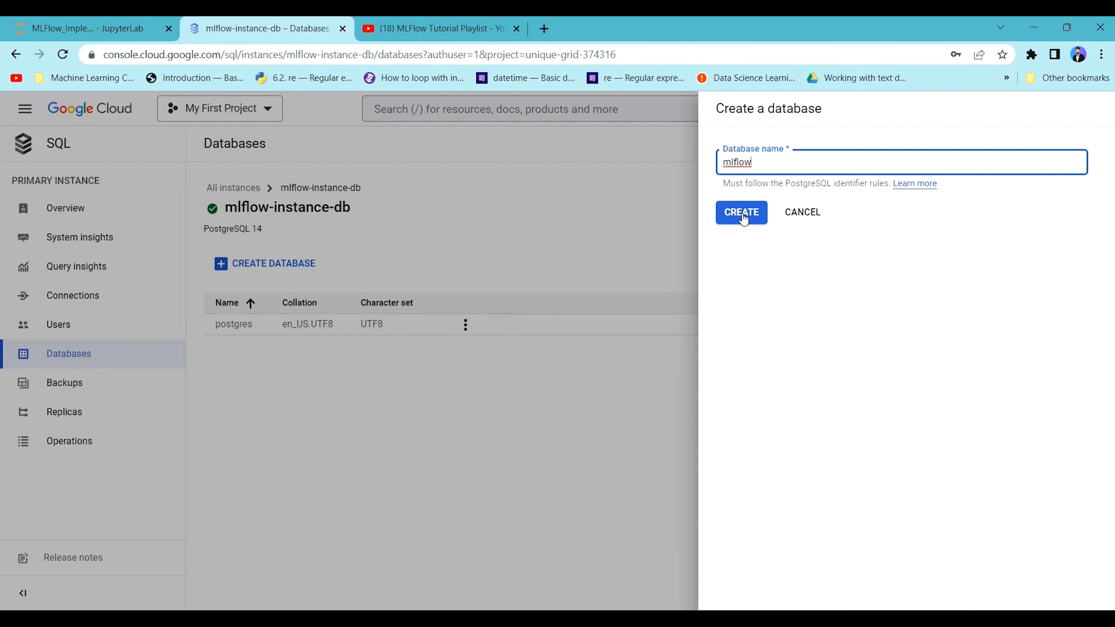
{"action": "left_click", "coordinate": [741, 214]}
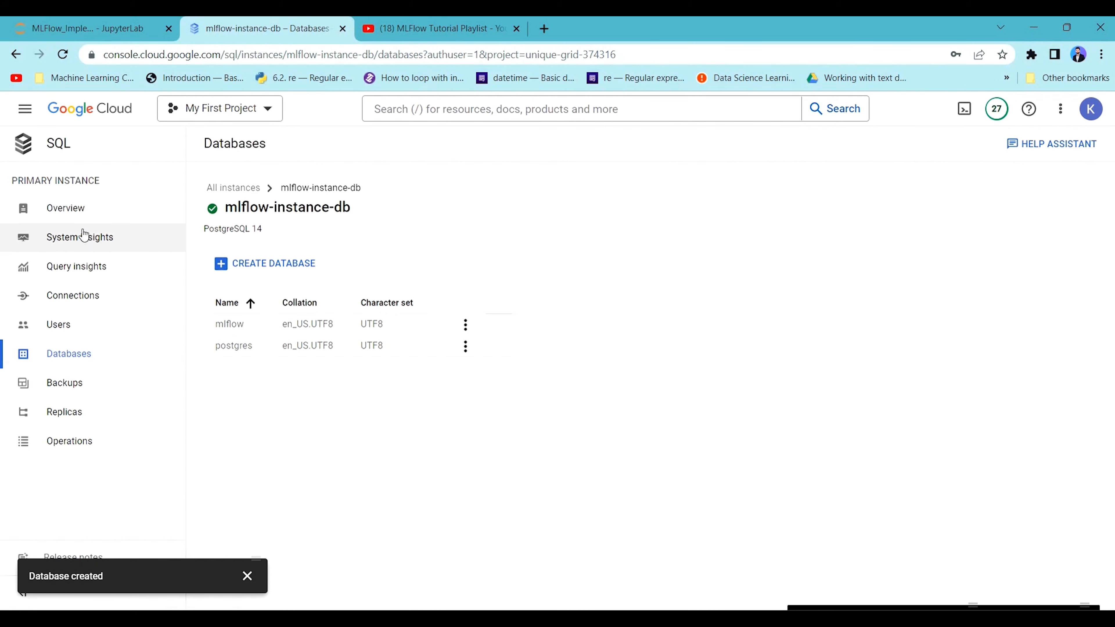
Review the connection details and configuration in the overview of mlflow-instance-db.
{"action": "left_click", "coordinate": [85, 209]}
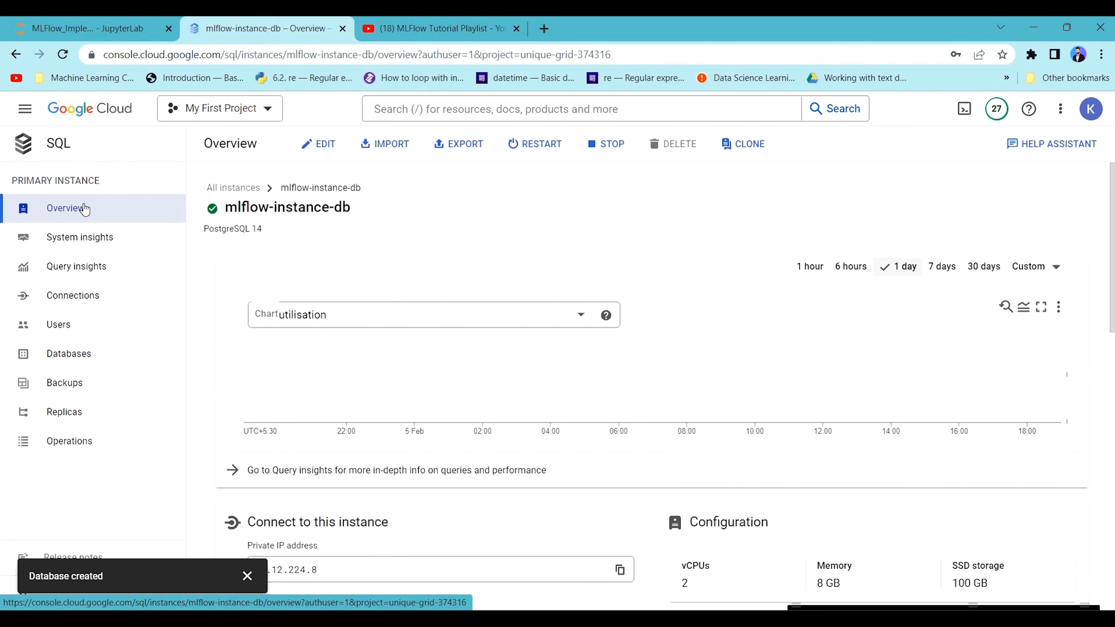
{"action": "scroll", "coordinate": [619, 382], "scroll_direction": "down", "scroll_amount": 10}
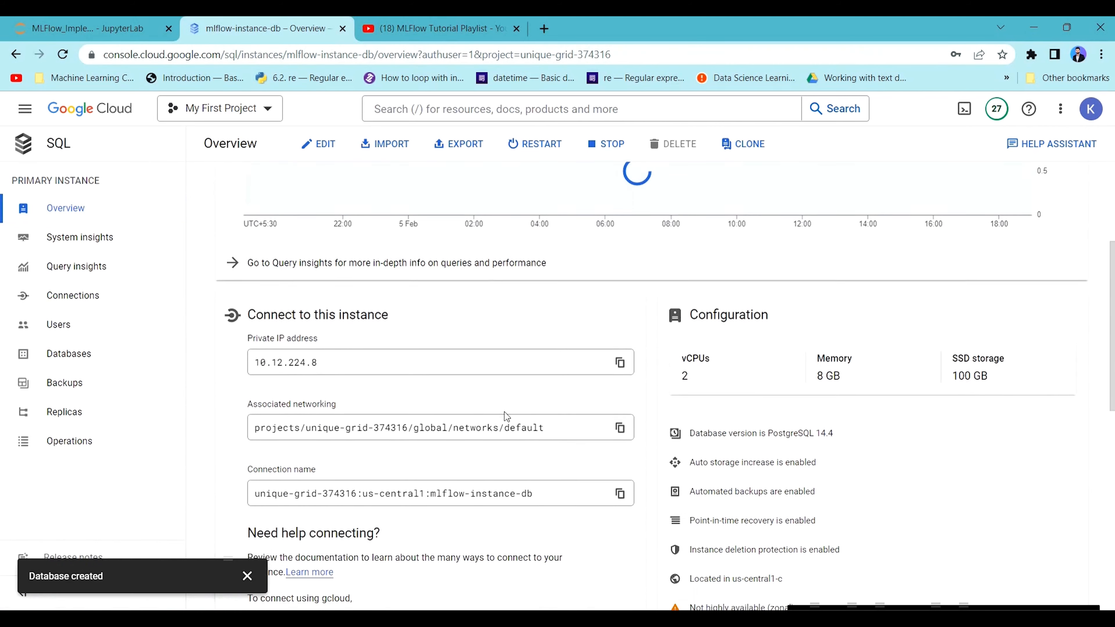
{"action": "scroll", "coordinate": [482, 343], "scroll_direction": "up", "scroll_amount": 6}
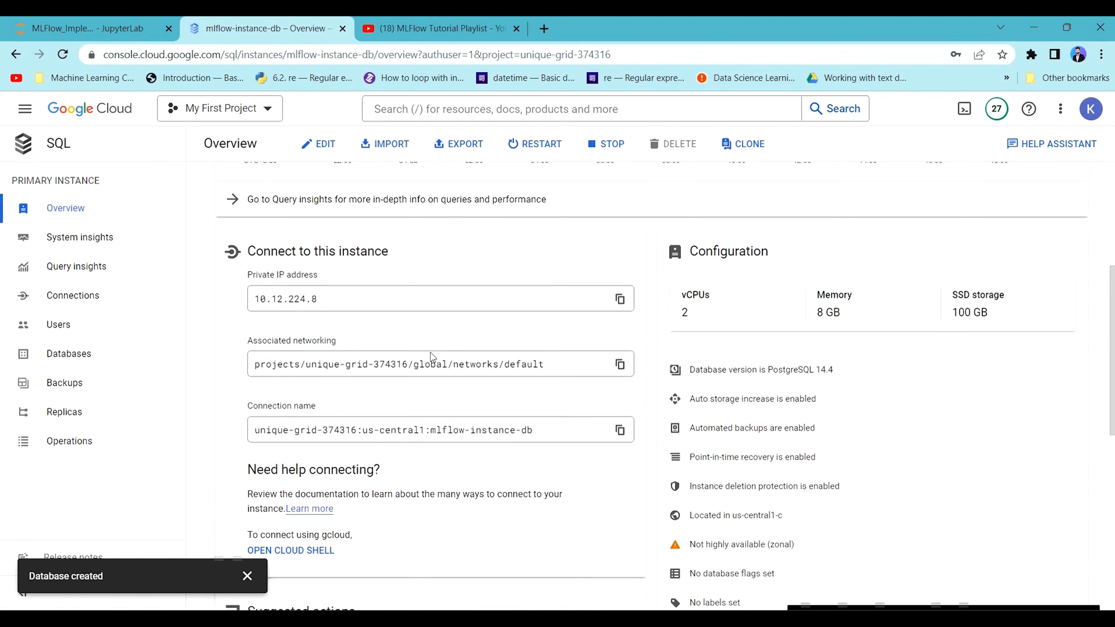
{"action": "scroll", "coordinate": [334, 342], "scroll_direction": "up", "scroll_amount": 4}
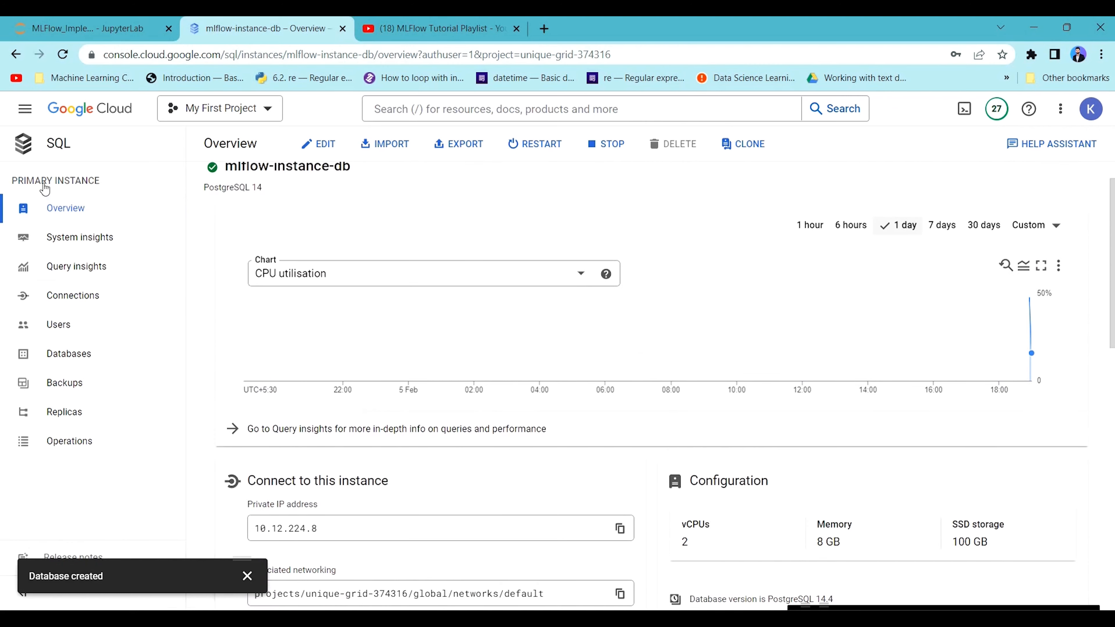
Return to the Compute Engine VM instances page and look over the mlflow-compute entry.
{"action": "left_click", "coordinate": [40, 115]}
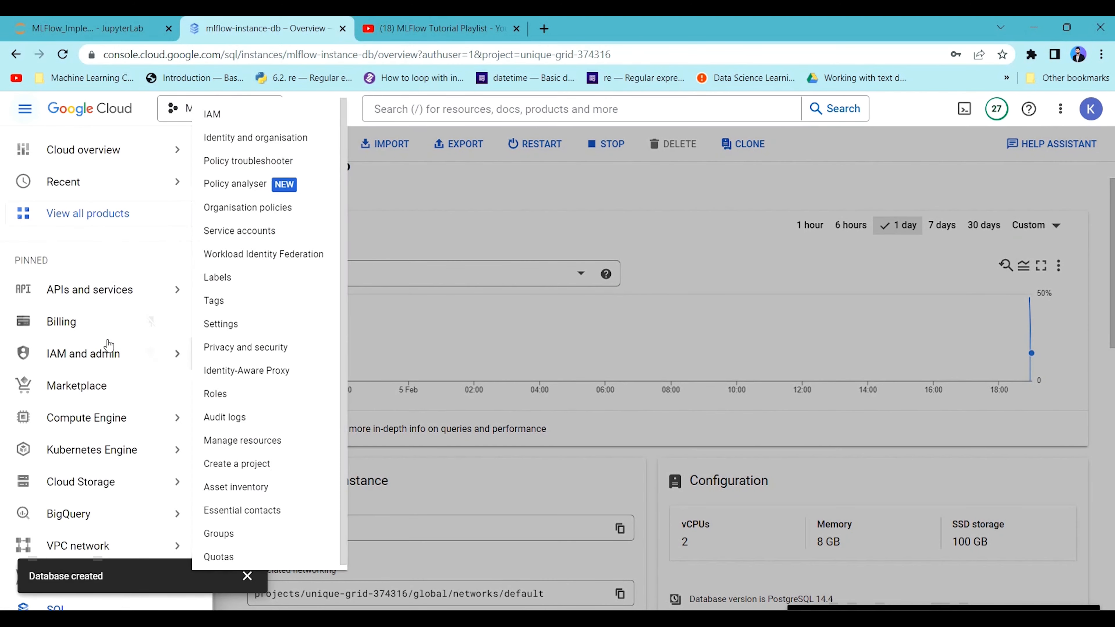
{"action": "scroll", "coordinate": [84, 347], "scroll_direction": "down", "scroll_amount": 2}
{"action": "left_click", "coordinate": [83, 349]}
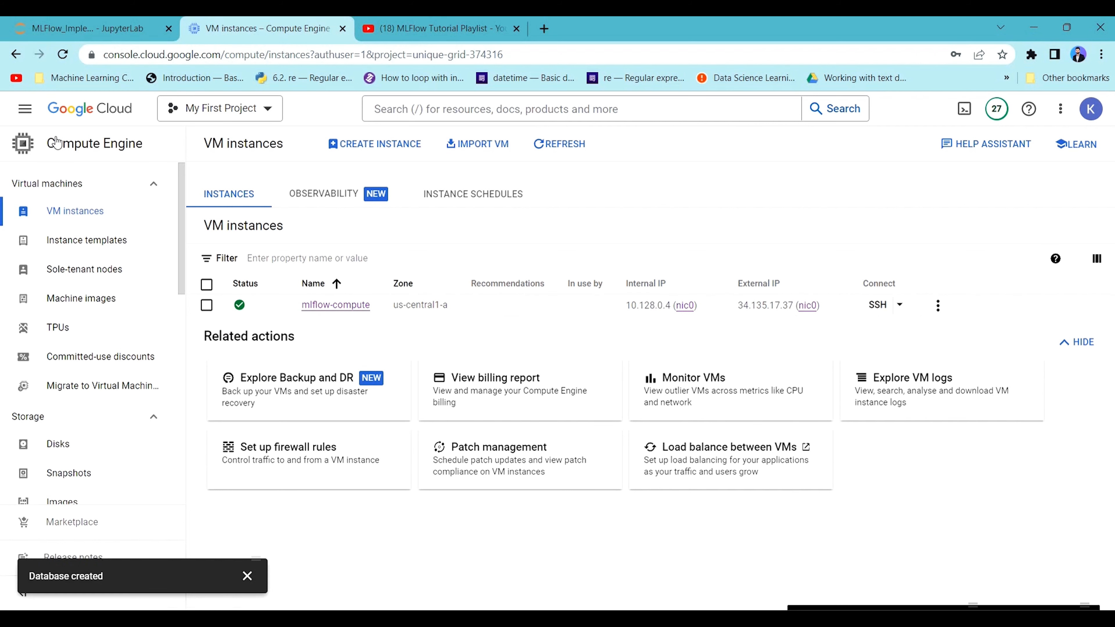
{"action": "scroll", "coordinate": [88, 439], "scroll_direction": "down", "scroll_amount": 3}
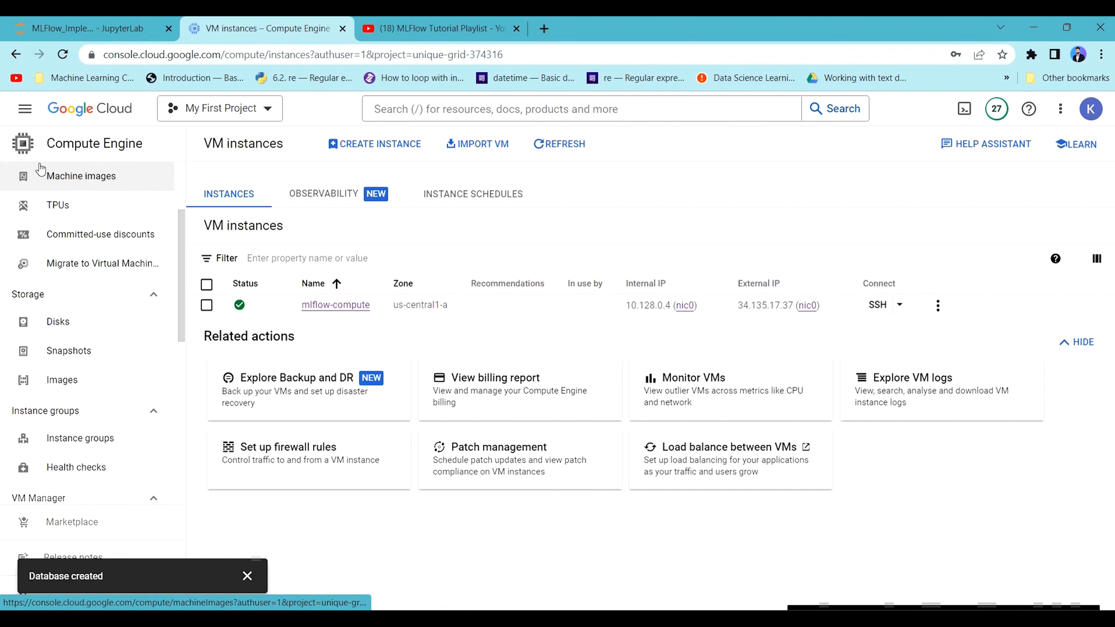
Open the Cloud Storage buckets list to check the mlflow-as bucket.
{"action": "left_click", "coordinate": [25, 109]}
{"action": "scroll", "coordinate": [101, 439], "scroll_direction": "down", "scroll_amount": 2}
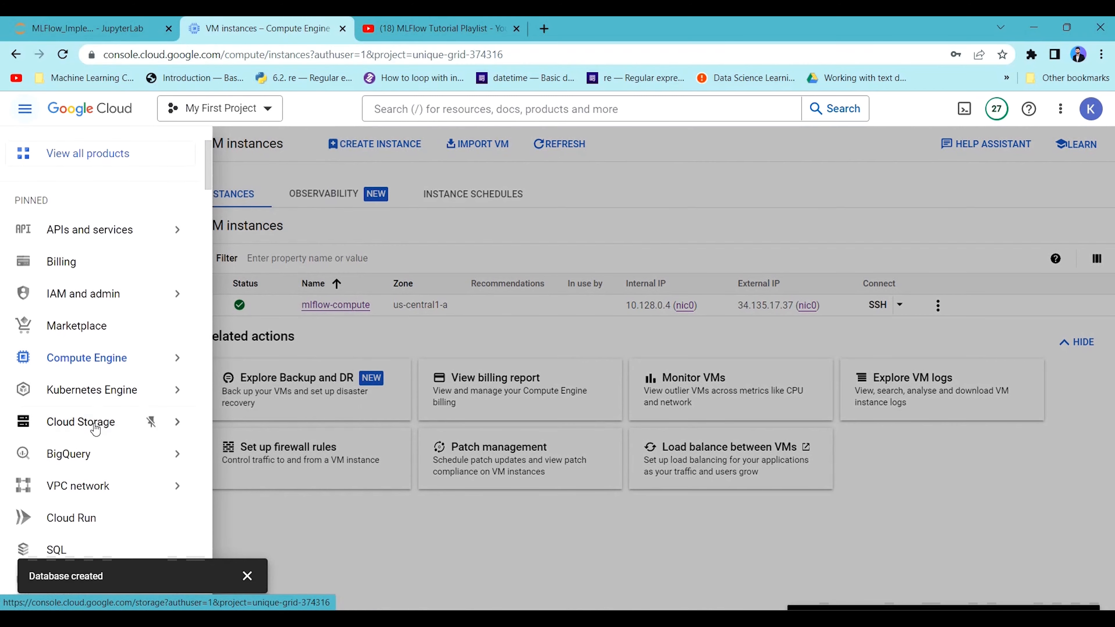
{"action": "left_click", "coordinate": [95, 427]}
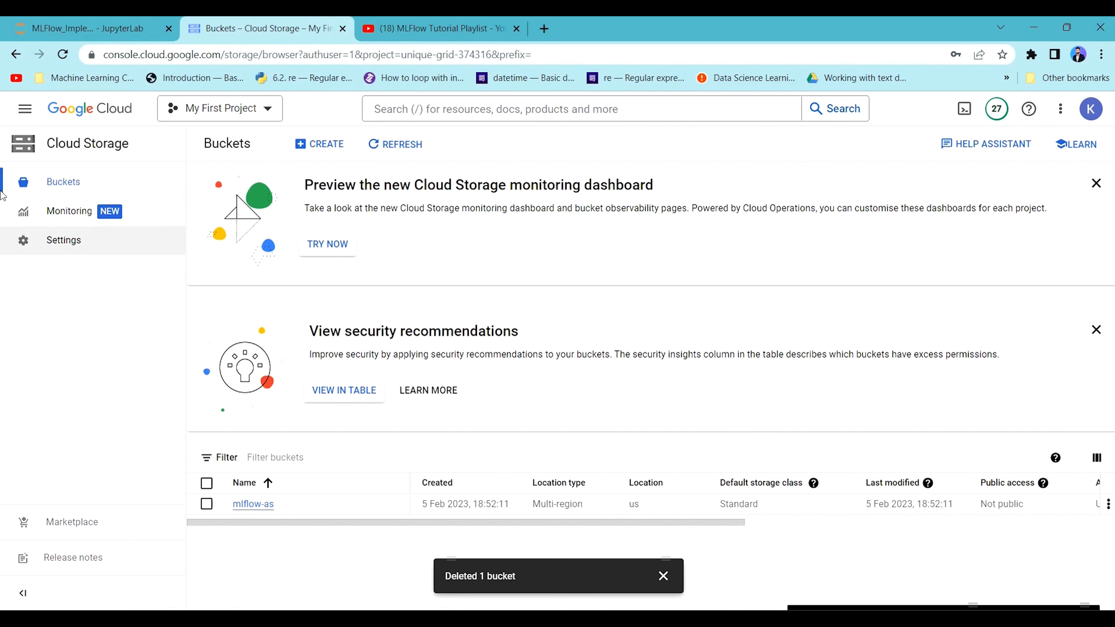
Review the GCP setup steps in the MLFlow_Implementation notebook in JupyterLab, then return to the Google Cloud console.
{"action": "left_click", "coordinate": [92, 23]}
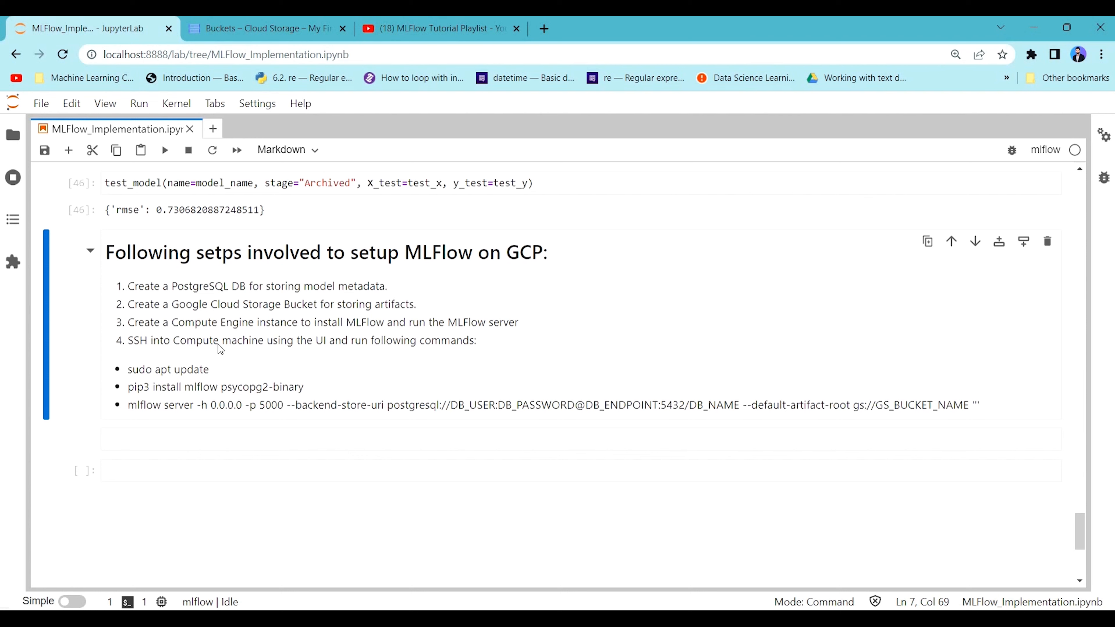
{"action": "left_click", "coordinate": [303, 23]}
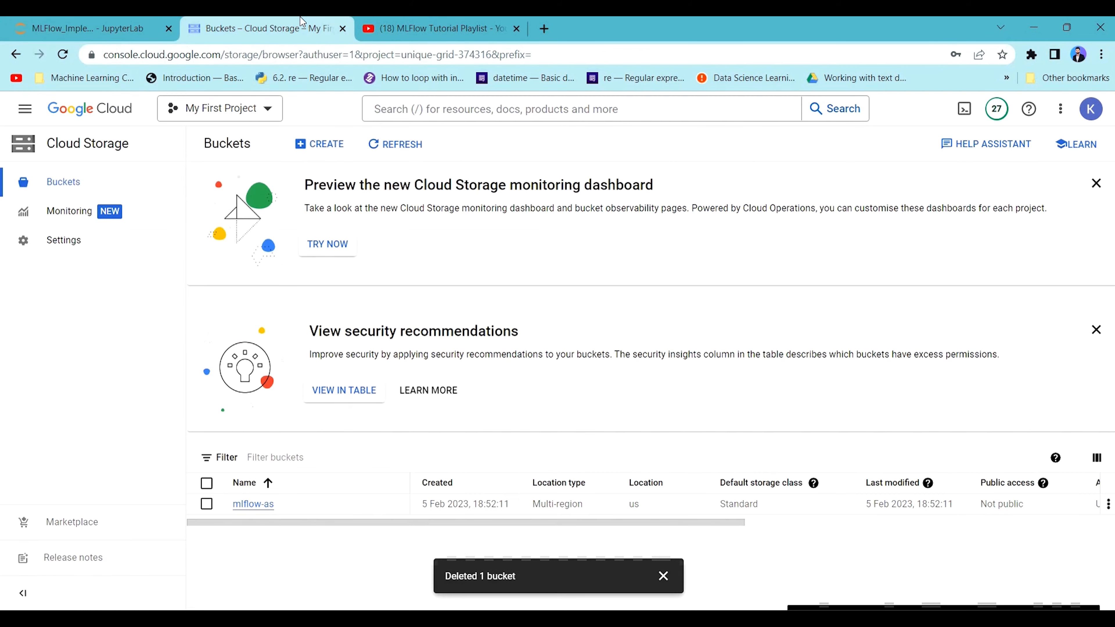
{"action": "left_click", "coordinate": [78, 29]}
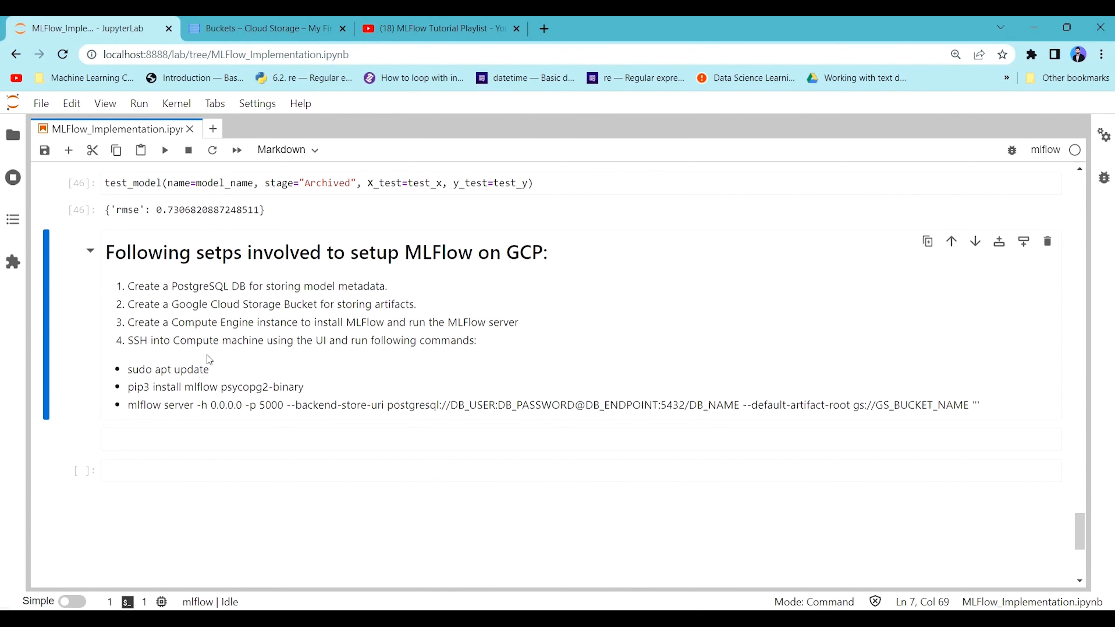
{"action": "left_click", "coordinate": [247, 22]}
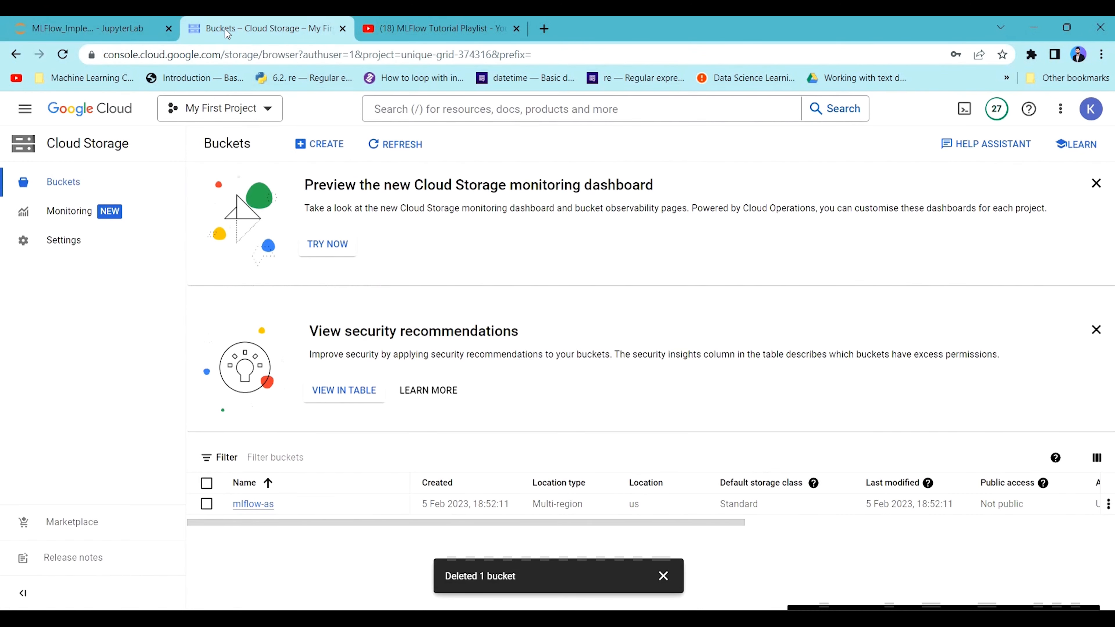
Try to open a browser SSH session to the mlflow-compute VM instance, then minimize the connection window.
{"action": "left_click", "coordinate": [35, 109]}
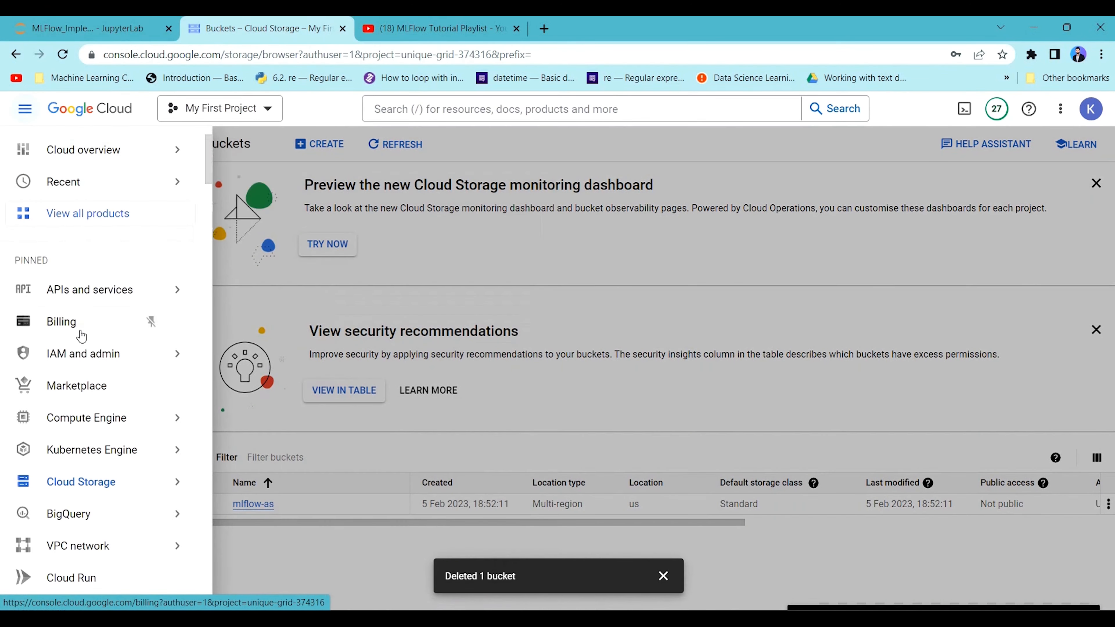
{"action": "left_click", "coordinate": [102, 415]}
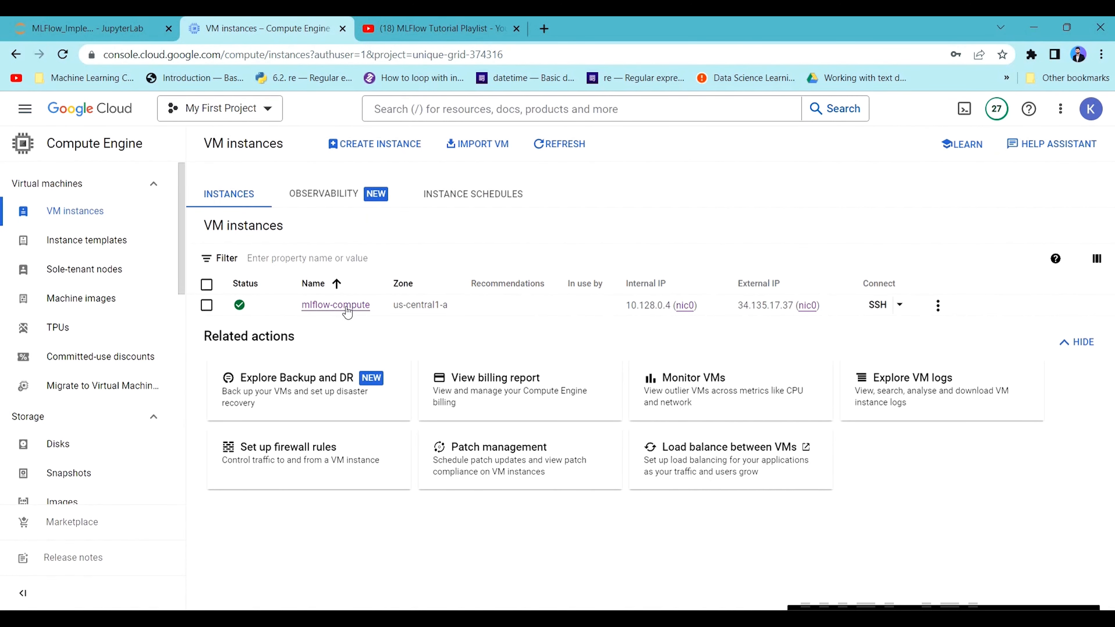
{"action": "left_click", "coordinate": [878, 305]}
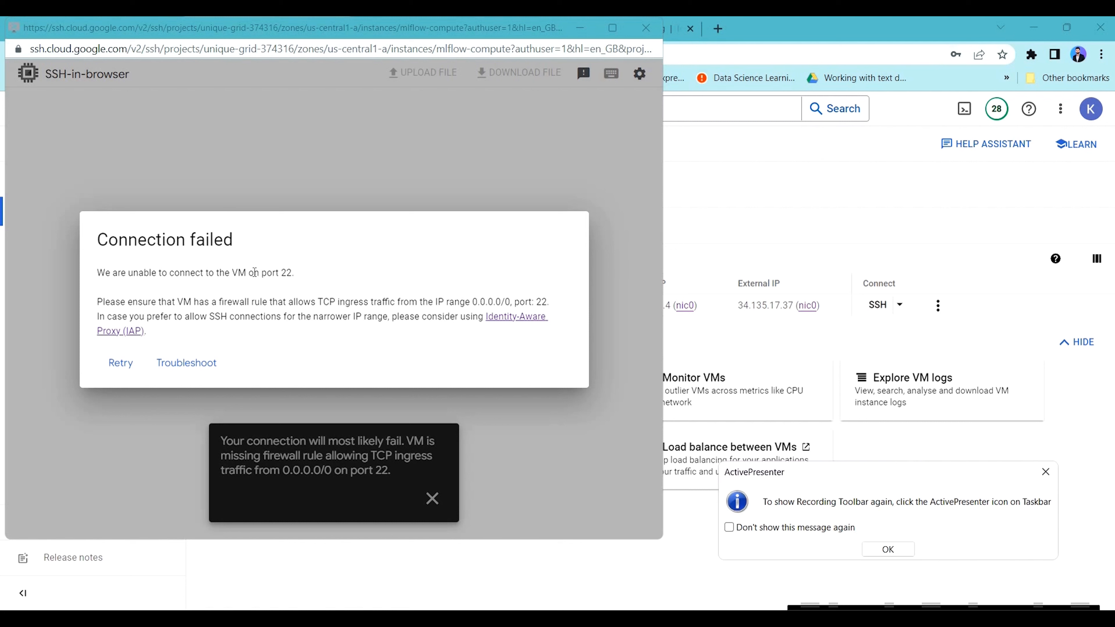
{"action": "left_click", "coordinate": [290, 270]}
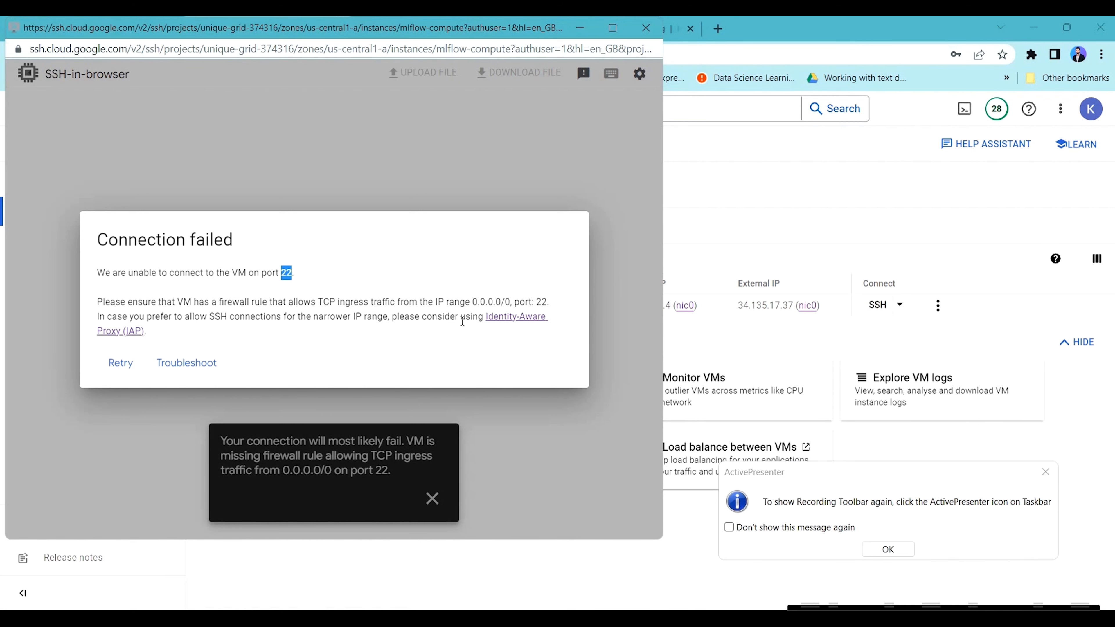
{"action": "left_click", "coordinate": [579, 29]}
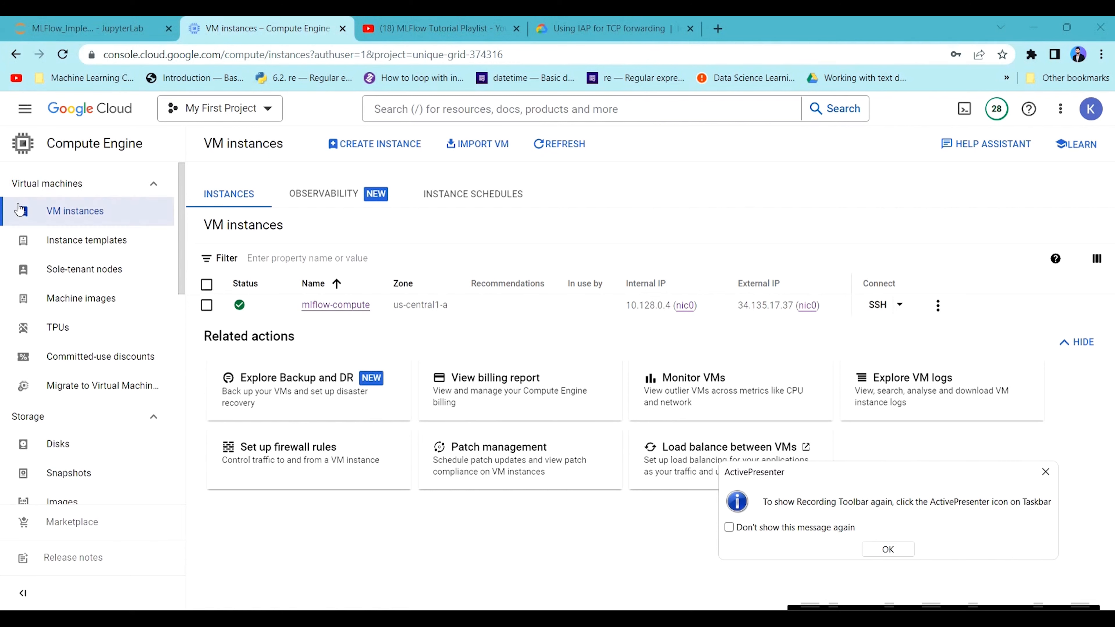
Open the details of the mlflow-firewall rule among the VPC network firewall rules.
{"action": "left_click", "coordinate": [45, 119]}
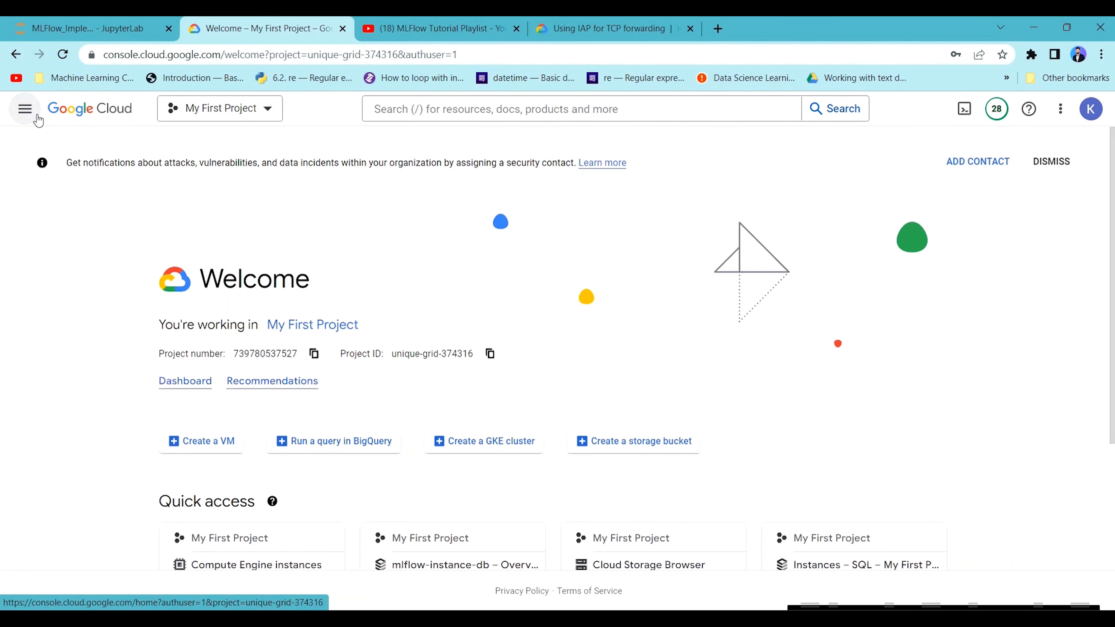
{"action": "mouse_move", "coordinate": [37, 119]}
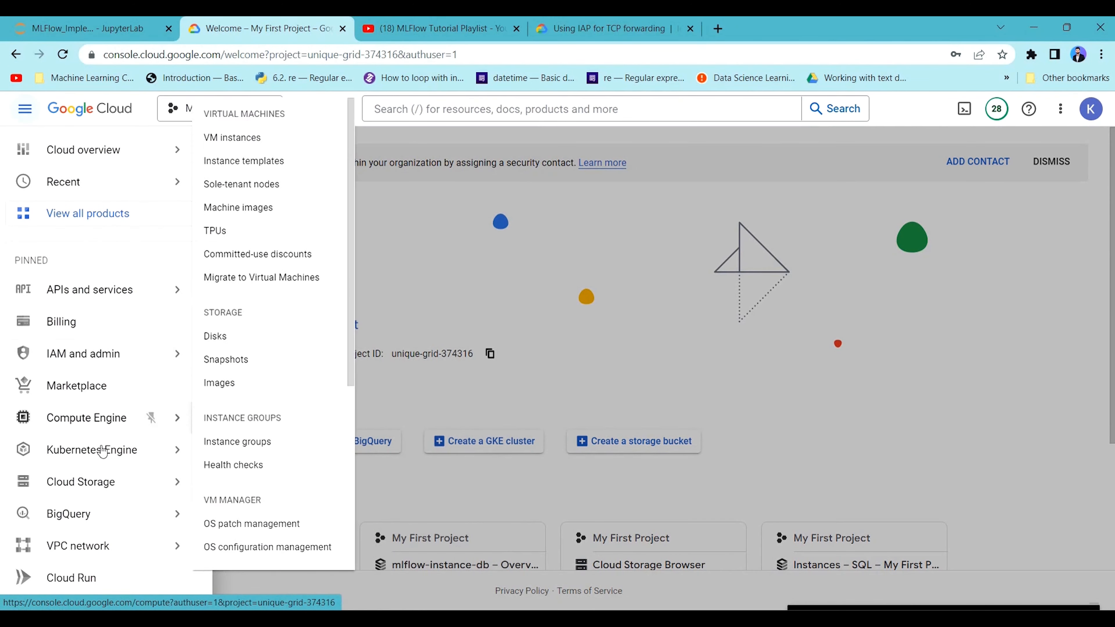
{"action": "scroll", "coordinate": [101, 529], "scroll_direction": "down", "scroll_amount": 1}
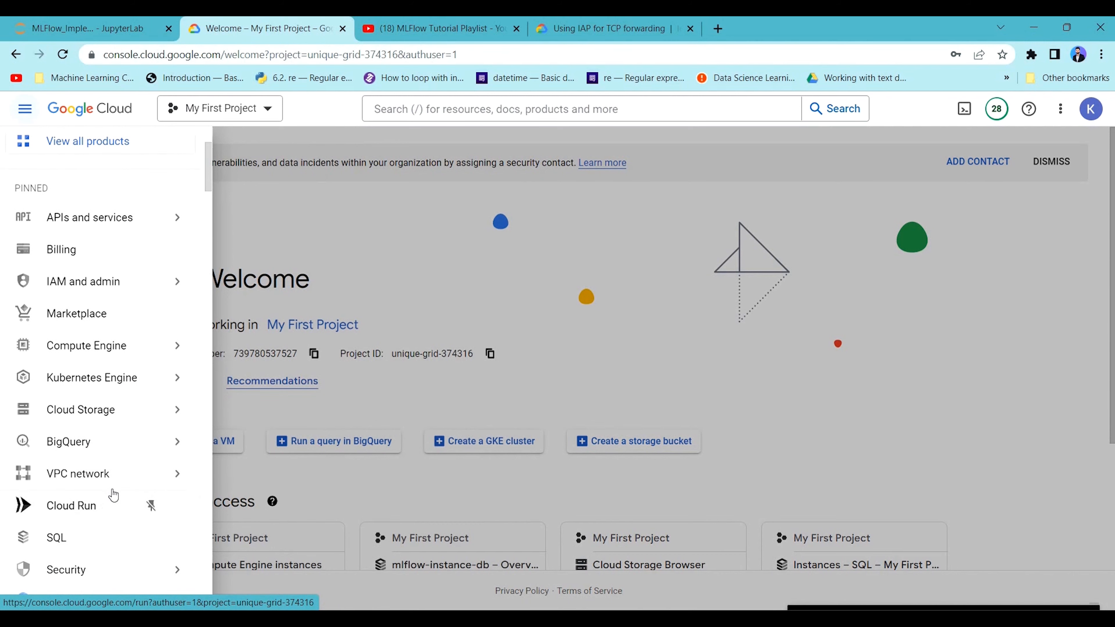
{"action": "mouse_move", "coordinate": [45, 474]}
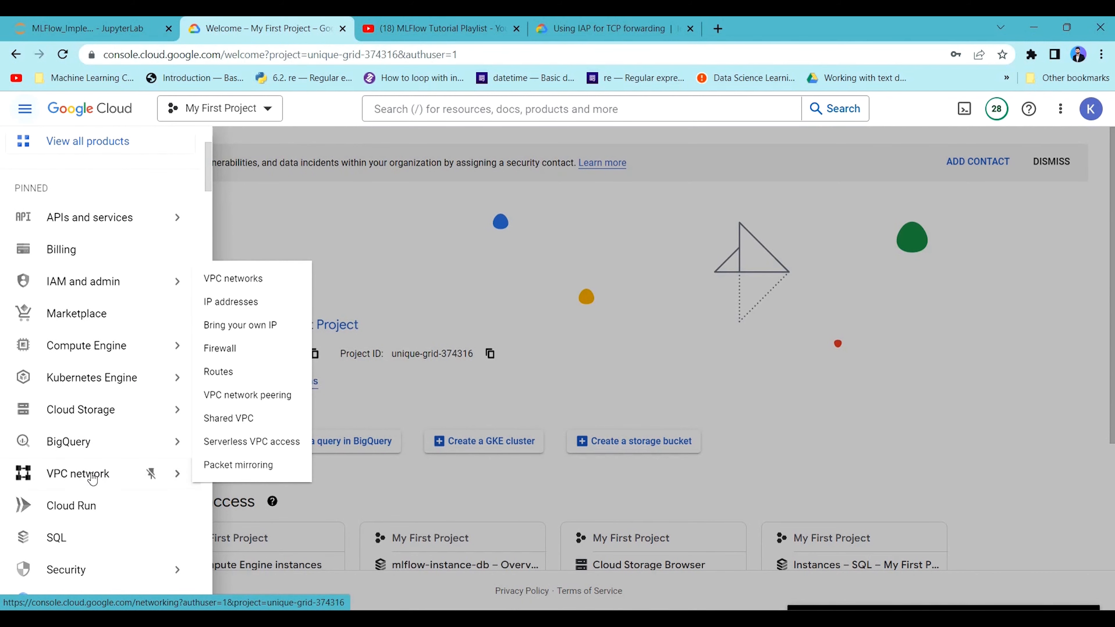
{"action": "left_click", "coordinate": [74, 476]}
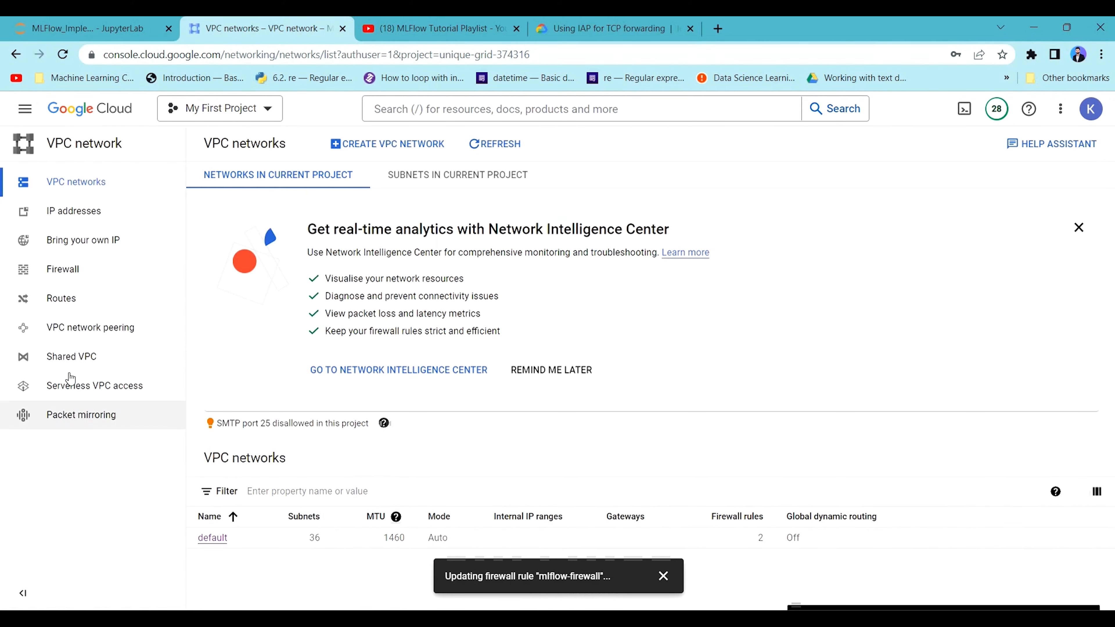
{"action": "left_click", "coordinate": [81, 276]}
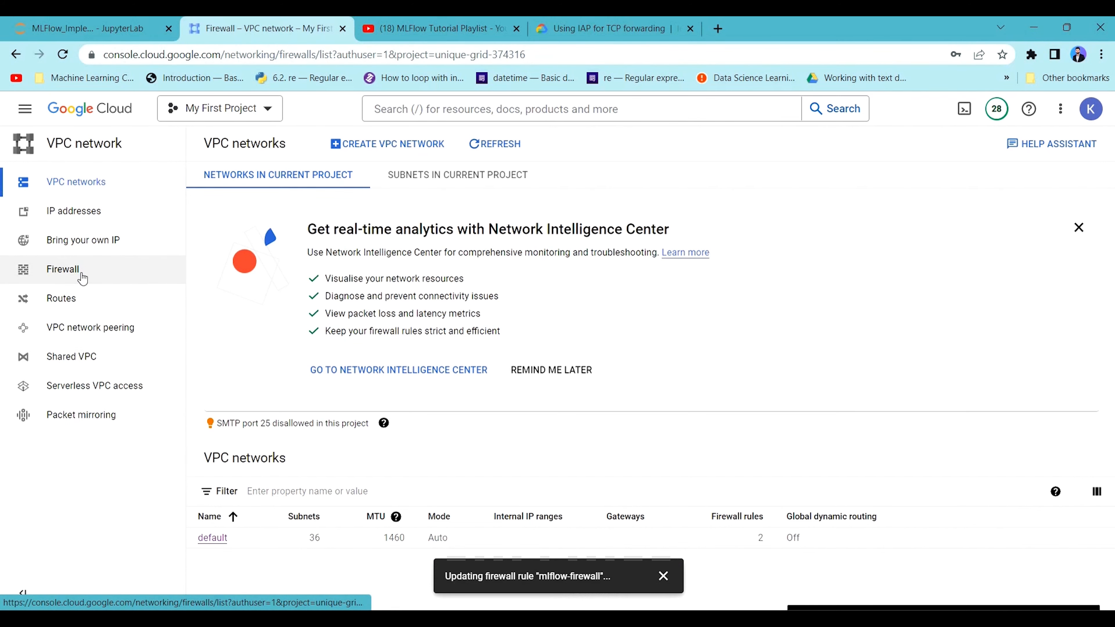
{"action": "scroll", "coordinate": [351, 395], "scroll_direction": "down", "scroll_amount": 5}
{"action": "scroll", "coordinate": [372, 437], "scroll_direction": "down", "scroll_amount": 2}
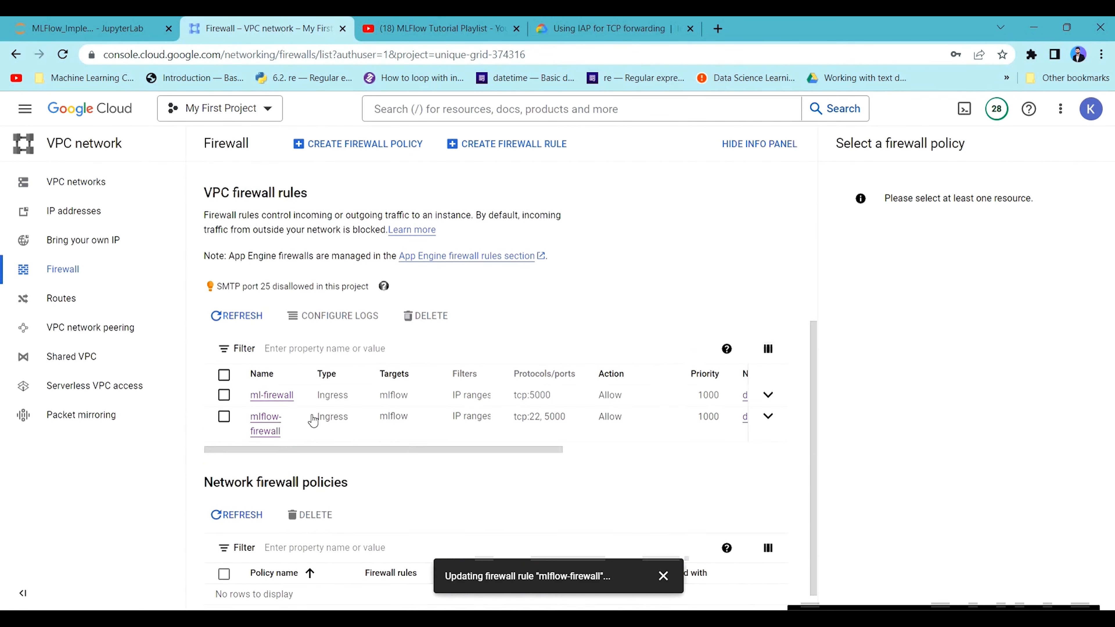
{"action": "left_click_drag", "start_coordinate": [265, 403], "coordinate": [264, 399]}
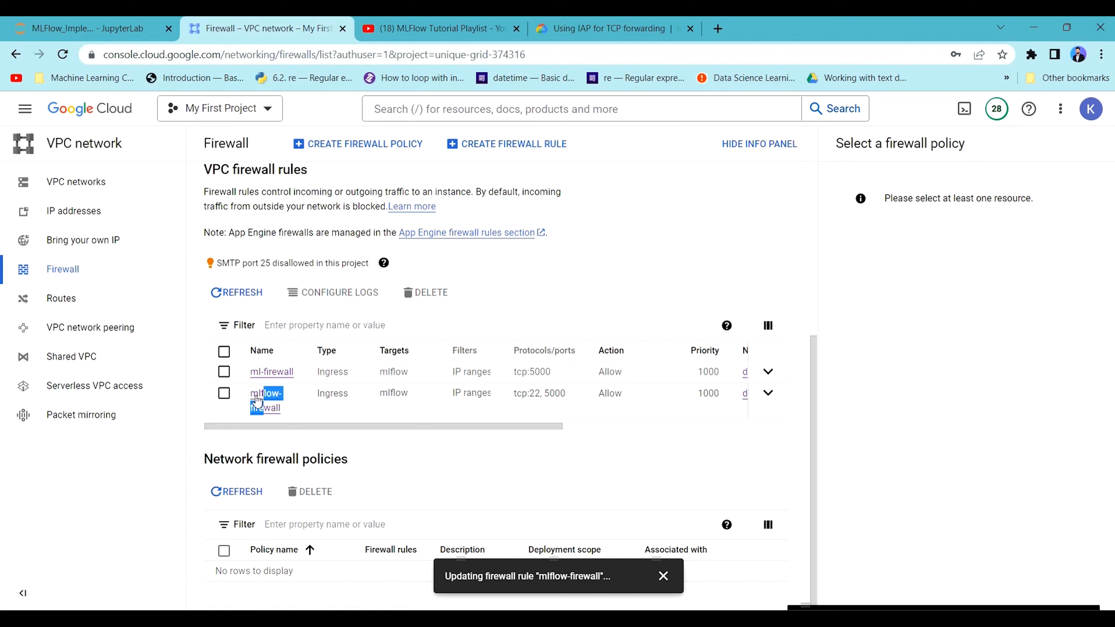
{"action": "left_click", "coordinate": [258, 394]}
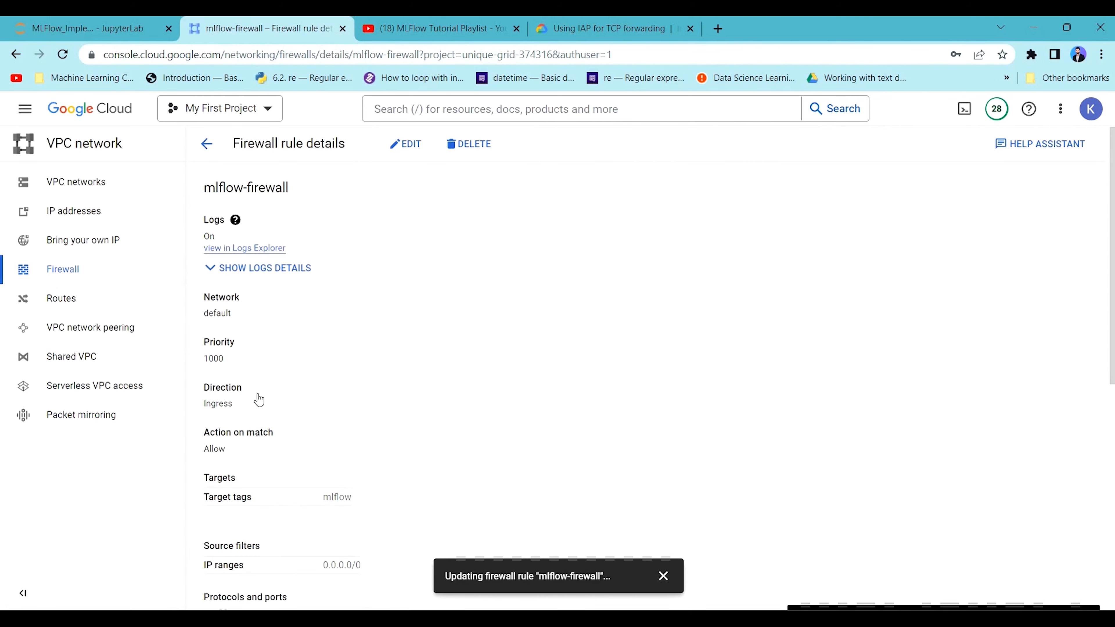
Edit the mlflow-firewall rule to allow TCP ports 22,5000 and save it.
{"action": "left_click", "coordinate": [422, 148]}
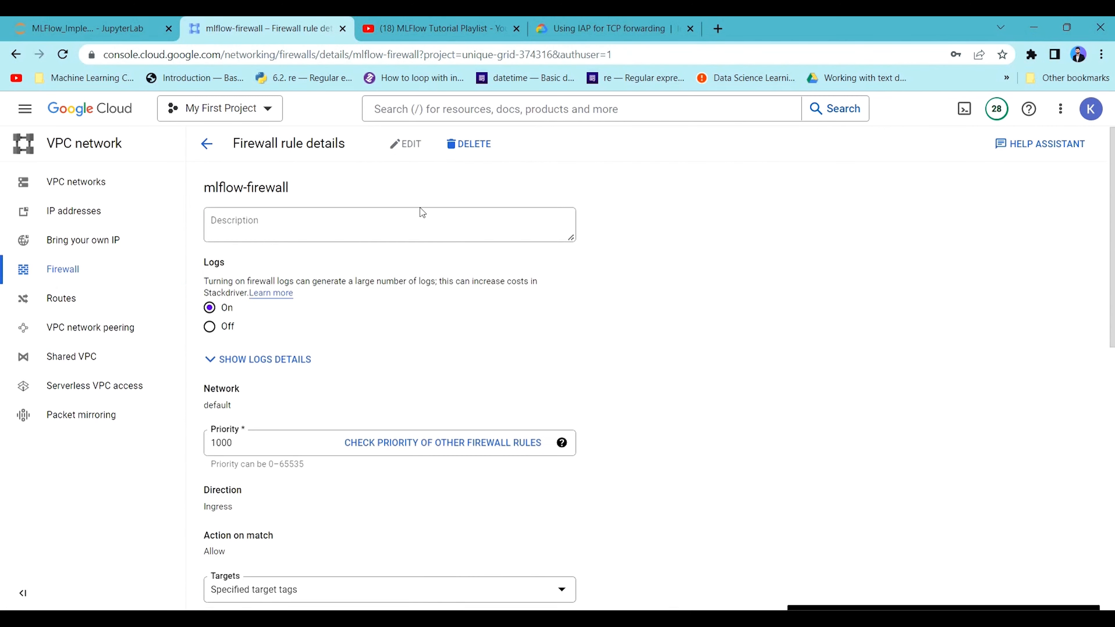
{"action": "scroll", "coordinate": [313, 206], "scroll_direction": "down", "scroll_amount": 10}
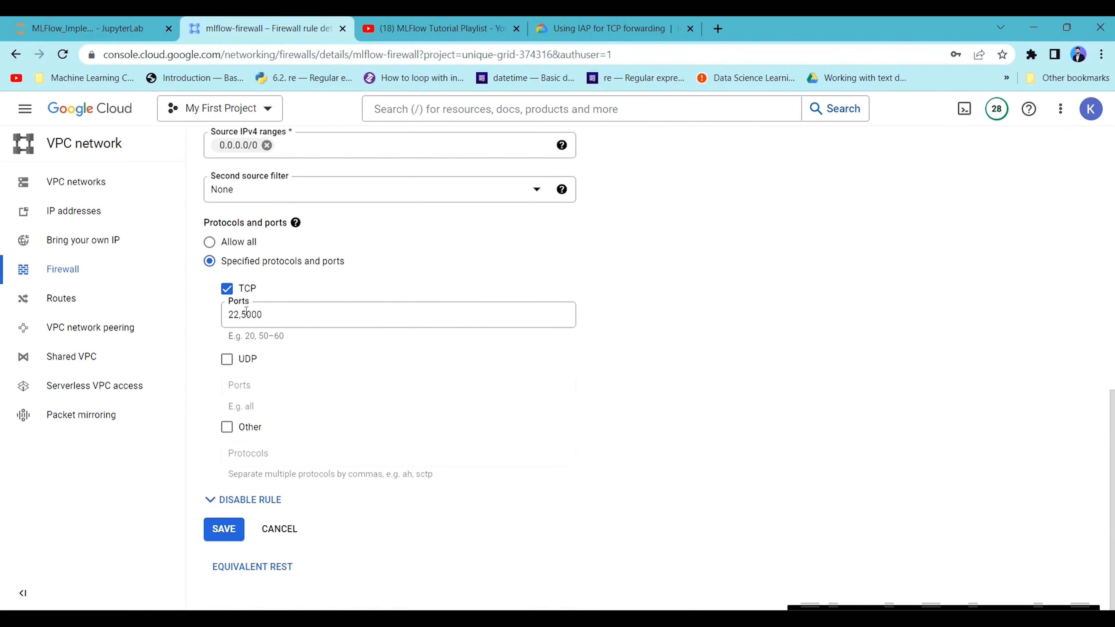
{"action": "mouse_move", "coordinate": [239, 314]}
{"action": "left_mouse_down"}
{"action": "mouse_move", "coordinate": [286, 315]}
{"action": "mouse_move", "coordinate": [227, 314]}
{"action": "left_mouse_up"}
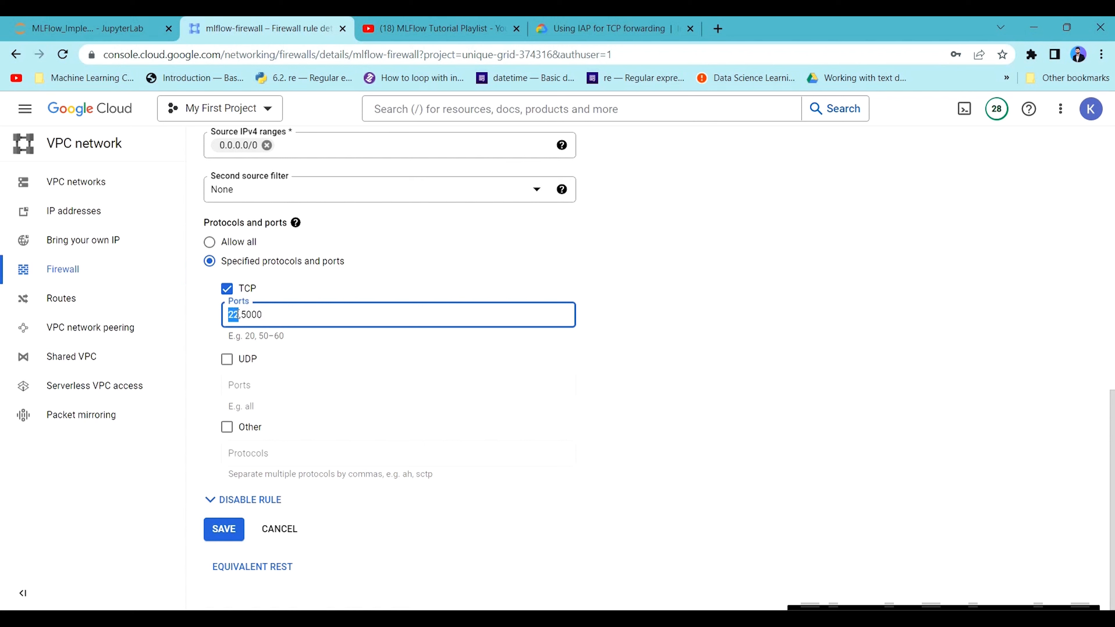
{"action": "left_click", "coordinate": [240, 315]}
{"action": "key", "text": "BackSpace"}
{"action": "key", "text": "BackSpace"}
{"action": "key", "text": "BackSpace"}
{"action": "type", "text": "0"}
{"action": "key", "text": "Left"}
{"action": "key", "text": "Left"}
{"action": "type", "text": "22,"}
{"action": "left_click_drag", "start_coordinate": [271, 317], "coordinate": [210, 323]}
{"action": "left_click", "coordinate": [225, 531]}
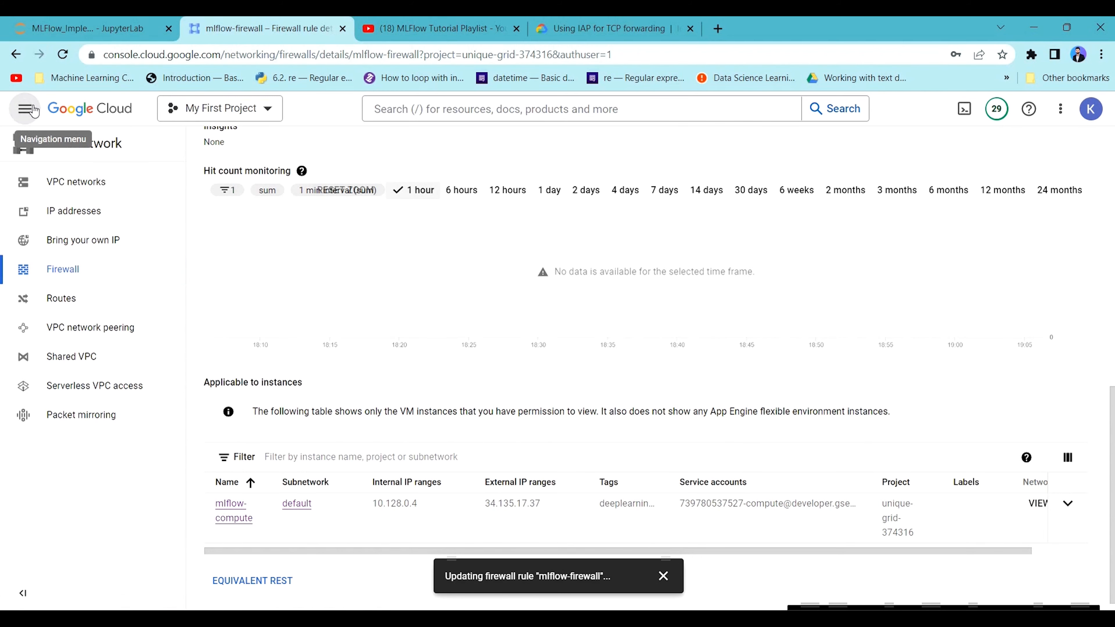
Open a browser SSH session to the mlflow-compute VM from the Compute Engine instances list.
{"action": "left_click", "coordinate": [25, 109]}
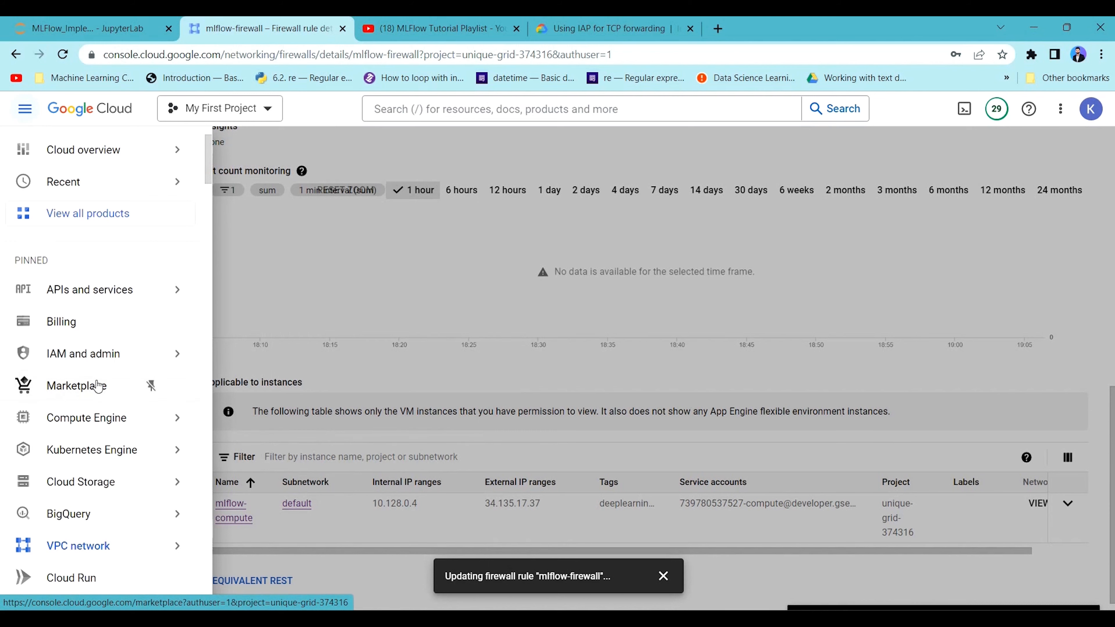
{"action": "left_click", "coordinate": [96, 418]}
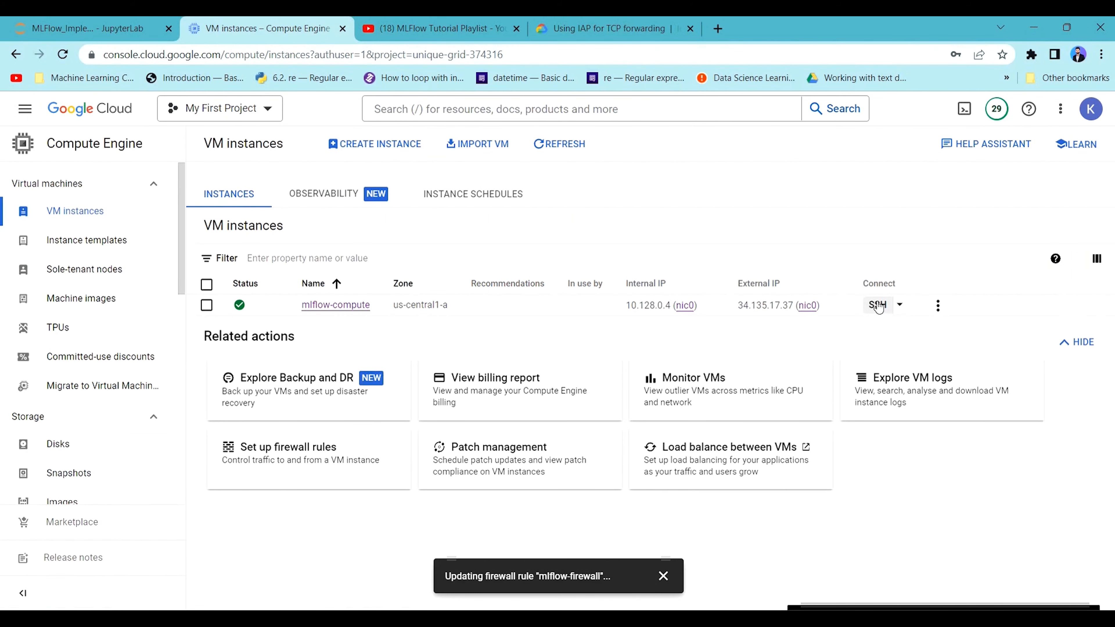
{"action": "left_click", "coordinate": [878, 308]}
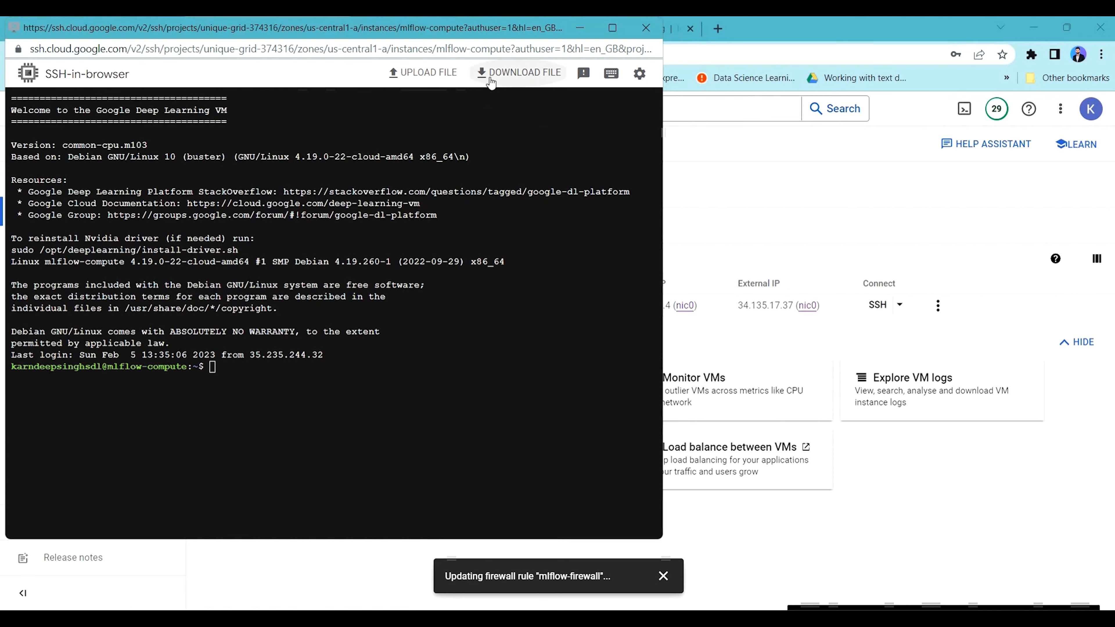
Arrange the SSH terminal side by side with the browser window showing the MLFlow_Implementation notebook.
{"action": "left_click_drag", "start_coordinate": [160, 22], "coordinate": [305, 55]}
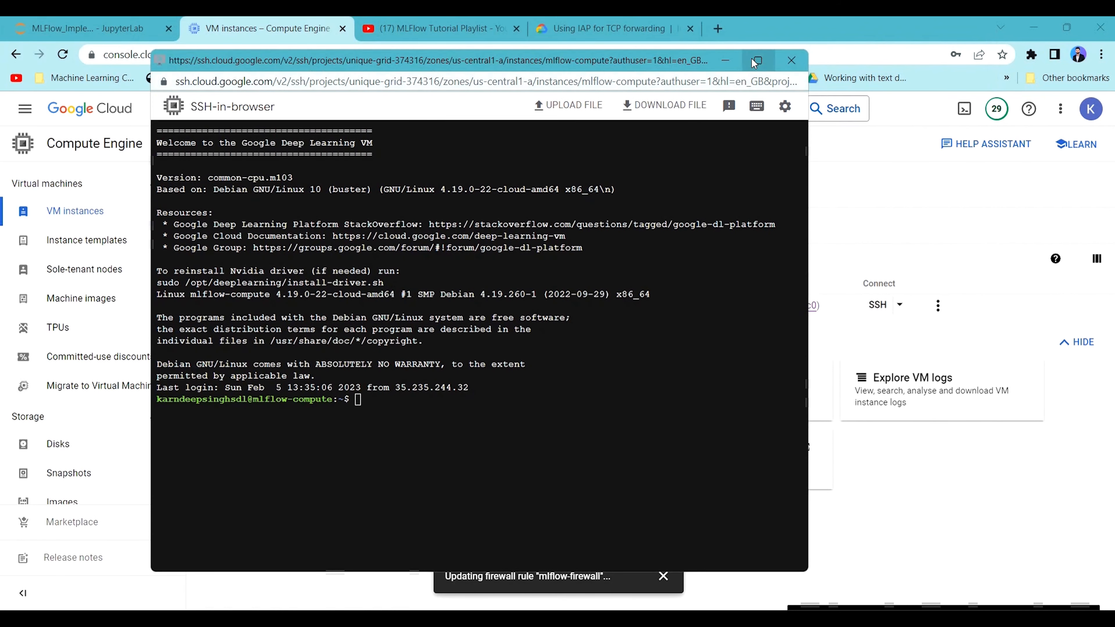
{"action": "mouse_move", "coordinate": [752, 59]}
{"action": "left_click", "coordinate": [750, 91]}
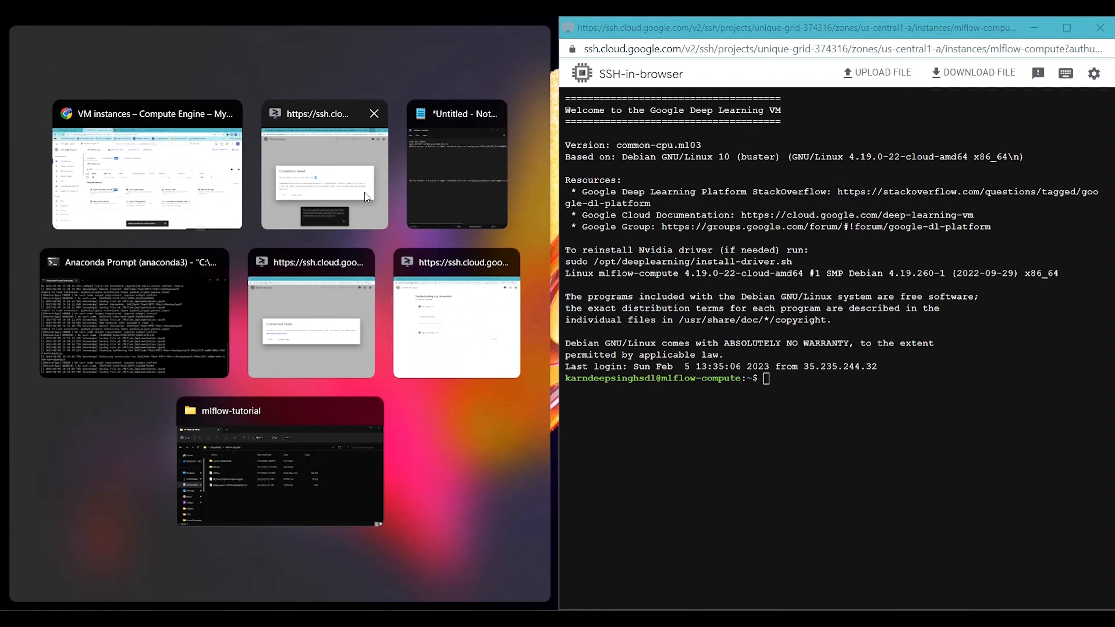
{"action": "left_click", "coordinate": [157, 177]}
{"action": "key", "text": "ctrl+1"}
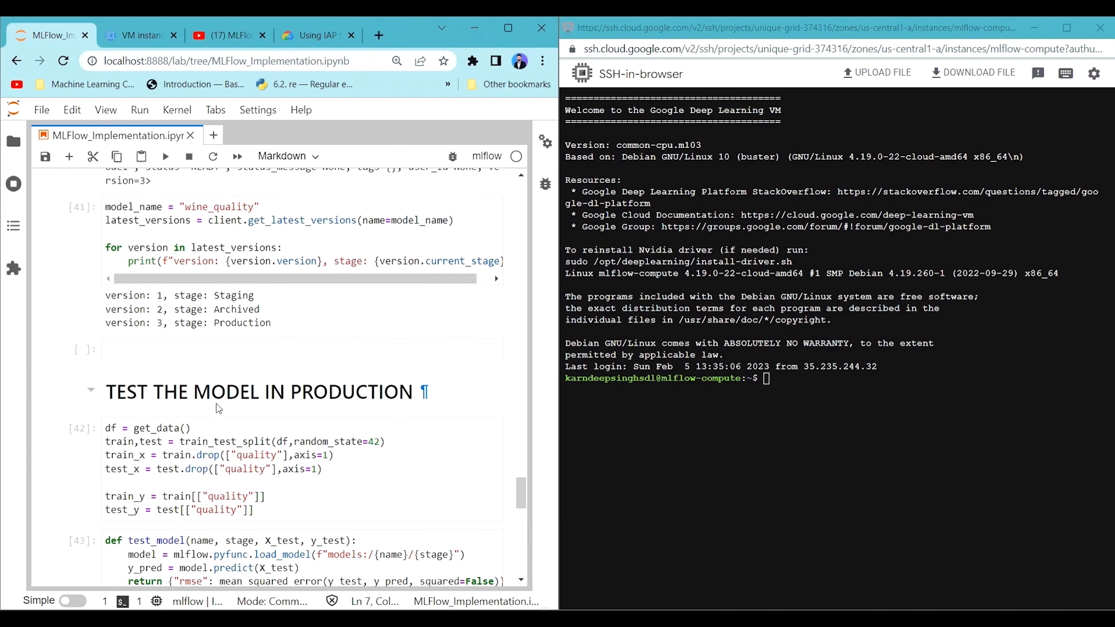
Copy the command sudo apt update from the notebook's GCP setup steps and run it in the SSH terminal.
{"action": "scroll", "coordinate": [219, 408], "scroll_direction": "down", "scroll_amount": 15}
{"action": "scroll", "coordinate": [206, 398], "scroll_direction": "up", "scroll_amount": 4}
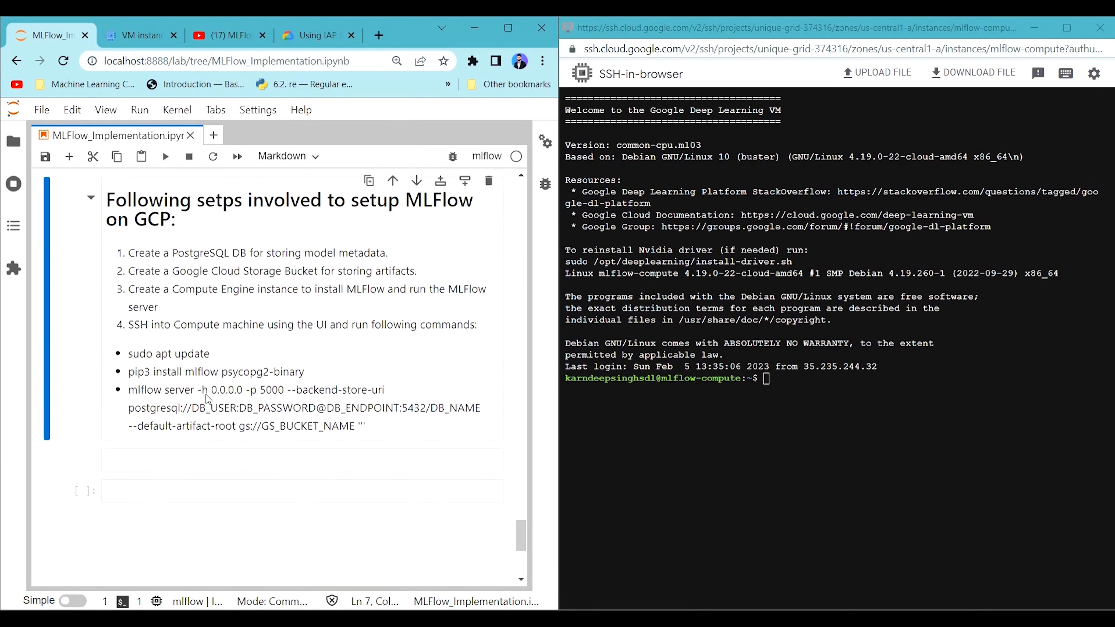
{"action": "scroll", "coordinate": [208, 399], "scroll_direction": "up", "scroll_amount": 2}
{"action": "double_click", "coordinate": [206, 364]}
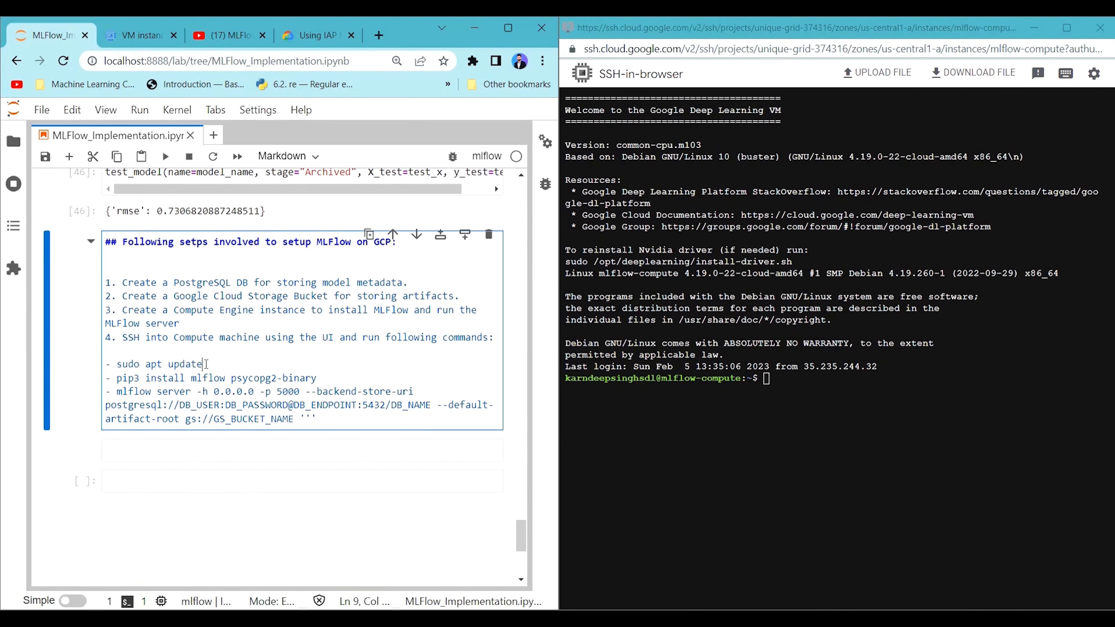
{"action": "left_click_drag", "start_coordinate": [206, 364], "coordinate": [117, 365]}
{"action": "key", "text": "ctrl+c"}
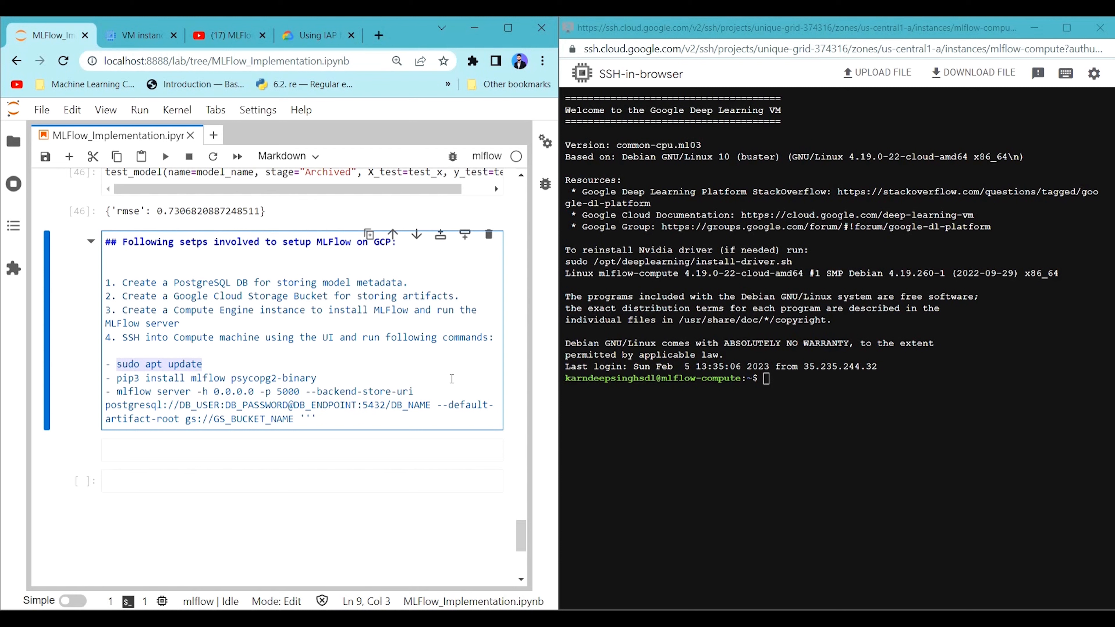
{"action": "left_click", "coordinate": [805, 374]}
{"action": "key", "text": "ctrl+v"}
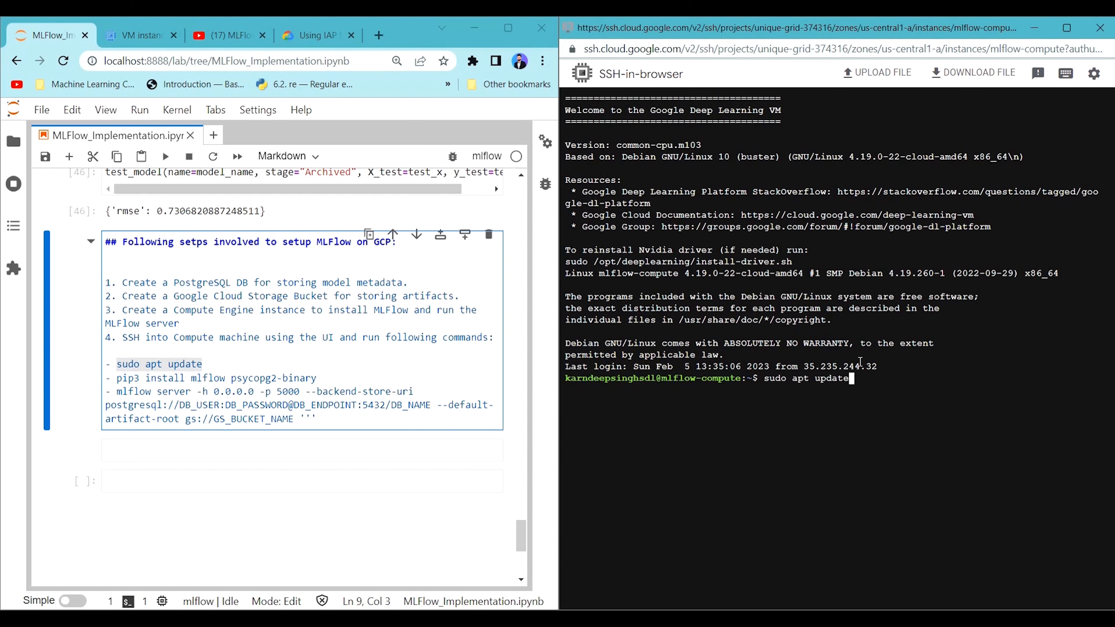
{"action": "key", "text": "Return"}
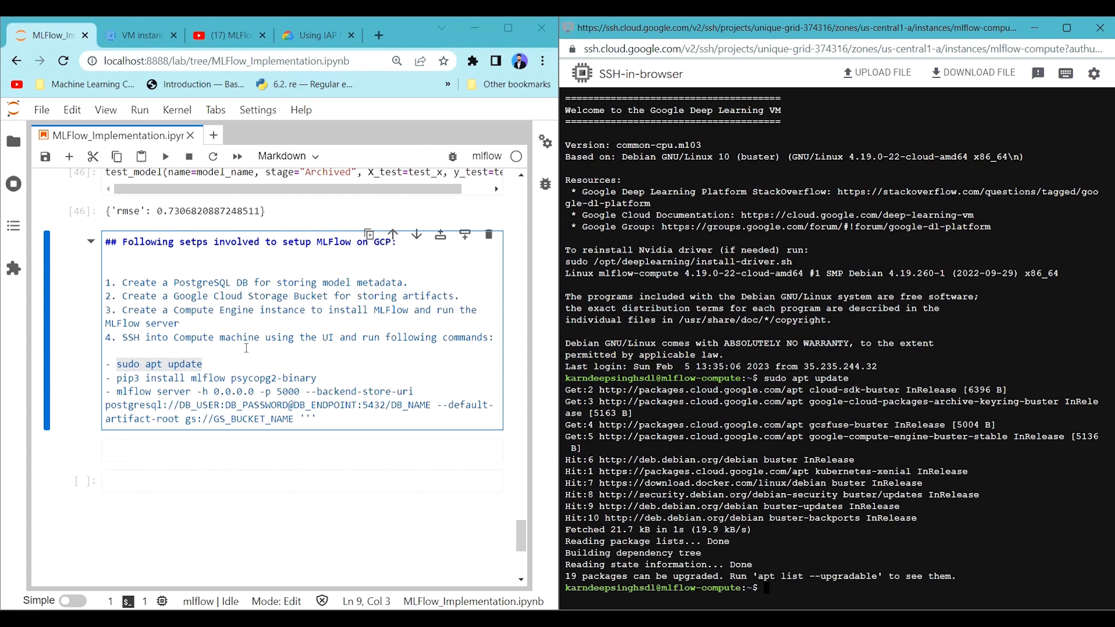
Copy the command pip3 install mlflow psycopg2-binary from the notebook's GCP setup steps and run it in the SSH terminal.
{"action": "left_click_drag", "start_coordinate": [319, 378], "coordinate": [117, 380]}
{"action": "key", "text": "ctrl+c"}
{"action": "left_click", "coordinate": [892, 415]}
{"action": "key", "text": "ctrl+v"}
{"action": "key", "text": "Return"}
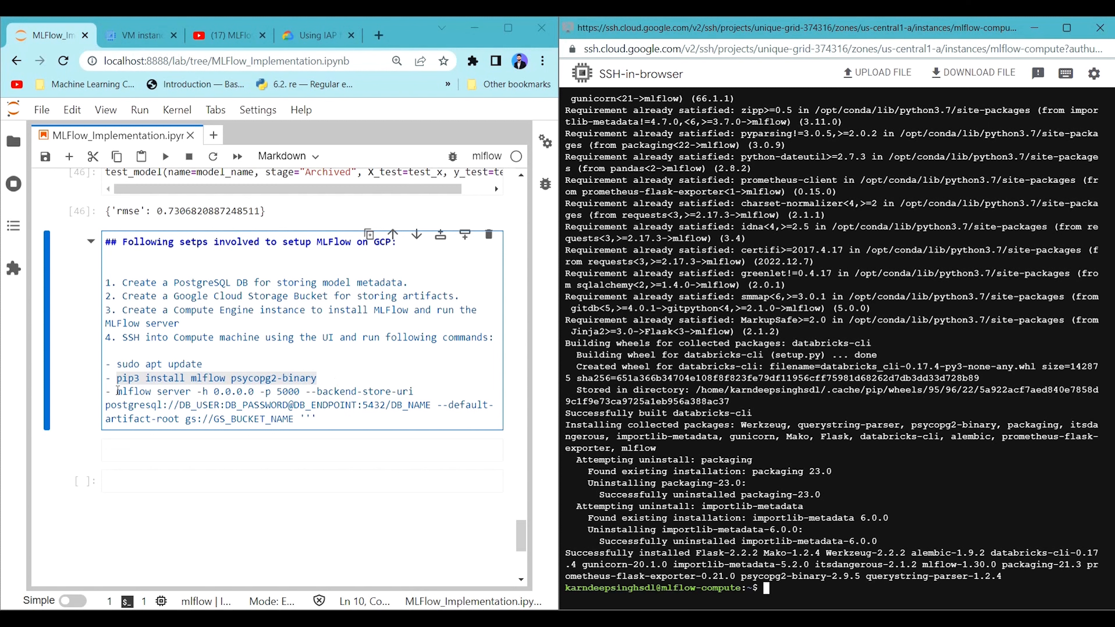
Examine the mlflow server command in the notebook's setup steps, including its host, port and --backend-store-uri options.
{"action": "left_click_drag", "start_coordinate": [117, 391], "coordinate": [316, 420]}
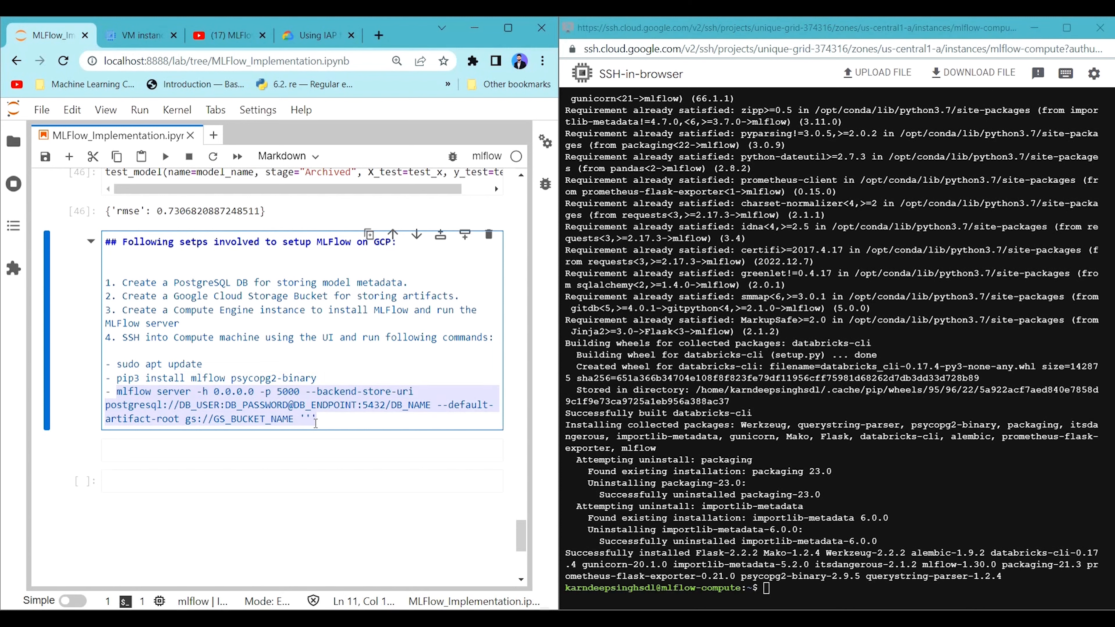
{"action": "left_click", "coordinate": [317, 421]}
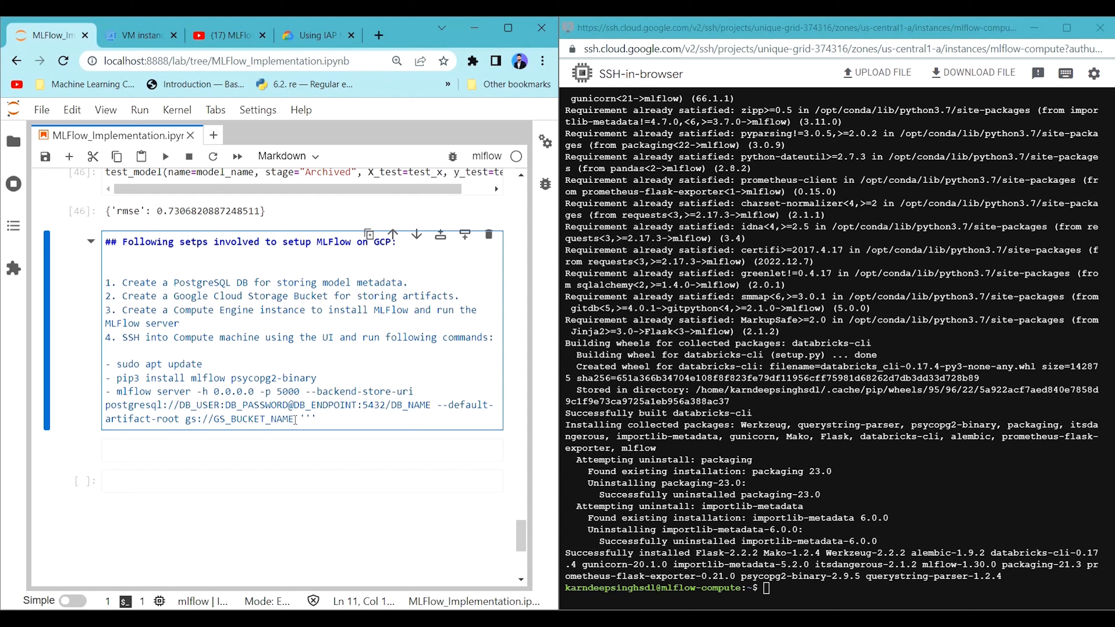
{"action": "left_click_drag", "start_coordinate": [116, 392], "coordinate": [258, 391]}
{"action": "left_click", "coordinate": [278, 389]}
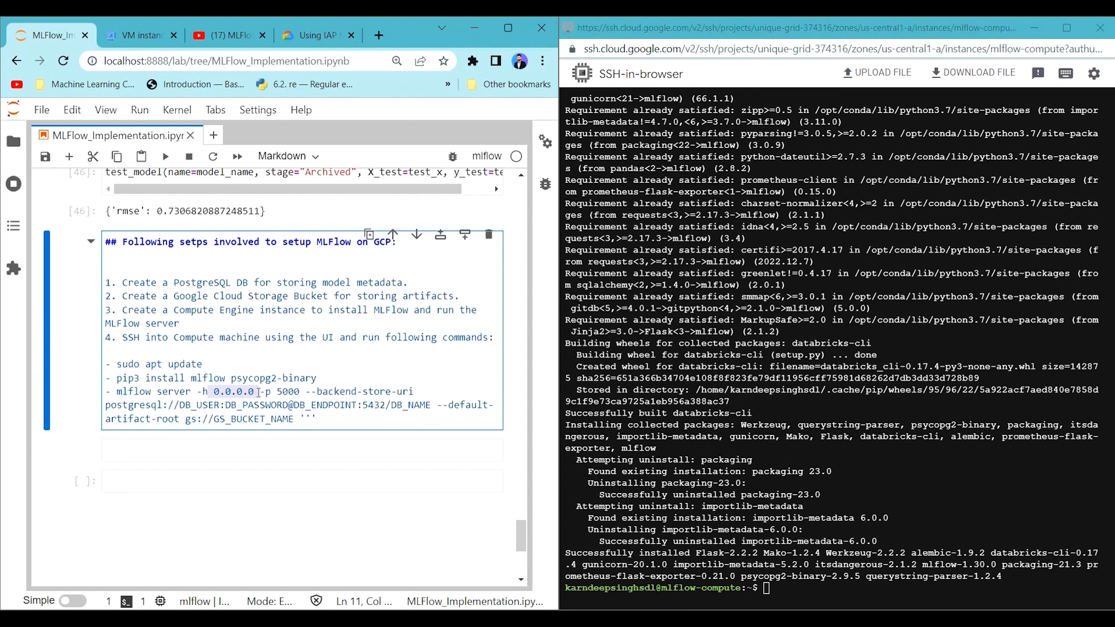
{"action": "left_click", "coordinate": [226, 391]}
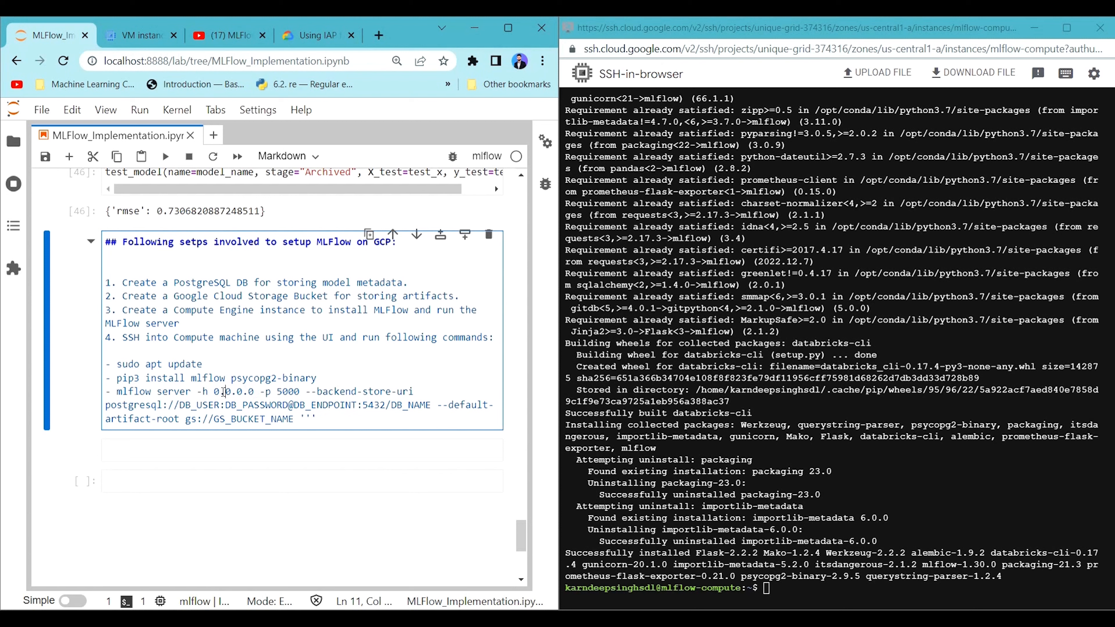
{"action": "left_click_drag", "start_coordinate": [198, 391], "coordinate": [283, 391]}
{"action": "left_click", "coordinate": [289, 391]}
{"action": "double_click", "coordinate": [289, 390]}
{"action": "left_click_drag", "start_coordinate": [306, 390], "coordinate": [416, 394]}
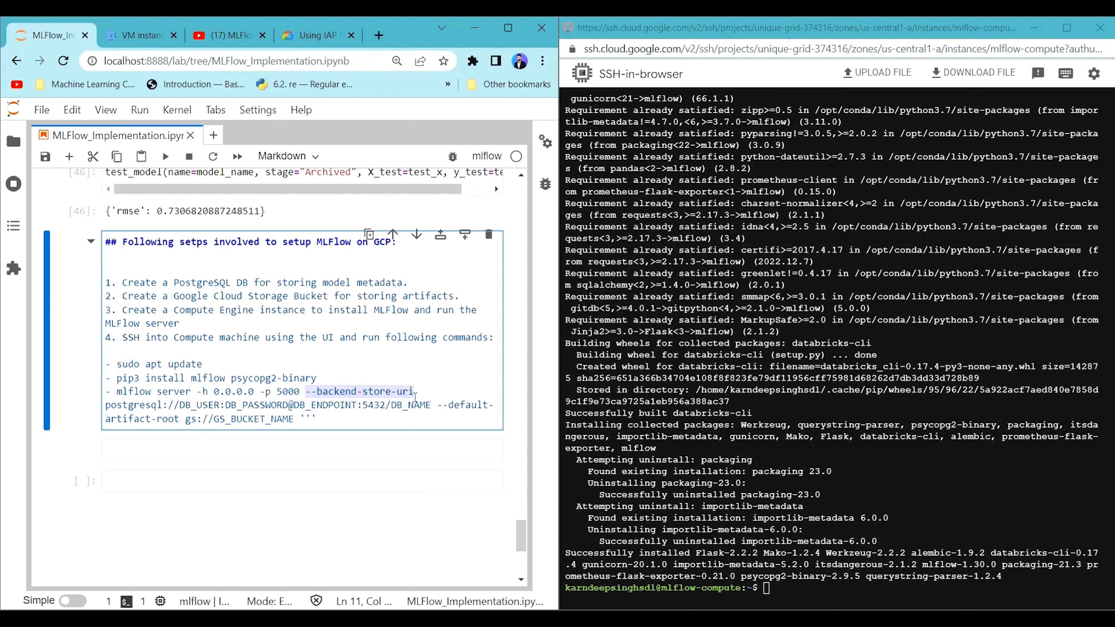
Check the set_tracking_uri call near the start of the notebook, and return to the GCP setup steps at its end.
{"action": "scroll", "coordinate": [413, 388], "scroll_direction": "up", "scroll_amount": 20}
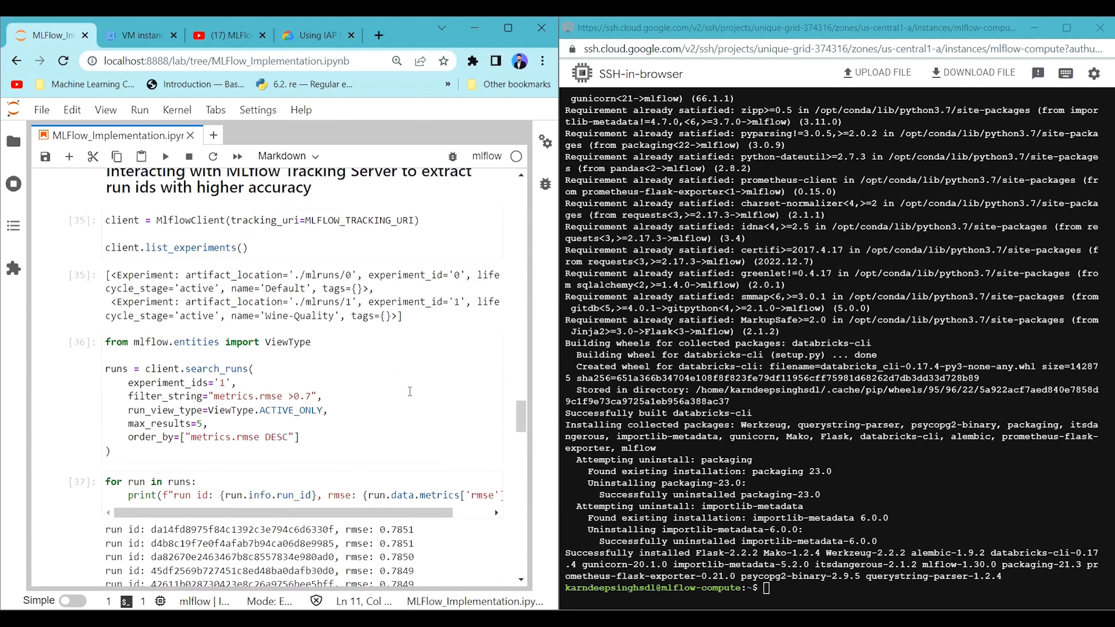
{"action": "scroll", "coordinate": [410, 391], "scroll_direction": "up", "scroll_amount": 15}
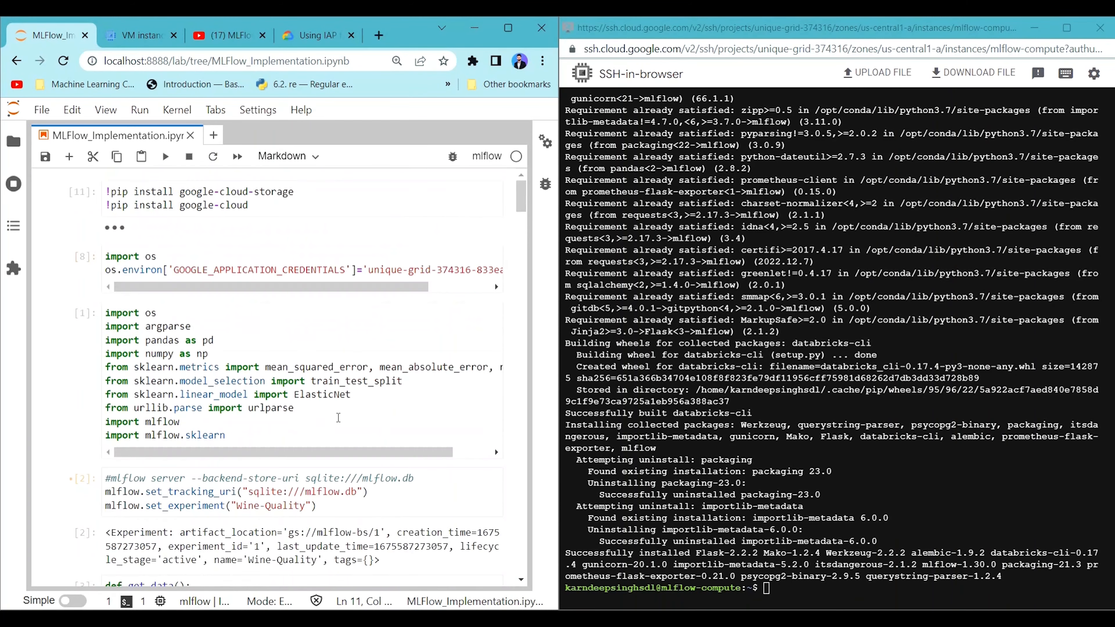
{"action": "left_click", "coordinate": [290, 496]}
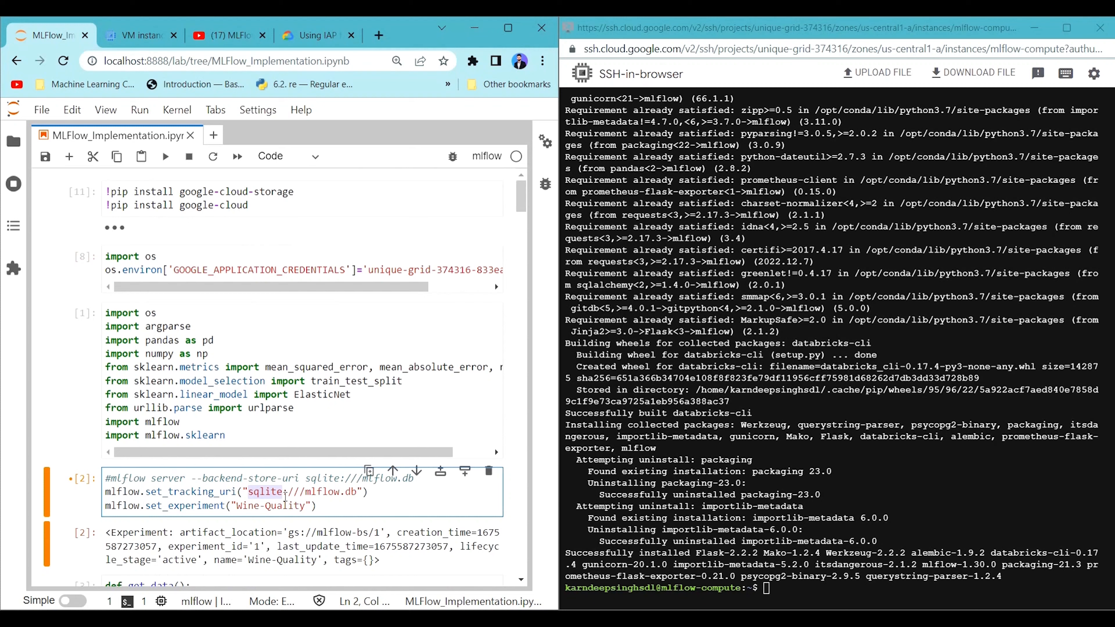
{"action": "double_click", "coordinate": [322, 492]}
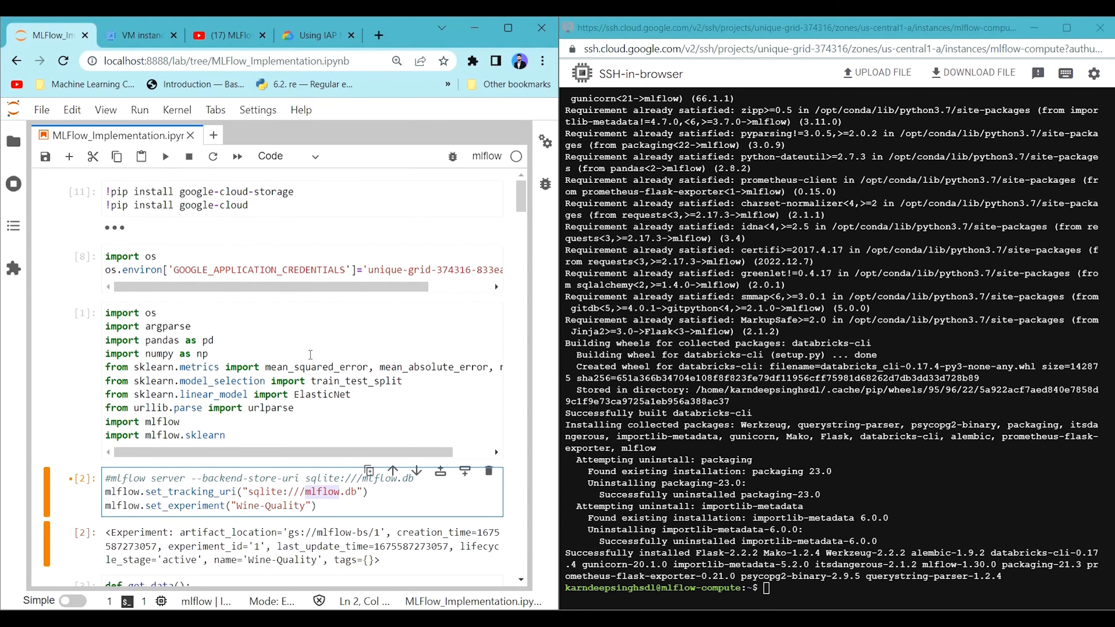
{"action": "scroll", "coordinate": [312, 365], "scroll_direction": "down", "scroll_amount": 20}
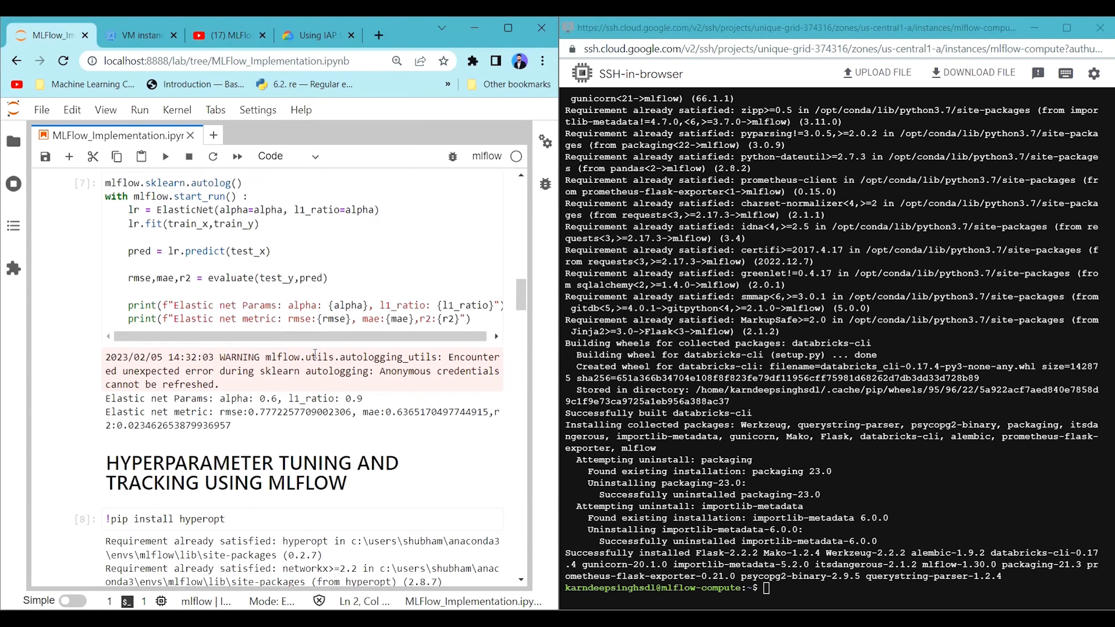
{"action": "scroll", "coordinate": [309, 365], "scroll_direction": "down", "scroll_amount": 20}
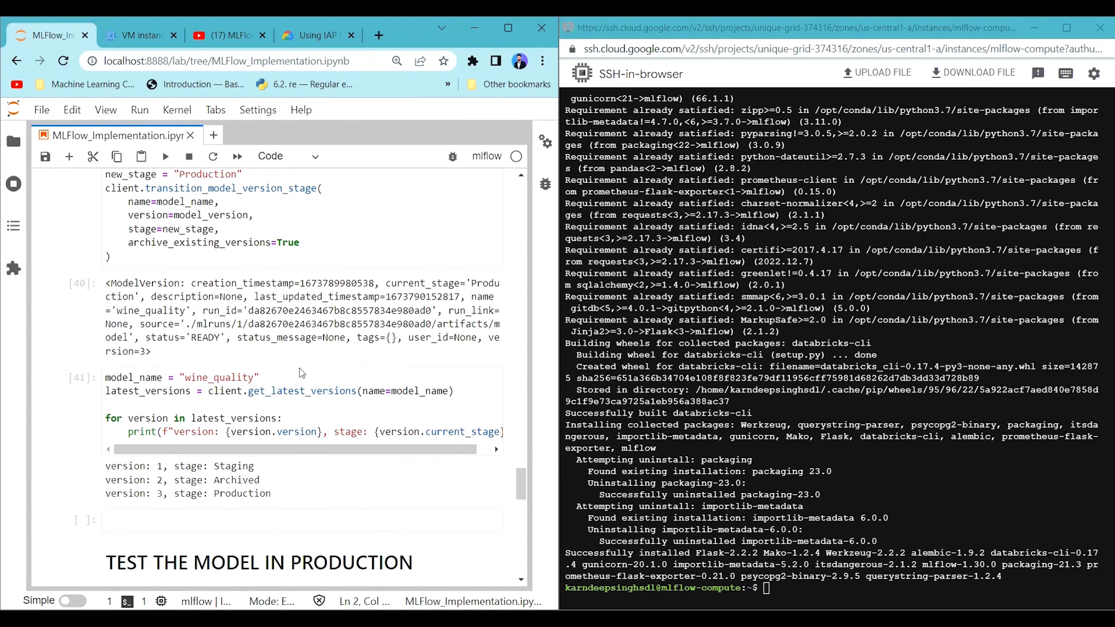
{"action": "scroll", "coordinate": [295, 378], "scroll_direction": "up", "scroll_amount": 5}
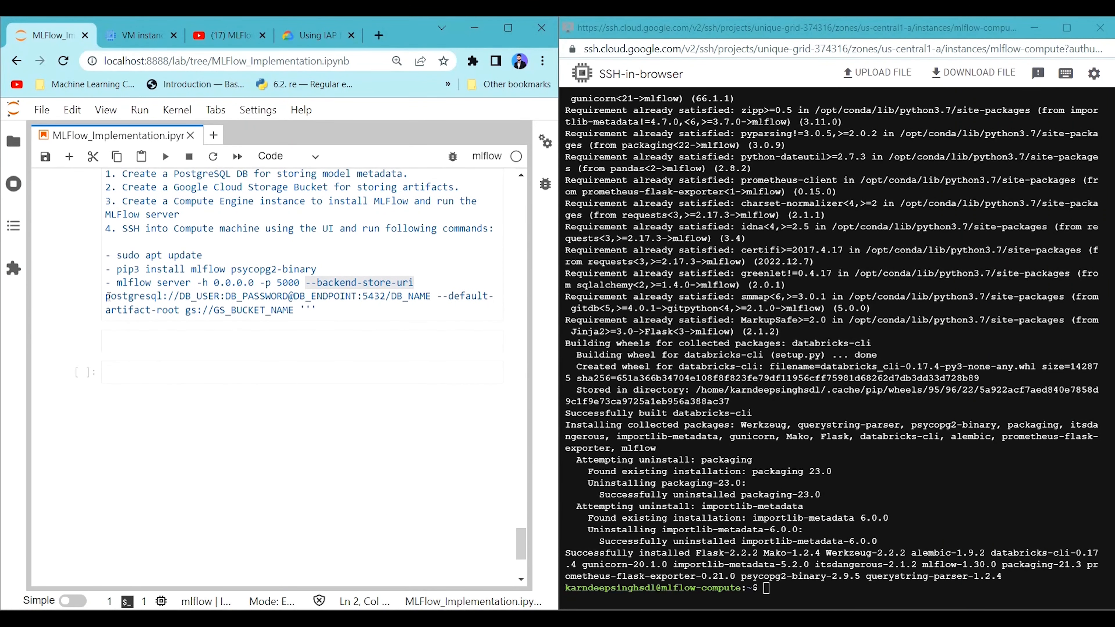
Examine the PostgreSQL connection string and the --default-artifact-root option of the notebook's mlflow server command.
{"action": "left_click_drag", "start_coordinate": [108, 297], "coordinate": [289, 297]}
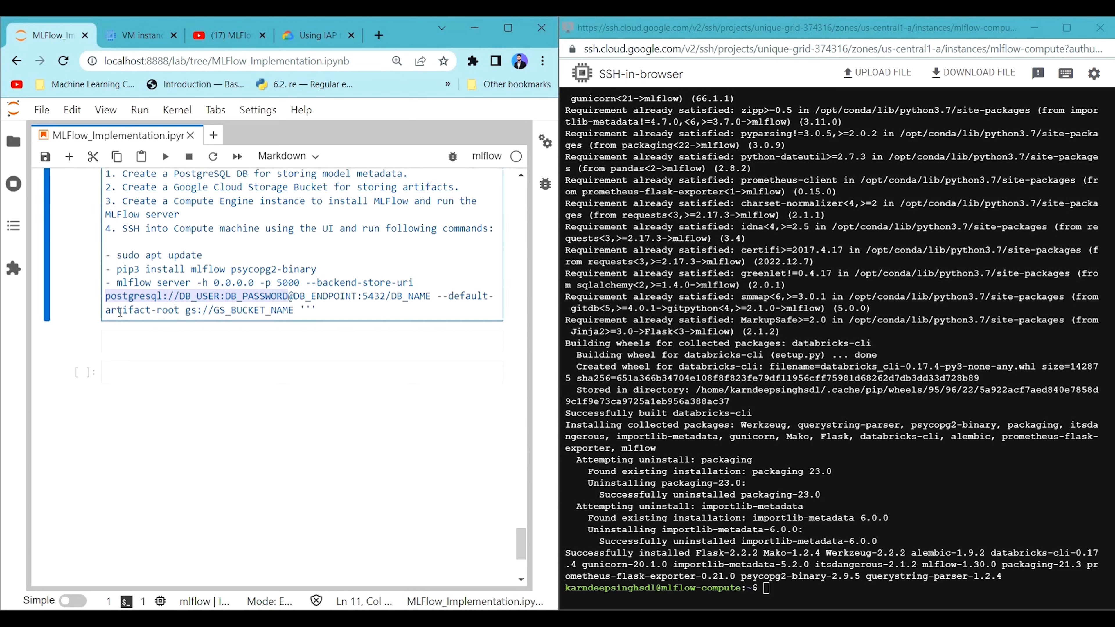
{"action": "left_click_drag", "start_coordinate": [437, 296], "coordinate": [179, 311]}
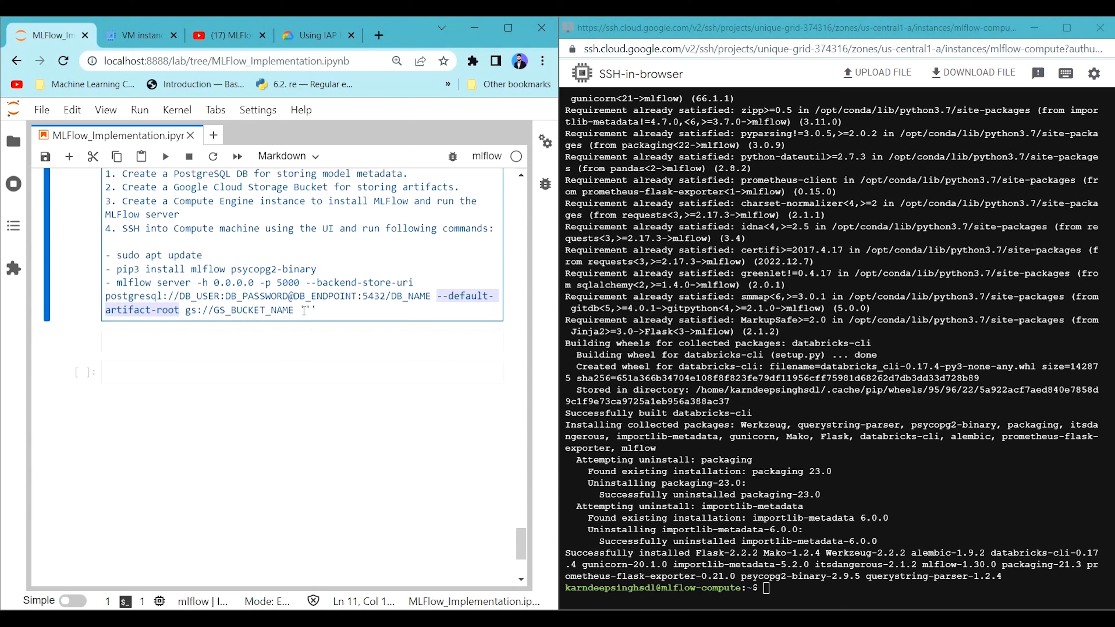
{"action": "left_click_drag", "start_coordinate": [301, 310], "coordinate": [119, 288]}
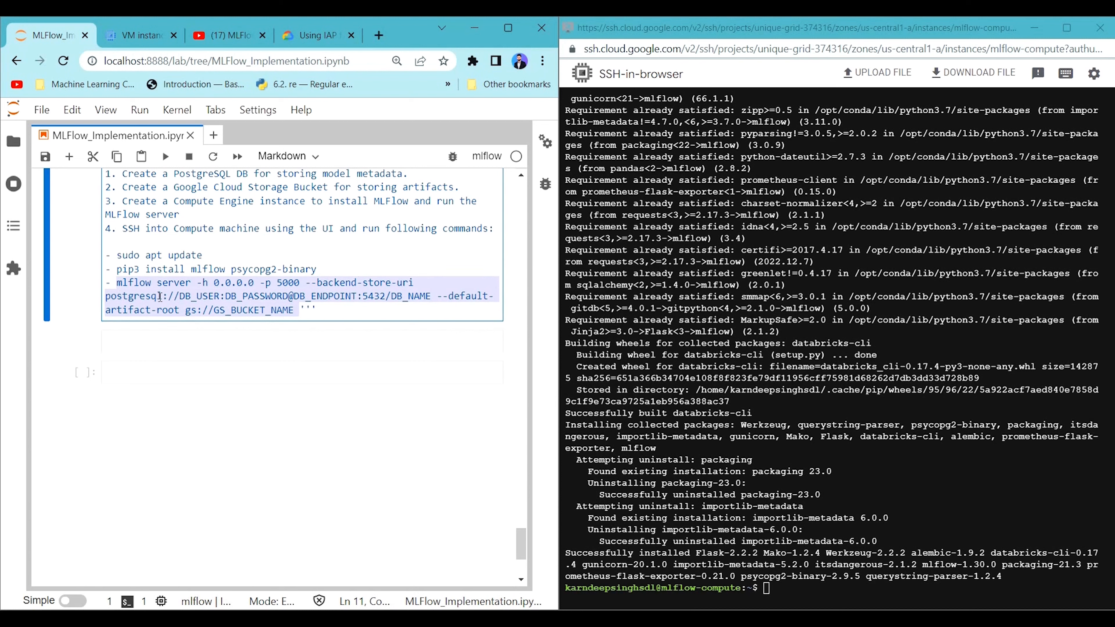
{"action": "left_click", "coordinate": [226, 297]}
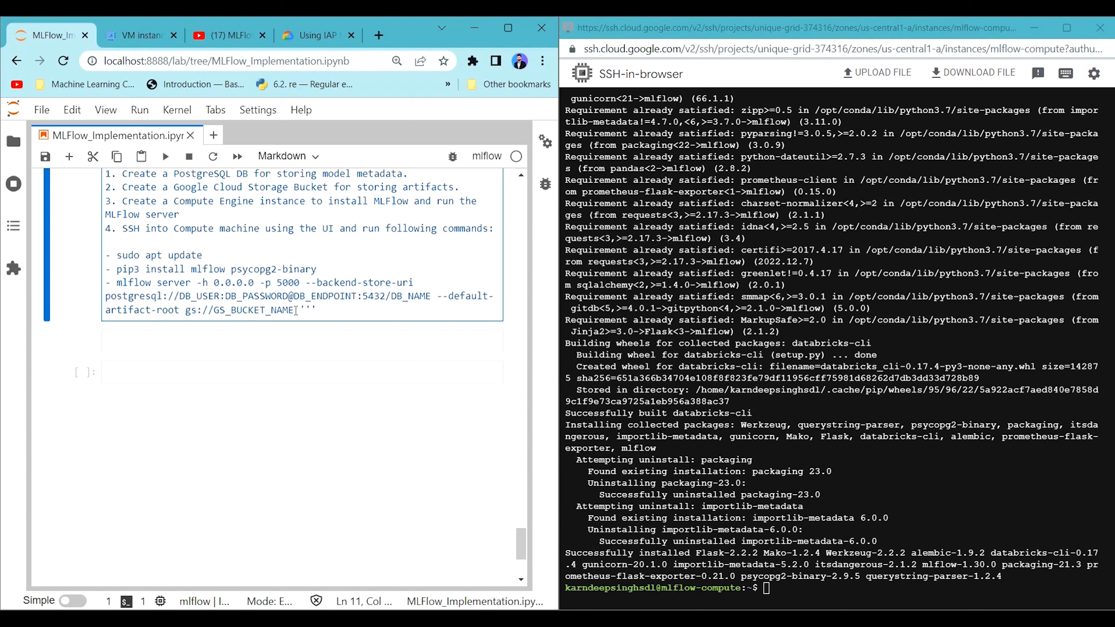
{"action": "left_click_drag", "start_coordinate": [296, 310], "coordinate": [119, 284]}
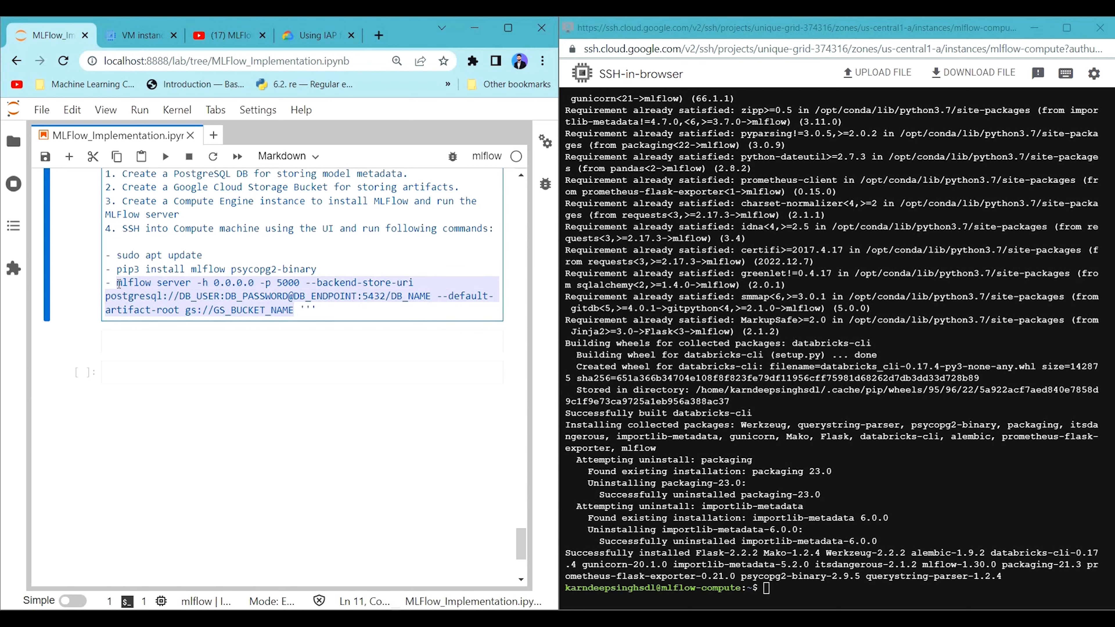
{"action": "left_click", "coordinate": [319, 286]}
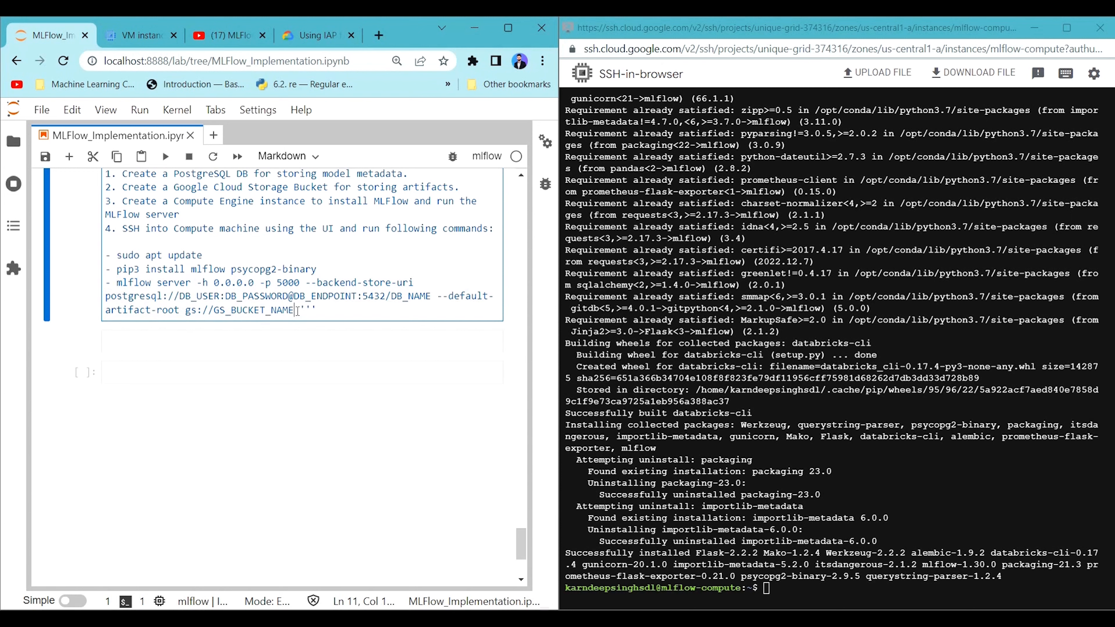
Copy the full mlflow server command from the notebook into Notepad and remove the leading dash and space.
{"action": "left_click_drag", "start_coordinate": [294, 310], "coordinate": [106, 286]}
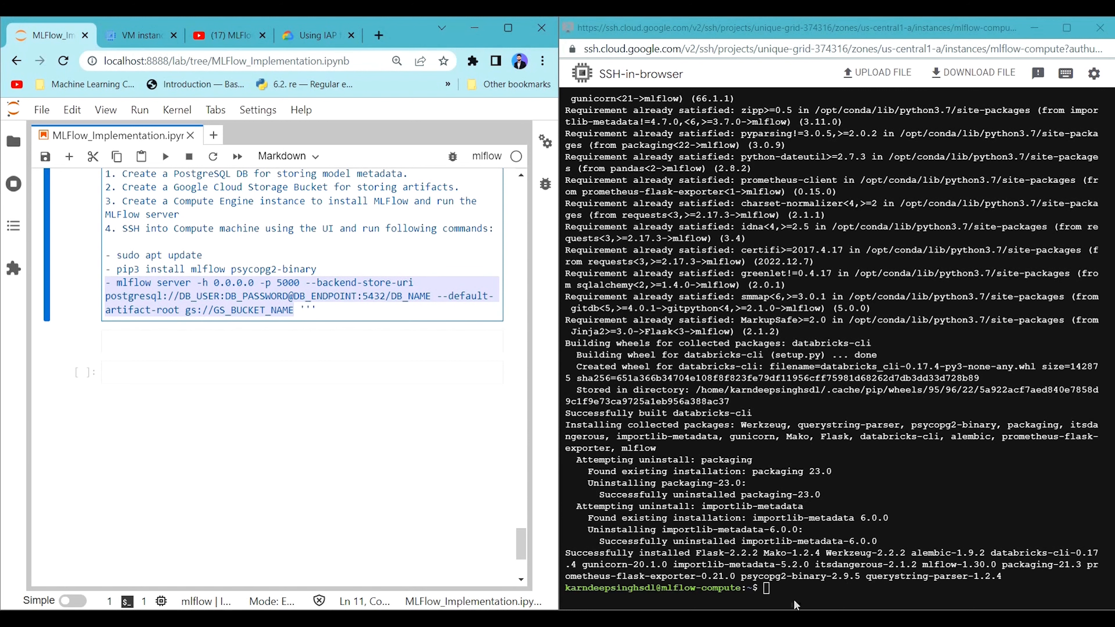
{"action": "key", "text": "alt+Tab"}
{"action": "key", "text": "ctrl+v"}
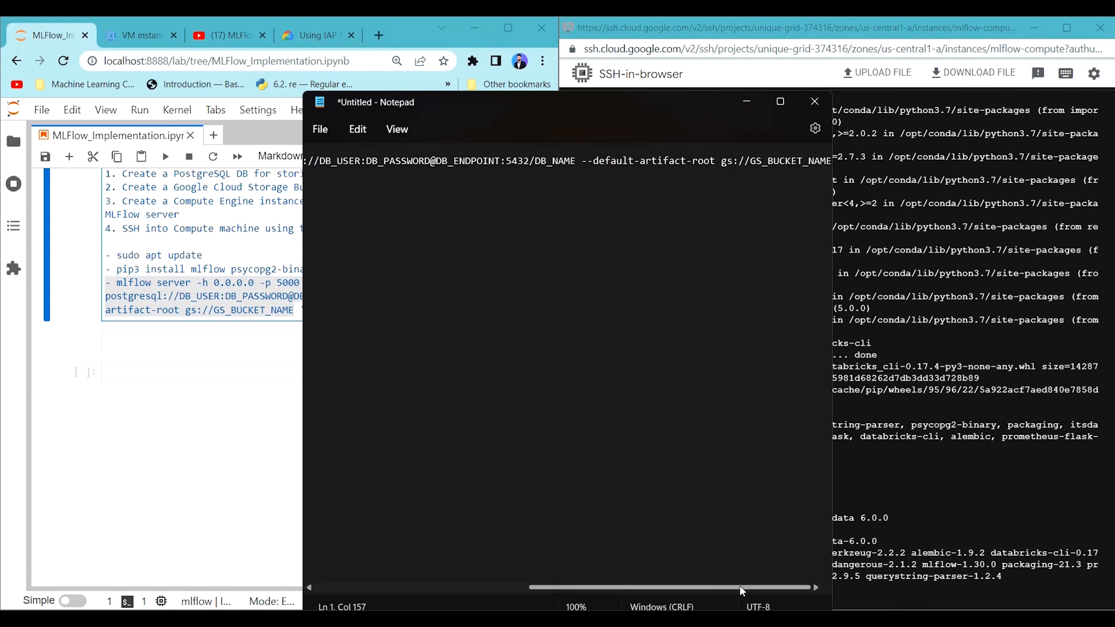
{"action": "left_click_drag", "start_coordinate": [742, 587], "coordinate": [441, 567]}
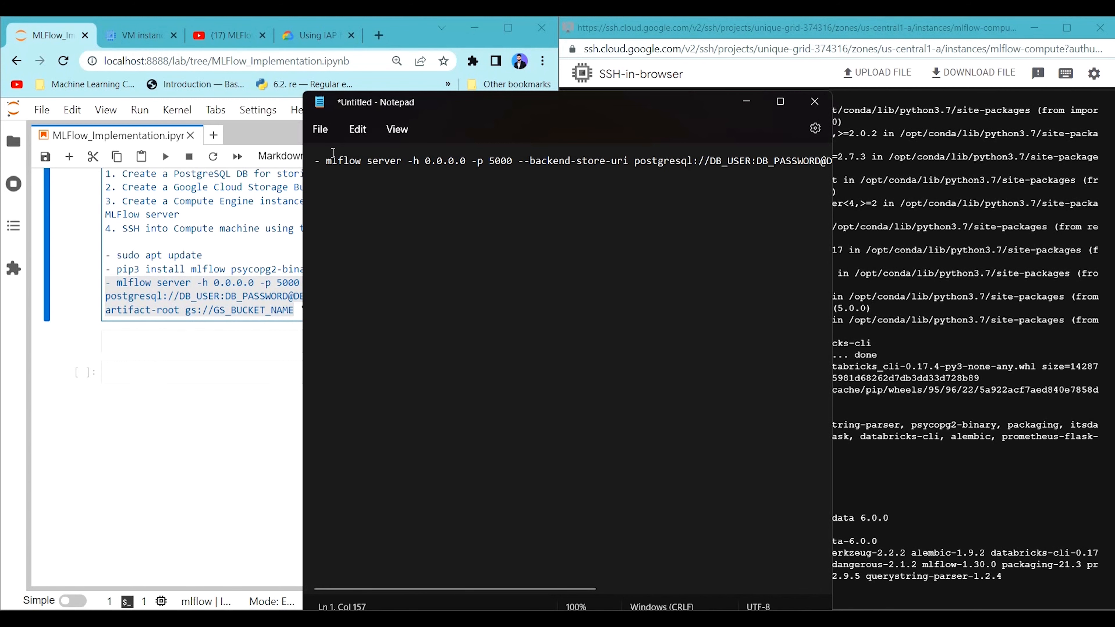
{"action": "left_click", "coordinate": [322, 160]}
{"action": "key", "text": "BackSpace"}
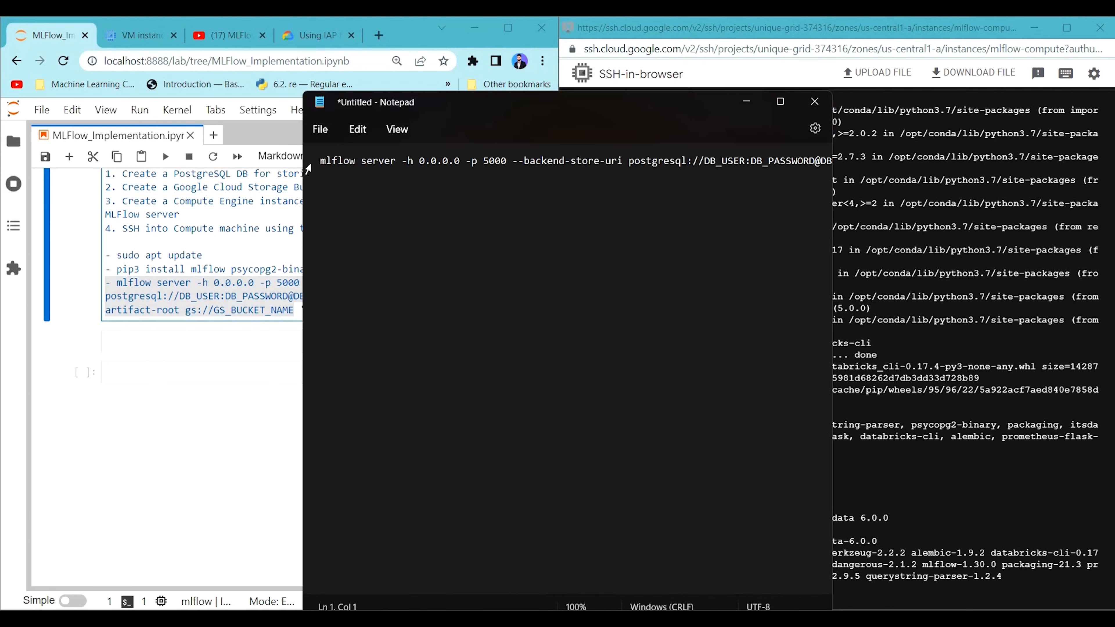
{"action": "key", "text": "BackSpace"}
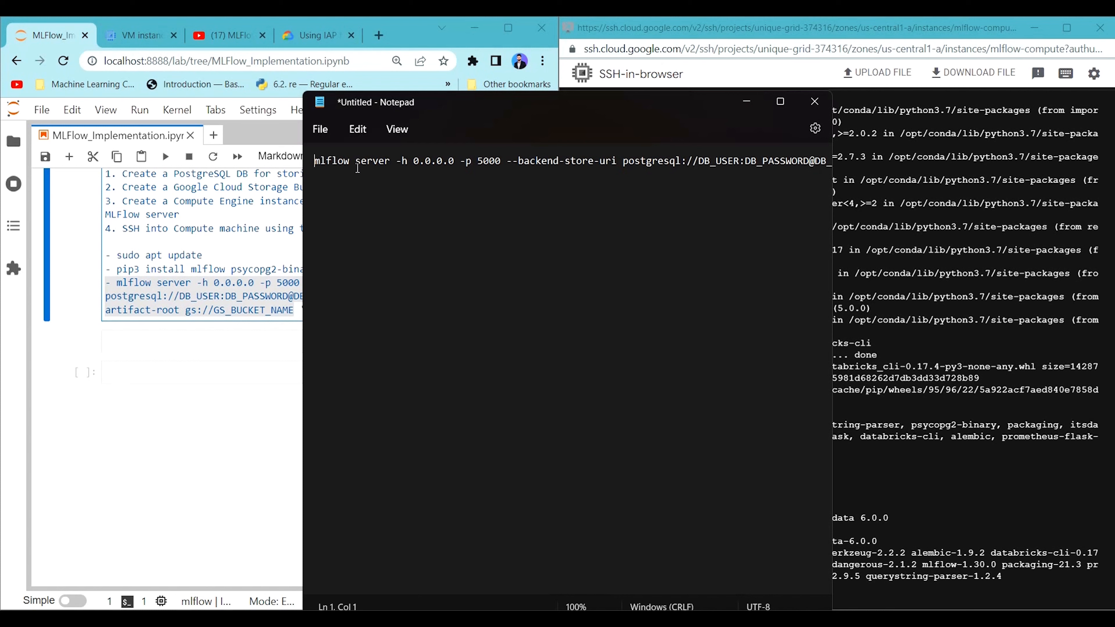
Read through the pasted command's host, port, backend store option and the DB_USER part of its PostgreSQL connection string.
{"action": "double_click", "coordinate": [342, 161]}
{"action": "double_click", "coordinate": [368, 161]}
{"action": "double_click", "coordinate": [419, 161]}
{"action": "left_click", "coordinate": [451, 158]}
{"action": "double_click", "coordinate": [479, 160]}
{"action": "double_click", "coordinate": [424, 161]}
{"action": "double_click", "coordinate": [431, 162]}
{"action": "double_click", "coordinate": [487, 161]}
{"action": "left_click", "coordinate": [543, 157]}
{"action": "left_click_drag", "start_coordinate": [510, 165], "coordinate": [613, 166]}
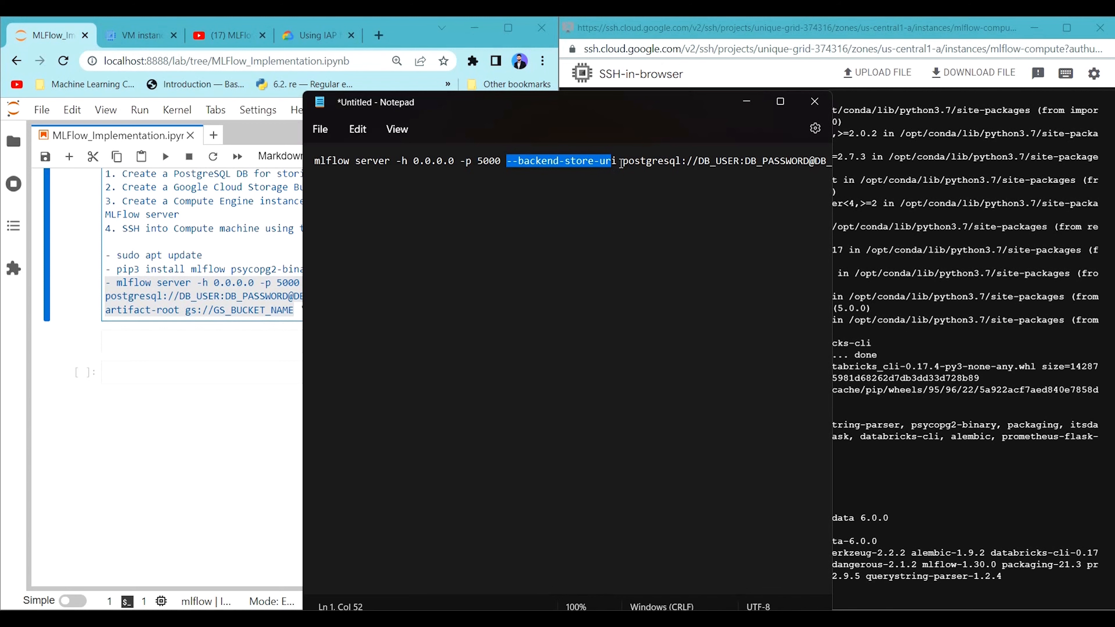
{"action": "left_click_drag", "start_coordinate": [461, 588], "coordinate": [566, 591]}
{"action": "double_click", "coordinate": [466, 161]}
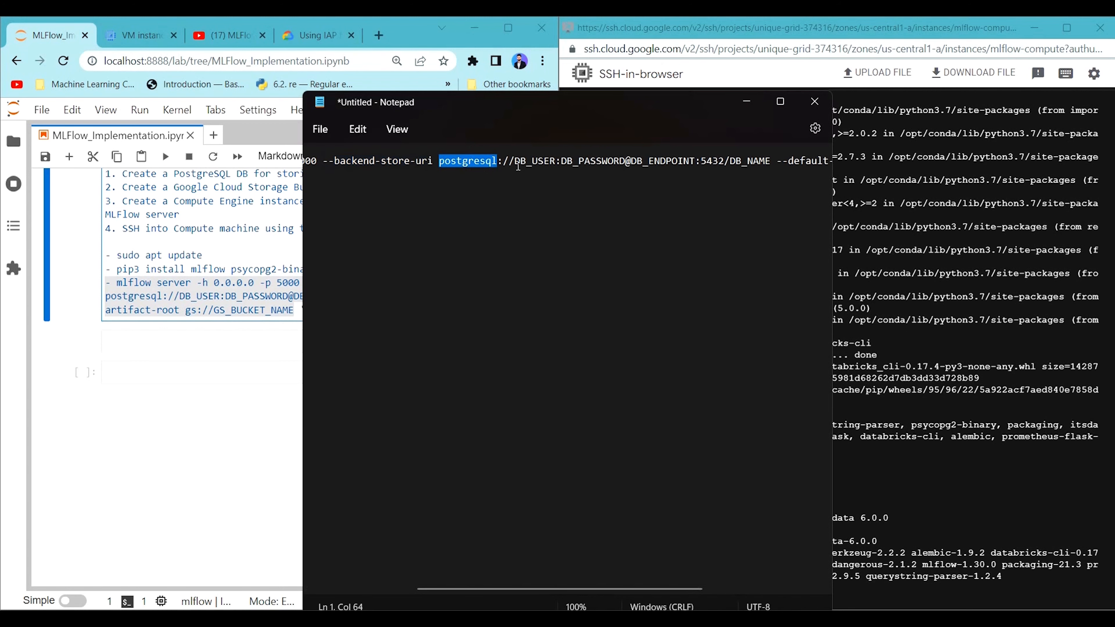
{"action": "double_click", "coordinate": [543, 161]}
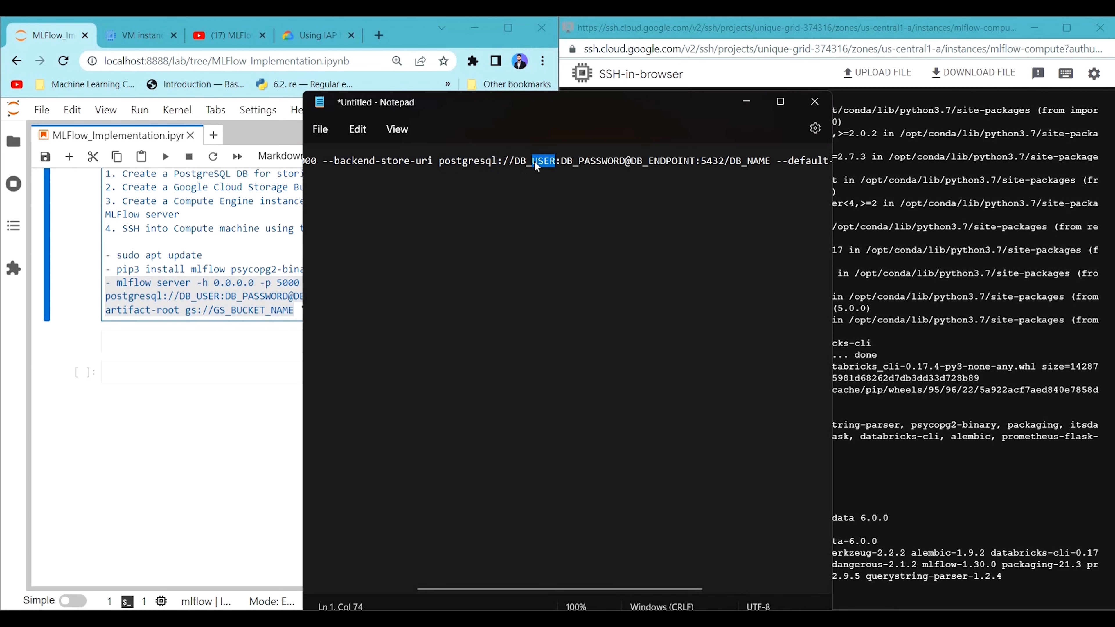
{"action": "double_click", "coordinate": [522, 162]}
{"action": "double_click", "coordinate": [536, 163]}
Switch to the Google Cloud console and look up the database username in the Users list of the Cloud SQL instance mlflow-instance-db.
{"action": "left_click", "coordinate": [147, 35]}
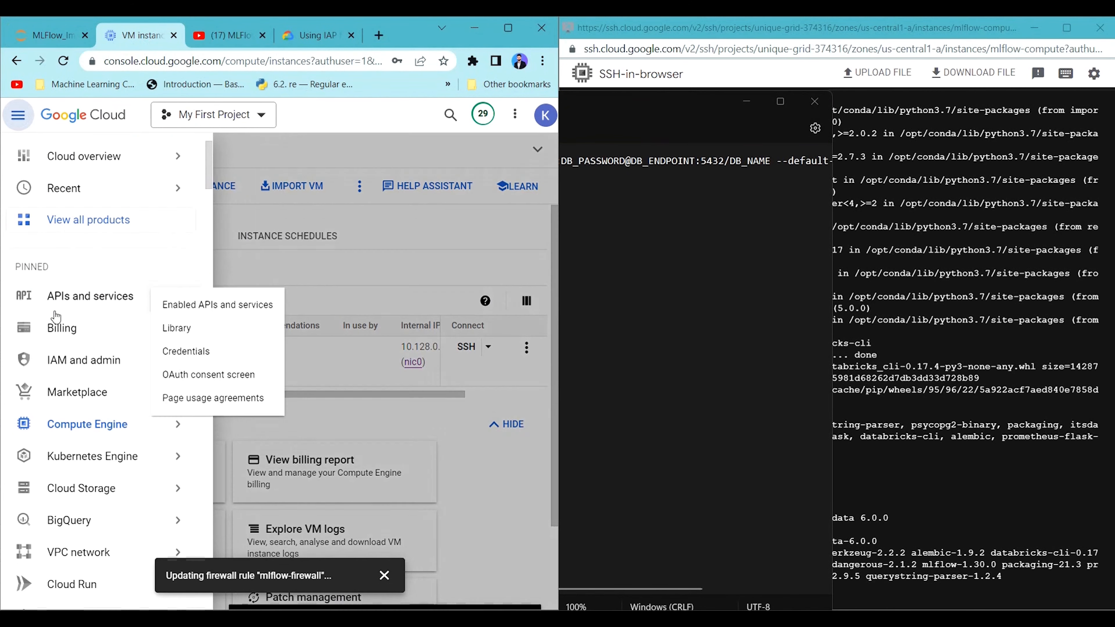
{"action": "scroll", "coordinate": [66, 285], "scroll_direction": "down", "scroll_amount": 8}
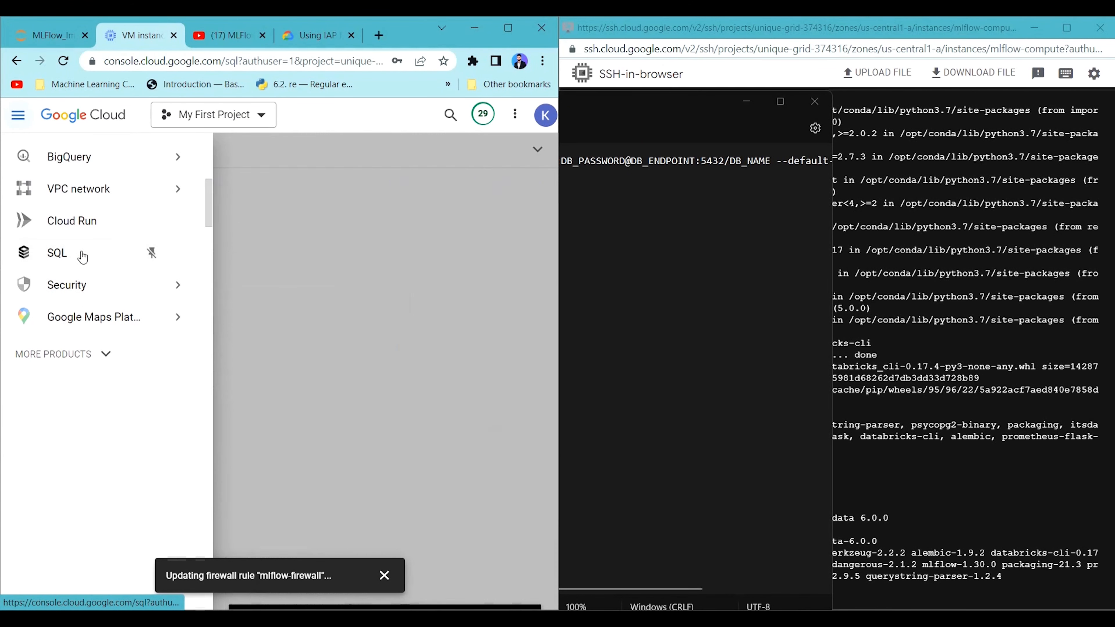
{"action": "left_click", "coordinate": [81, 258]}
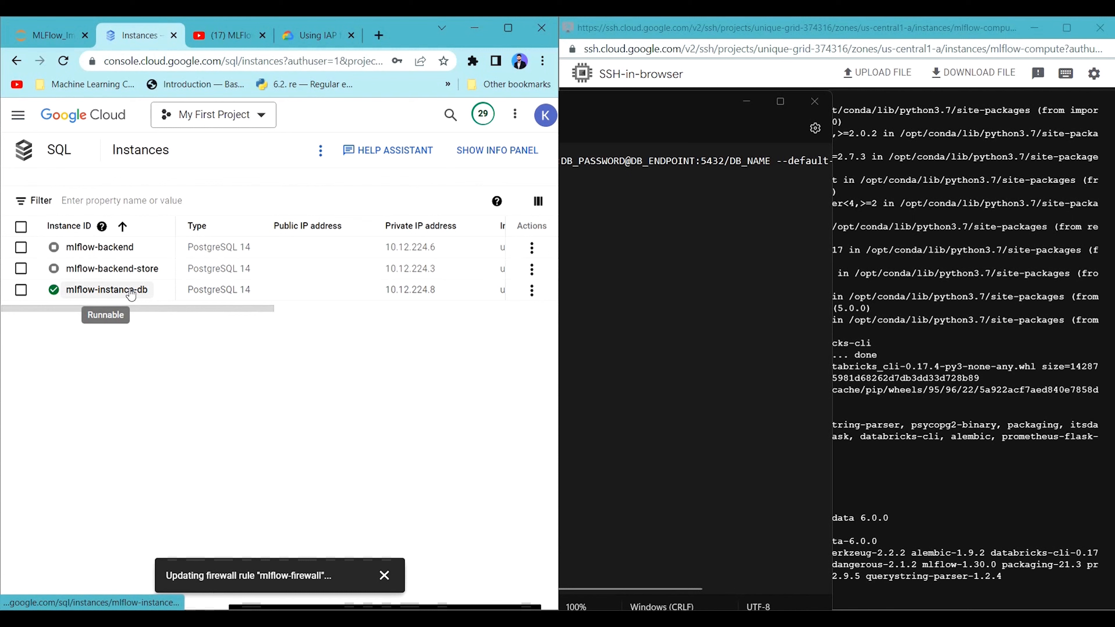
{"action": "left_click", "coordinate": [125, 290]}
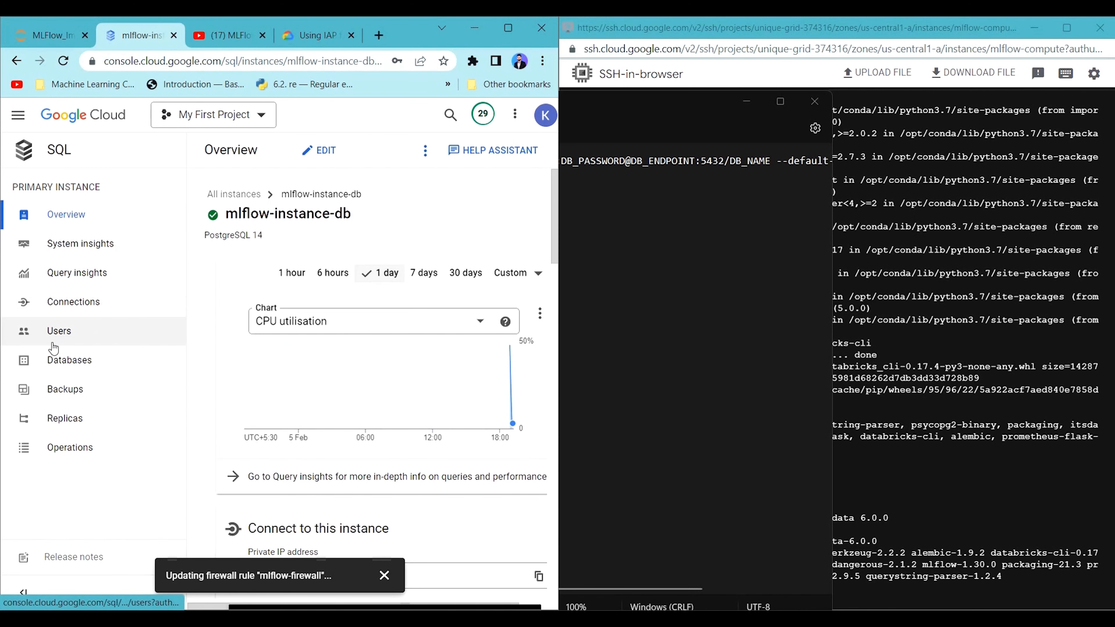
{"action": "left_click", "coordinate": [77, 334]}
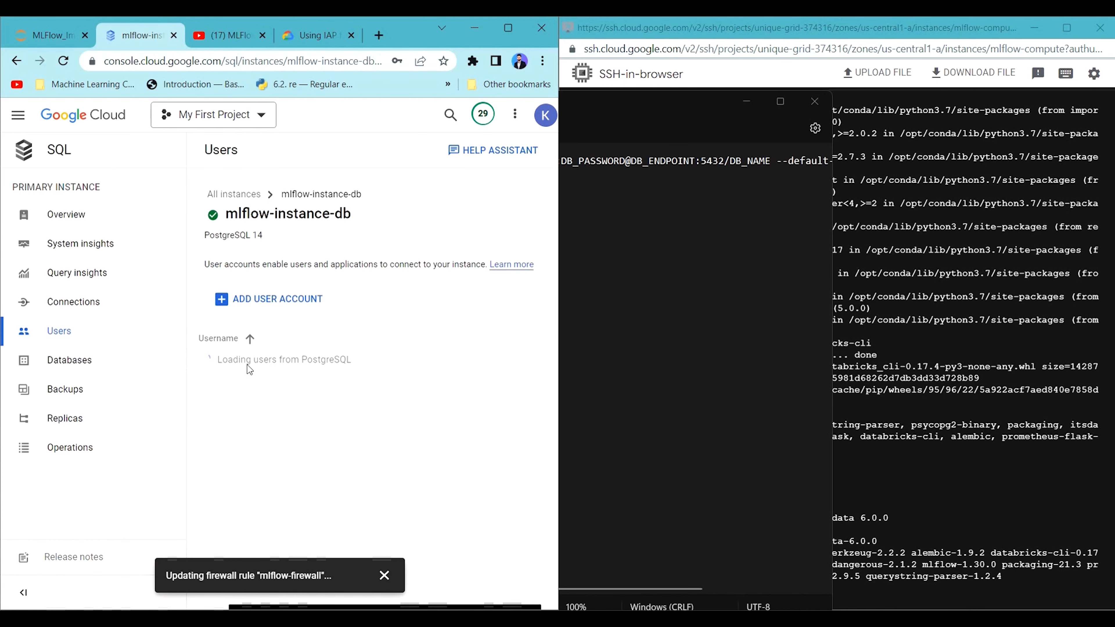
{"action": "double_click", "coordinate": [282, 358]}
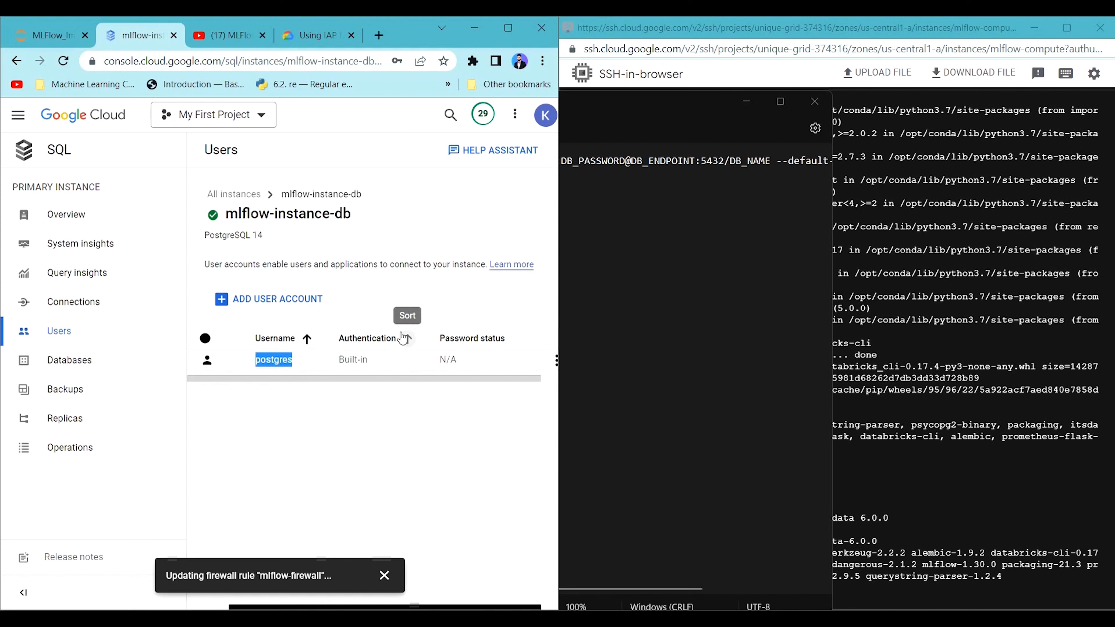
Replace the DB_USER placeholder in the Notepad mlflow server command with postgres.
{"action": "left_click", "coordinate": [686, 197]}
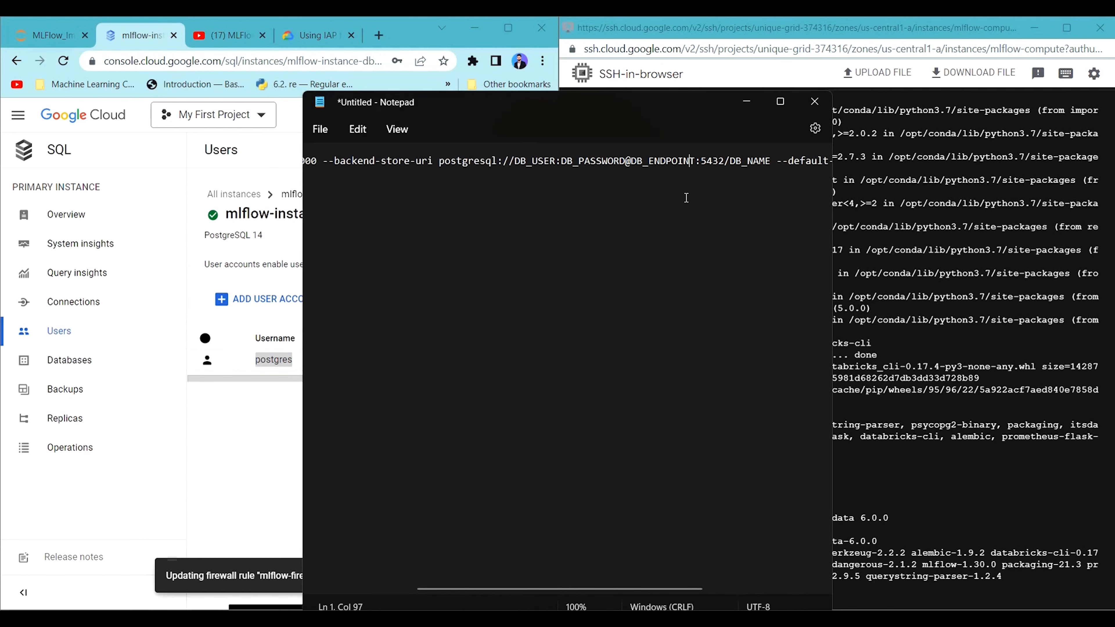
{"action": "double_click", "coordinate": [538, 162]}
{"action": "key", "text": "BackSpace"}
{"action": "key", "text": "BackSpace"}
{"action": "key", "text": "BackSpace"}
{"action": "key", "text": "BackSpace"}
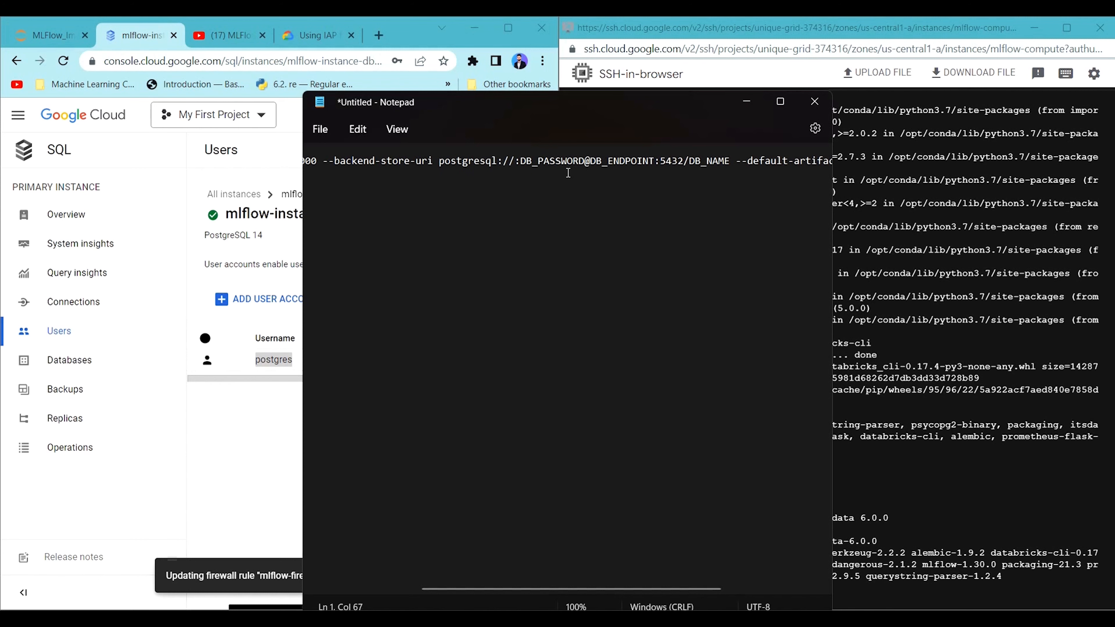
{"action": "type", "text": "postgres"}
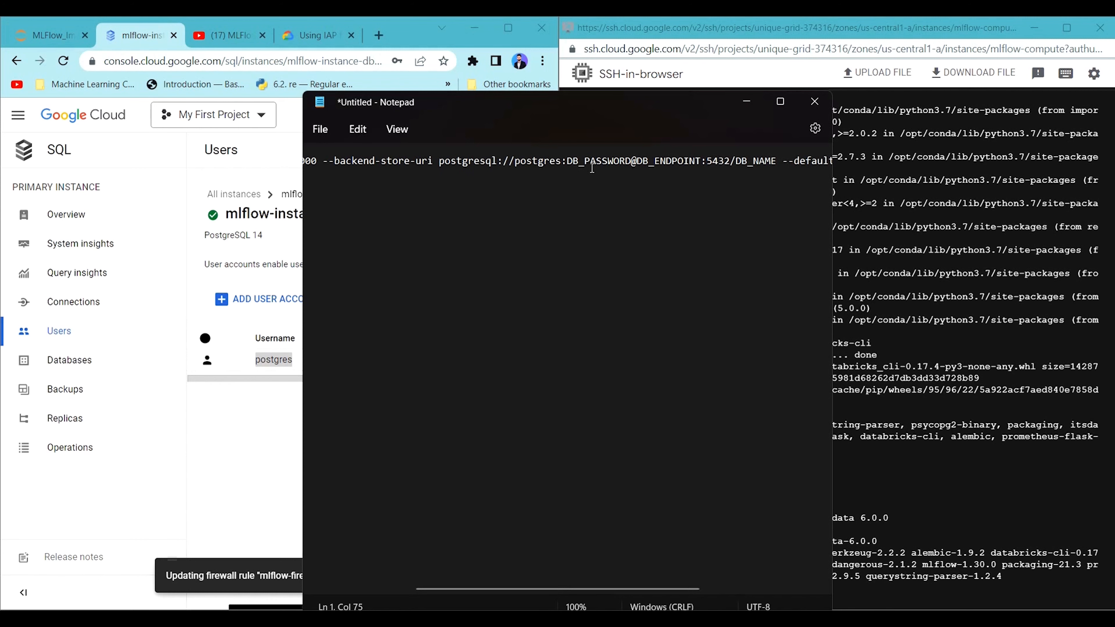
Replace the DB_PASSWORD placeholder in the Notepad mlflow server command with the database password.
{"action": "double_click", "coordinate": [595, 163]}
{"action": "key", "text": "BackSpace"}
{"action": "key", "text": "BackSpace"}
{"action": "key", "text": "BackSpace"}
{"action": "key", "text": "BackSpace"}
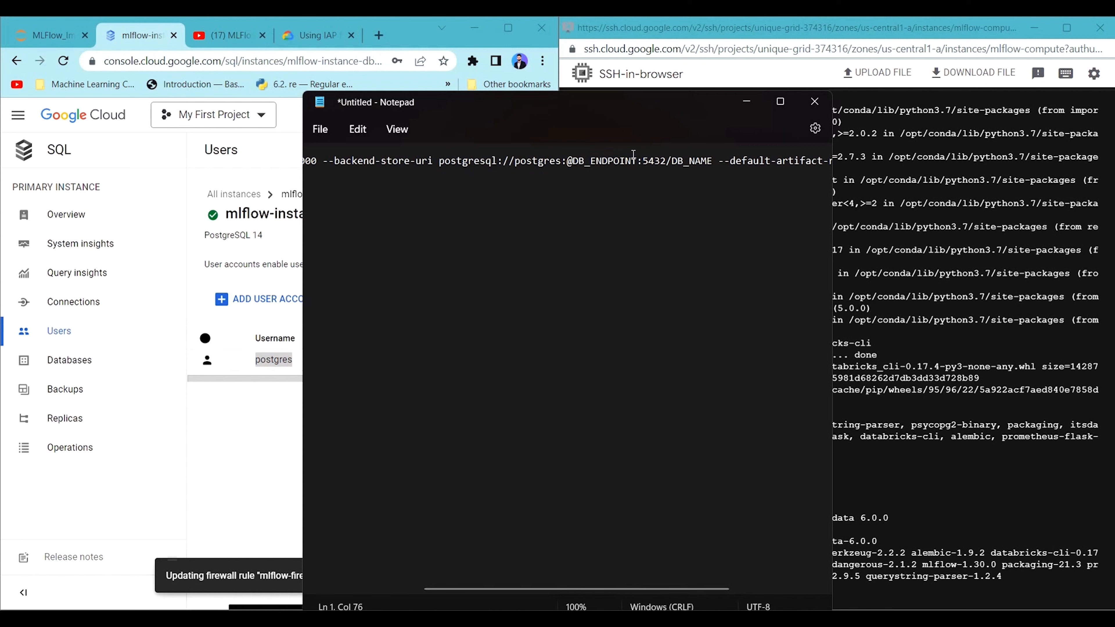
{"action": "type", "text": "mlflow"}
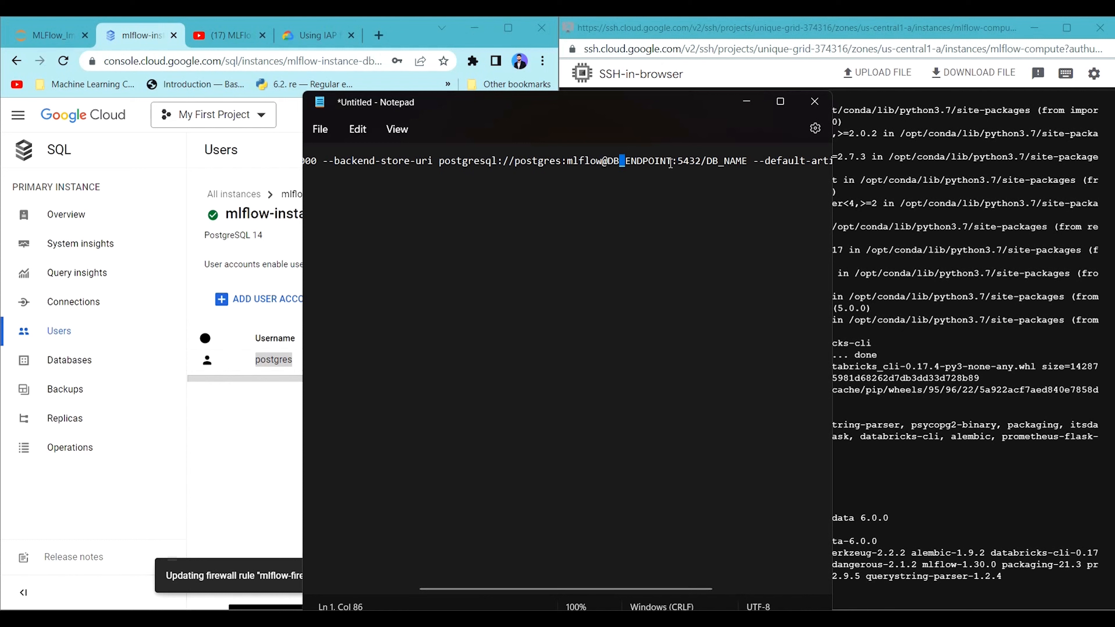
Copy the private IP address from the Cloud SQL overview of mlflow-instance-db and return to the Notepad command.
{"action": "left_click_drag", "start_coordinate": [670, 164], "coordinate": [609, 165]}
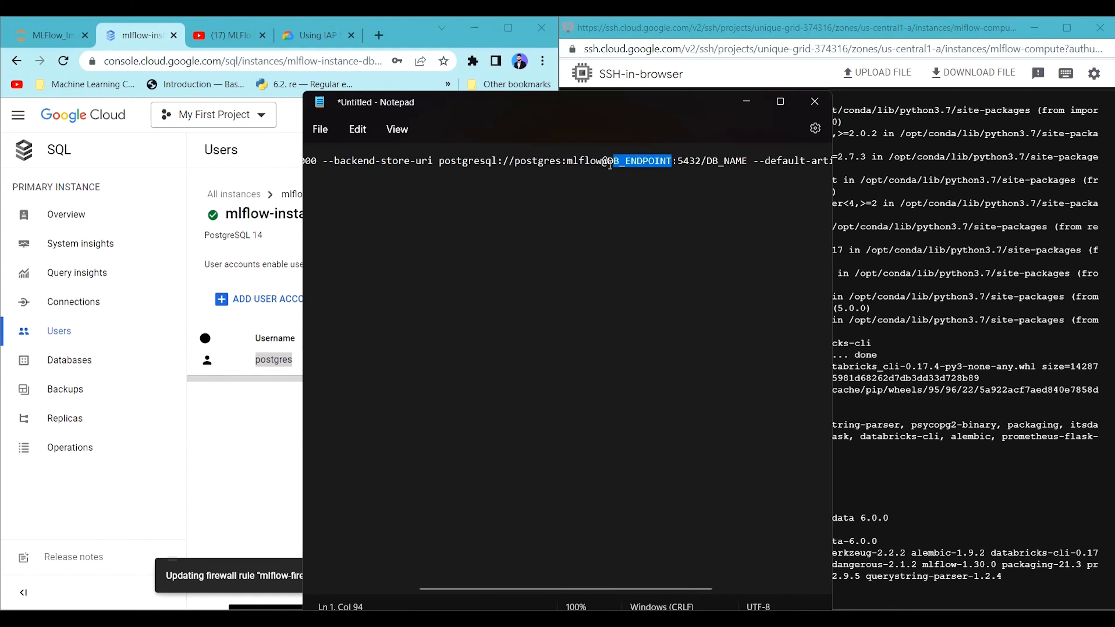
{"action": "left_click", "coordinate": [206, 151]}
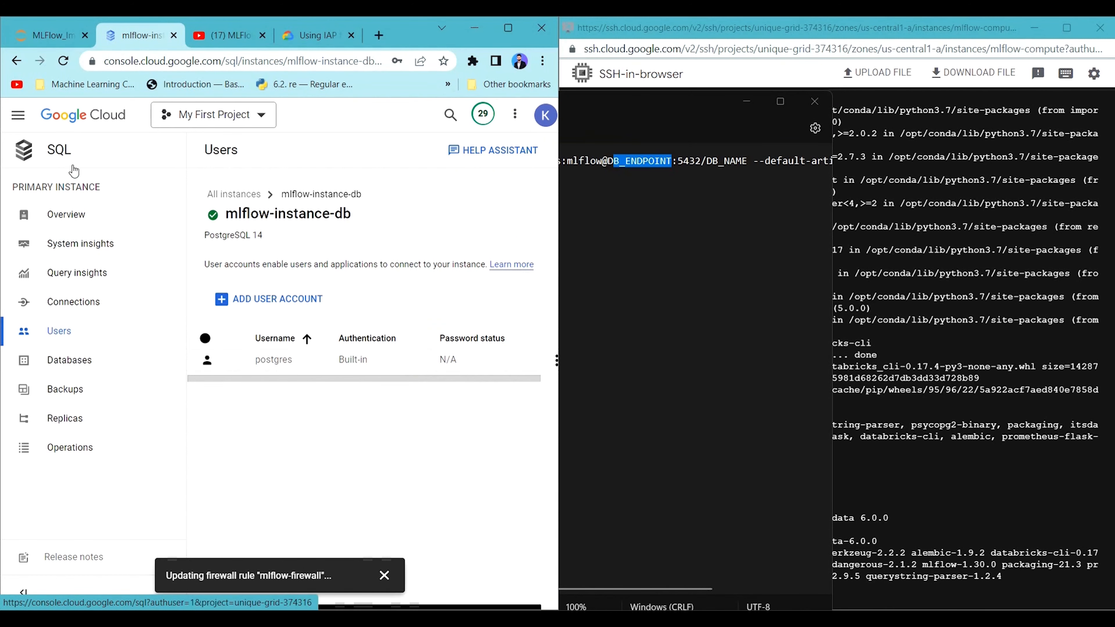
{"action": "left_click", "coordinate": [172, 218]}
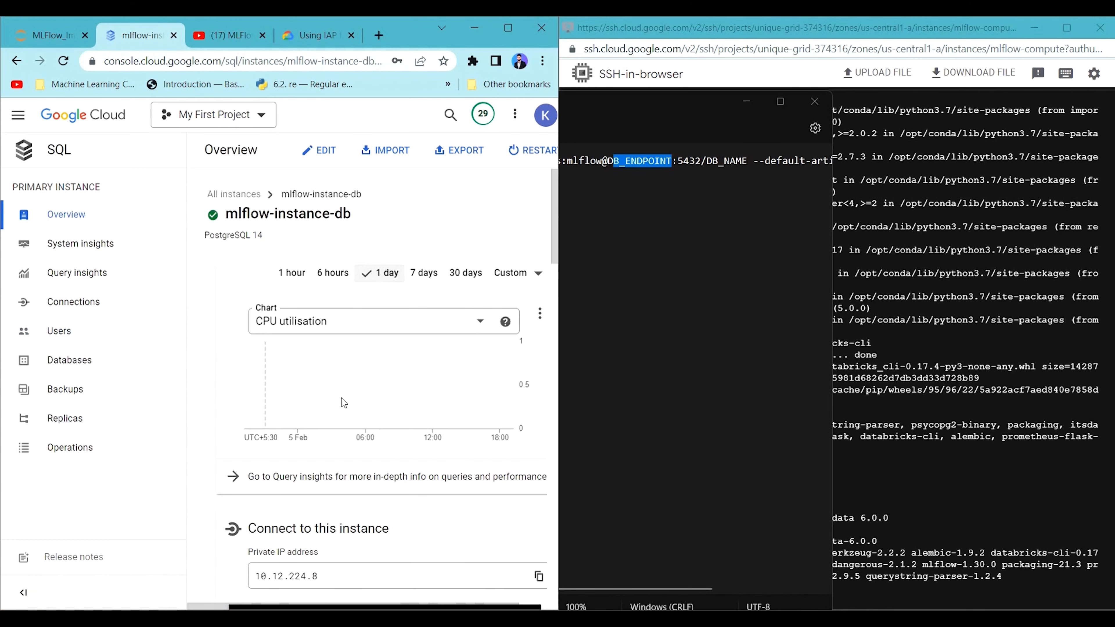
{"action": "scroll", "coordinate": [344, 402], "scroll_direction": "down", "scroll_amount": 5}
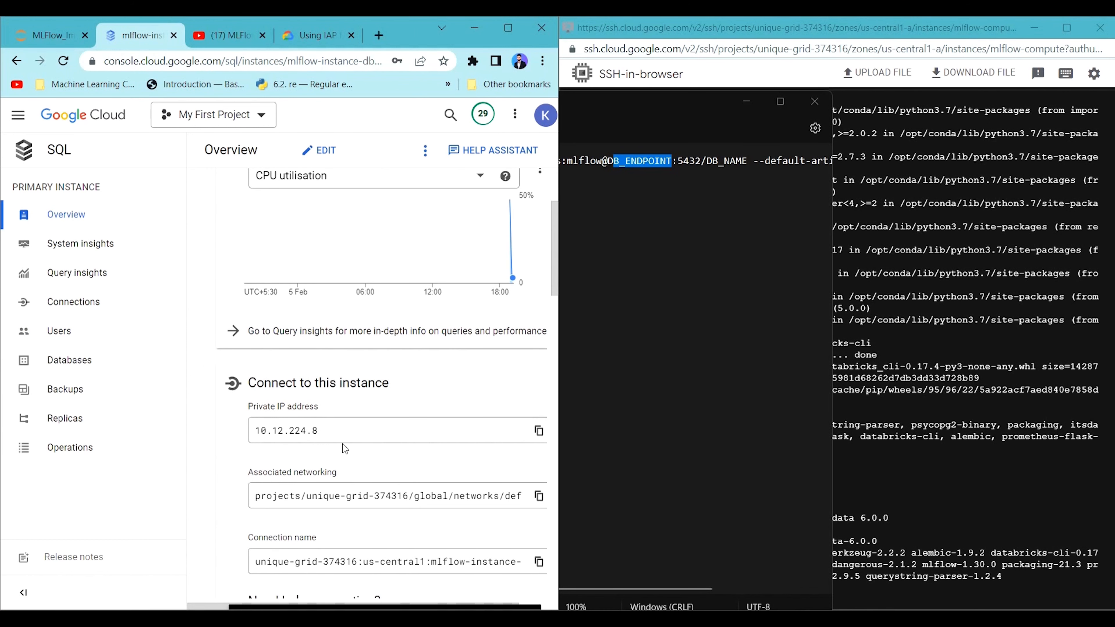
{"action": "left_click_drag", "start_coordinate": [253, 407], "coordinate": [302, 407]}
{"action": "left_click", "coordinate": [539, 430]}
{"action": "left_click", "coordinate": [700, 249]}
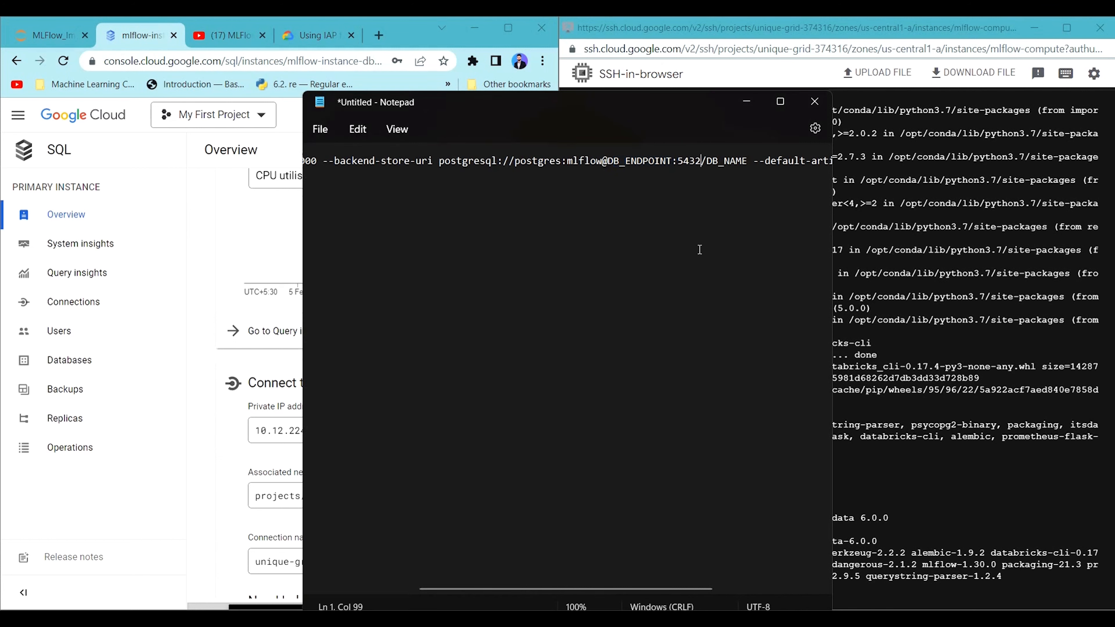
Replace the DB_ENDPOINT placeholder in the connection string with the copied private IP address 10.12.224.8.
{"action": "double_click", "coordinate": [648, 161]}
{"action": "key", "text": "BackSpace"}
{"action": "key", "text": "BackSpace"}
{"action": "key", "text": "BackSpace"}
{"action": "key", "text": "BackSpace"}
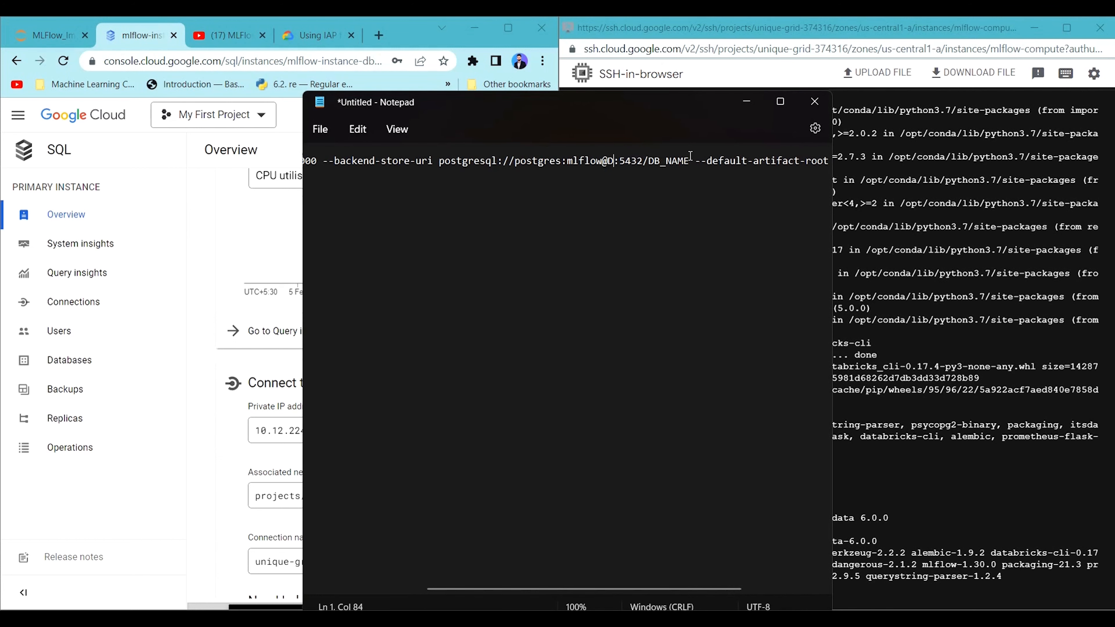
{"action": "key", "text": "ctrl+v"}
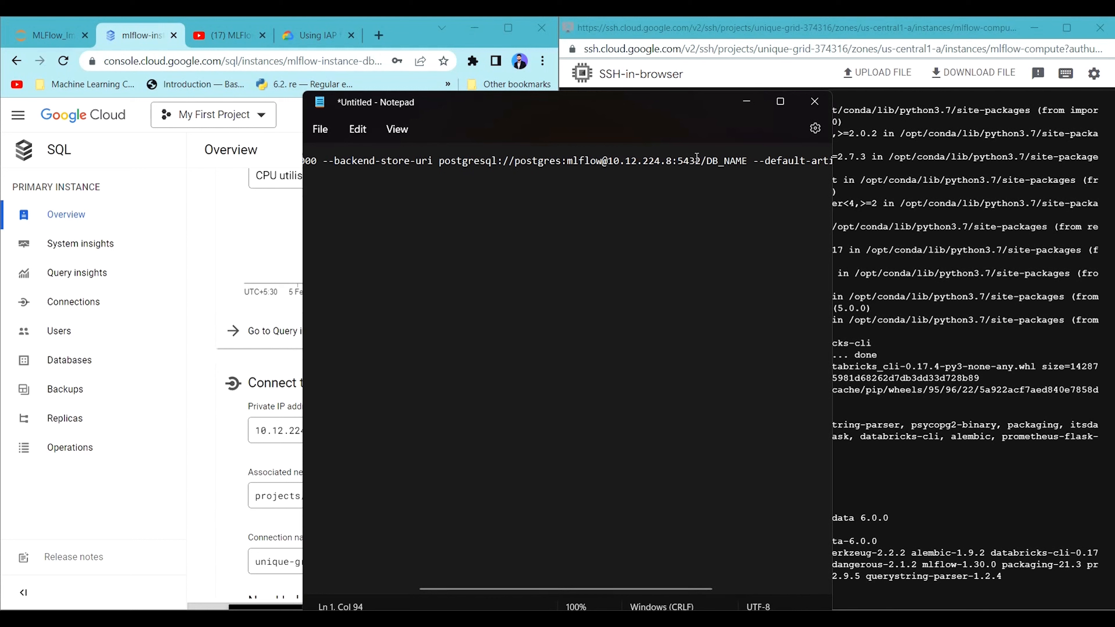
{"action": "left_click_drag", "start_coordinate": [702, 161], "coordinate": [562, 161]}
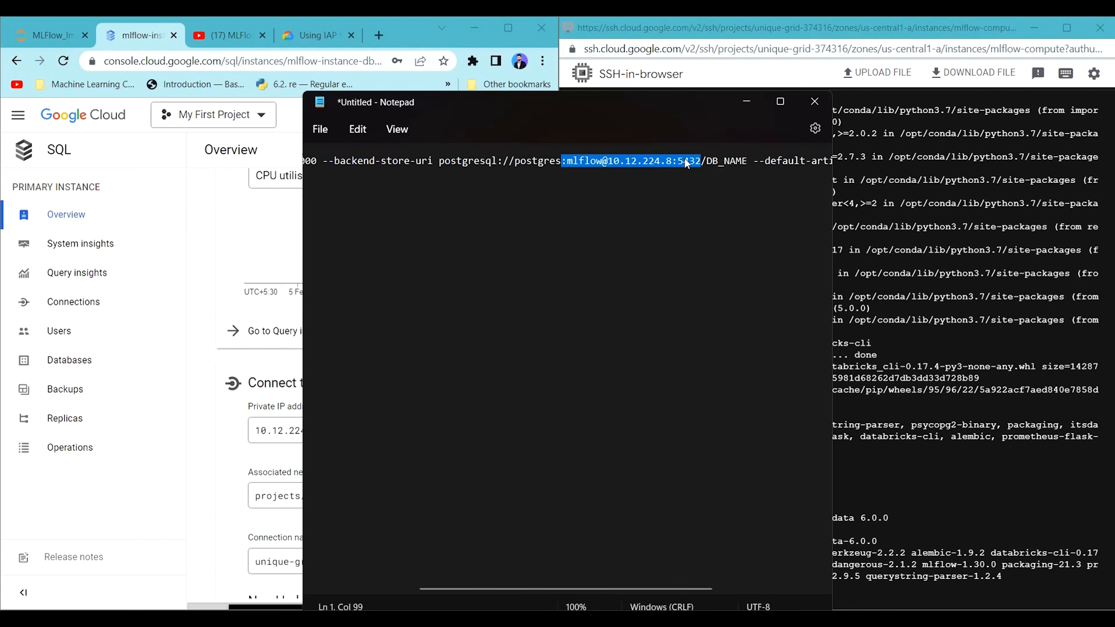
Replace the DB_NAME placeholder after port 5432 in the connection string with mlflow.
{"action": "double_click", "coordinate": [726, 162]}
{"action": "key", "text": "BackSpace"}
{"action": "key", "text": "BackSpace"}
{"action": "key", "text": "BackSpace"}
{"action": "key", "text": "BackSpace"}
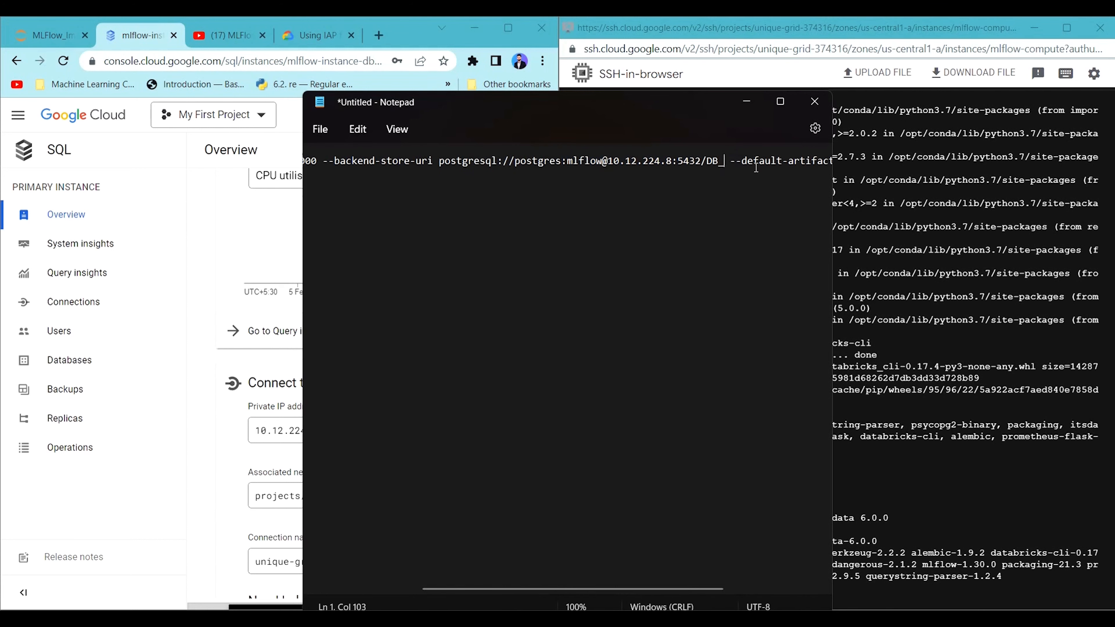
{"action": "type", "text": "mlflow"}
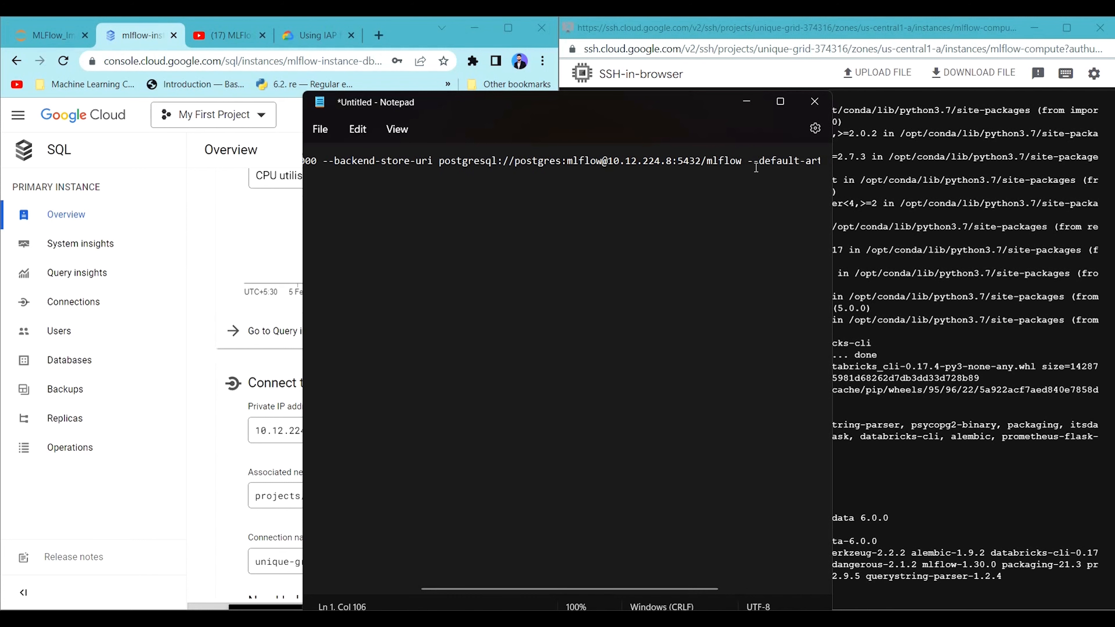
Check the database name in the Cloud SQL instance's Databases list against the PostgreSQL connection string in Notepad.
{"action": "left_click", "coordinate": [88, 371]}
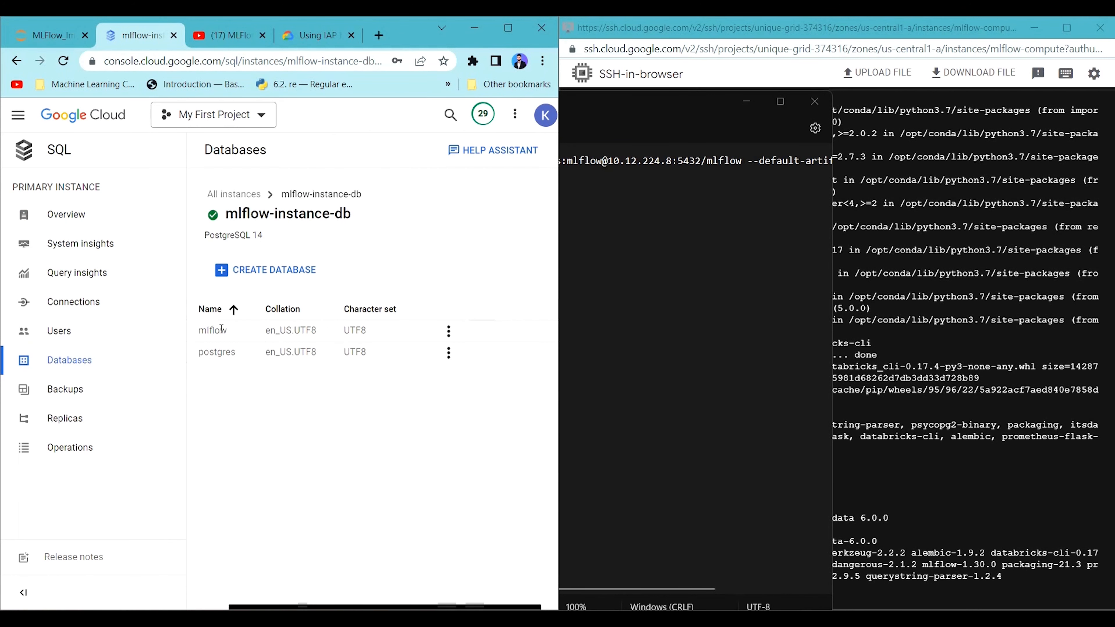
{"action": "double_click", "coordinate": [212, 330]}
{"action": "left_click", "coordinate": [732, 178]}
{"action": "left_click_drag", "start_coordinate": [741, 161], "coordinate": [439, 160]}
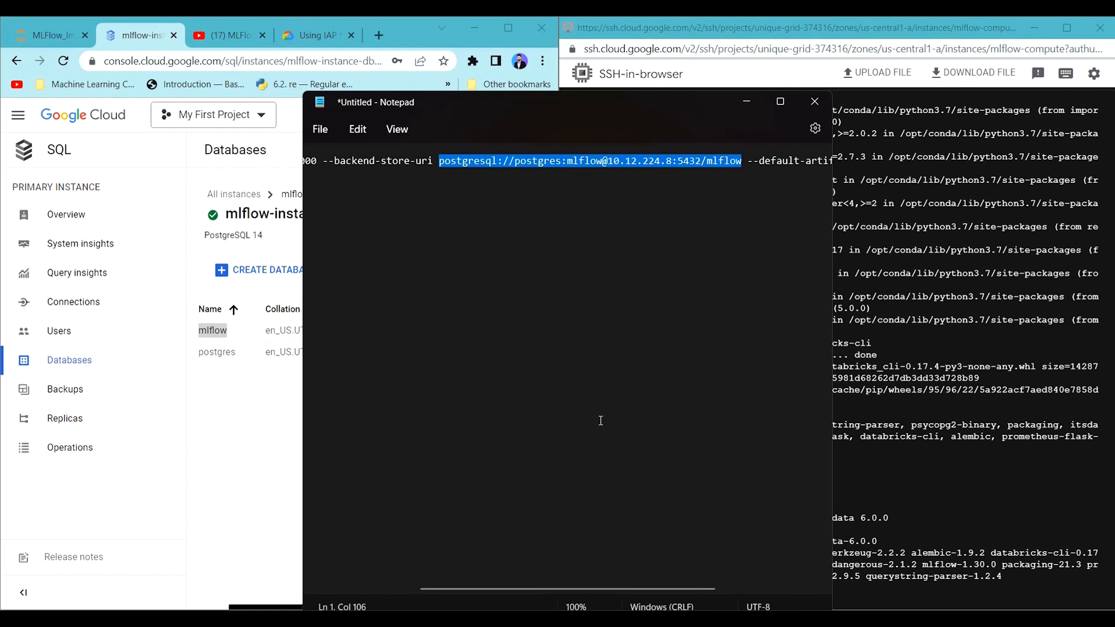
Look at the default artifact root in the command, then copy the bucket name mlflow-as from the Cloud Storage buckets list.
{"action": "left_click_drag", "start_coordinate": [674, 590], "coordinate": [797, 582]}
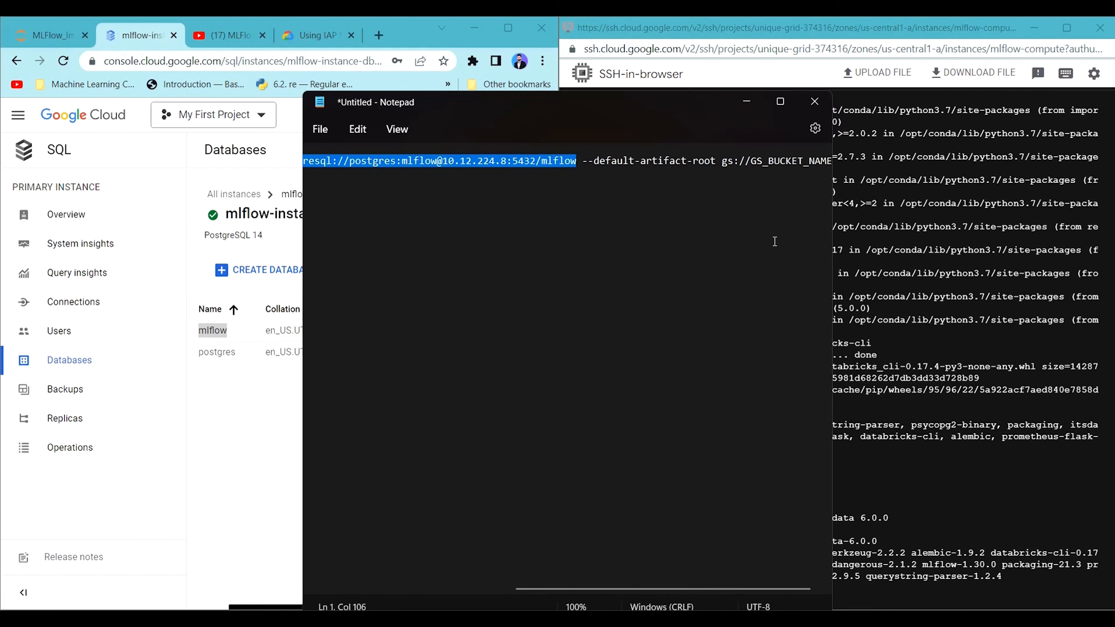
{"action": "left_click", "coordinate": [39, 131]}
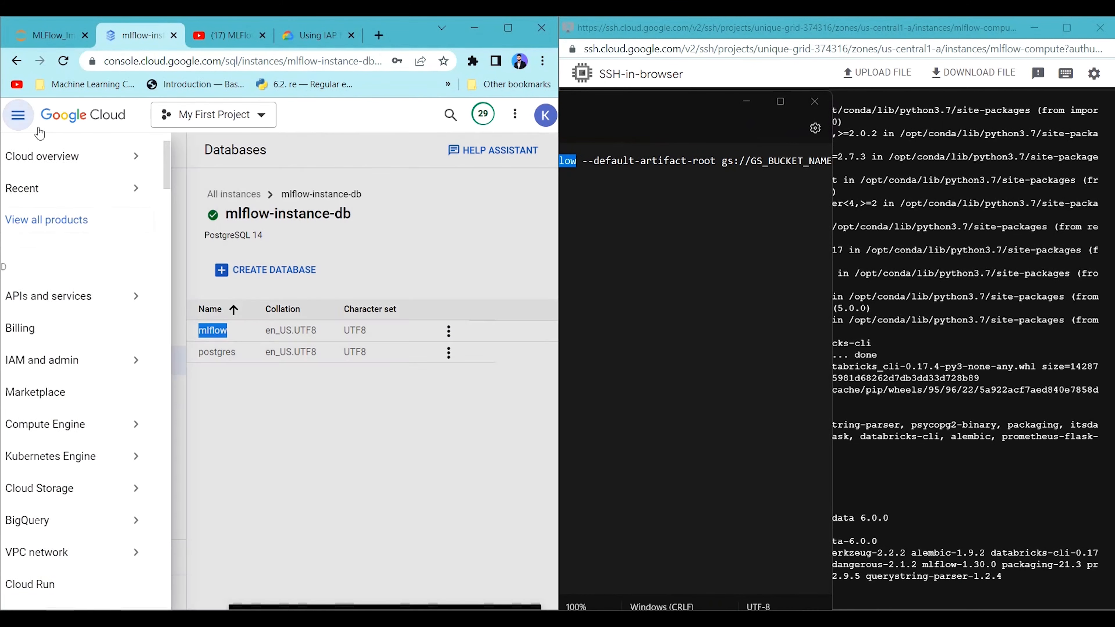
{"action": "mouse_move", "coordinate": [92, 428]}
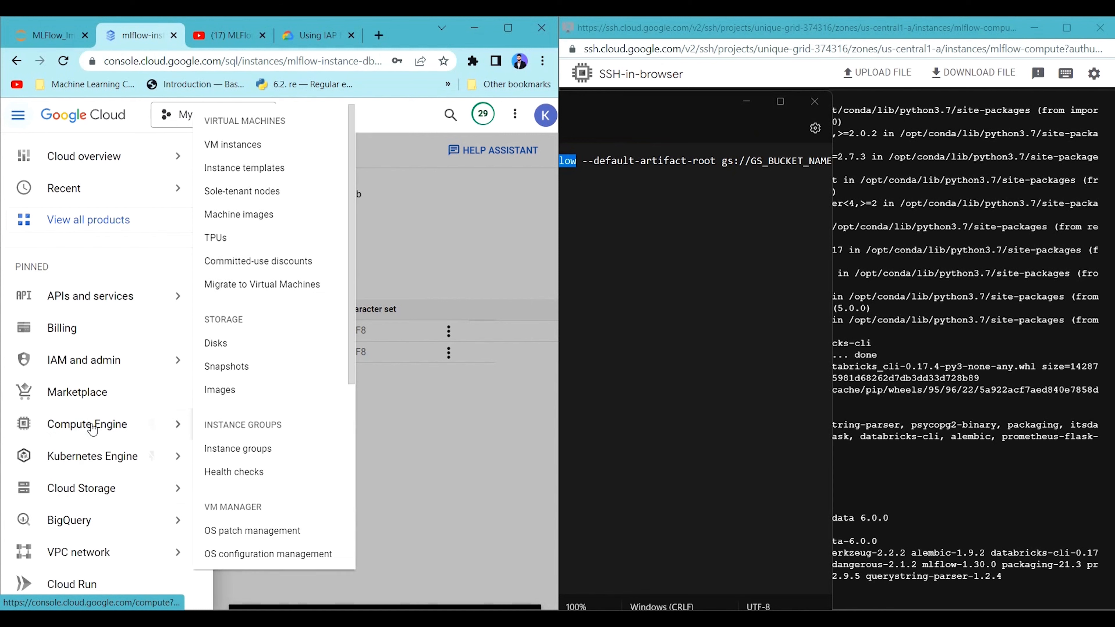
{"action": "scroll", "coordinate": [94, 513], "scroll_direction": "down", "scroll_amount": 2}
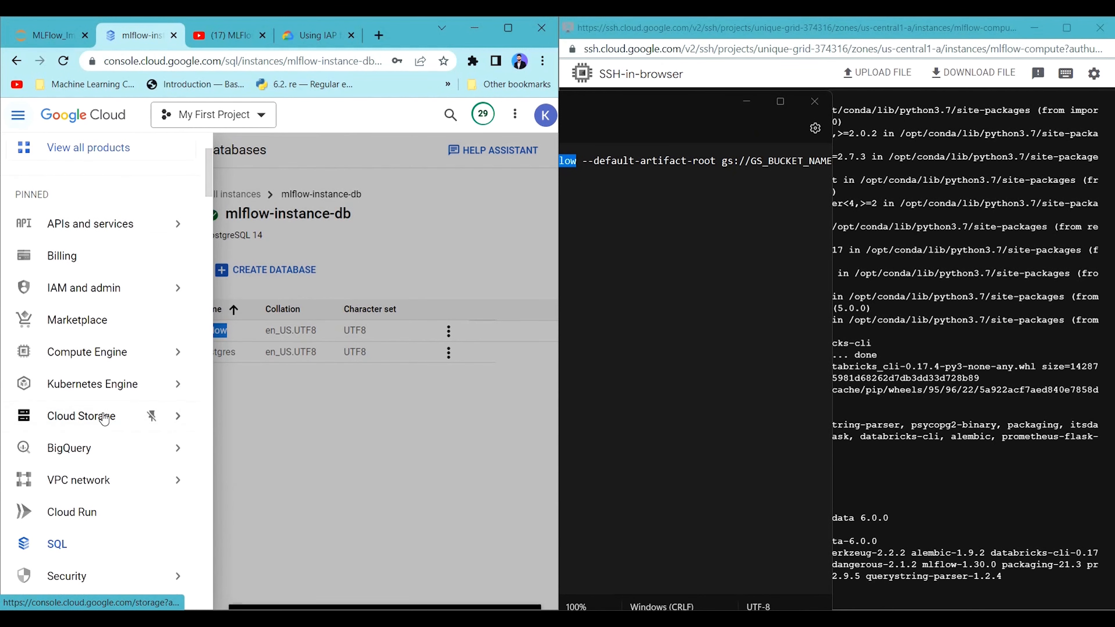
{"action": "left_click", "coordinate": [104, 419]}
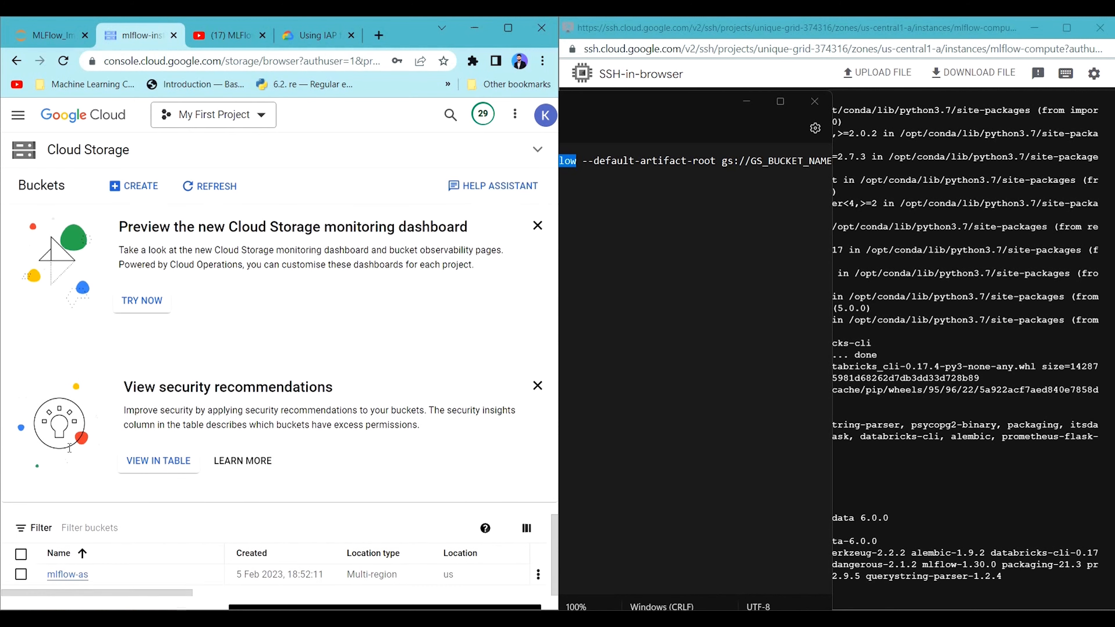
{"action": "left_click_drag", "start_coordinate": [98, 581], "coordinate": [45, 576]}
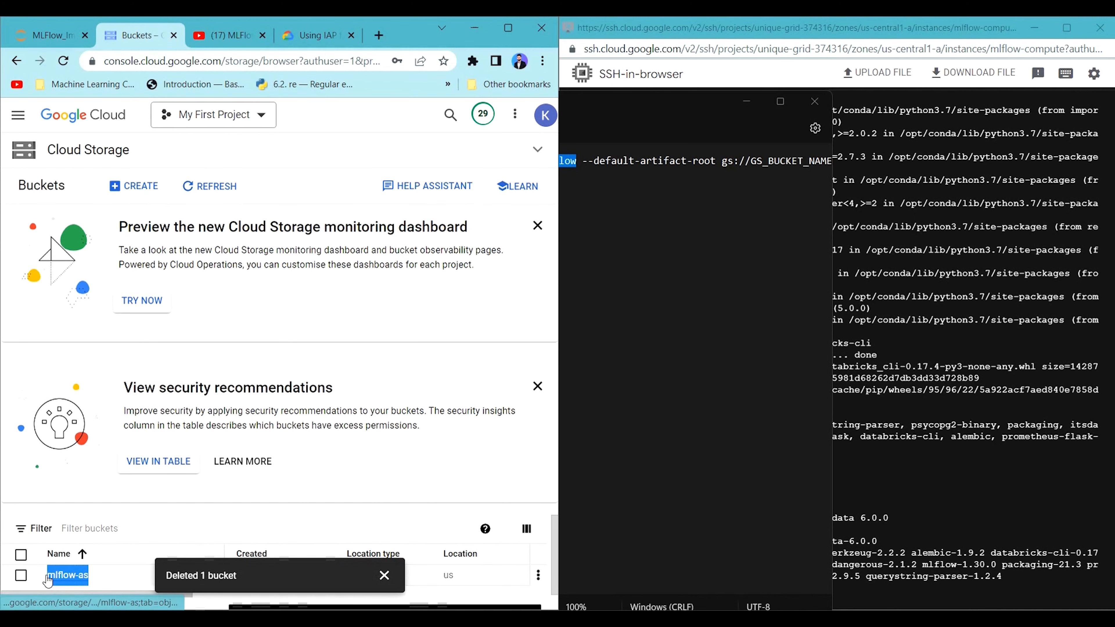
Replace the GS_BUCKET_NAME placeholder after gs:// in the Notepad command with mlflow-as.
{"action": "double_click", "coordinate": [788, 161]}
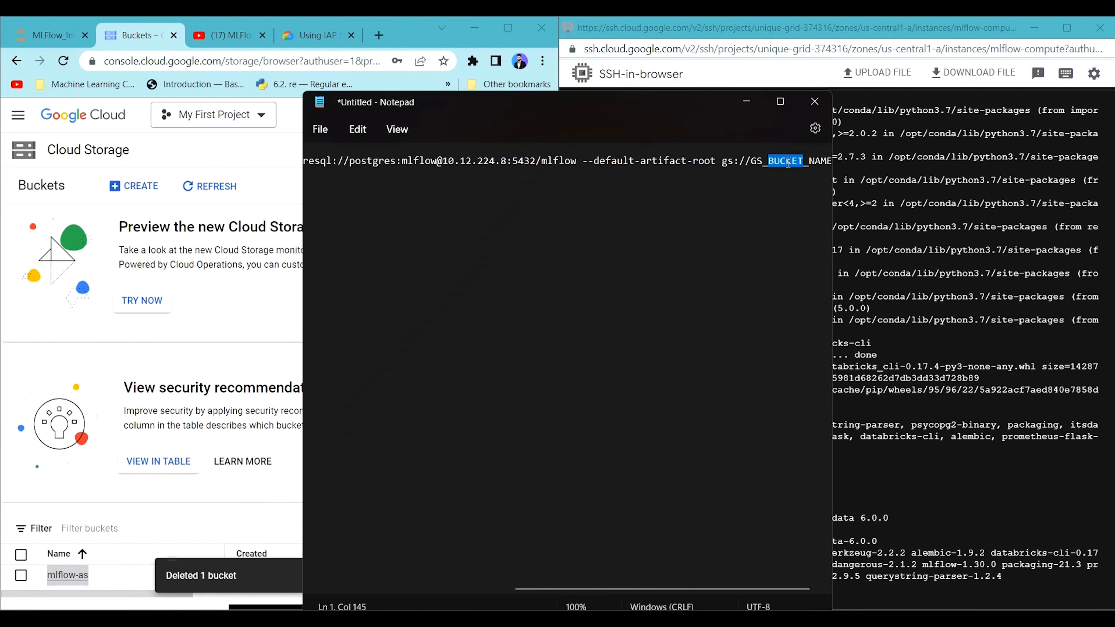
{"action": "left_click_drag", "start_coordinate": [749, 161], "coordinate": [829, 163]}
{"action": "key", "text": "BackSpace"}
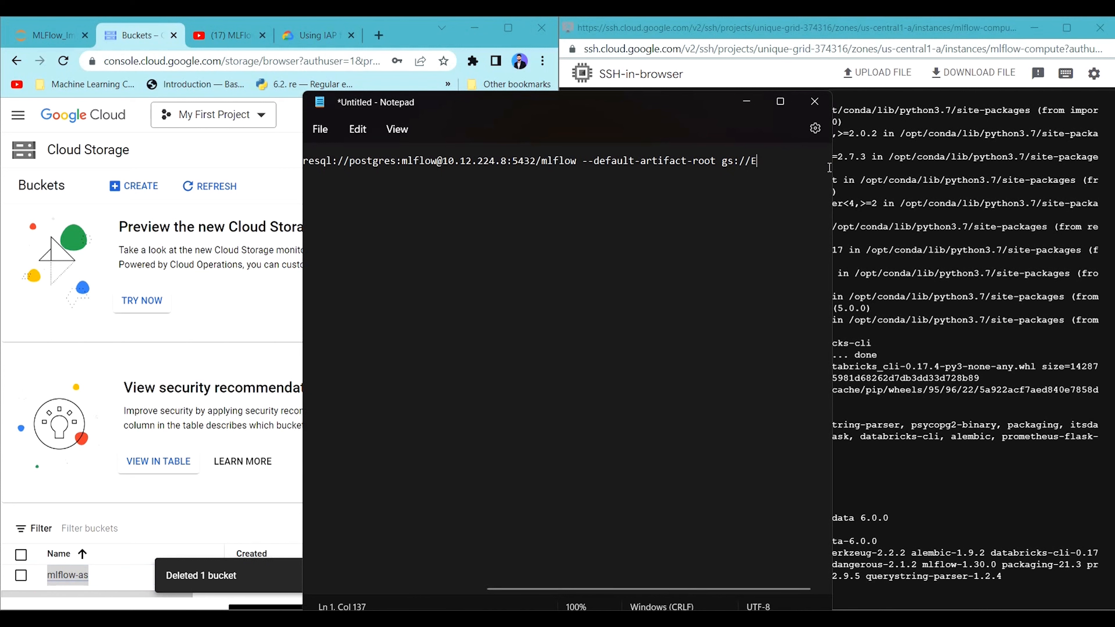
{"action": "key", "text": "BackSpace"}
{"action": "key", "text": "ctrl+v"}
Copy the completed mlflow server command, including the database password, from Notepad and run it in the mlflow-compute SSH session.
{"action": "left_click_drag", "start_coordinate": [811, 161], "coordinate": [269, 160]}
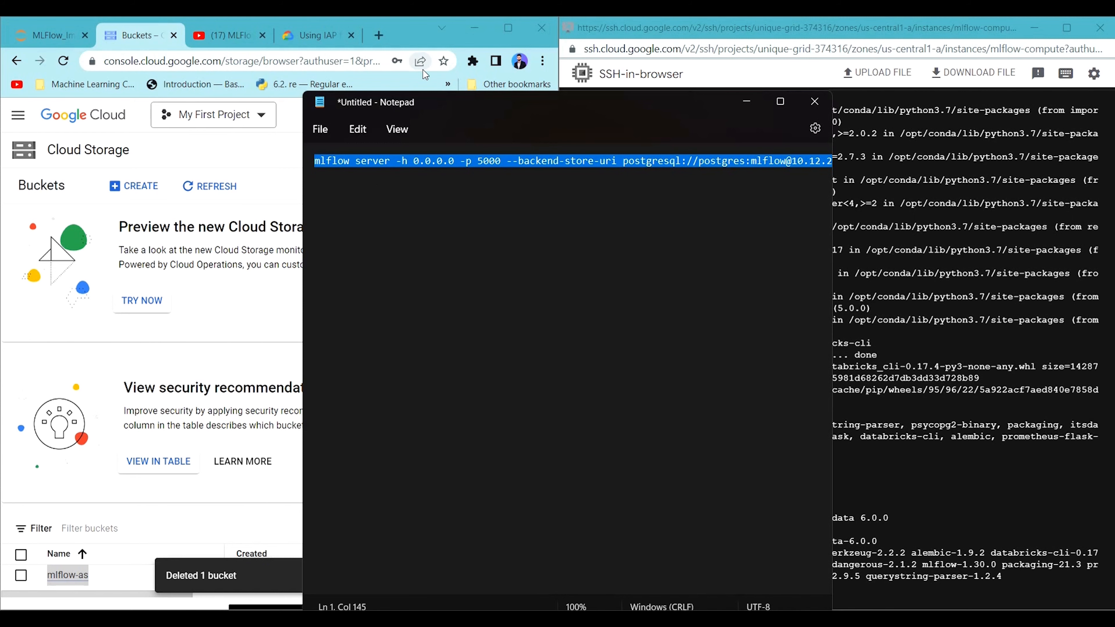
{"action": "left_click", "coordinate": [746, 101]}
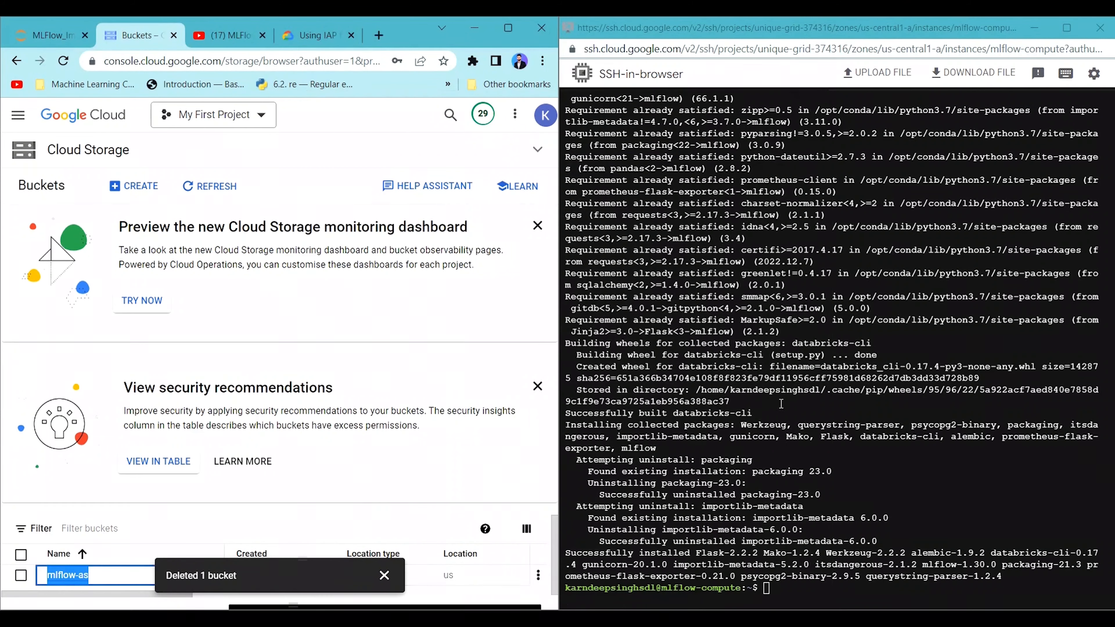
{"action": "left_click", "coordinate": [805, 526]}
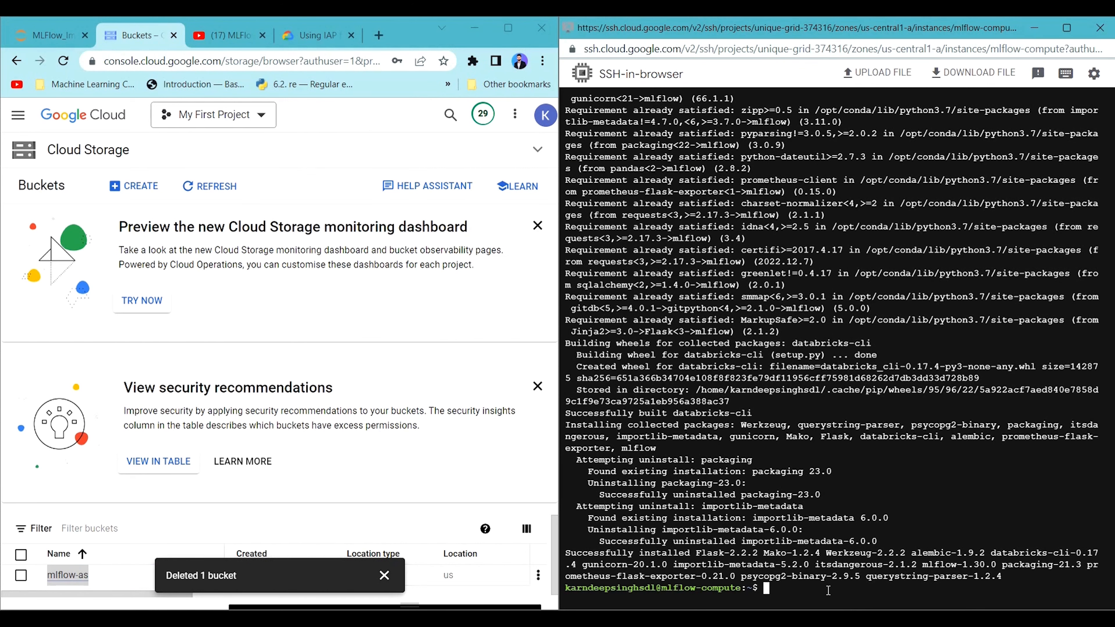
{"action": "key", "text": "ctrl+v"}
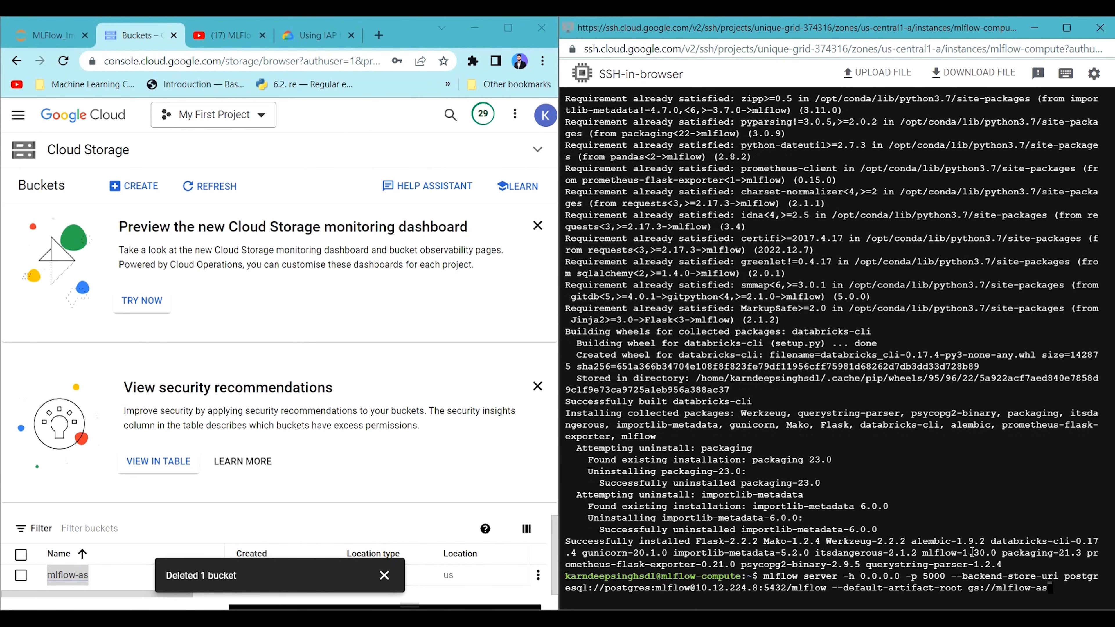
{"action": "key", "text": "Return"}
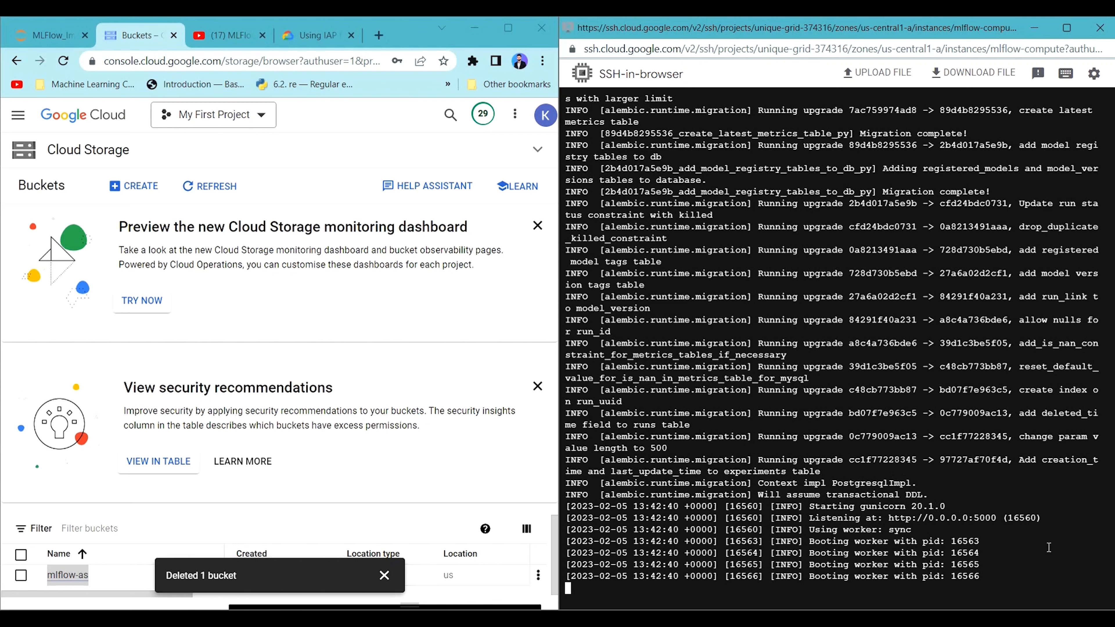
{"action": "left_click_drag", "start_coordinate": [1052, 518], "coordinate": [807, 518]}
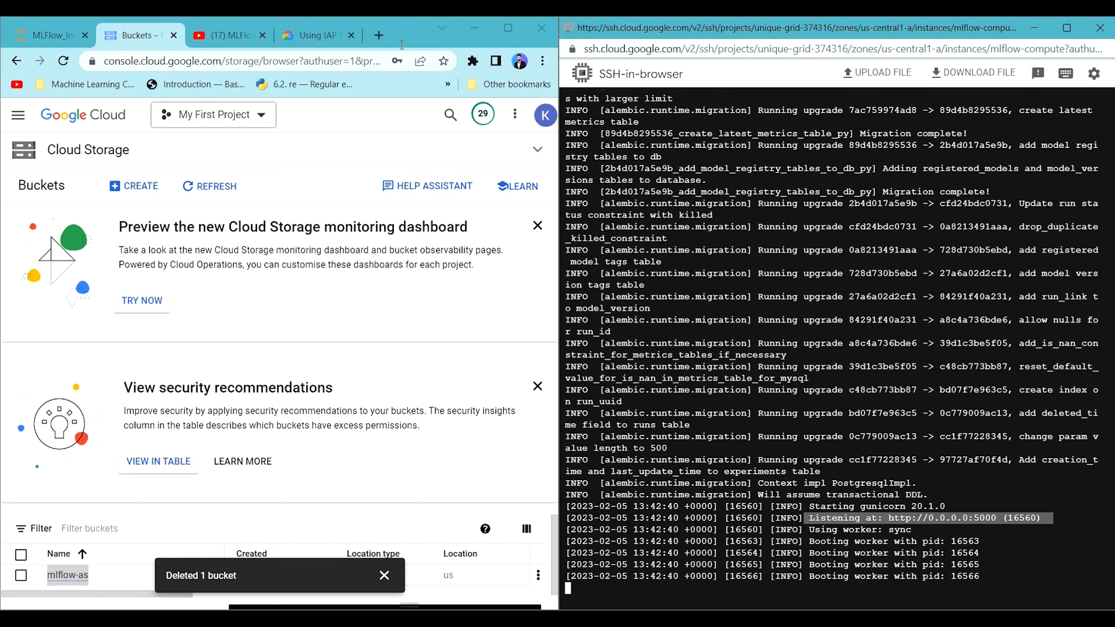
Enlarge the Google Cloud console window and copy the external IP of mlflow-compute from the Compute Engine VM instances list.
{"action": "left_click", "coordinate": [500, 32]}
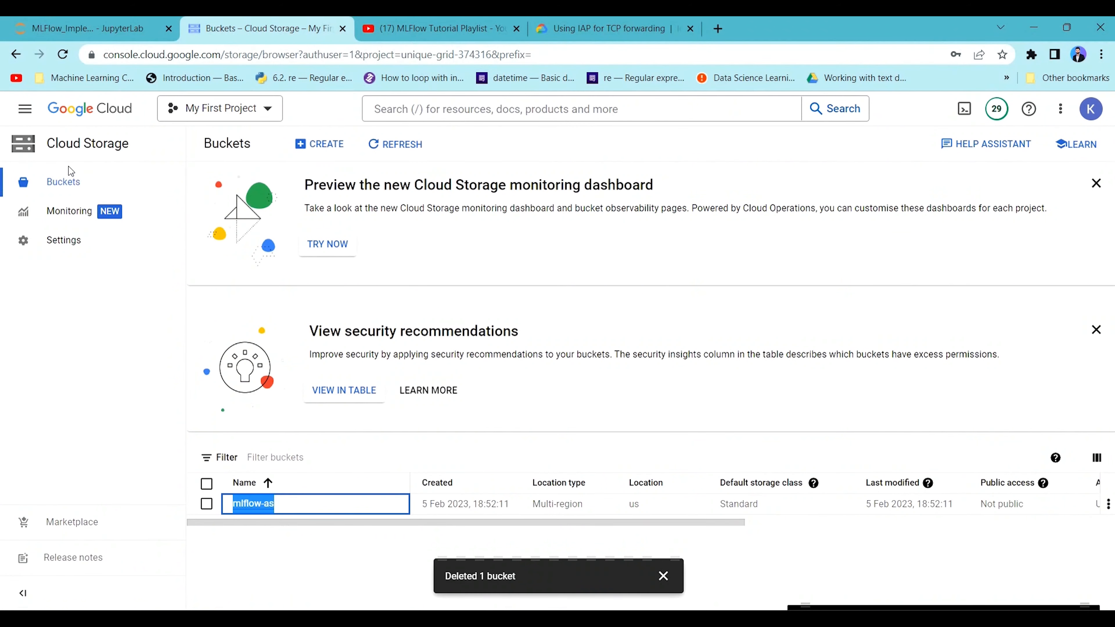
{"action": "left_click", "coordinate": [14, 115]}
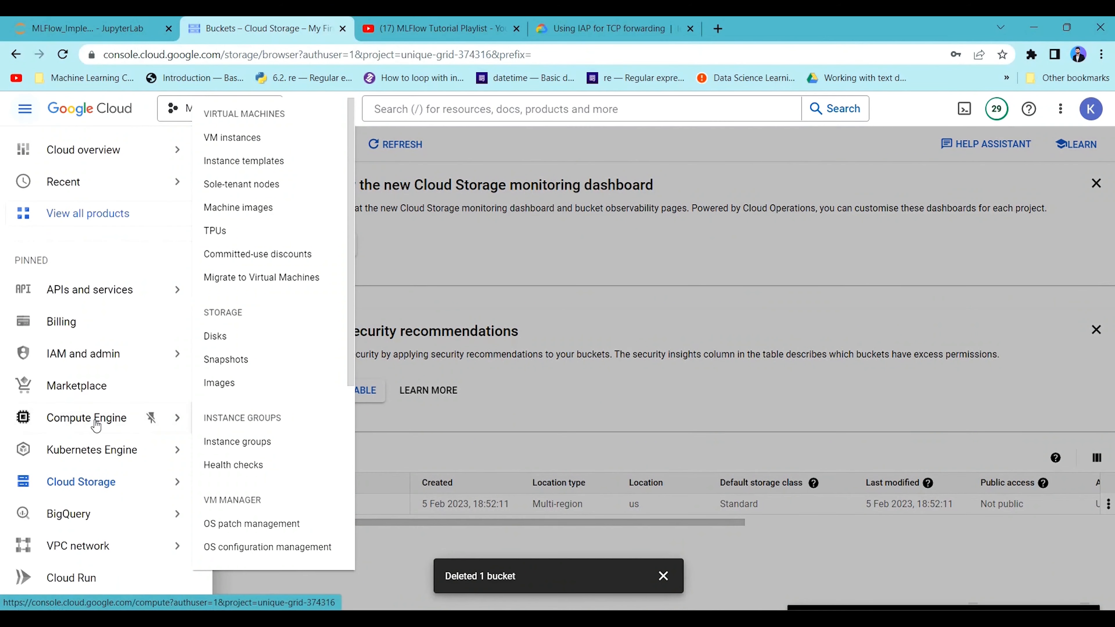
{"action": "left_click", "coordinate": [96, 424]}
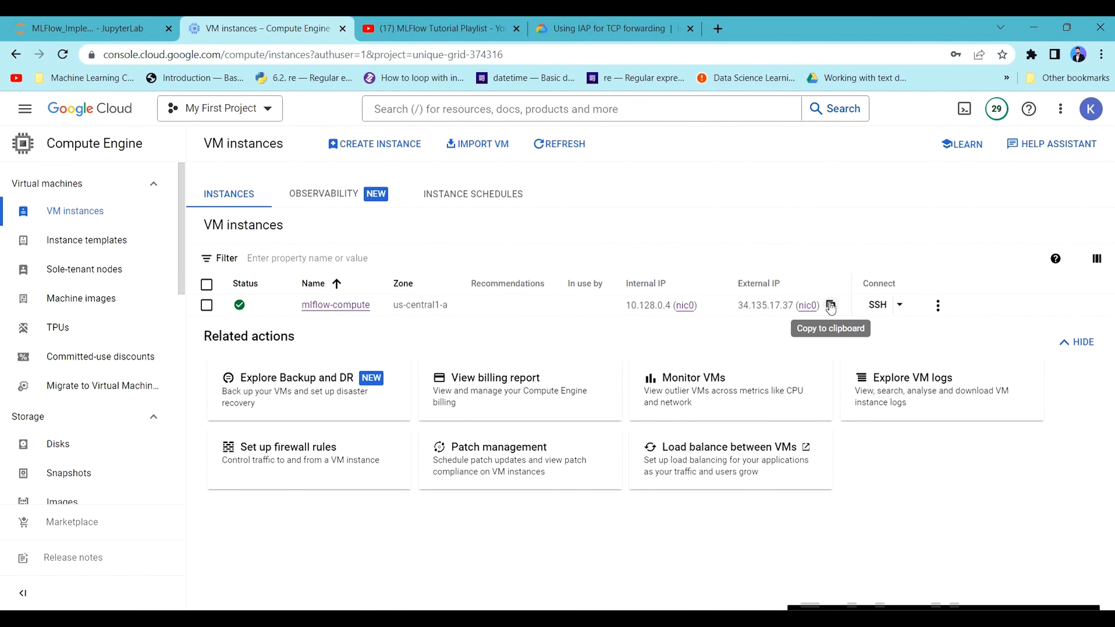
Open the MLflow server at 34.135.17.37:5000 in a new browser tab.
{"action": "left_click", "coordinate": [718, 28]}
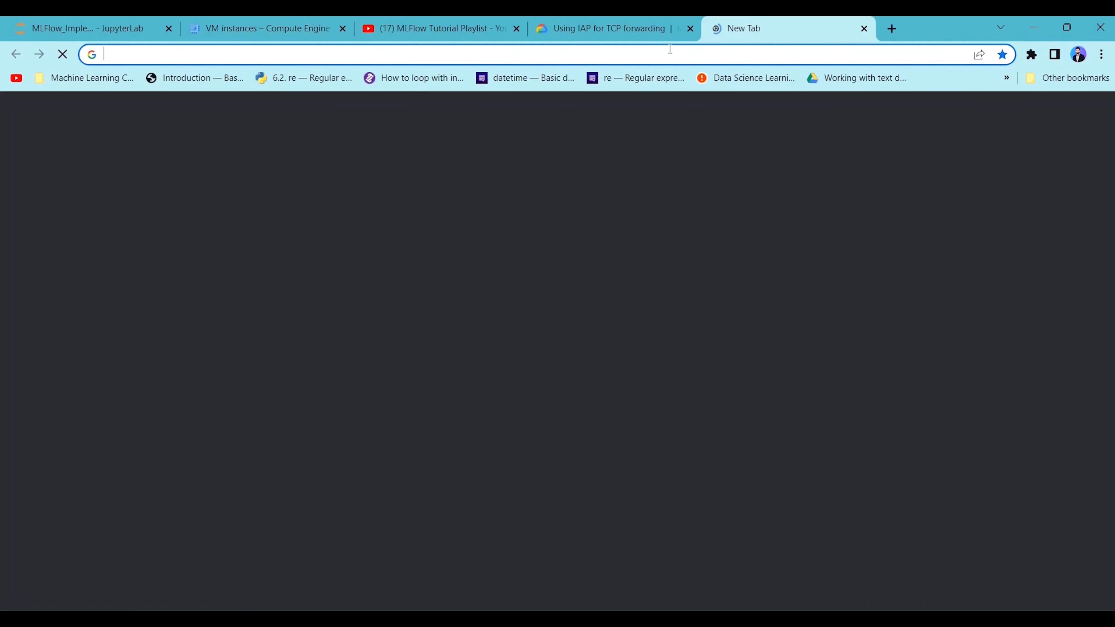
{"action": "type", "text": "34.135.17.37"}
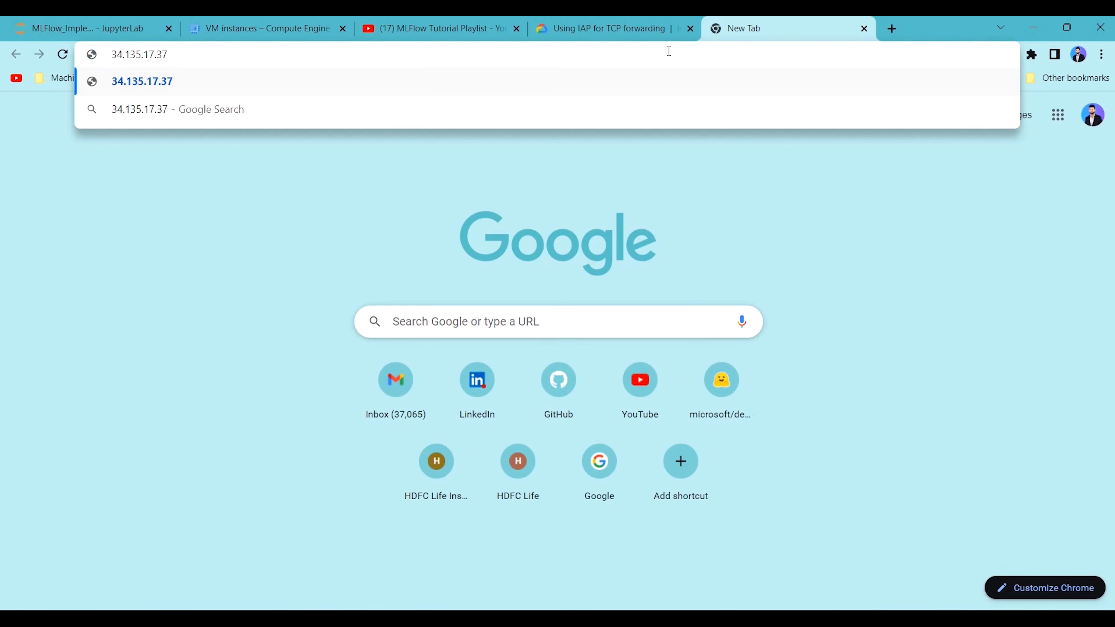
{"action": "type", "text": ":5000"}
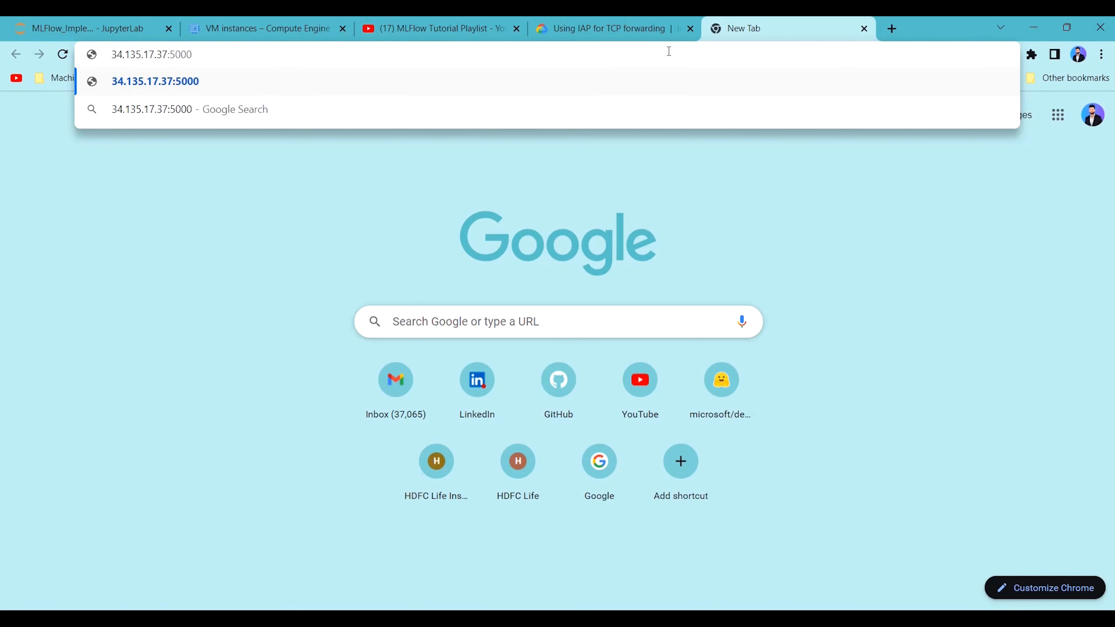
{"action": "key", "text": "Return"}
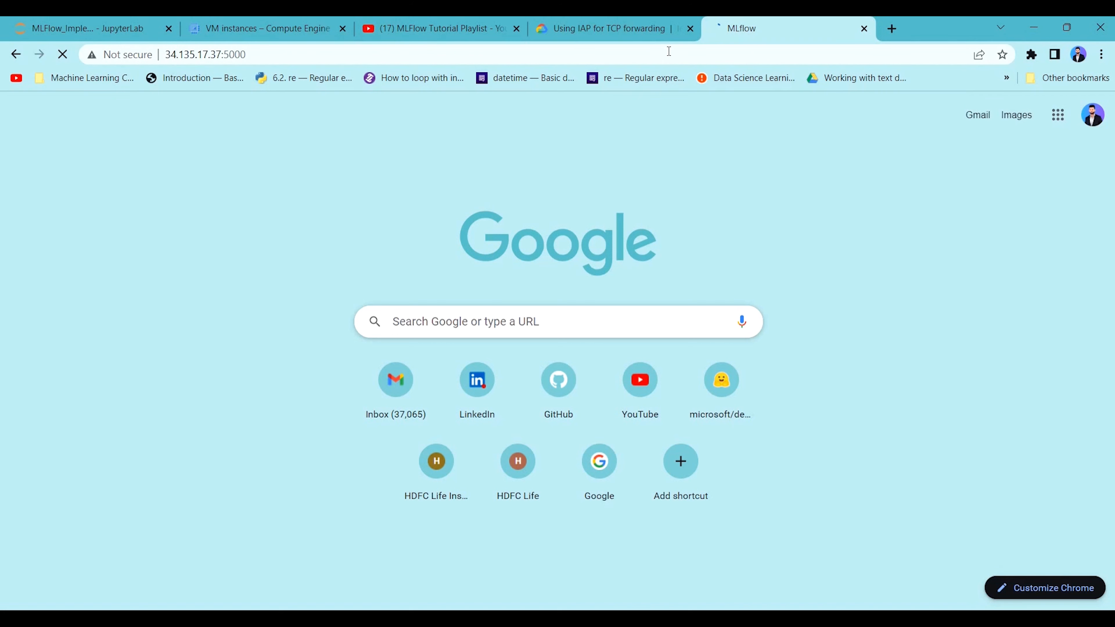
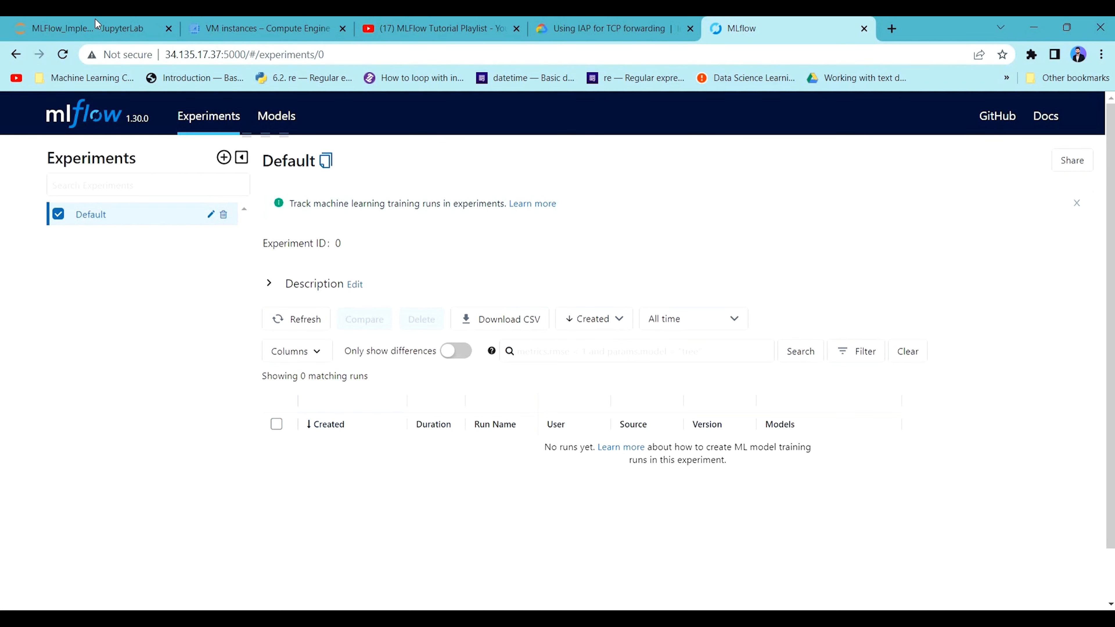
Return to the JupyterLab notebook MLFlow_Implementation.ipynb and render the Markdown cell listing the MLflow on GCP setup steps.
{"action": "mouse_move", "coordinate": [97, 27]}
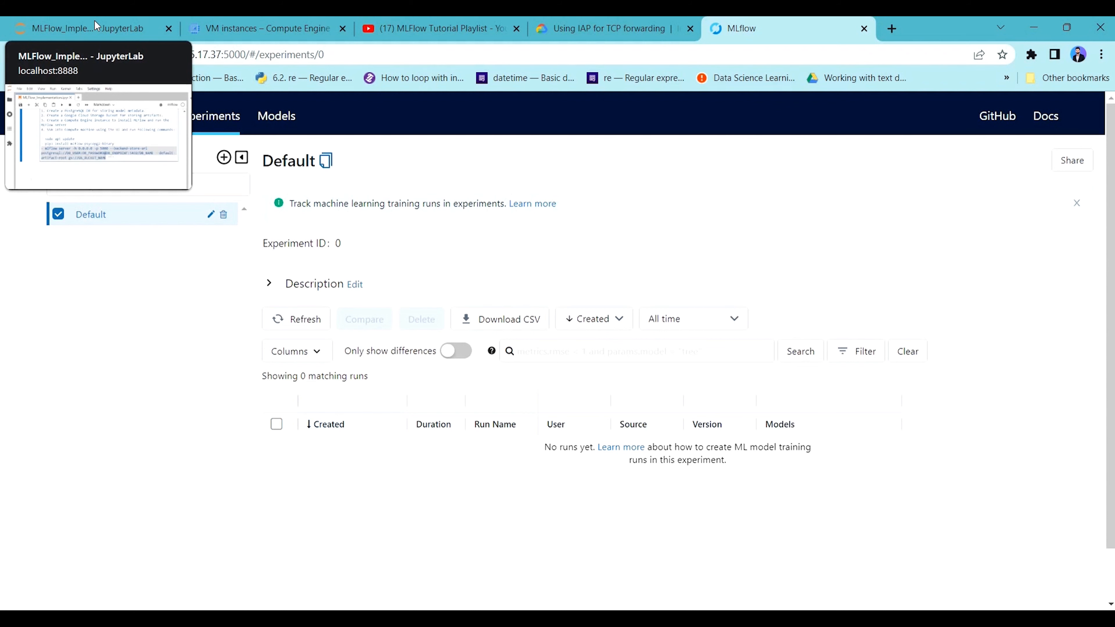
{"action": "left_click", "coordinate": [97, 26]}
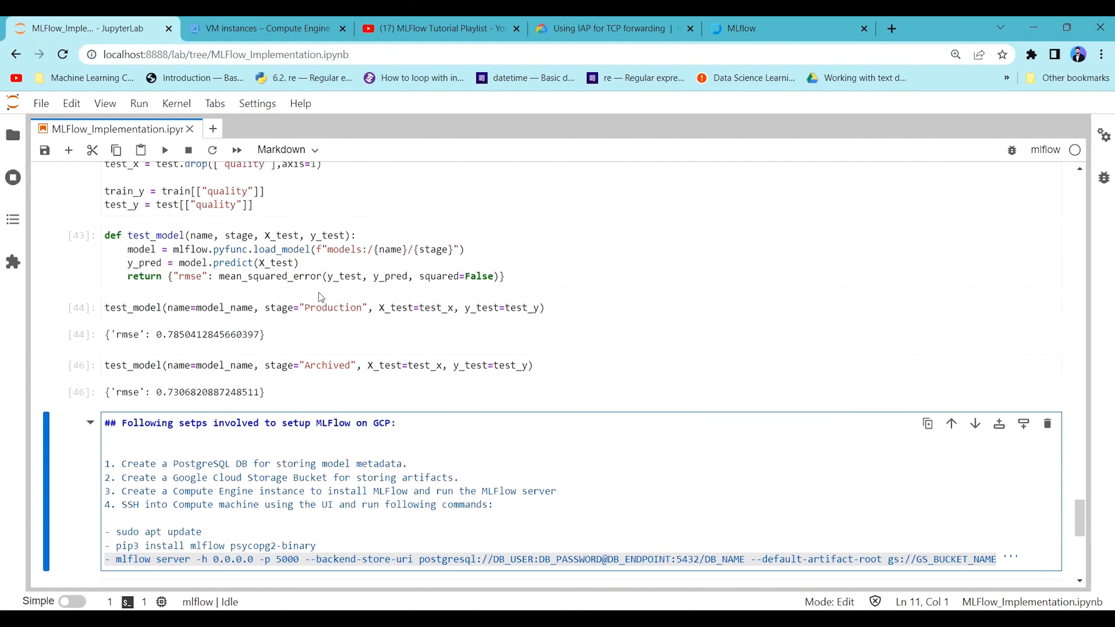
{"action": "key", "text": "Escape"}
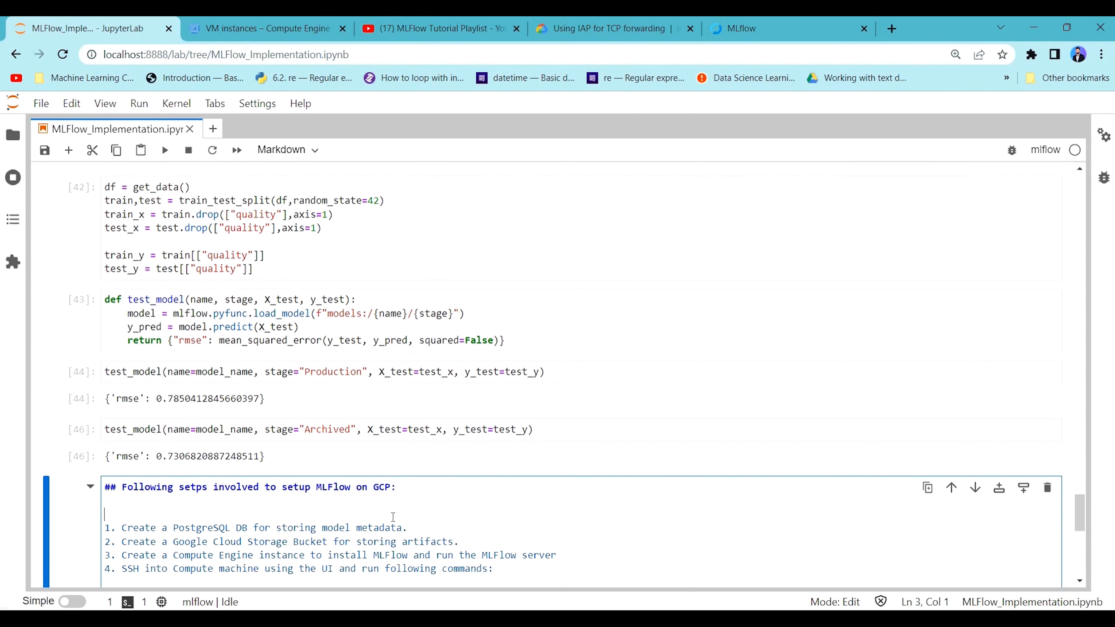
{"action": "key", "text": "shift+Return"}
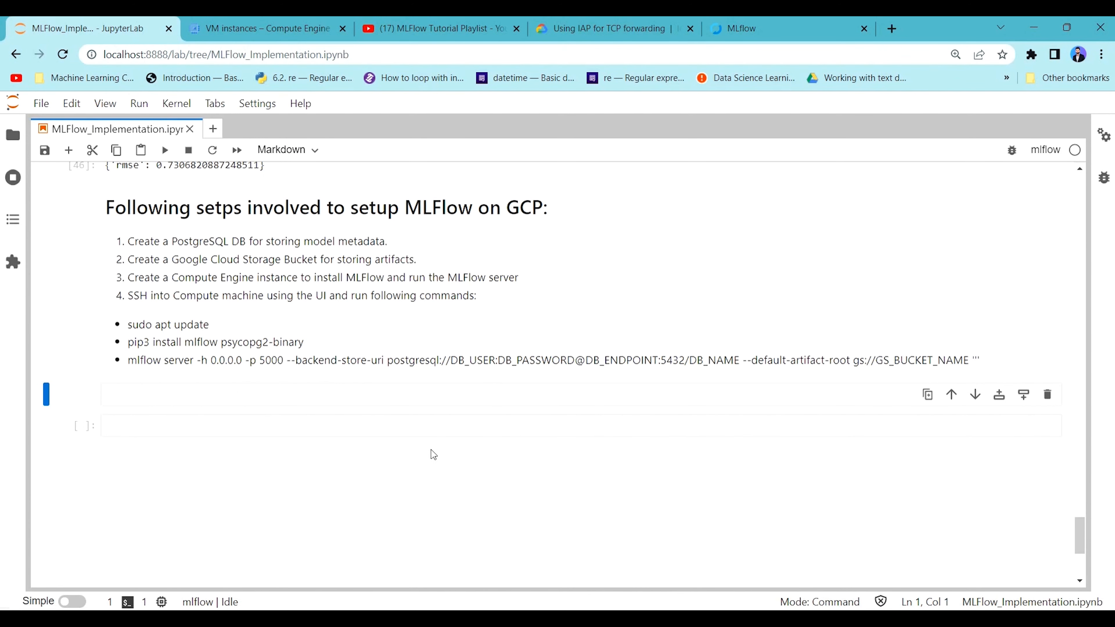
Copy the set_tracking_uri and set_experiment code from the cell below the imports into the empty code cell at the notebook's end.
{"action": "scroll", "coordinate": [440, 467], "scroll_direction": "up", "scroll_amount": 15}
{"action": "scroll", "coordinate": [439, 467], "scroll_direction": "up", "scroll_amount": 20}
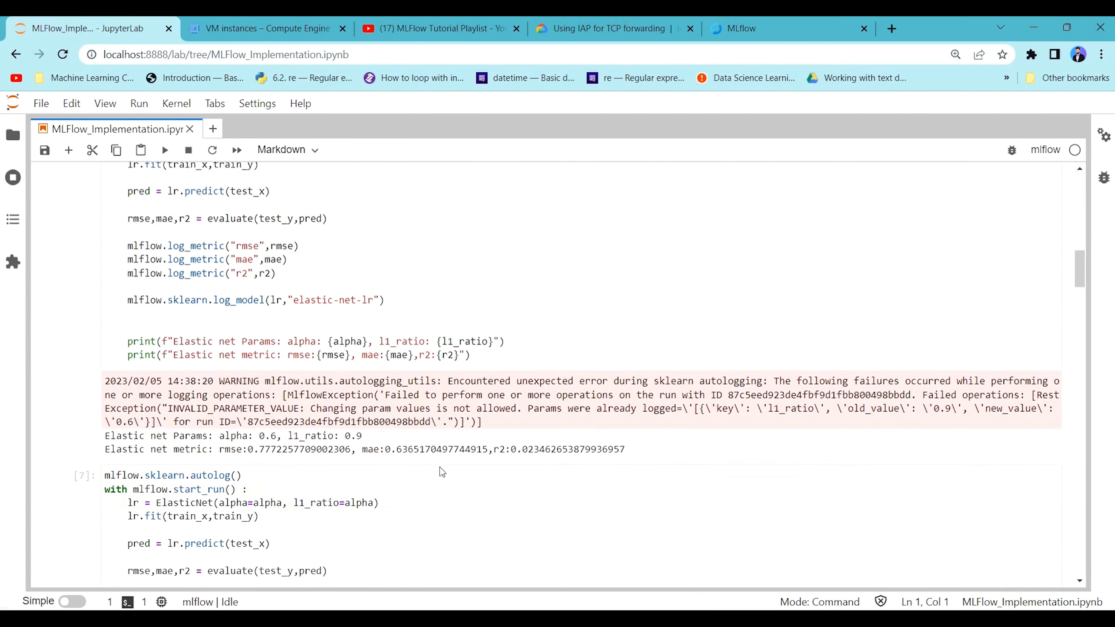
{"action": "scroll", "coordinate": [254, 384], "scroll_direction": "down", "scroll_amount": 3}
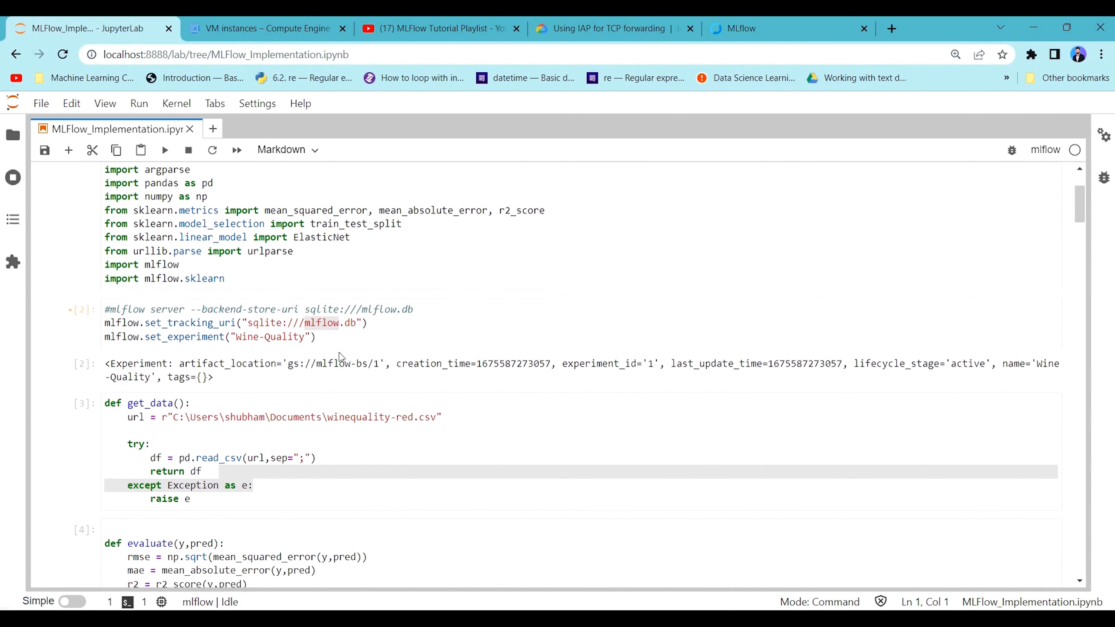
{"action": "left_click_drag", "start_coordinate": [317, 330], "coordinate": [98, 293]}
{"action": "key", "text": "ctrl+c"}
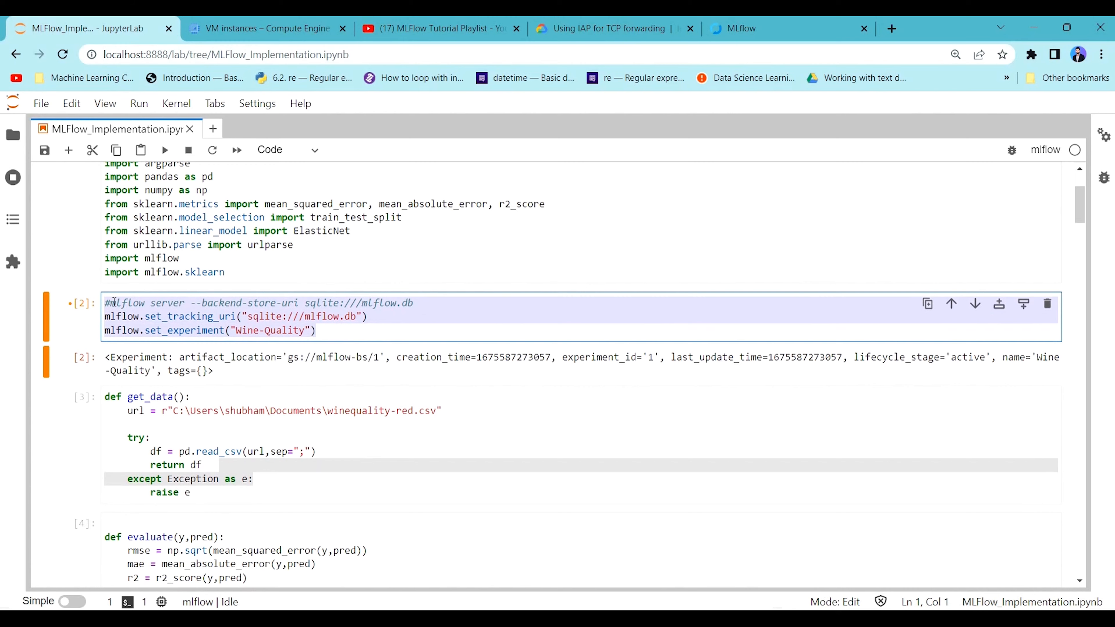
{"action": "scroll", "coordinate": [320, 270], "scroll_direction": "down", "scroll_amount": 20}
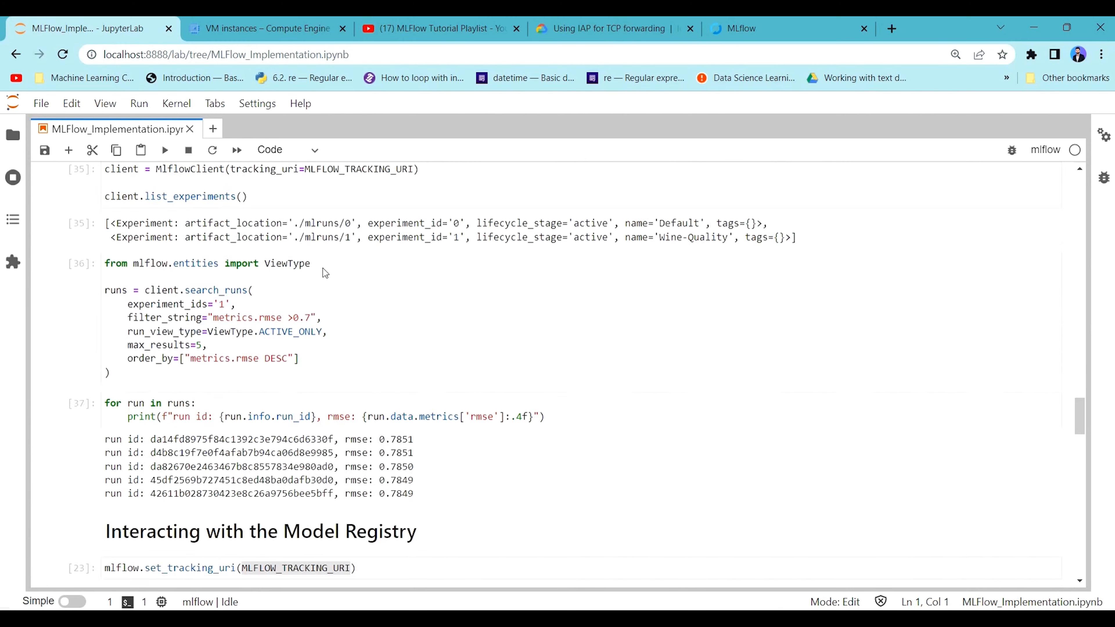
{"action": "scroll", "coordinate": [247, 363], "scroll_direction": "down", "scroll_amount": 15}
{"action": "left_click", "coordinate": [249, 198]}
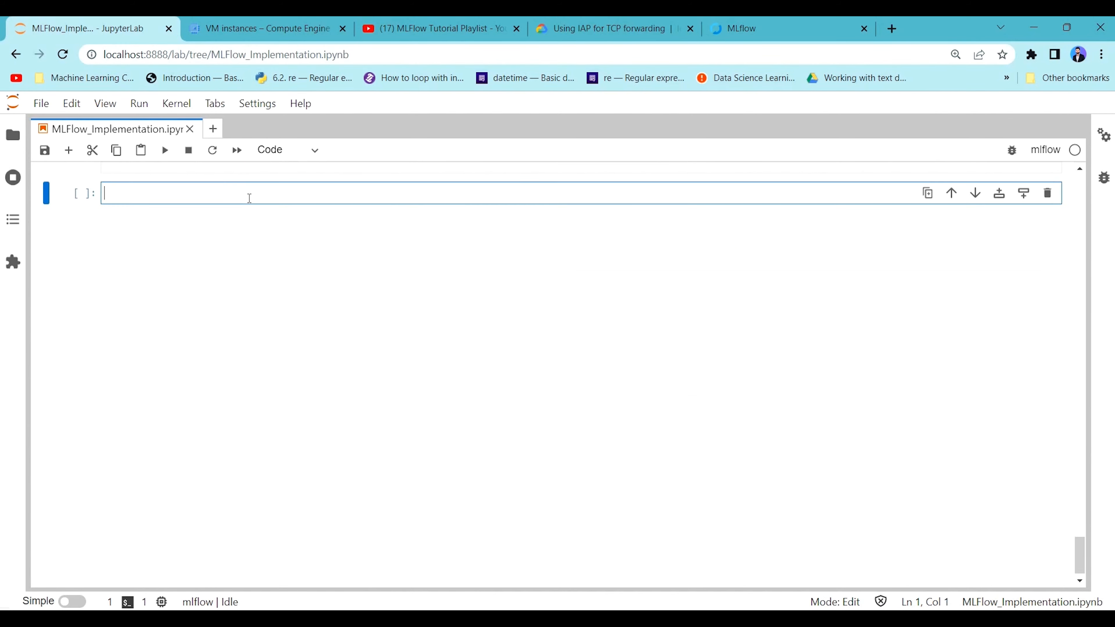
{"action": "key", "text": "ctrl+v"}
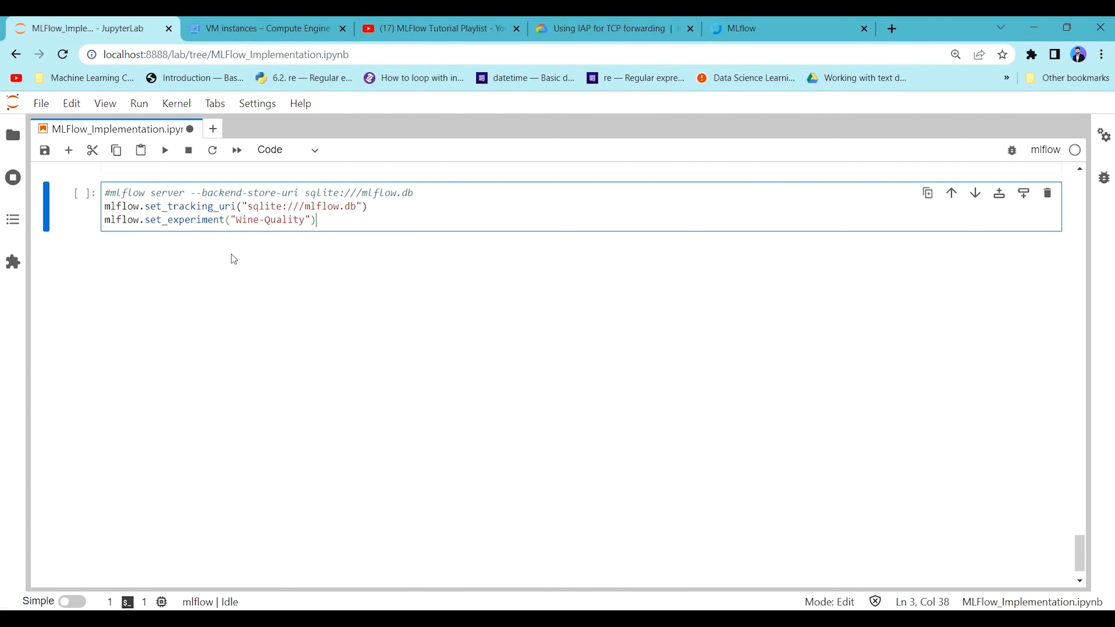
{"action": "left_click_drag", "start_coordinate": [359, 207], "coordinate": [250, 210]}
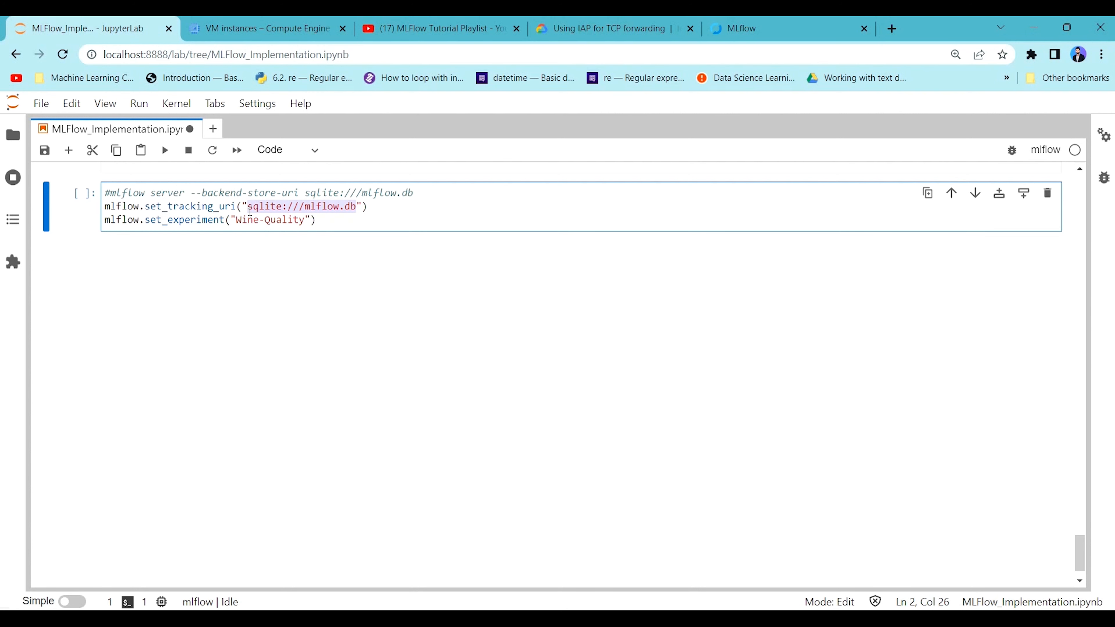
{"action": "scroll", "coordinate": [224, 346], "scroll_direction": "up", "scroll_amount": 3}
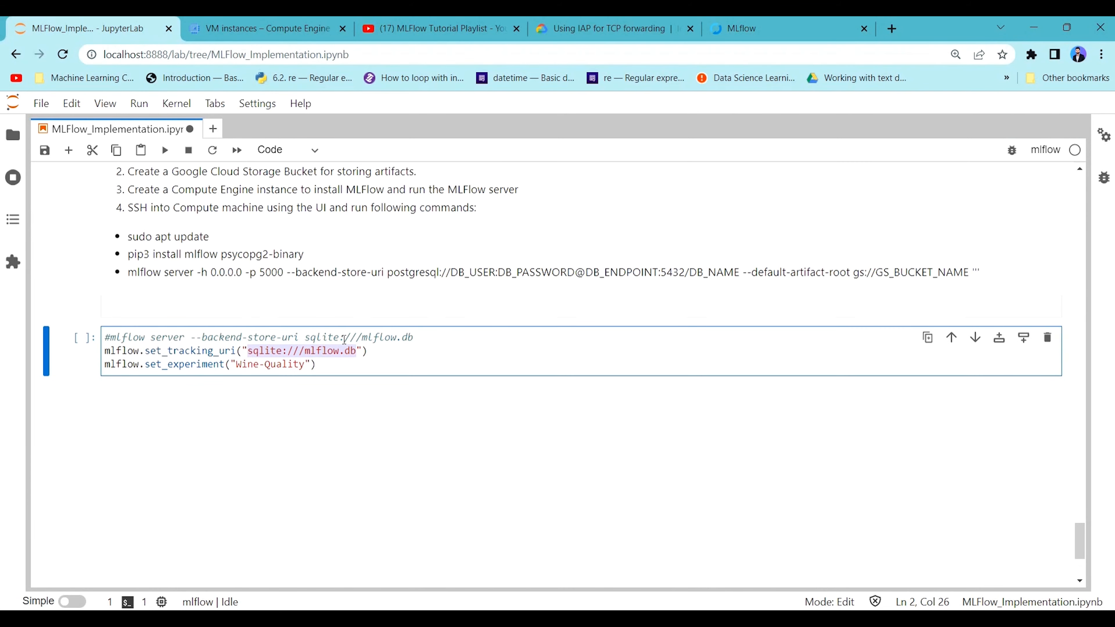
{"action": "left_click", "coordinate": [759, 30]}
{"action": "left_click", "coordinate": [242, 55]}
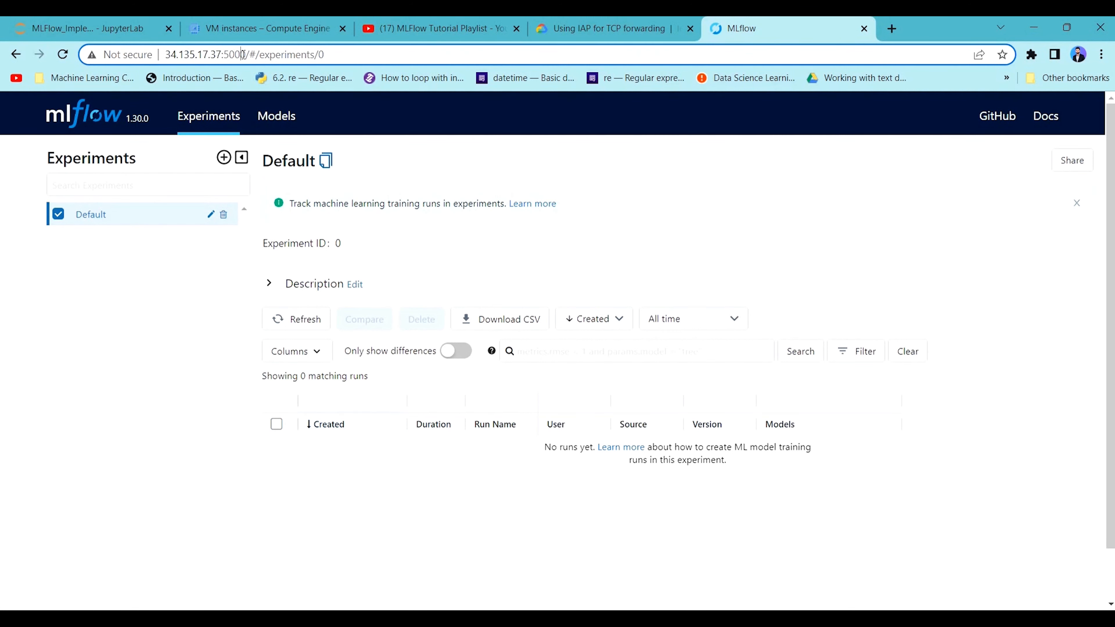
{"action": "left_click_drag", "start_coordinate": [242, 55], "coordinate": [154, 55]}
{"action": "left_click", "coordinate": [247, 55]}
{"action": "left_click_drag", "start_coordinate": [247, 55], "coordinate": [166, 54]}
{"action": "key", "text": "ctrl+c"}
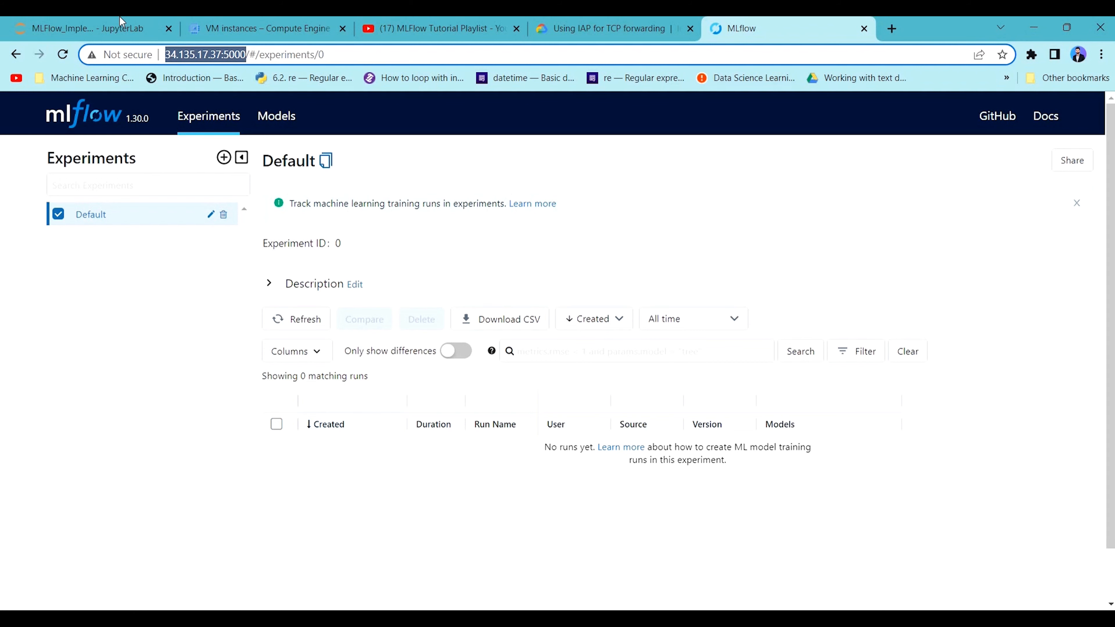
{"action": "left_click", "coordinate": [122, 21]}
{"action": "left_click", "coordinate": [358, 354]}
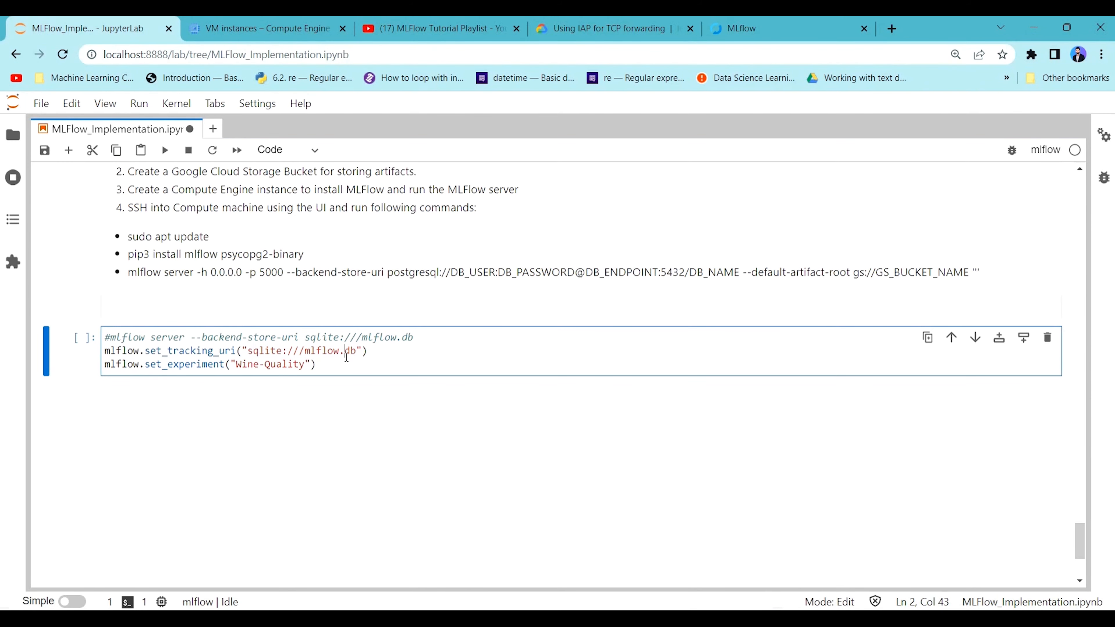
{"action": "left_click_drag", "start_coordinate": [358, 353], "coordinate": [250, 347]}
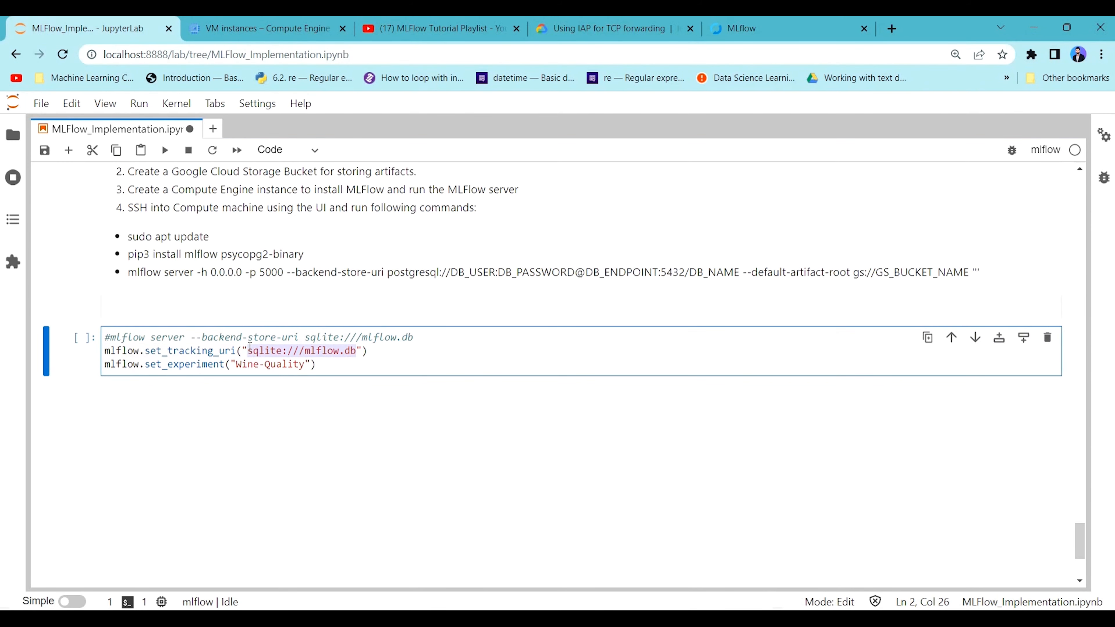
{"action": "key", "text": "ctrl+v"}
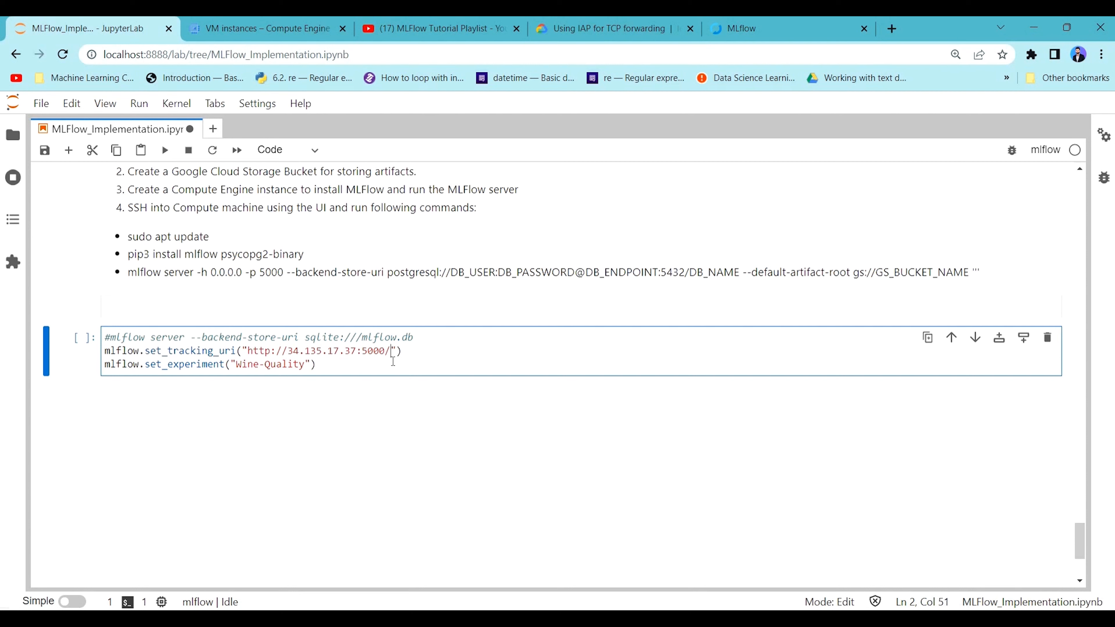
Run the new cell to set the tracking URI and the Wine-Quality experiment on the remote server.
{"action": "left_click_drag", "start_coordinate": [363, 370], "coordinate": [90, 354]}
{"action": "left_click", "coordinate": [349, 372]}
{"action": "key", "text": "alt+Return"}
{"action": "left_click_drag", "start_coordinate": [401, 351], "coordinate": [107, 350]}
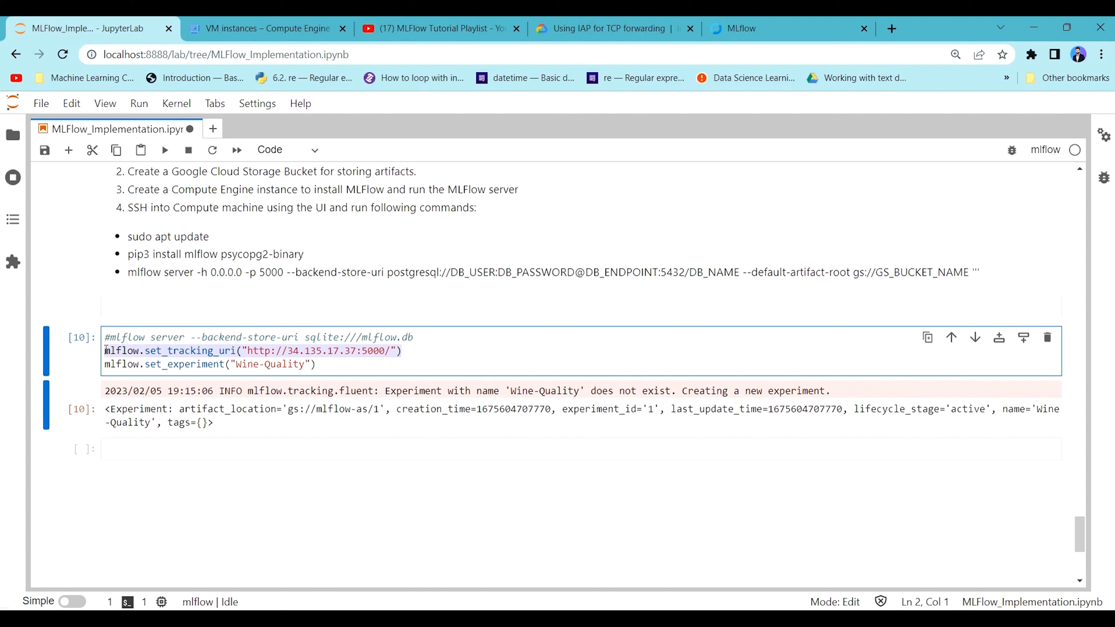
Reload the MLflow page at 34.135.17.37:5000 and open the Wine-Quality experiment.
{"action": "left_click", "coordinate": [751, 32]}
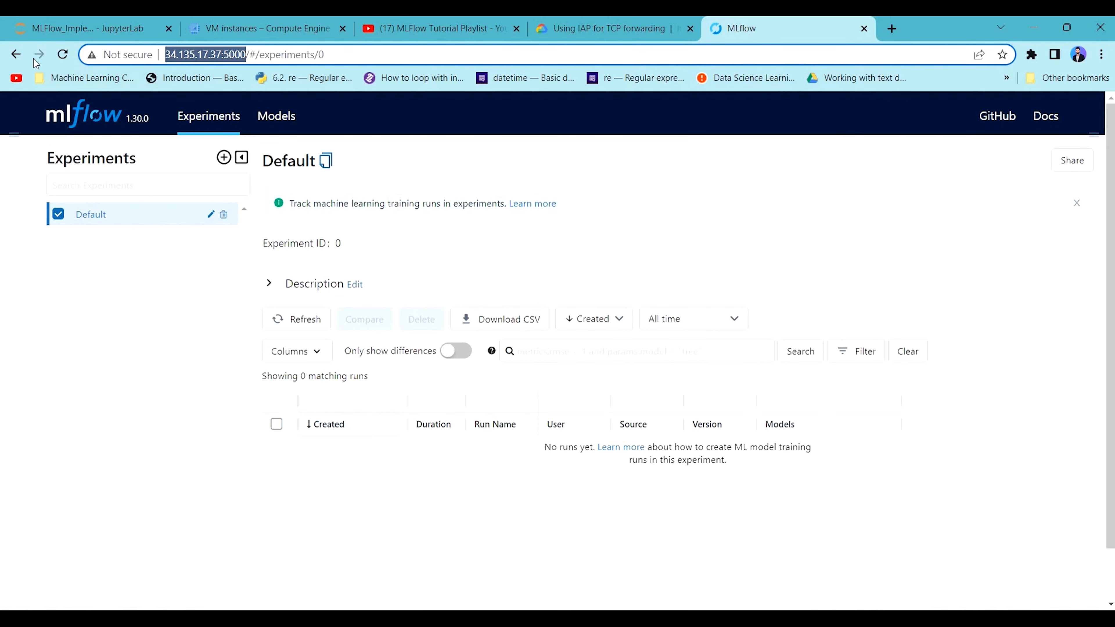
{"action": "left_click", "coordinate": [63, 54]}
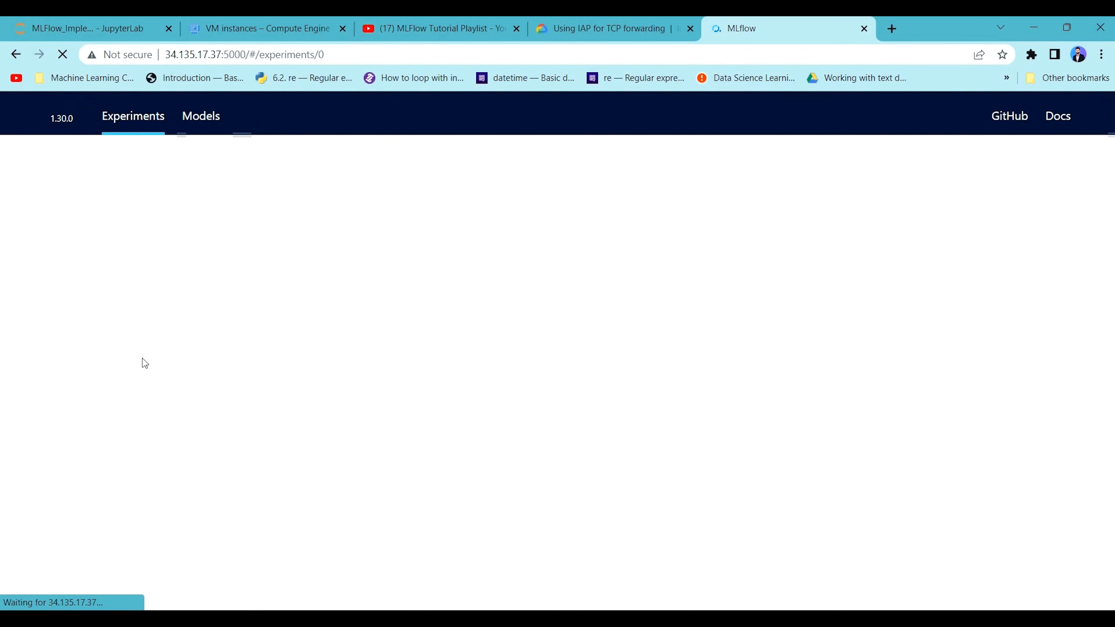
{"action": "left_click", "coordinate": [90, 241]}
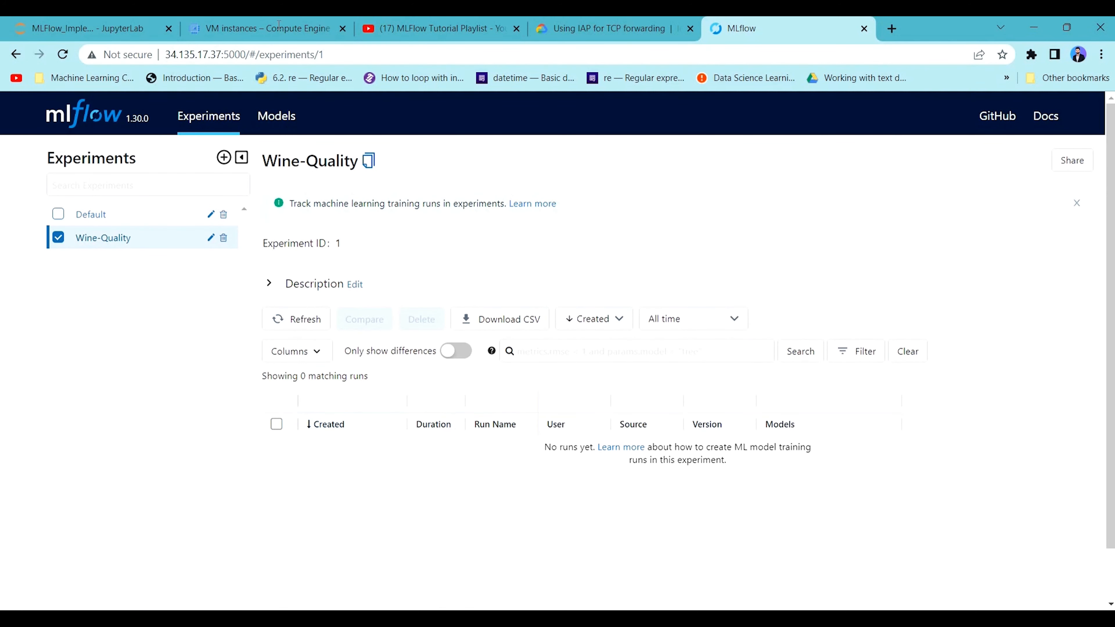
Return to the notebook and review its credentials, data preparation, ElasticNet training and autolog cells.
{"action": "left_click", "coordinate": [131, 27]}
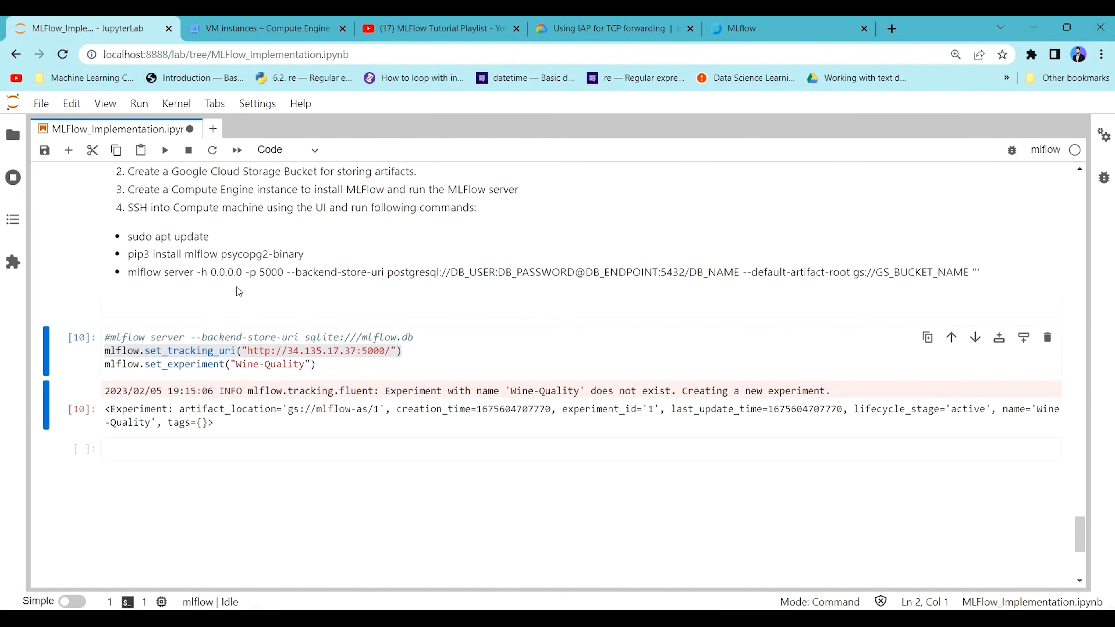
{"action": "scroll", "coordinate": [239, 292], "scroll_direction": "up", "scroll_amount": 20}
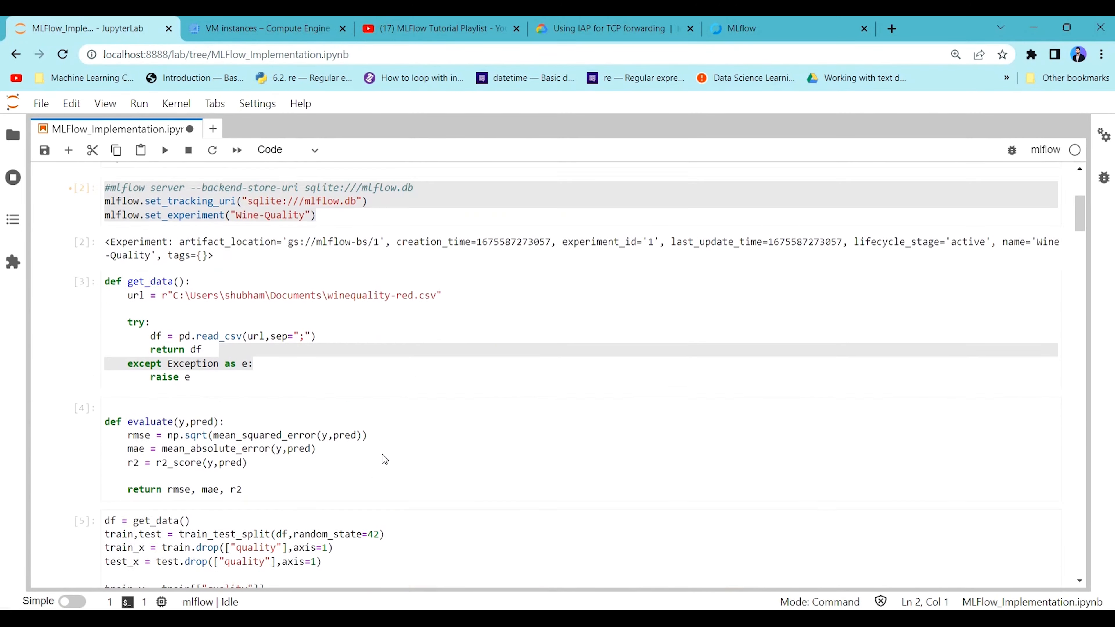
{"action": "scroll", "coordinate": [384, 459], "scroll_direction": "up", "scroll_amount": 5}
{"action": "left_click", "coordinate": [612, 267]}
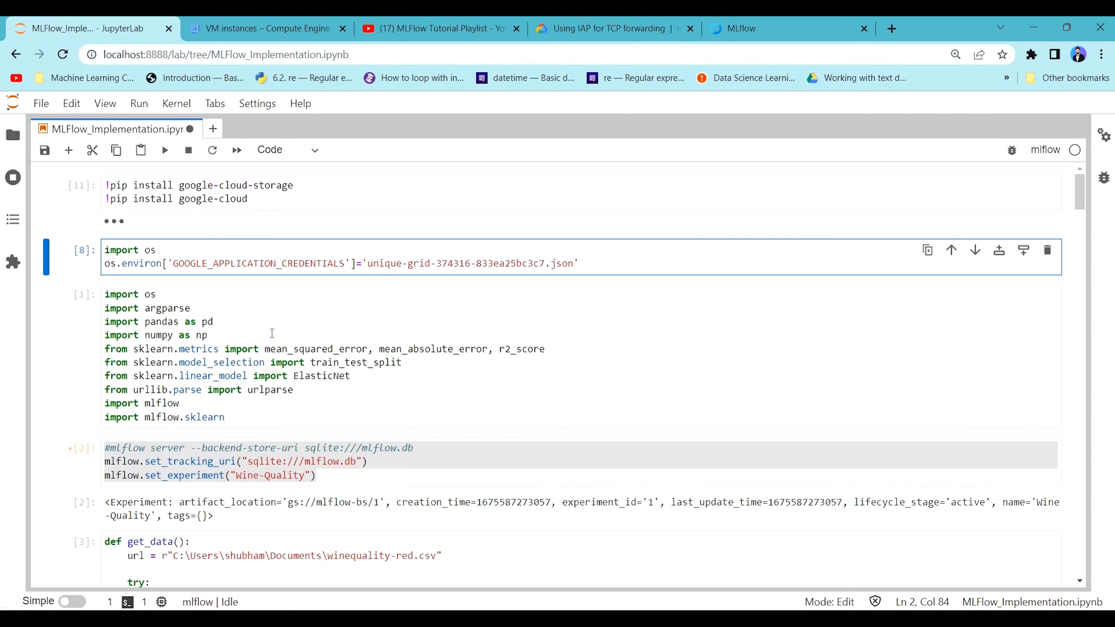
{"action": "scroll", "coordinate": [177, 362], "scroll_direction": "down", "scroll_amount": 5}
{"action": "scroll", "coordinate": [177, 363], "scroll_direction": "down", "scroll_amount": 20}
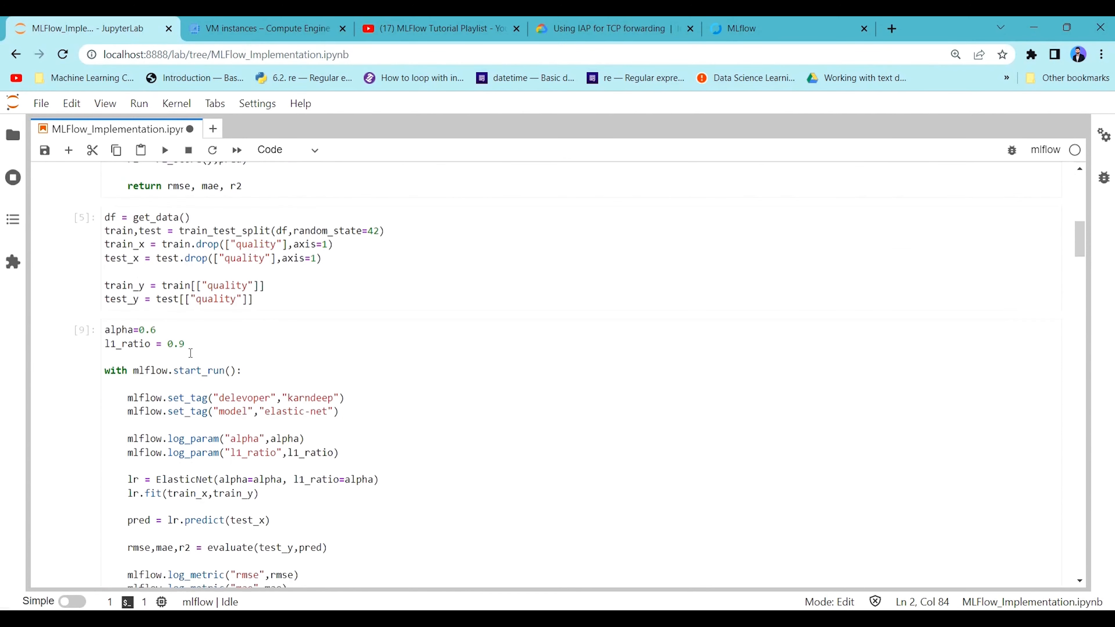
{"action": "scroll", "coordinate": [277, 327], "scroll_direction": "down", "scroll_amount": 6}
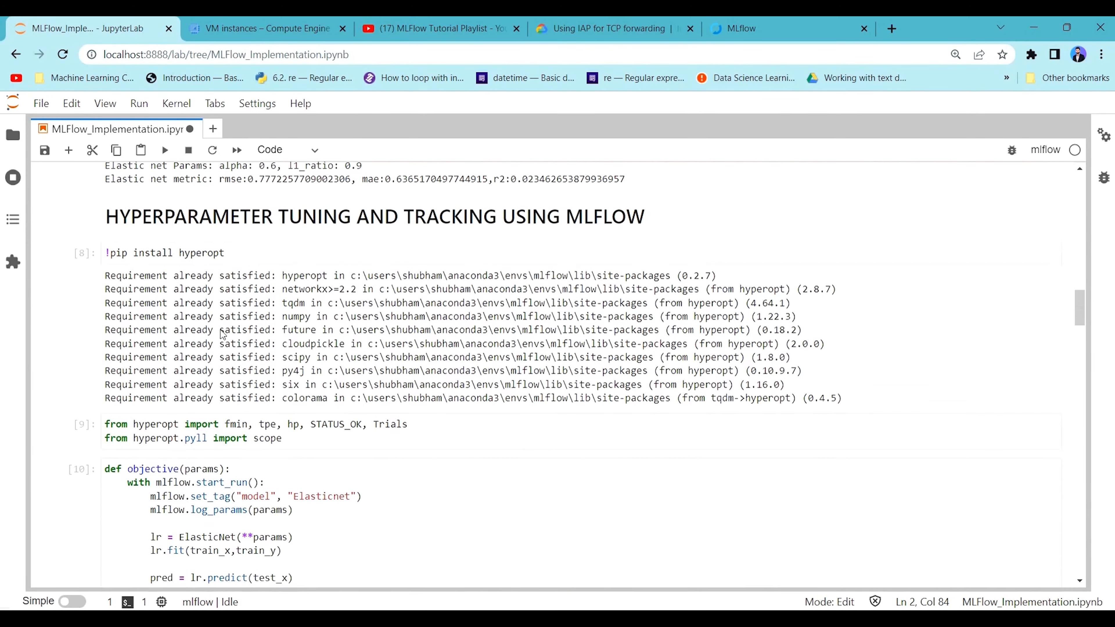
{"action": "scroll", "coordinate": [503, 276], "scroll_direction": "up", "scroll_amount": 5}
{"action": "scroll", "coordinate": [503, 275], "scroll_direction": "down", "scroll_amount": 2}
{"action": "left_click_drag", "start_coordinate": [504, 276], "coordinate": [89, 347]}
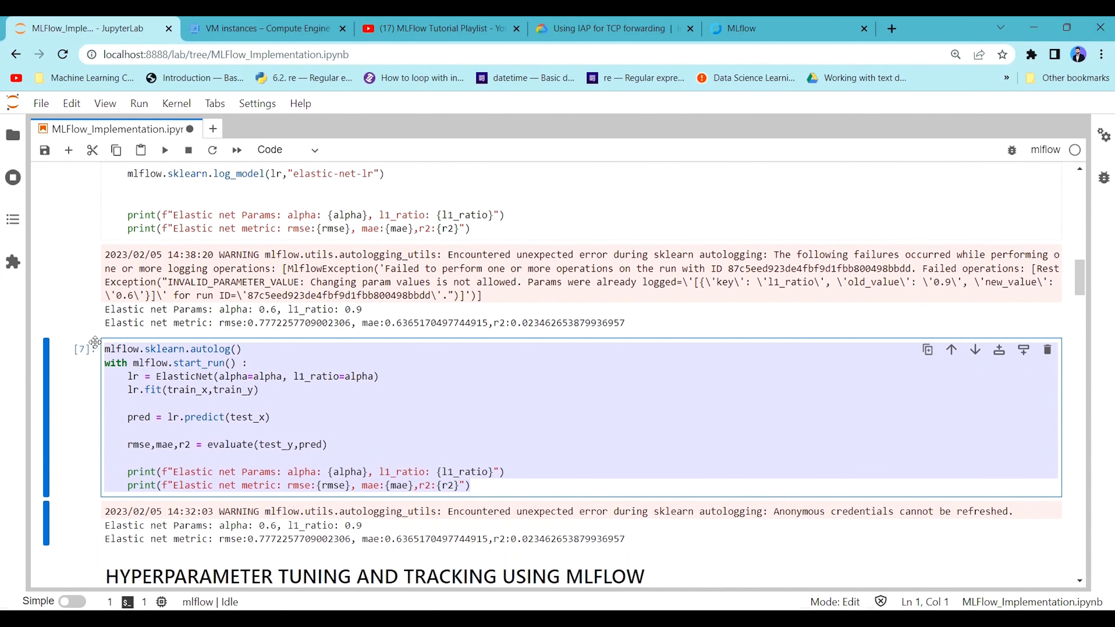
{"action": "scroll", "coordinate": [249, 324], "scroll_direction": "up", "scroll_amount": 3}
{"action": "scroll", "coordinate": [249, 324], "scroll_direction": "up", "scroll_amount": 4}
{"action": "left_click", "coordinate": [456, 441]}
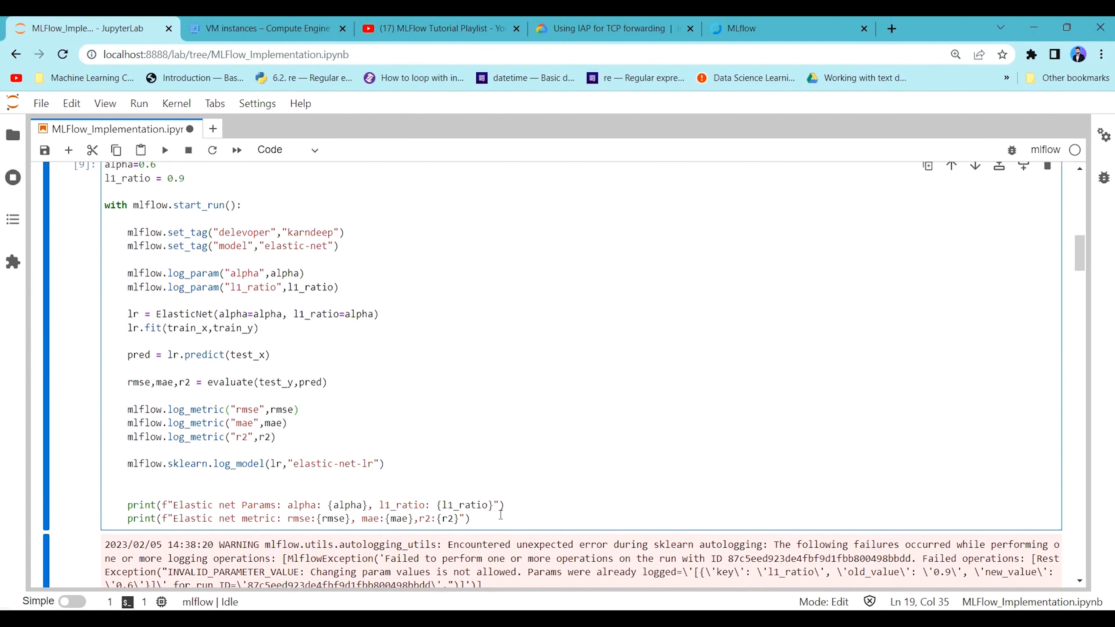
{"action": "left_click_drag", "start_coordinate": [500, 516], "coordinate": [168, 309]}
{"action": "scroll", "coordinate": [209, 280], "scroll_direction": "up", "scroll_amount": 10}
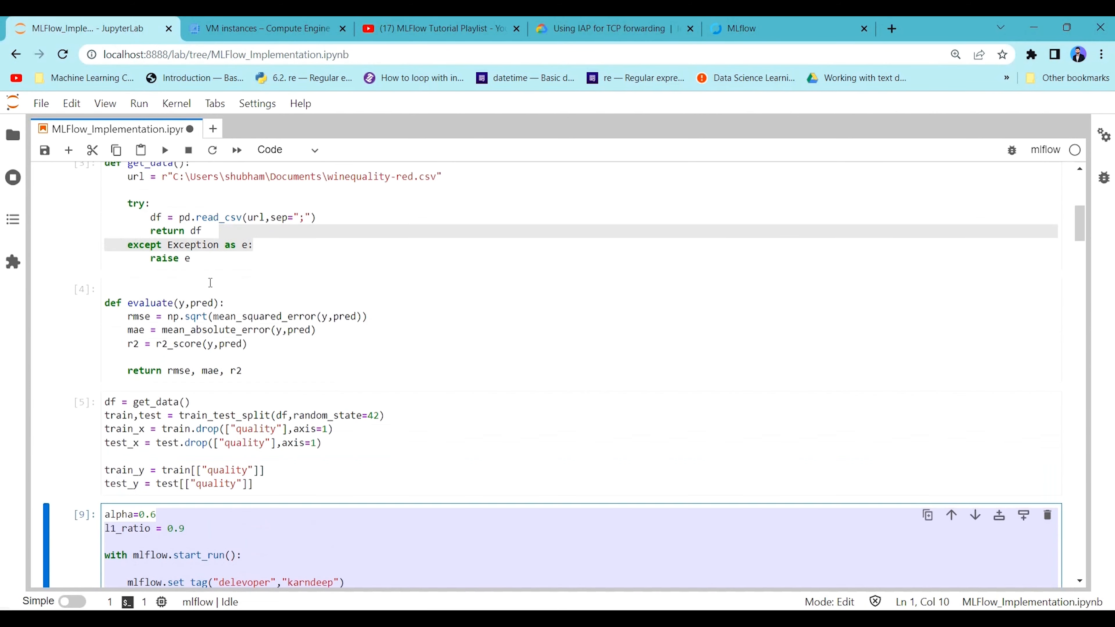
{"action": "scroll", "coordinate": [236, 304], "scroll_direction": "down", "scroll_amount": 1}
Run the cell near the notebook's start that imports argparse, pandas, numpy, sklearn and mlflow.
{"action": "scroll", "coordinate": [246, 263], "scroll_direction": "up", "scroll_amount": 3}
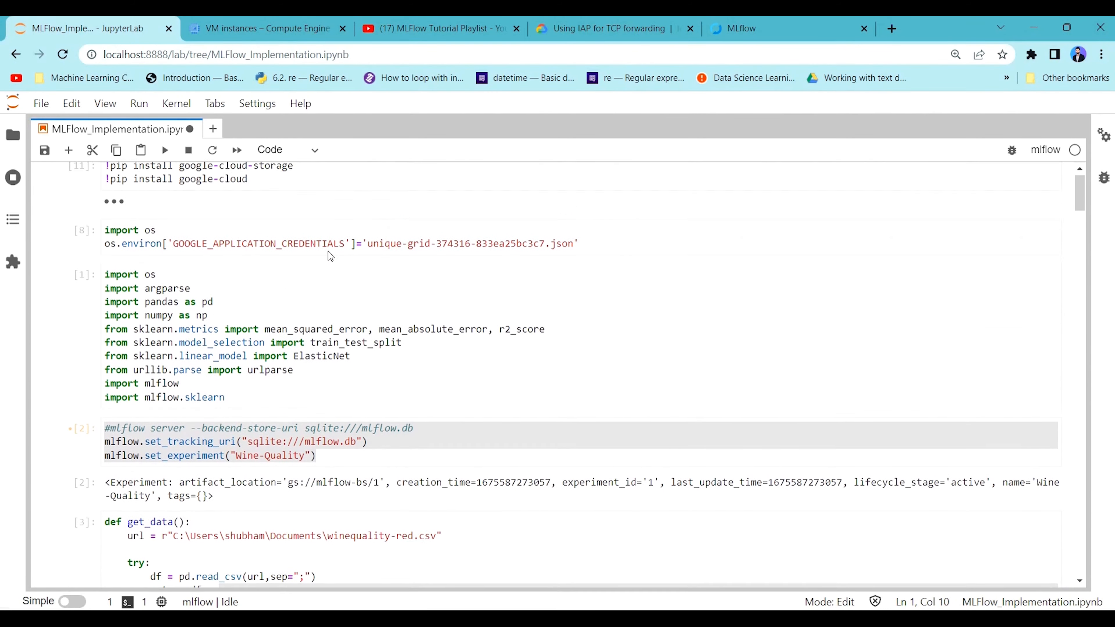
{"action": "left_click", "coordinate": [321, 329]}
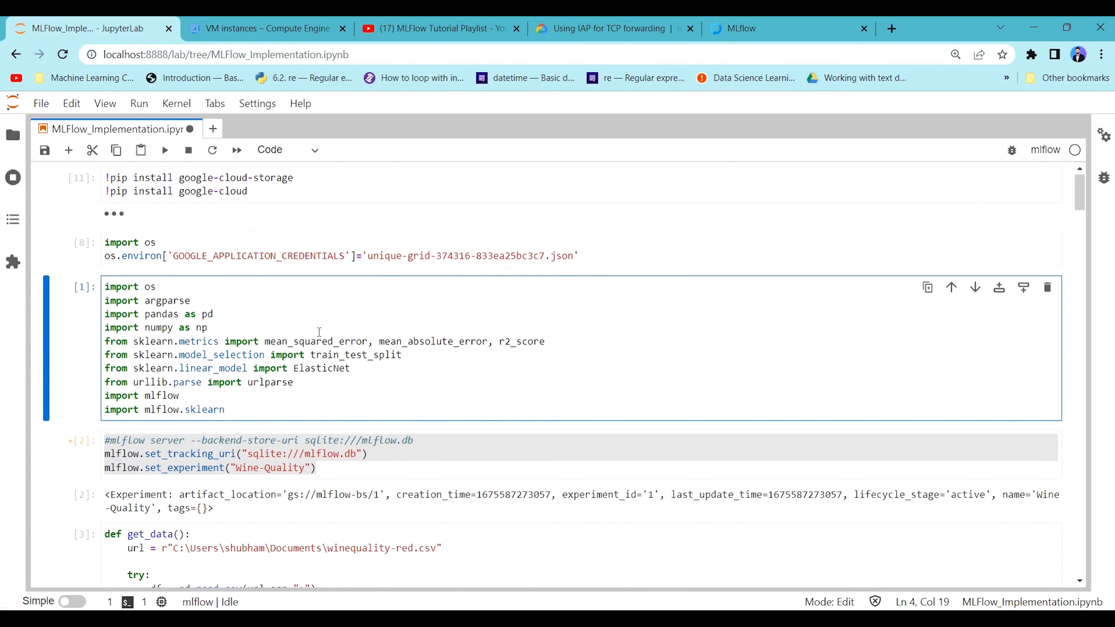
{"action": "key", "text": "shift+Return"}
Examine the cell that sets the GOOGLE_APPLICATION_CREDENTIALS environment variable and the JSON key file name in it.
{"action": "left_click", "coordinate": [245, 252]}
{"action": "left_click", "coordinate": [600, 251]}
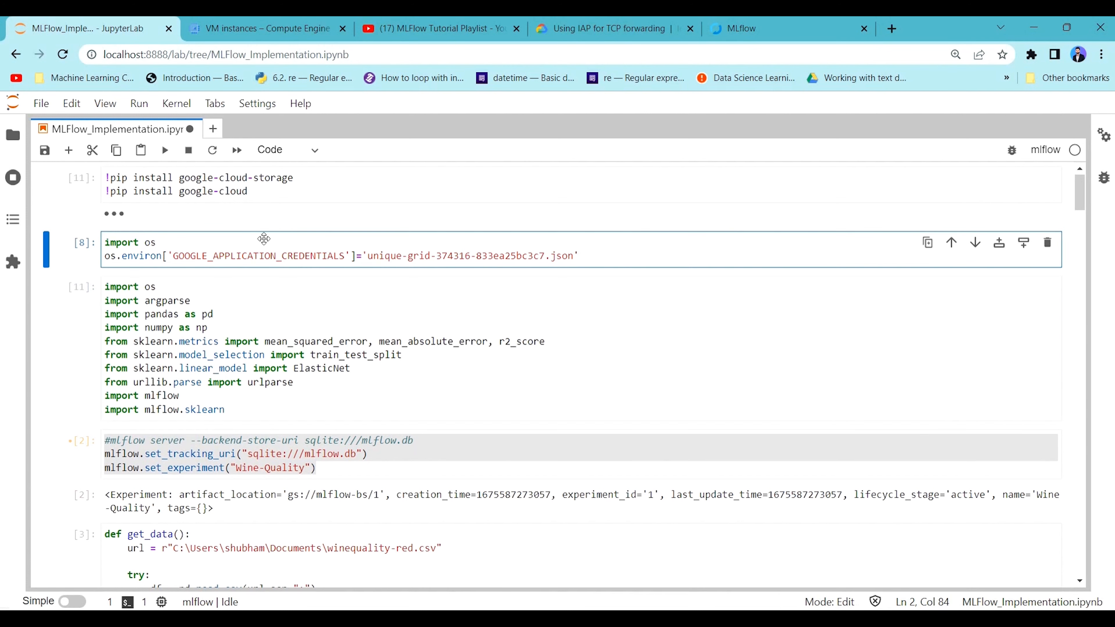
{"action": "left_click_drag", "start_coordinate": [263, 253], "coordinate": [91, 242]}
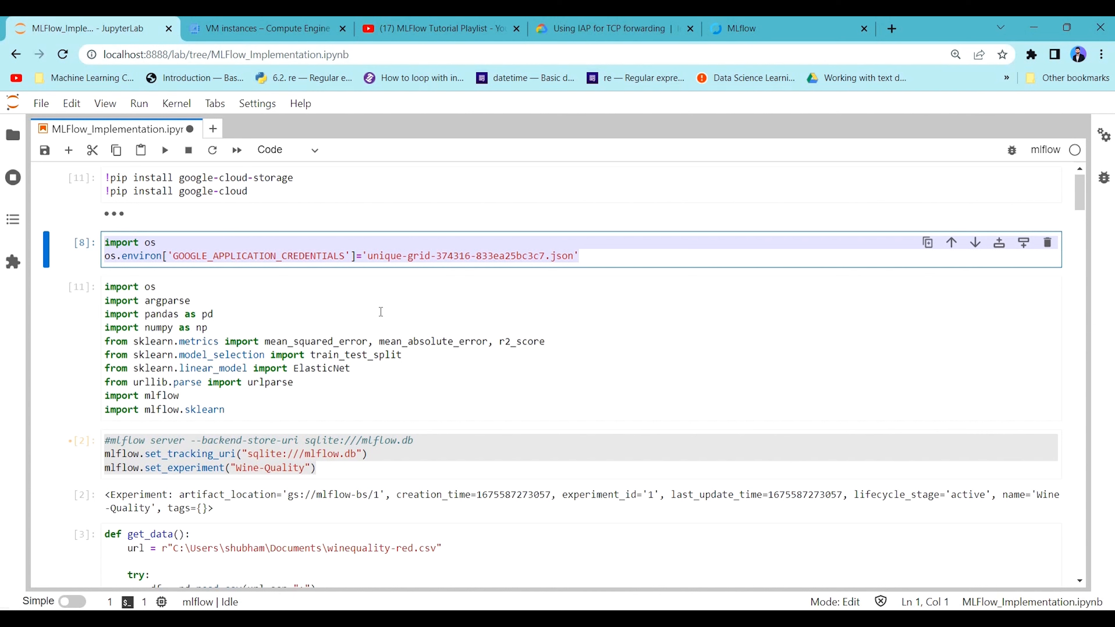
{"action": "left_click", "coordinate": [360, 369]}
{"action": "left_click", "coordinate": [561, 256]}
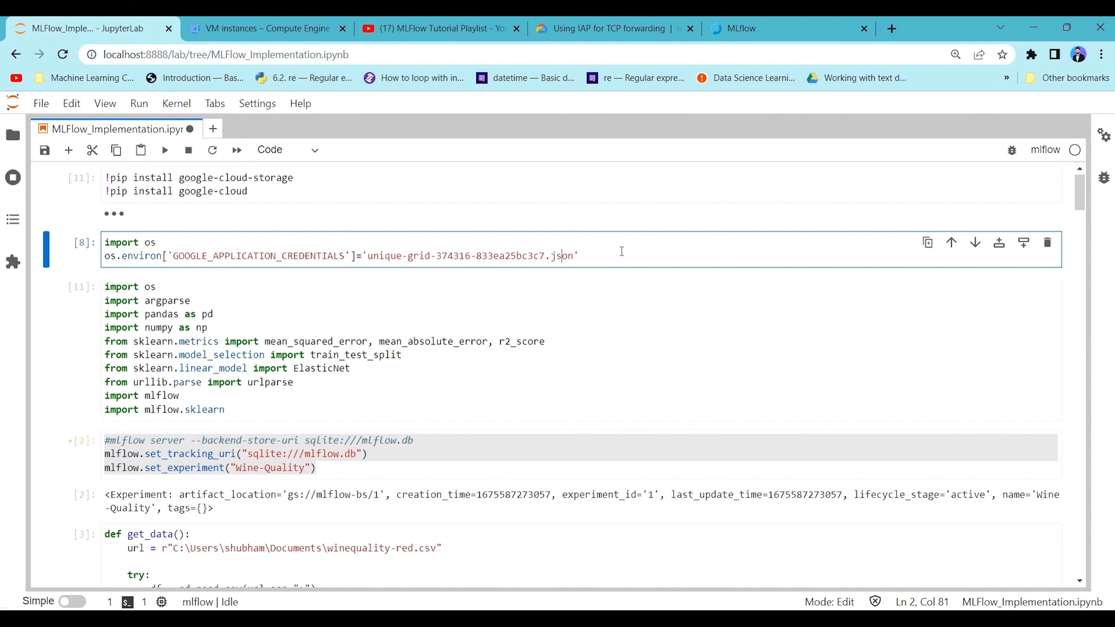
{"action": "double_click", "coordinate": [544, 255]}
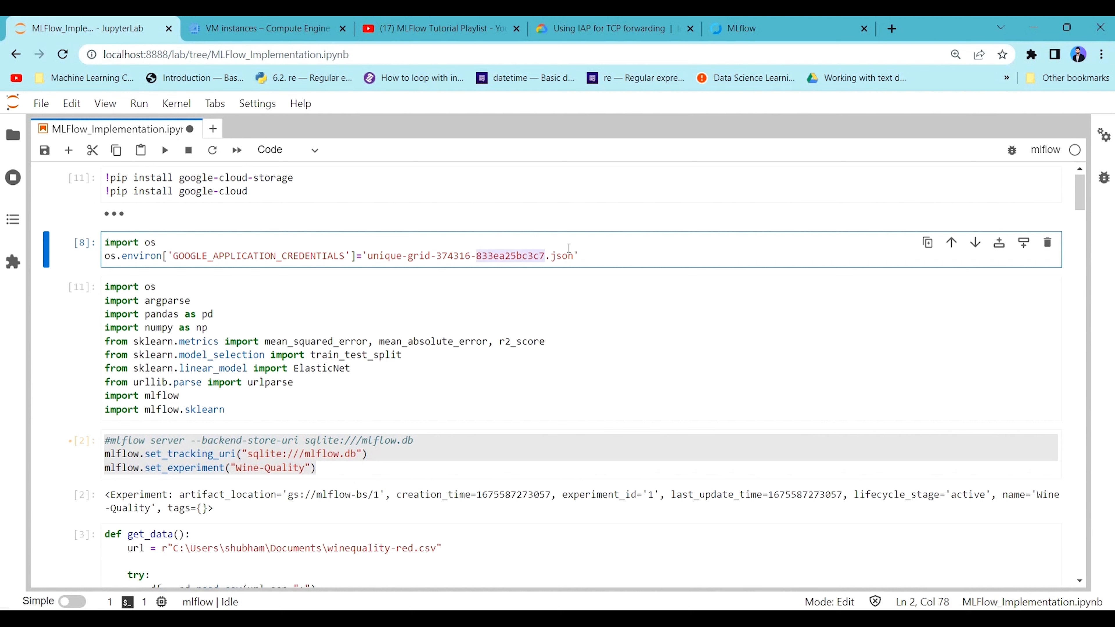
Save the notebook and run the cell that sets the GOOGLE_APPLICATION_CREDENTIALS environment variable.
{"action": "left_click", "coordinate": [609, 242]}
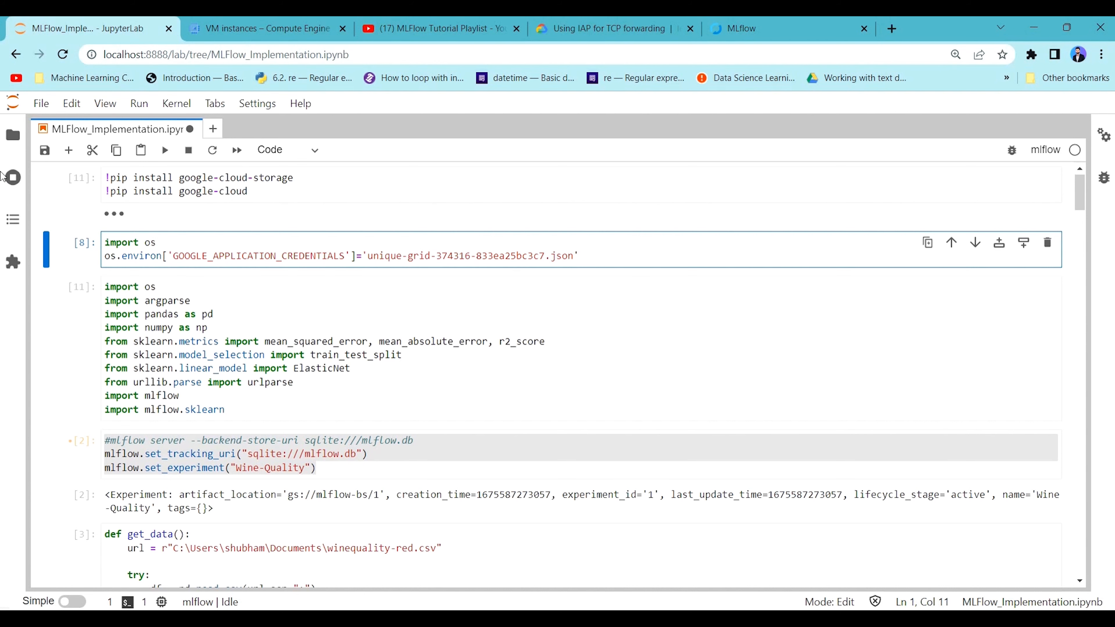
{"action": "left_click", "coordinate": [13, 134]}
{"action": "left_click", "coordinate": [13, 134]}
{"action": "left_click_drag", "start_coordinate": [104, 243], "coordinate": [600, 258]}
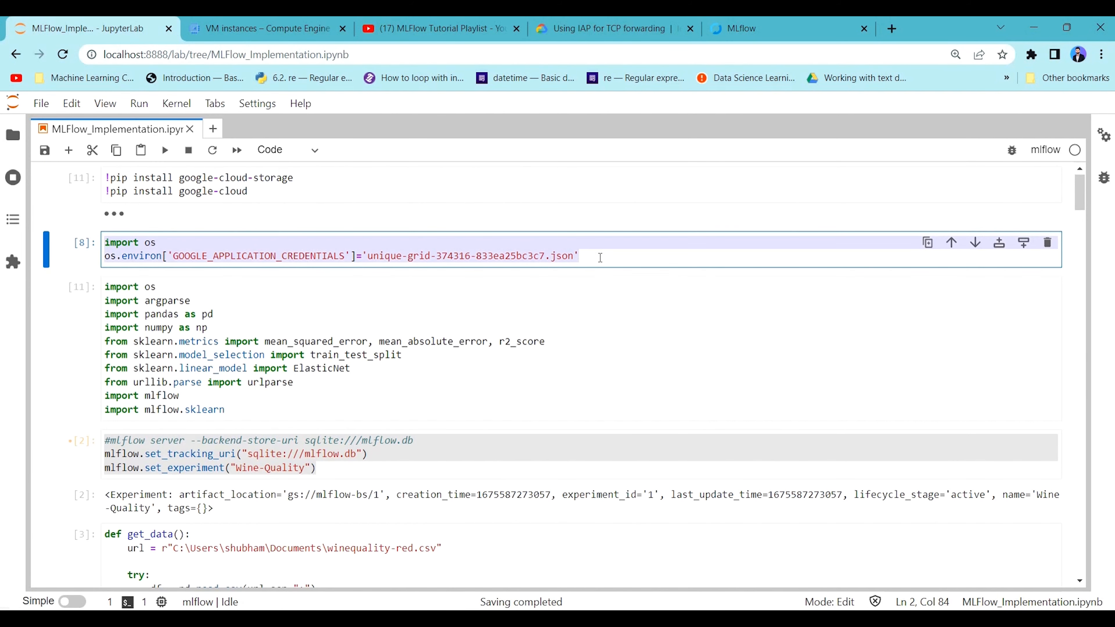
{"action": "left_click", "coordinate": [600, 257]}
{"action": "key", "text": "shift+Return"}
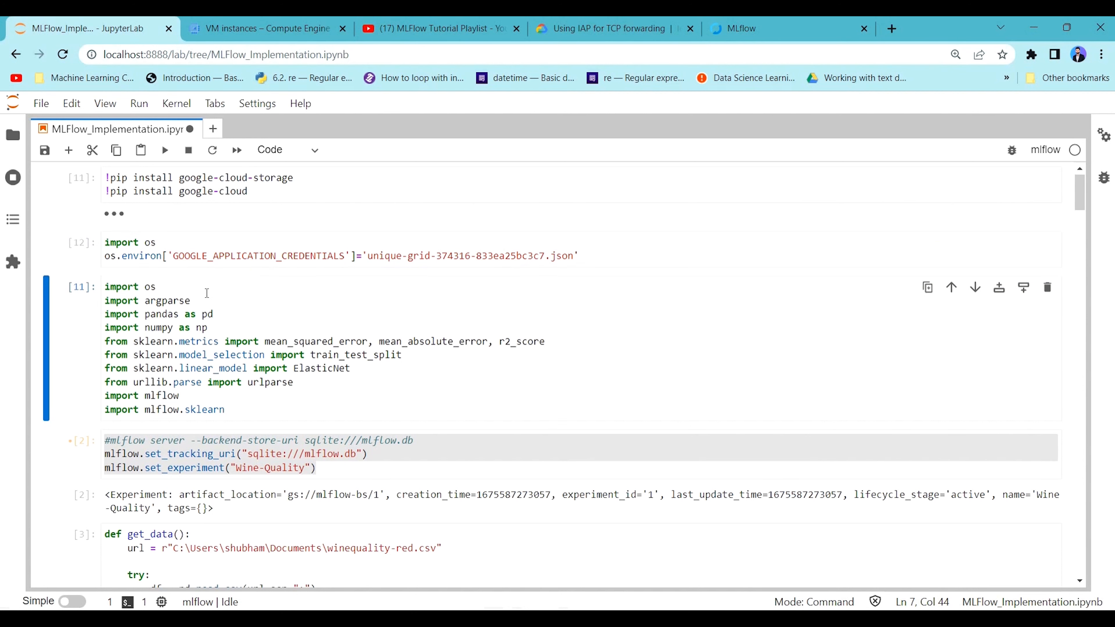
Run the library import cell and the get_data cell that reads winequality-red.csv.
{"action": "left_click", "coordinate": [264, 322]}
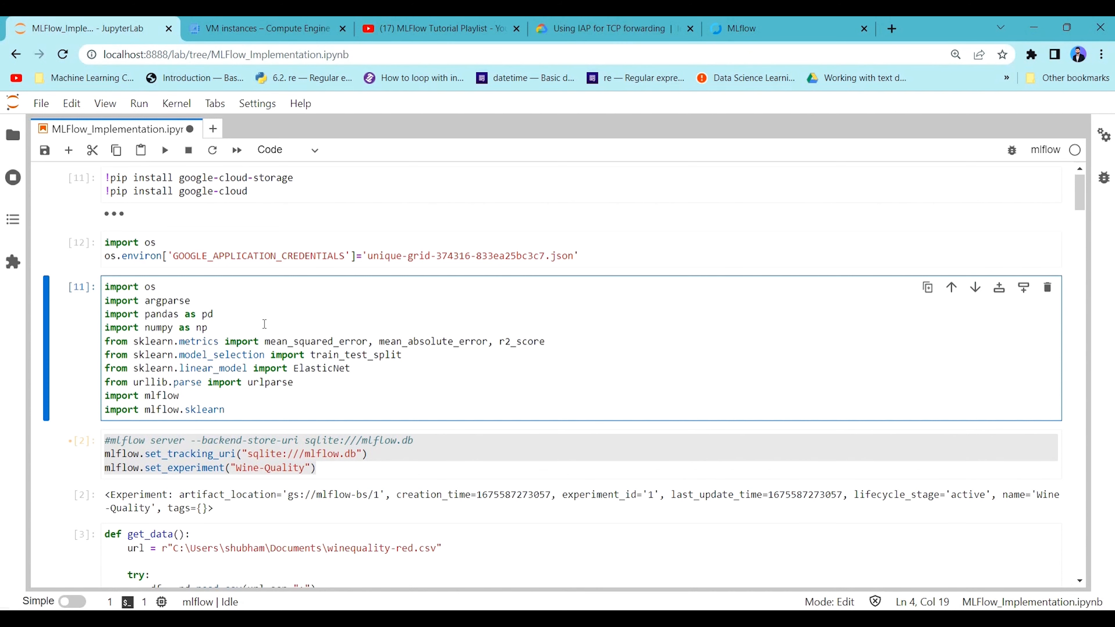
{"action": "key", "text": "shift+Return"}
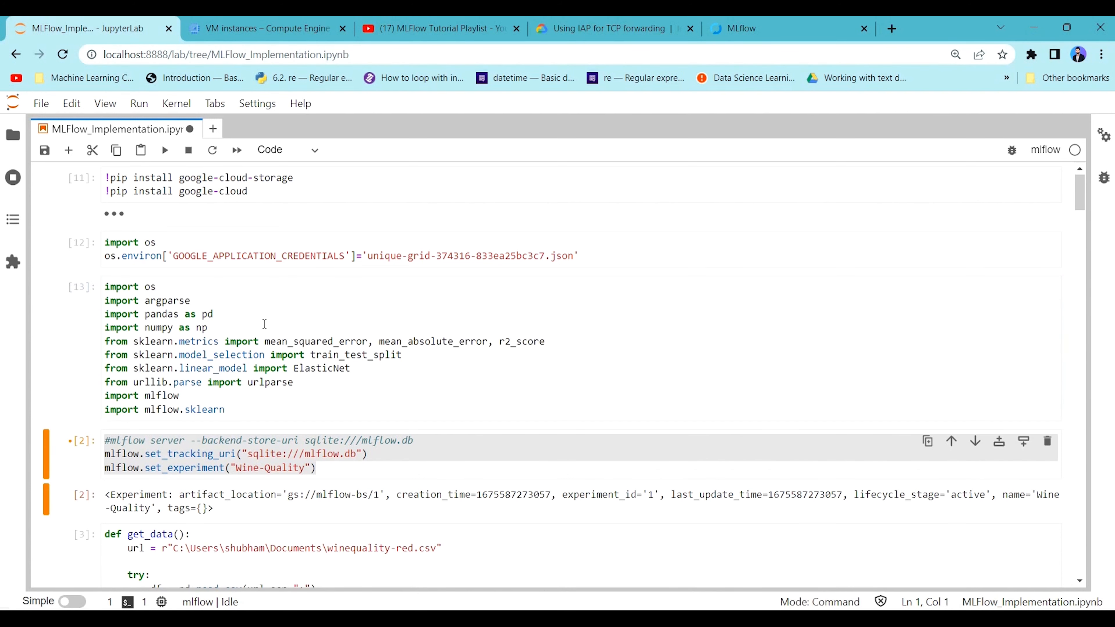
{"action": "scroll", "coordinate": [293, 337], "scroll_direction": "down", "scroll_amount": 6}
{"action": "left_click", "coordinate": [323, 340]}
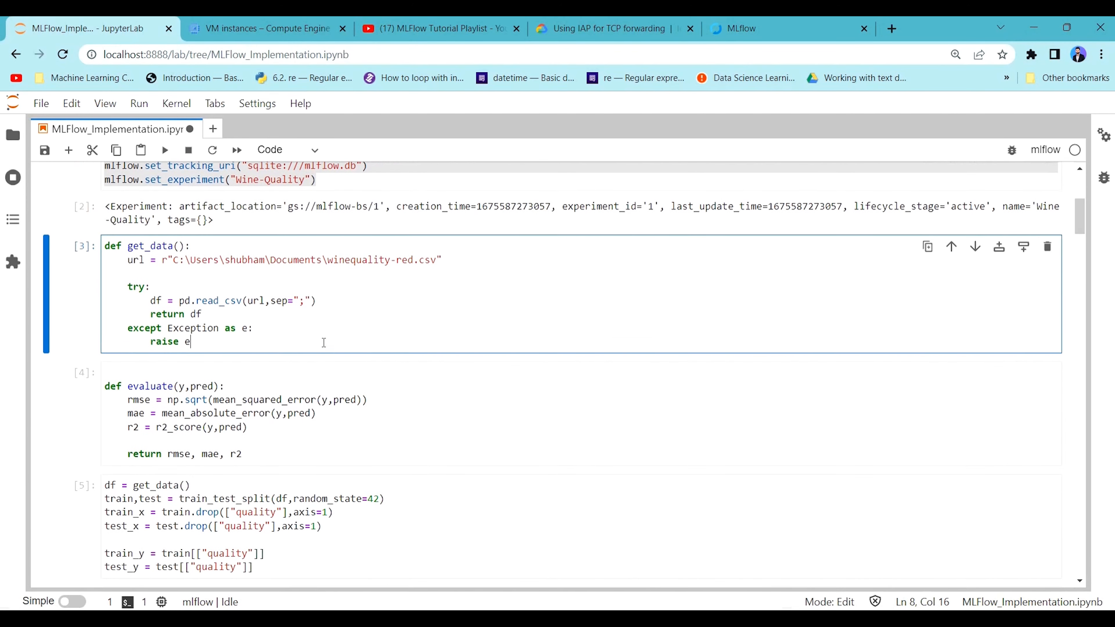
{"action": "key", "text": "shift+Return"}
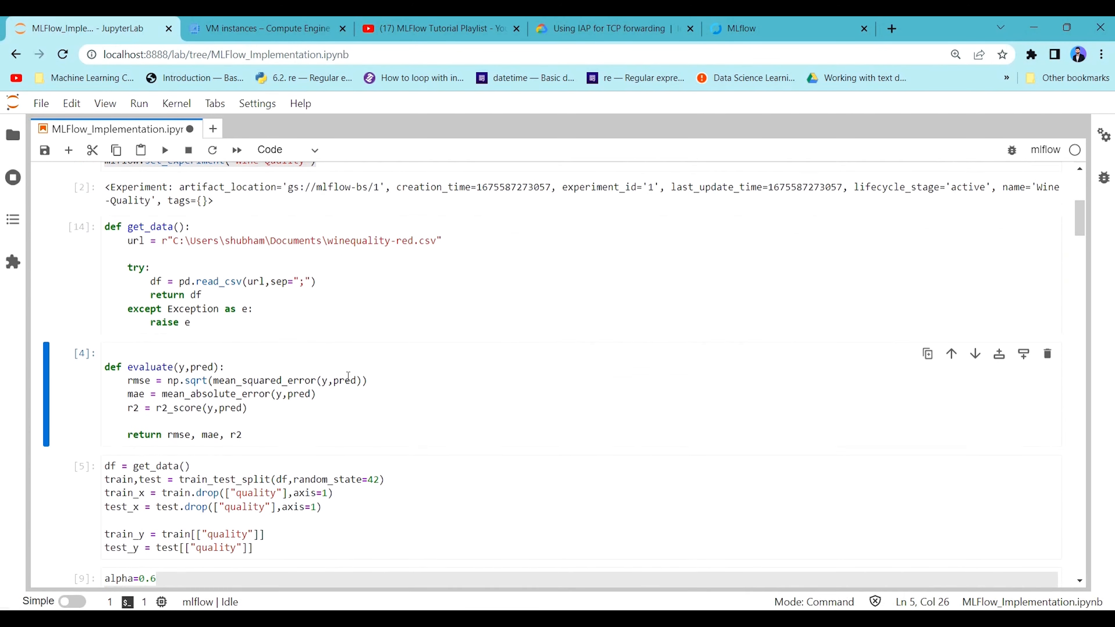
Run the evaluate function cell and the cell that splits the wine data into train and test sets.
{"action": "left_click", "coordinate": [262, 389]}
{"action": "key", "text": "shift+Return"}
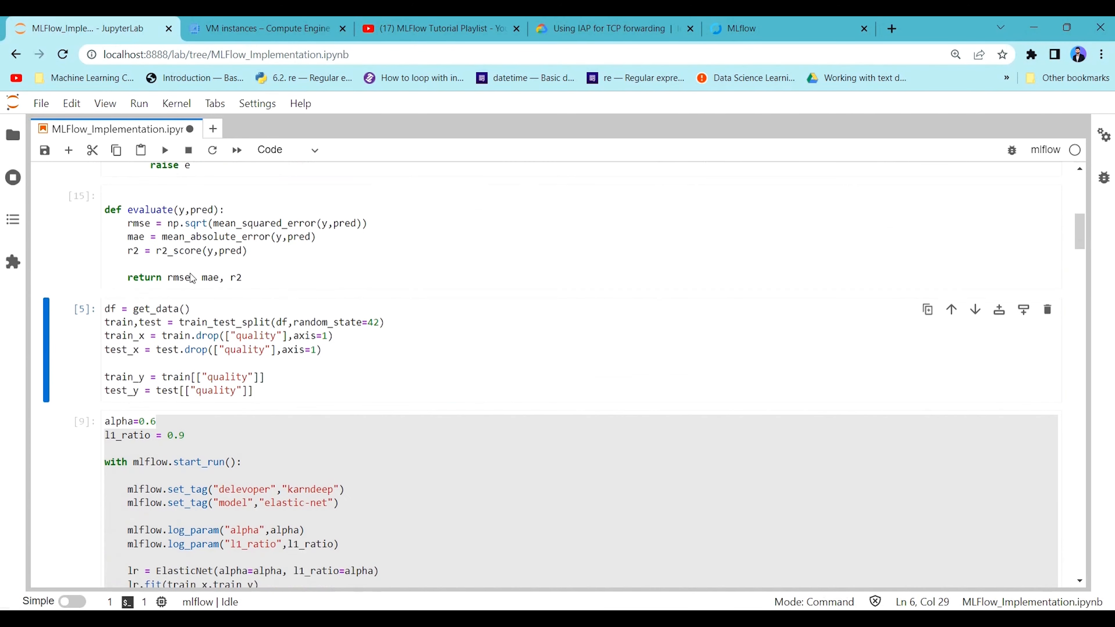
{"action": "left_click", "coordinate": [357, 342]}
{"action": "key", "text": "shift+Return"}
Run the ElasticNet training cell with alpha 0.6 and l1_ratio 0.9 that logs parameters, metrics and the model to MLflow.
{"action": "scroll", "coordinate": [307, 347], "scroll_direction": "down", "scroll_amount": 3}
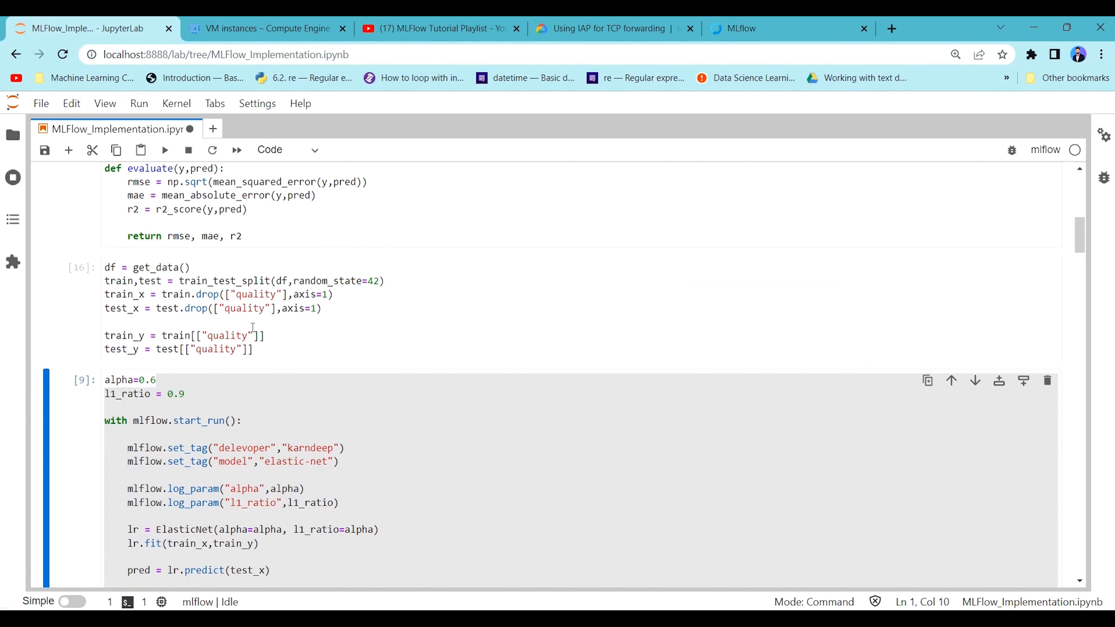
{"action": "left_click", "coordinate": [293, 342]}
{"action": "key", "text": "shift+Return"}
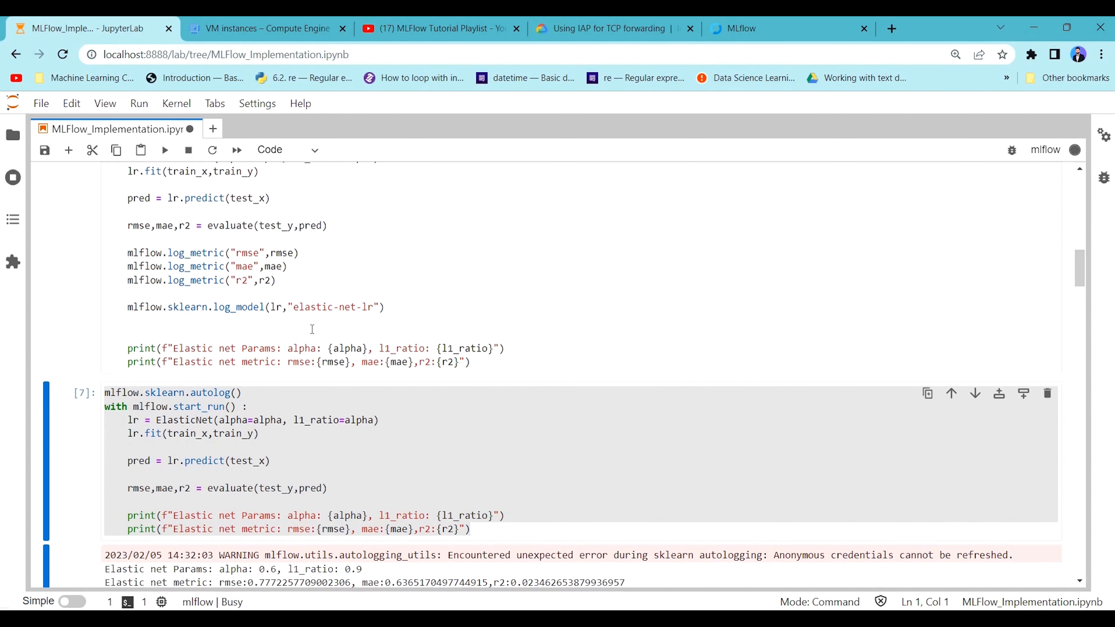
{"action": "scroll", "coordinate": [377, 322], "scroll_direction": "up", "scroll_amount": 5}
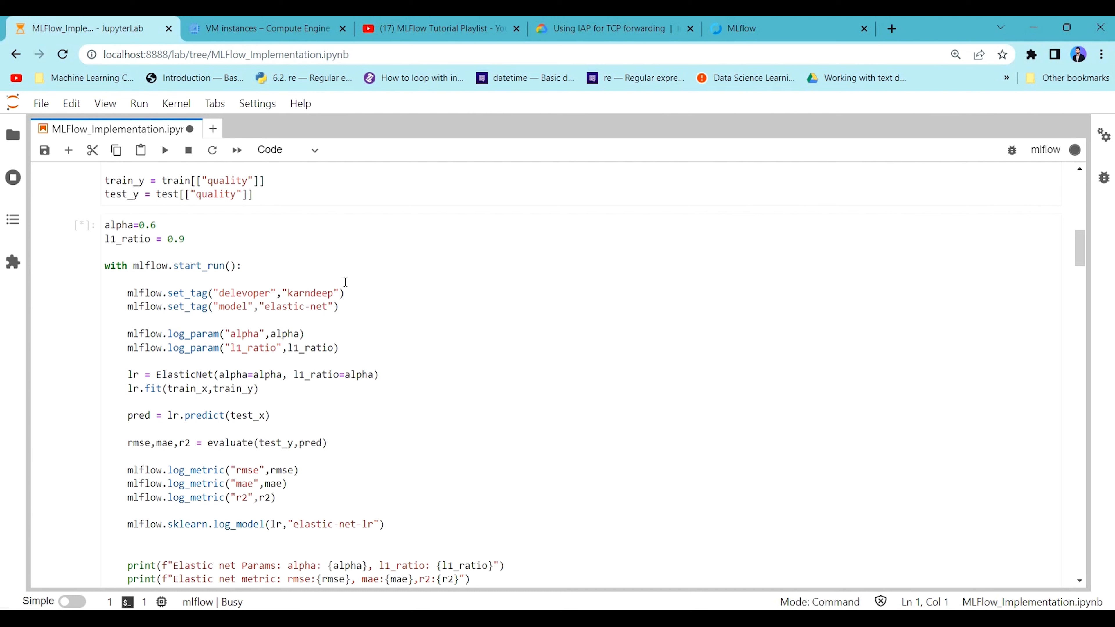
{"action": "scroll", "coordinate": [400, 276], "scroll_direction": "down", "scroll_amount": 20}
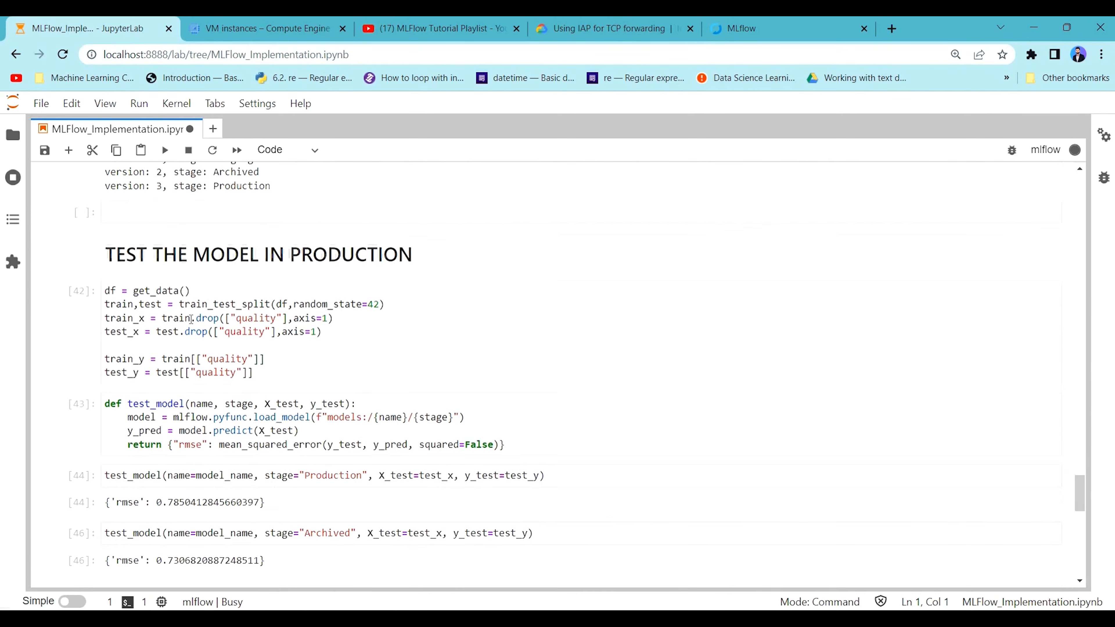
{"action": "left_click", "coordinate": [342, 254]}
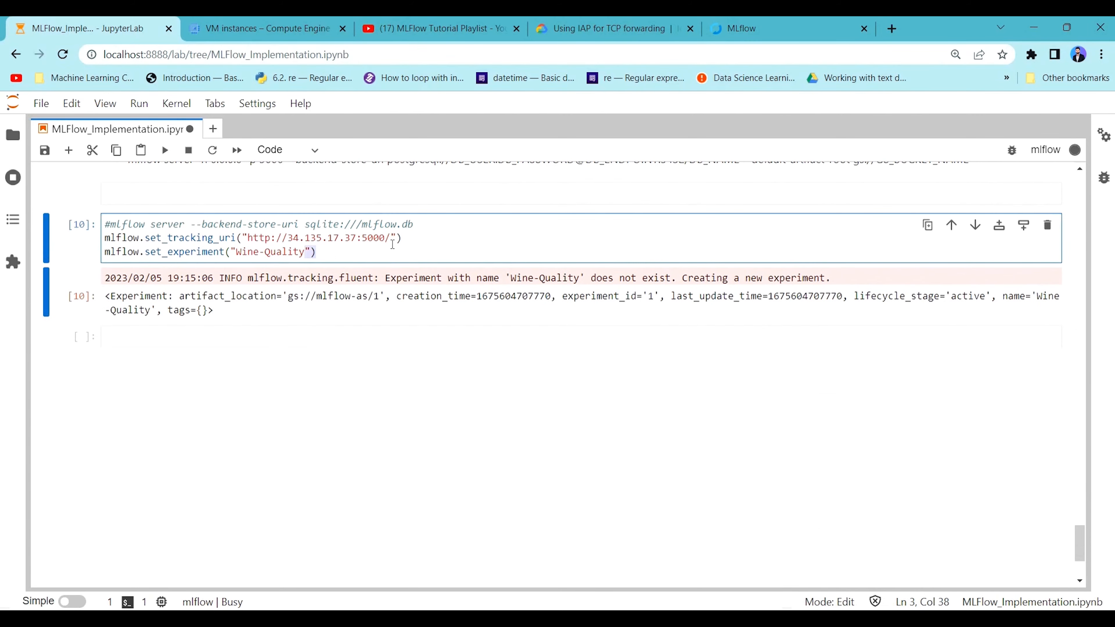
{"action": "left_click_drag", "start_coordinate": [402, 238], "coordinate": [107, 234]}
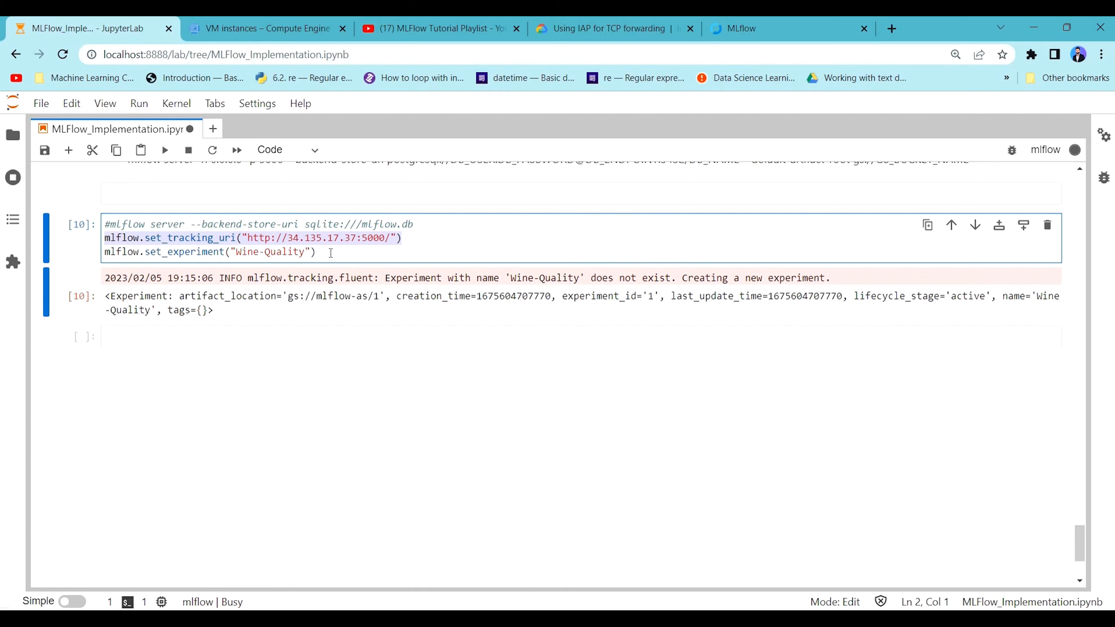
{"action": "left_click_drag", "start_coordinate": [330, 252], "coordinate": [106, 240]}
{"action": "left_click", "coordinate": [335, 243]}
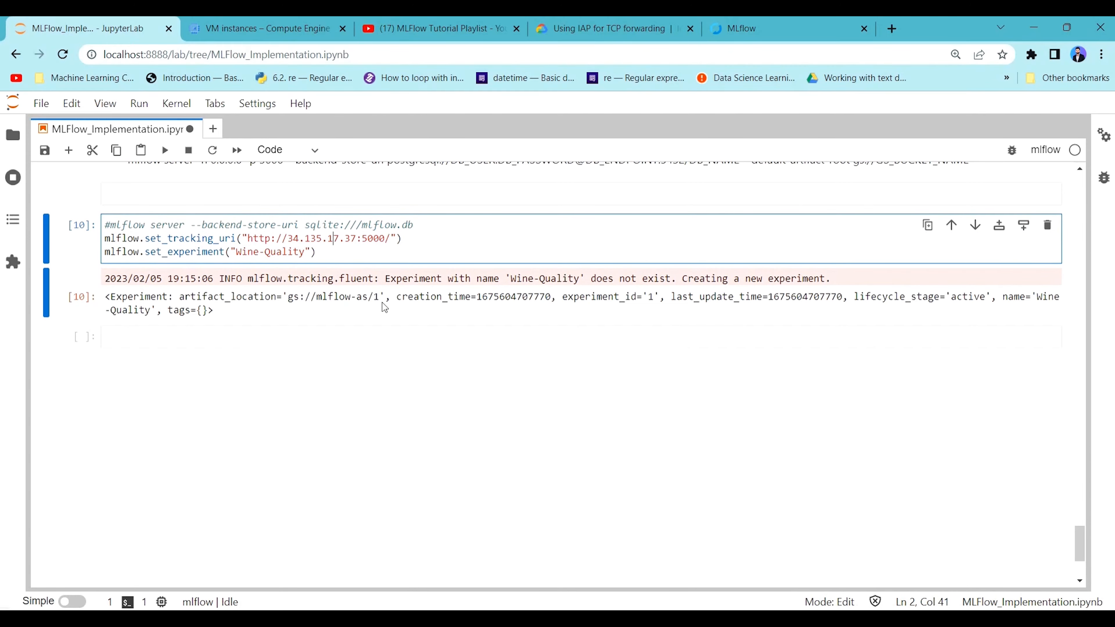
Review the ElasticNet training cell's logging code and the output printed below it.
{"action": "scroll", "coordinate": [351, 351], "scroll_direction": "up", "scroll_amount": 15}
{"action": "scroll", "coordinate": [369, 391], "scroll_direction": "up", "scroll_amount": 20}
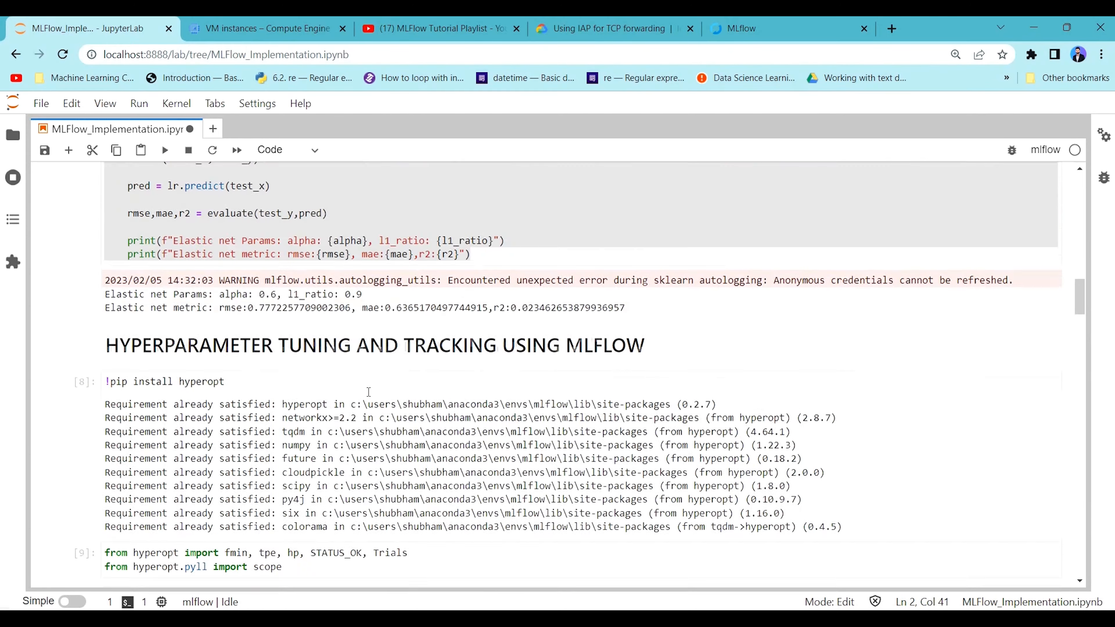
{"action": "scroll", "coordinate": [287, 331], "scroll_direction": "down", "scroll_amount": 1}
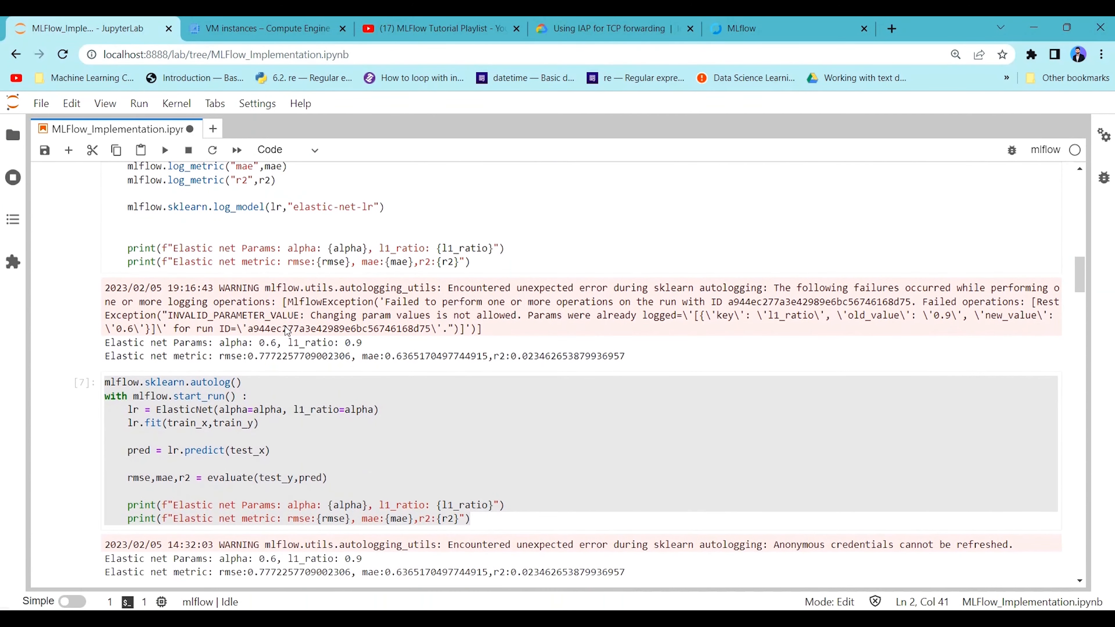
{"action": "scroll", "coordinate": [297, 332], "scroll_direction": "up", "scroll_amount": 6}
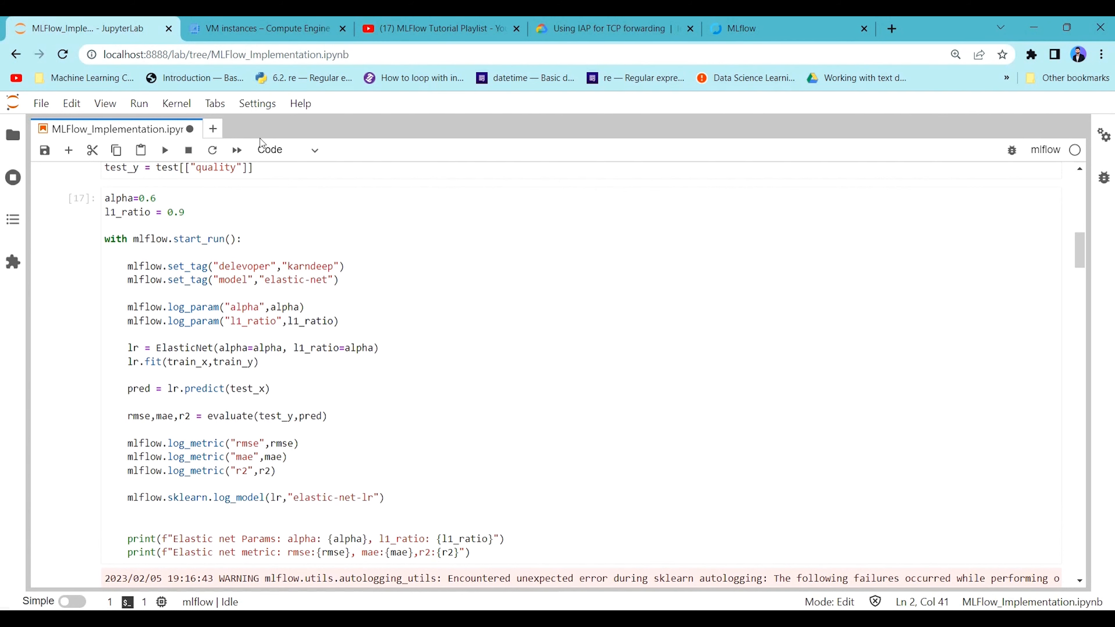
{"action": "key", "text": "Escape"}
{"action": "scroll", "coordinate": [349, 372], "scroll_direction": "down", "scroll_amount": 1}
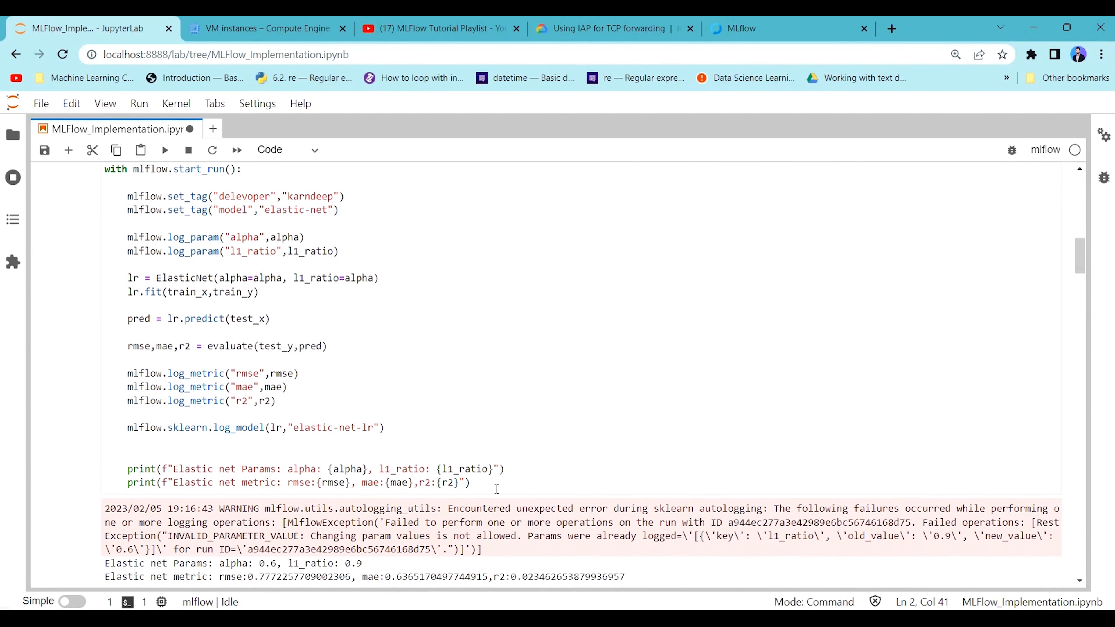
{"action": "left_click_drag", "start_coordinate": [474, 480], "coordinate": [123, 187]}
{"action": "scroll", "coordinate": [228, 273], "scroll_direction": "up", "scroll_amount": 1}
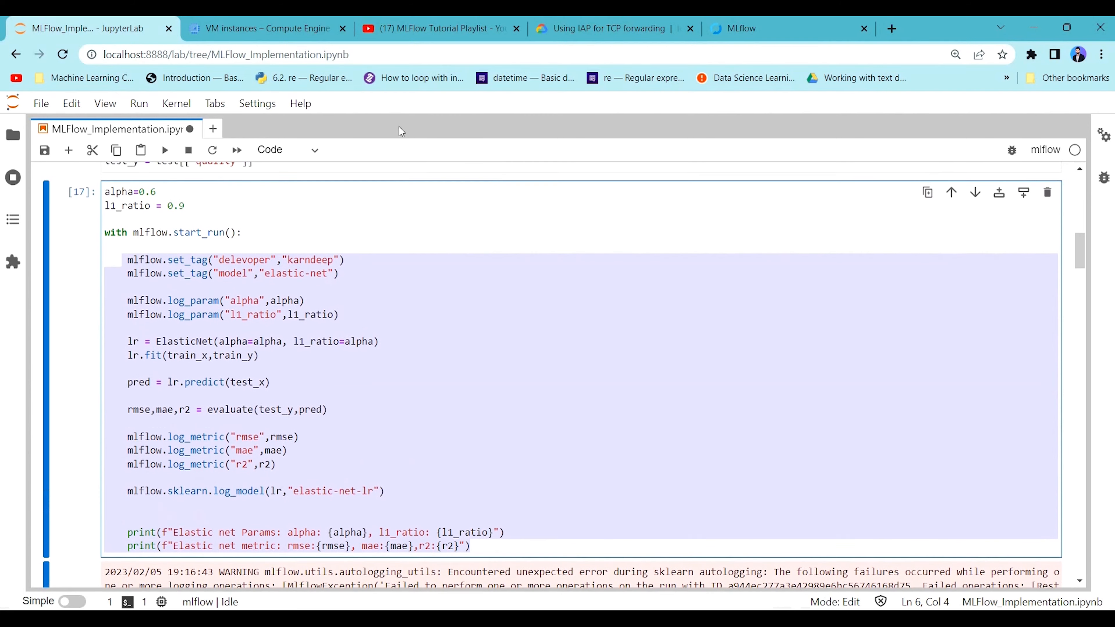
Switch to the MLflow page, reload the Wine-Quality experiment and open its logged run.
{"action": "left_click", "coordinate": [746, 28]}
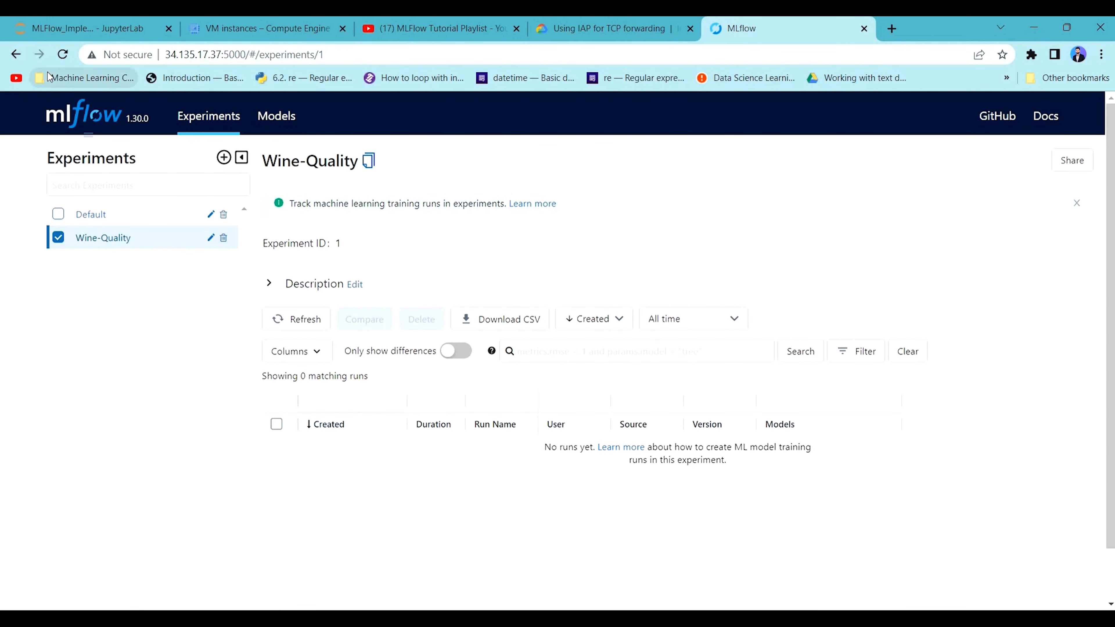
{"action": "left_click", "coordinate": [63, 55]}
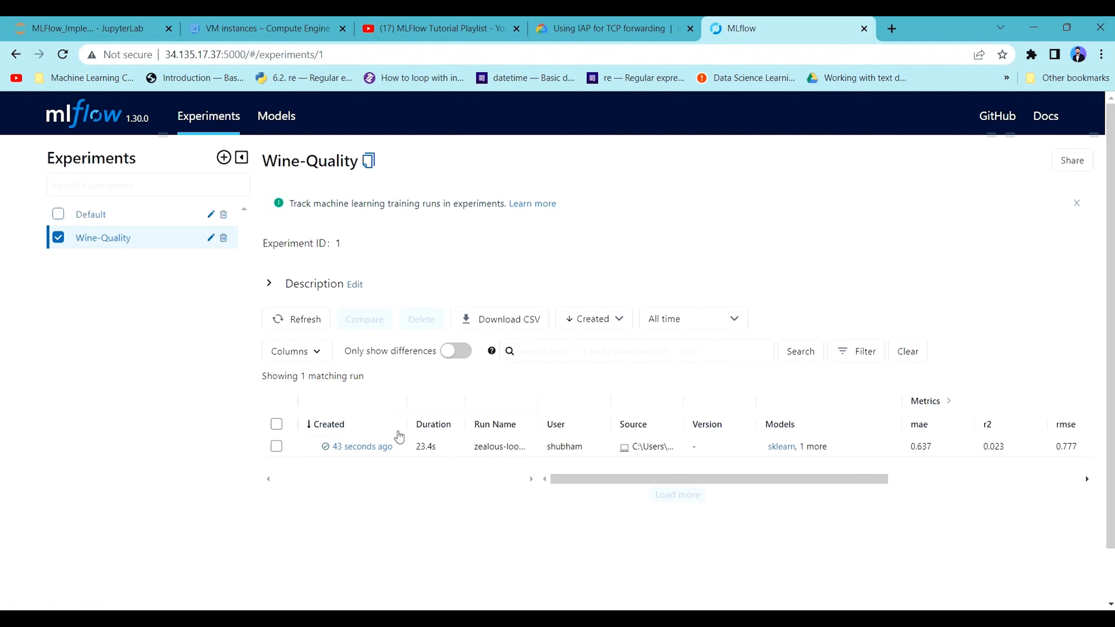
{"action": "left_click", "coordinate": [376, 447]}
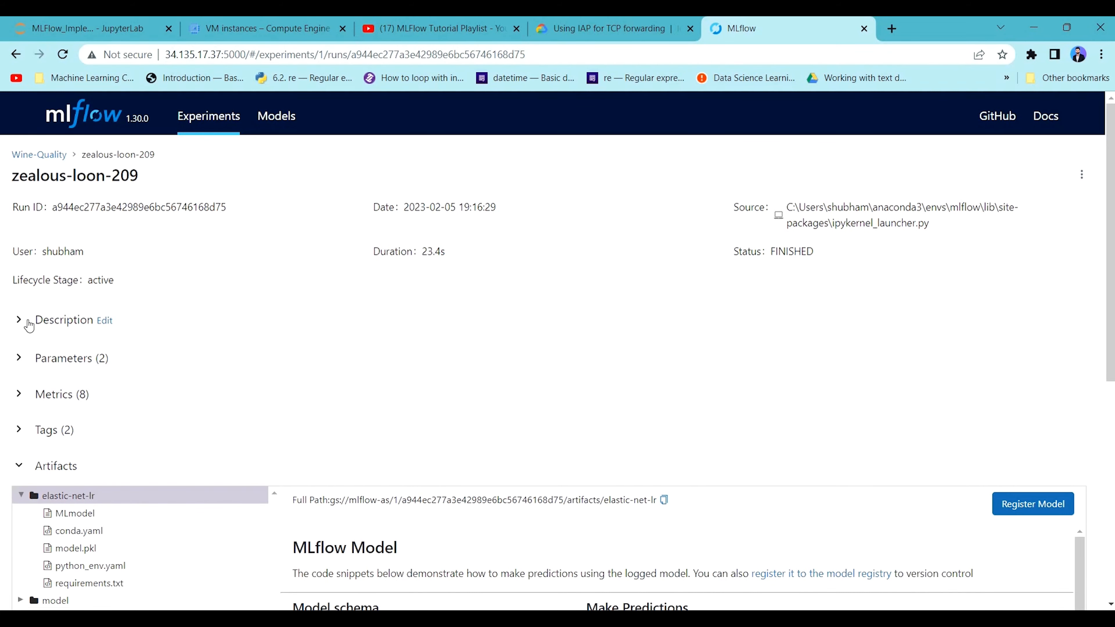
Expand the run's Parameters, Metrics and Tags sections to inspect what was logged.
{"action": "scroll", "coordinate": [43, 333], "scroll_direction": "down", "scroll_amount": 3}
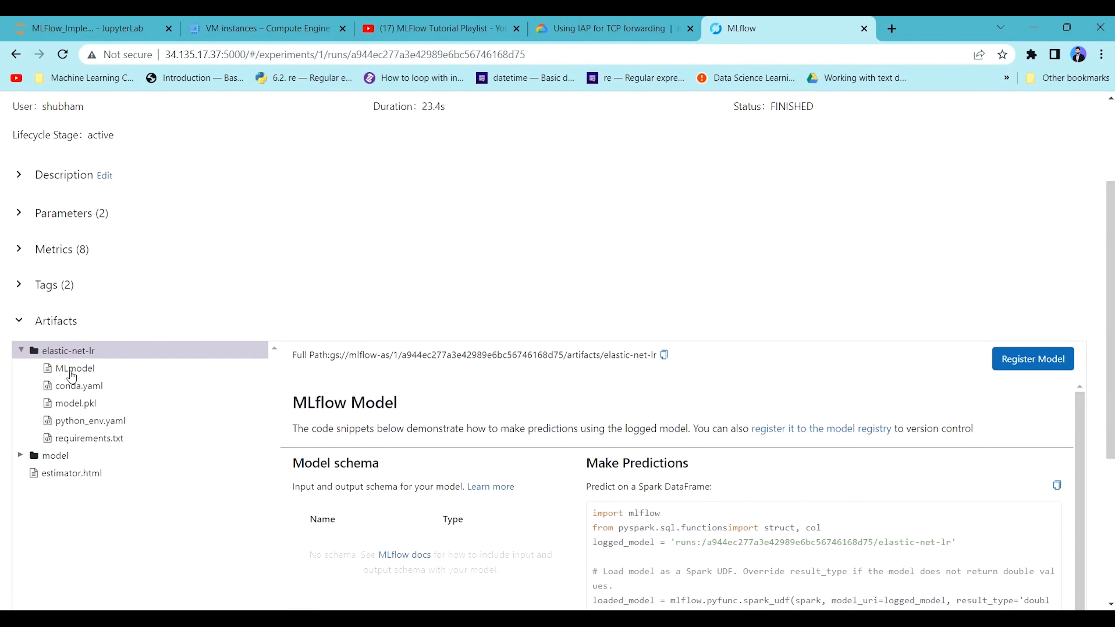
{"action": "scroll", "coordinate": [43, 307], "scroll_direction": "down", "scroll_amount": 1}
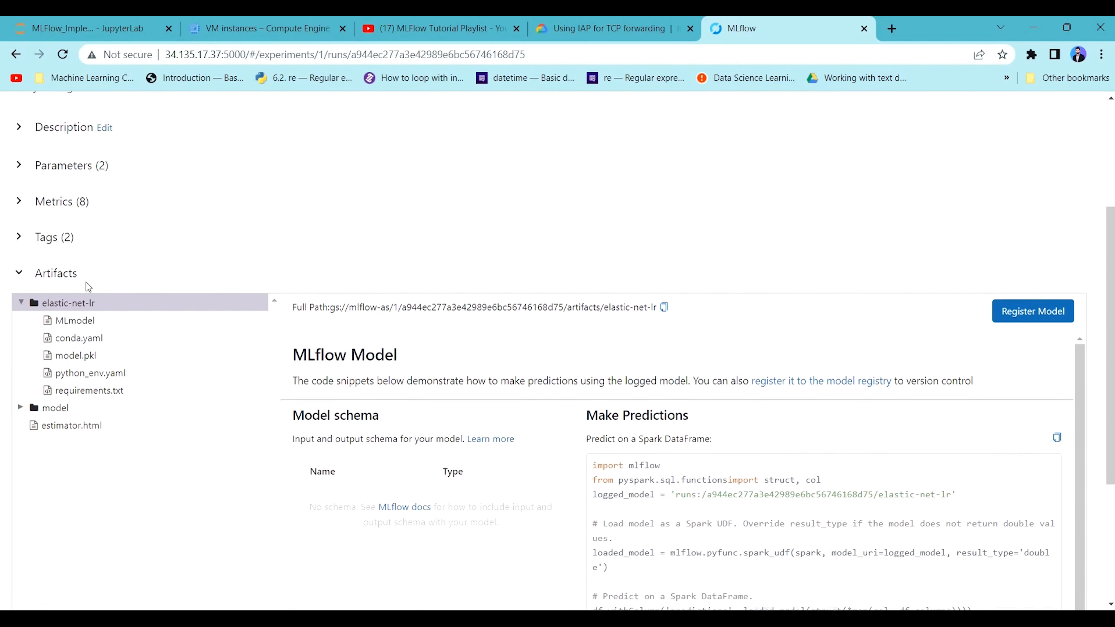
{"action": "left_click", "coordinate": [40, 148]}
{"action": "left_click", "coordinate": [49, 290]}
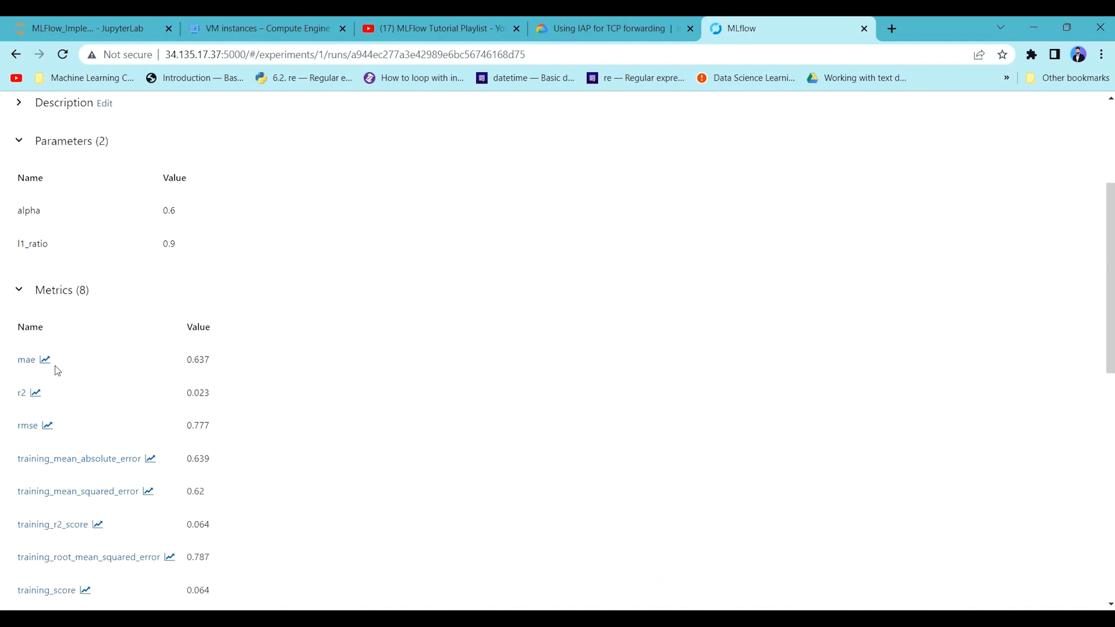
{"action": "scroll", "coordinate": [68, 413], "scroll_direction": "down", "scroll_amount": 5}
{"action": "scroll", "coordinate": [68, 413], "scroll_direction": "down", "scroll_amount": 4}
{"action": "left_click", "coordinate": [72, 204]}
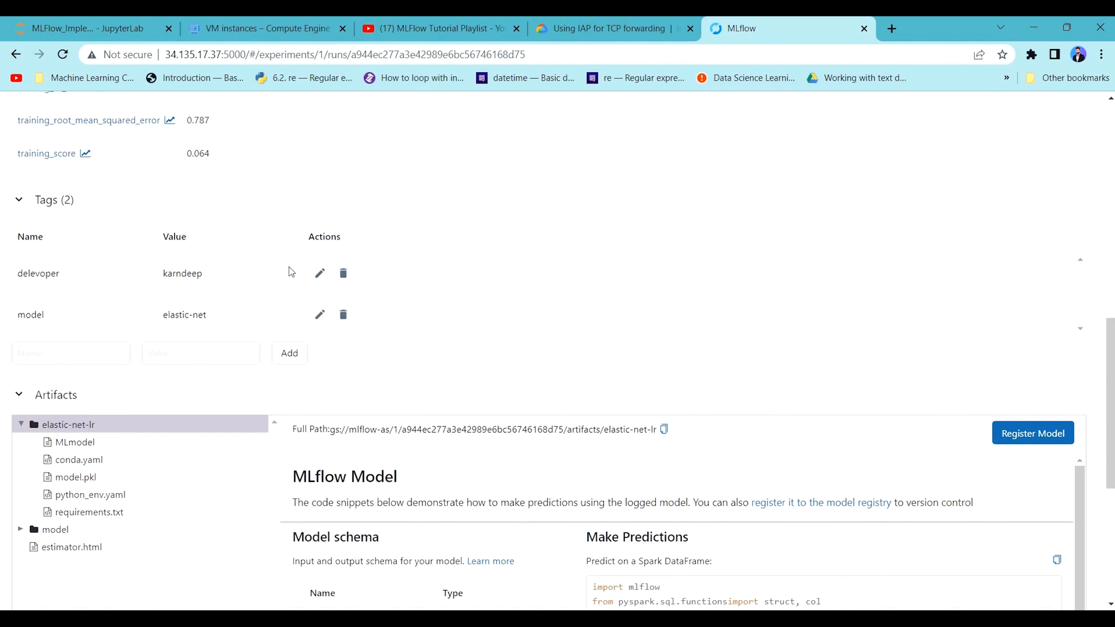
Review the whole run page, from its description and metrics to the elastic-net-lr artifacts, and check its address.
{"action": "scroll", "coordinate": [87, 375], "scroll_direction": "up", "scroll_amount": 5}
{"action": "scroll", "coordinate": [86, 376], "scroll_direction": "up", "scroll_amount": 7}
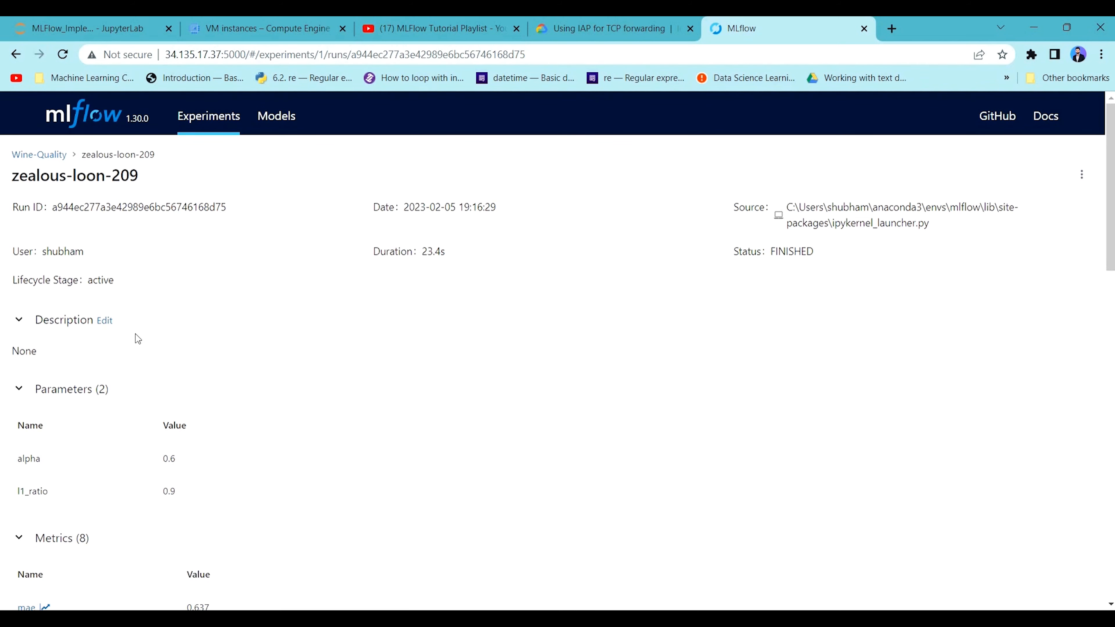
{"action": "scroll", "coordinate": [497, 394], "scroll_direction": "down", "scroll_amount": 15}
{"action": "scroll", "coordinate": [570, 277], "scroll_direction": "down", "scroll_amount": 2}
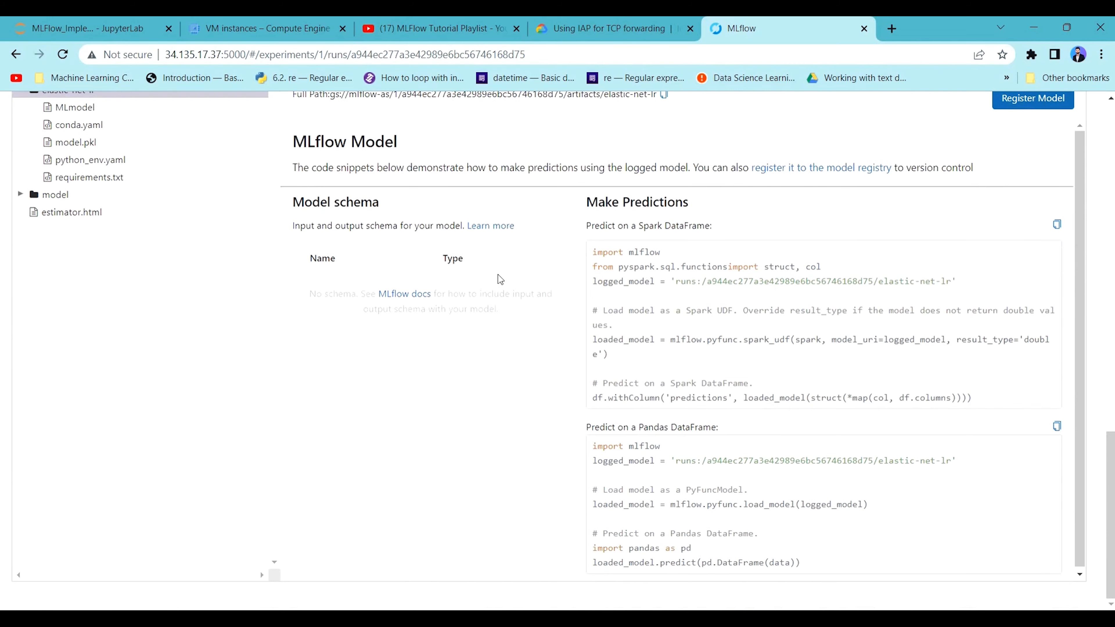
{"action": "scroll", "coordinate": [438, 211], "scroll_direction": "up", "scroll_amount": 5}
{"action": "left_click", "coordinate": [550, 46]}
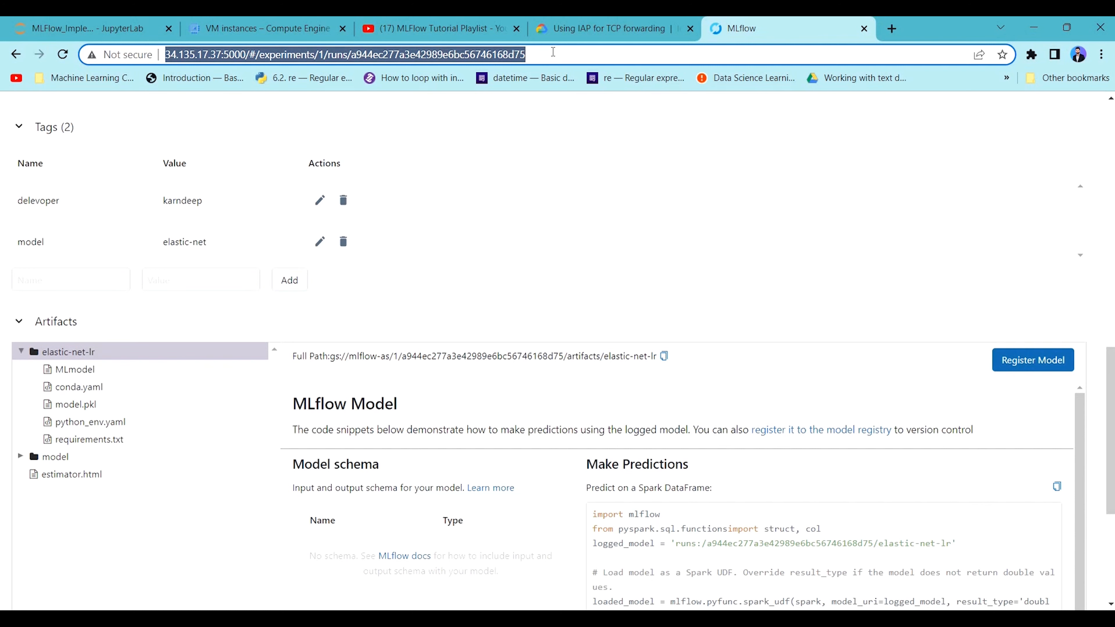
{"action": "scroll", "coordinate": [535, 239], "scroll_direction": "up", "scroll_amount": 6}
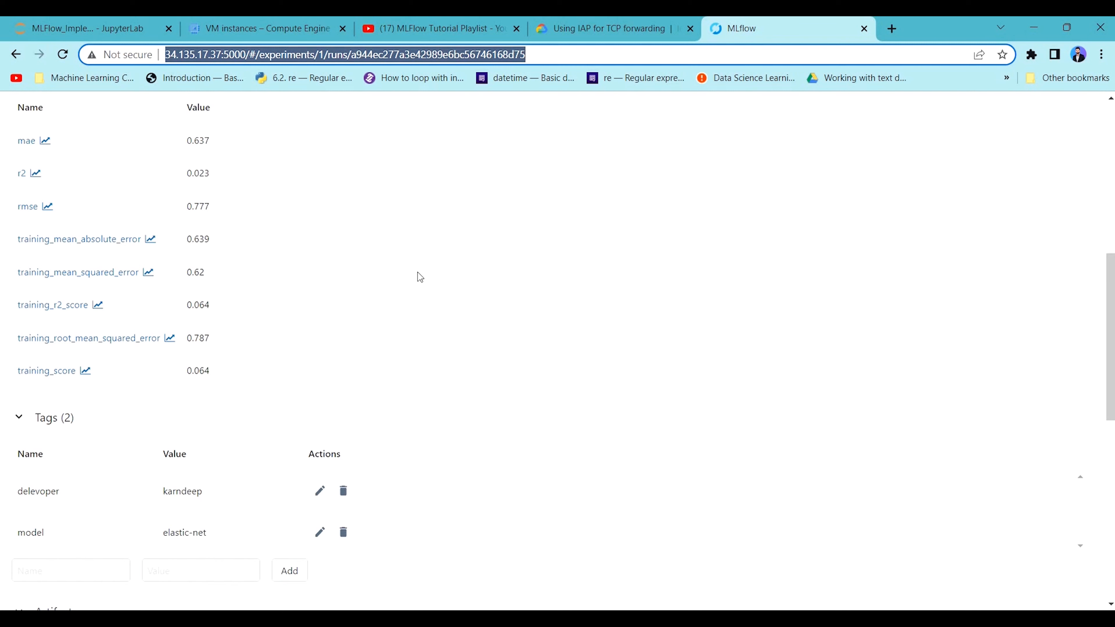
{"action": "scroll", "coordinate": [417, 272], "scroll_direction": "up", "scroll_amount": 8}
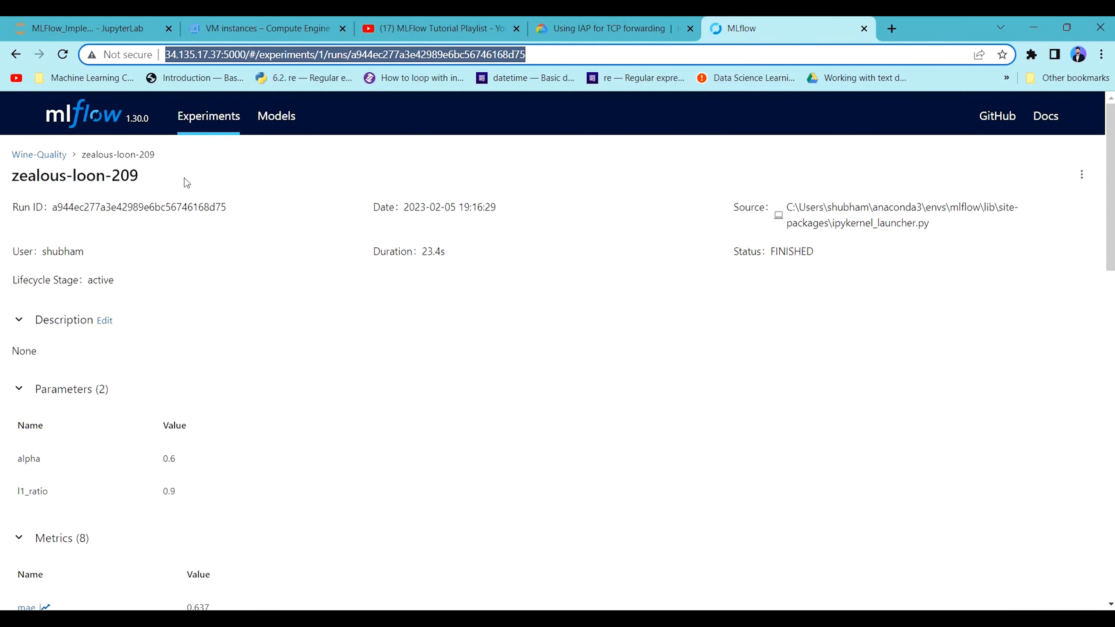
Start registering the run's elastic-net-lr artifact as a model and open the model selection.
{"action": "scroll", "coordinate": [875, 294], "scroll_direction": "down", "scroll_amount": 10}
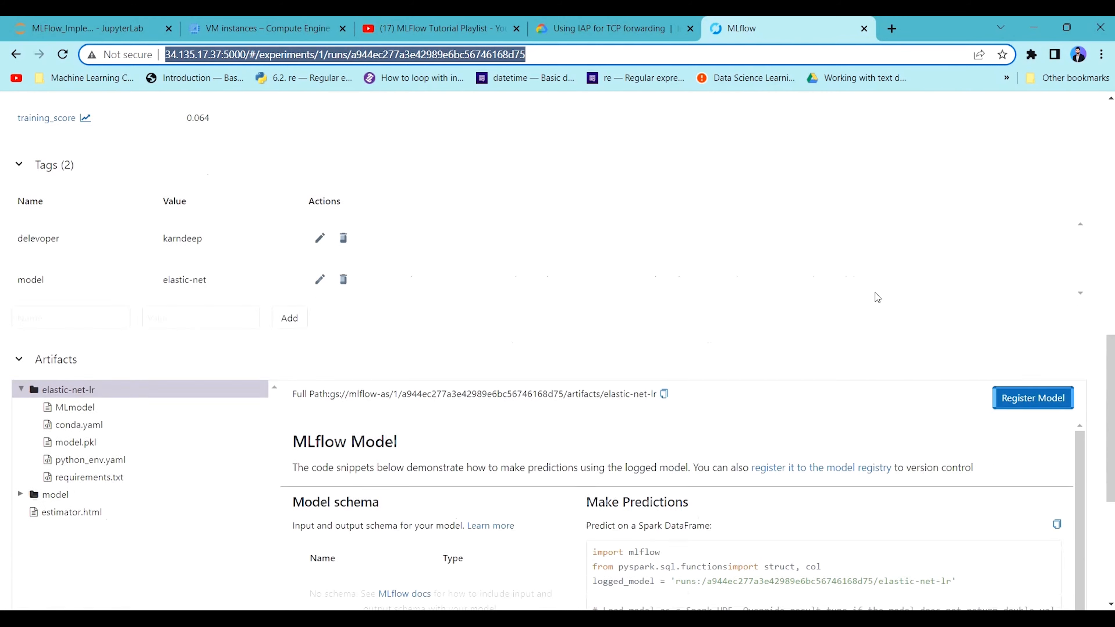
{"action": "left_click", "coordinate": [1023, 374]}
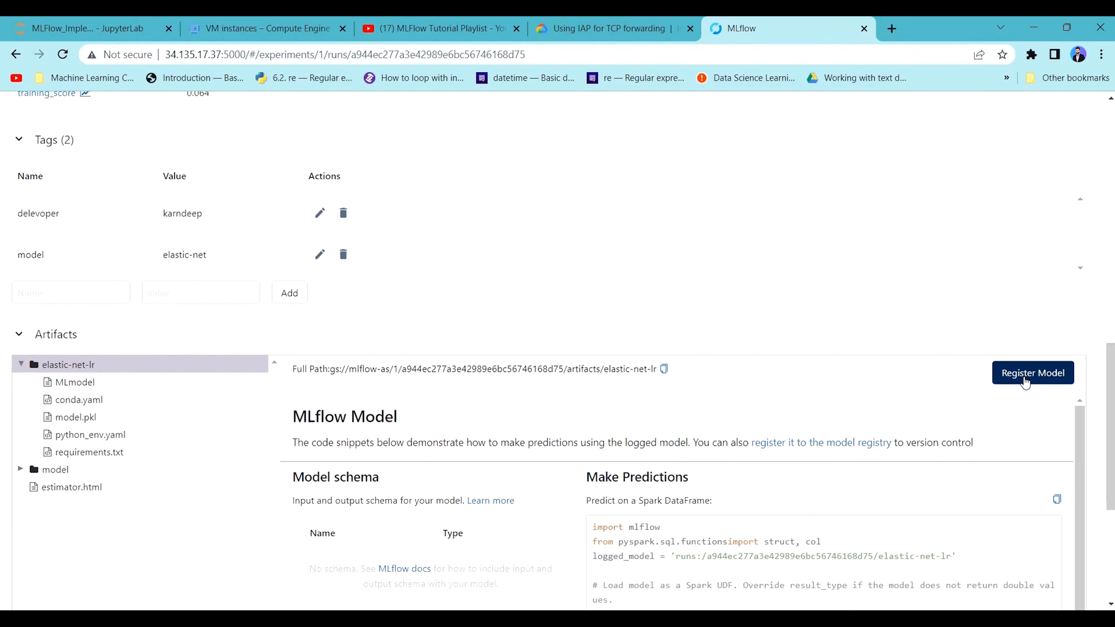
{"action": "left_click", "coordinate": [545, 352]}
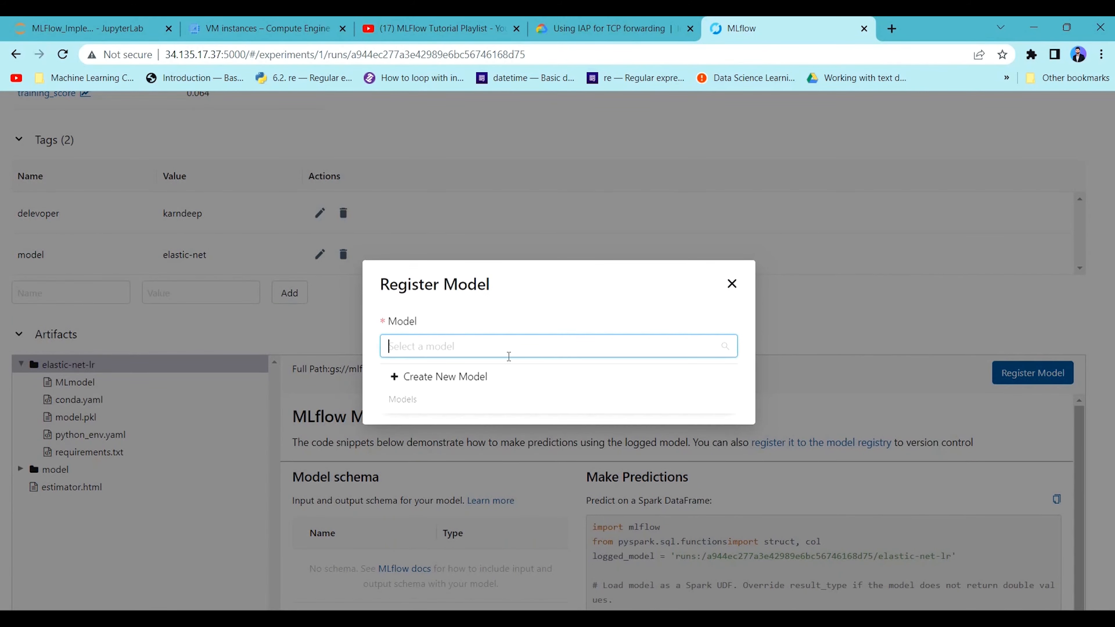
{"action": "type", "text": "winequal"}
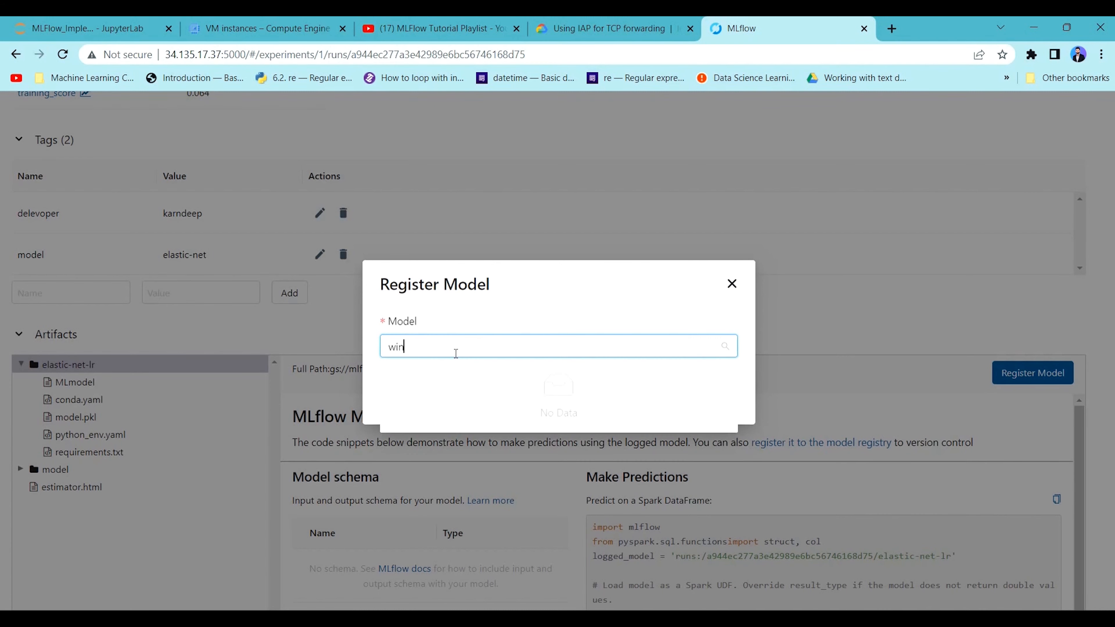
{"action": "type", "text": "ity"}
{"action": "key", "text": "Escape"}
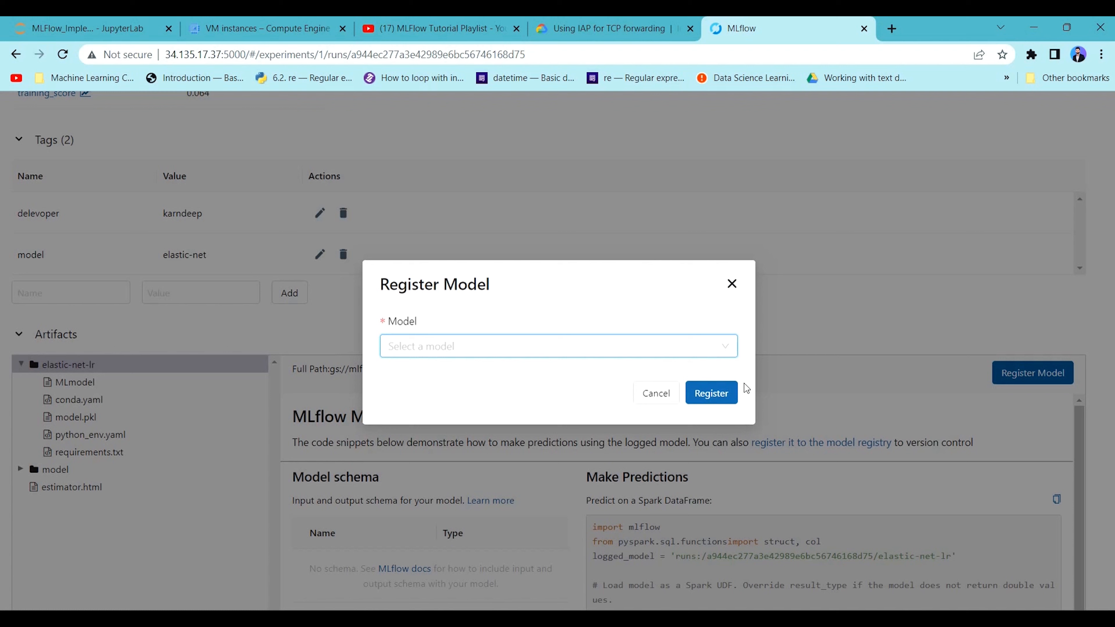
{"action": "left_click", "coordinate": [720, 388]}
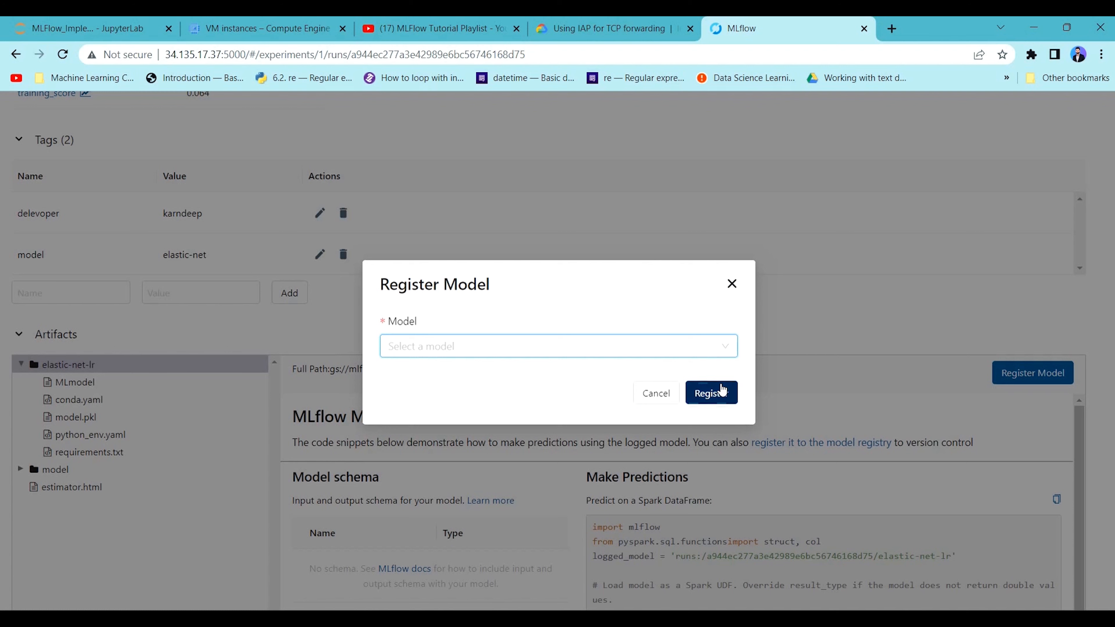
Register the elastic-net-lr artifact as a new model named winewuality.
{"action": "type", "text": "w"}
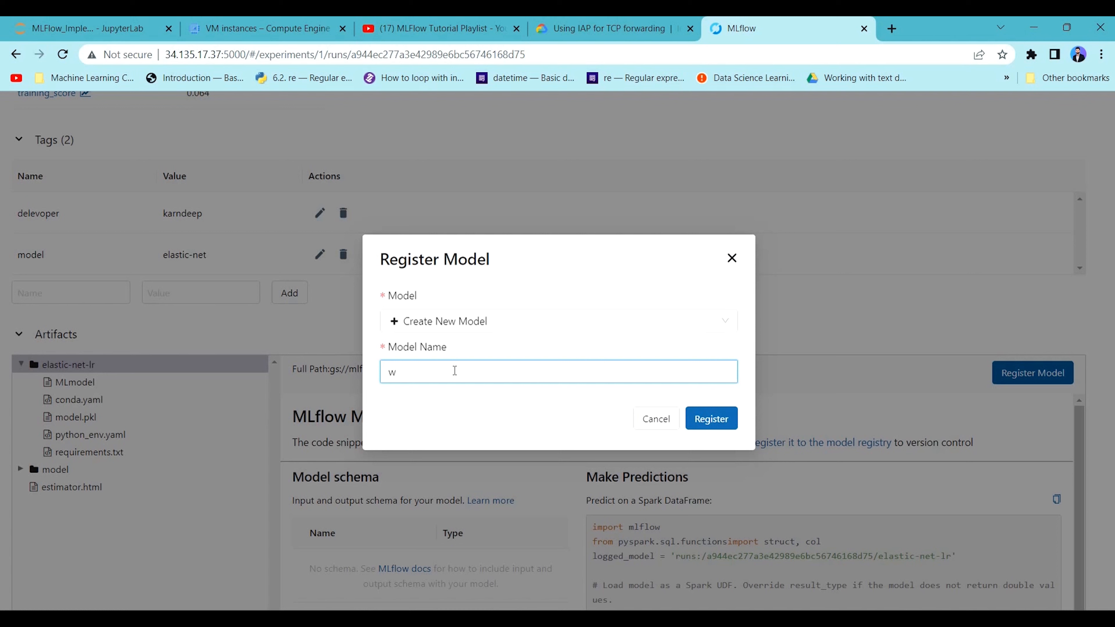
{"action": "type", "text": "inewuality"}
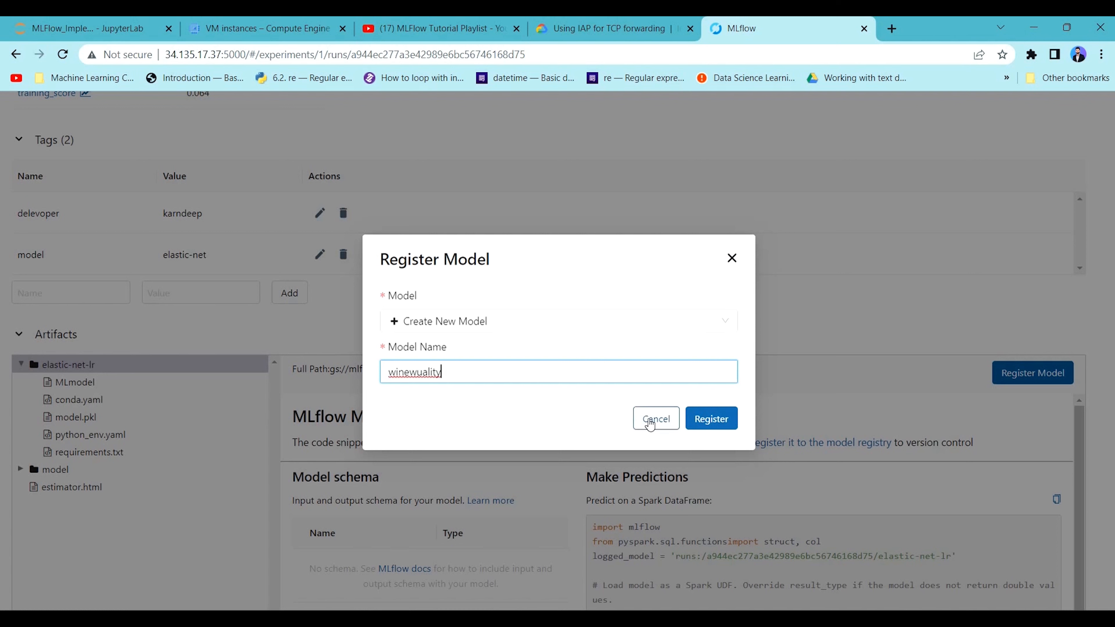
{"action": "left_click", "coordinate": [710, 418]}
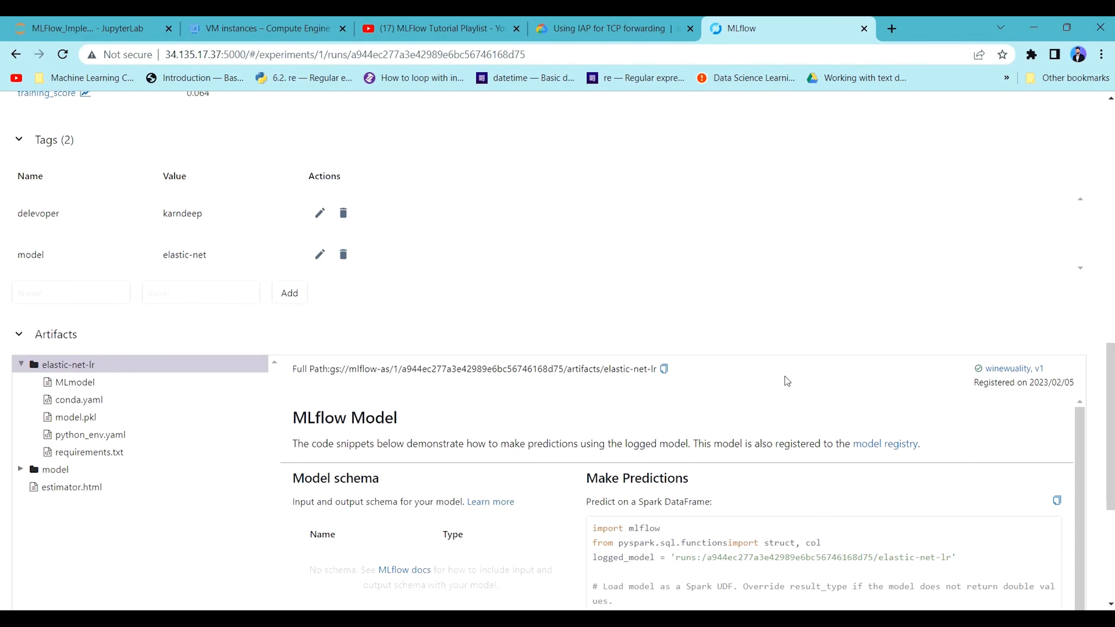
Check the list of registered models and return to the Wine-Quality experiment.
{"action": "scroll", "coordinate": [412, 365], "scroll_direction": "up", "scroll_amount": 10}
{"action": "scroll", "coordinate": [407, 346], "scroll_direction": "up", "scroll_amount": 4}
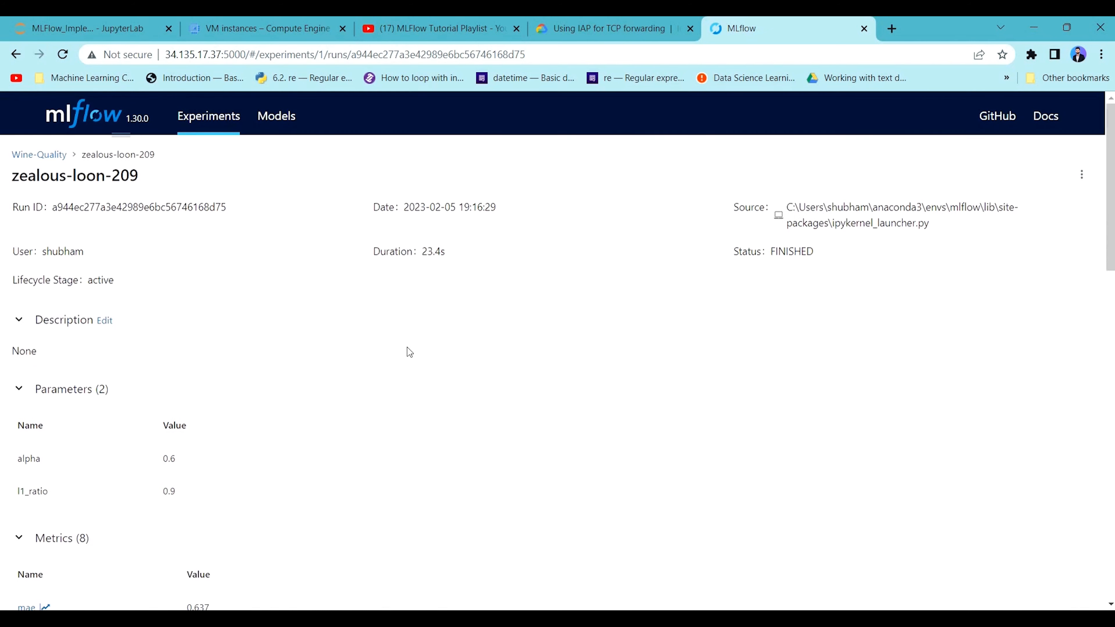
{"action": "left_click", "coordinate": [276, 117]}
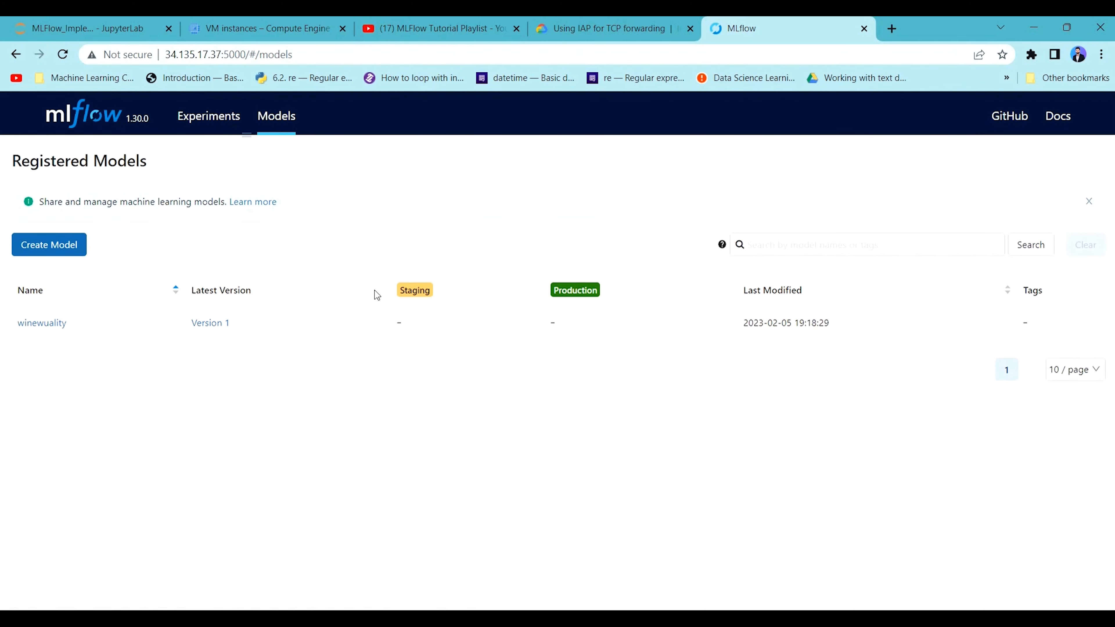
{"action": "left_click", "coordinate": [109, 115]}
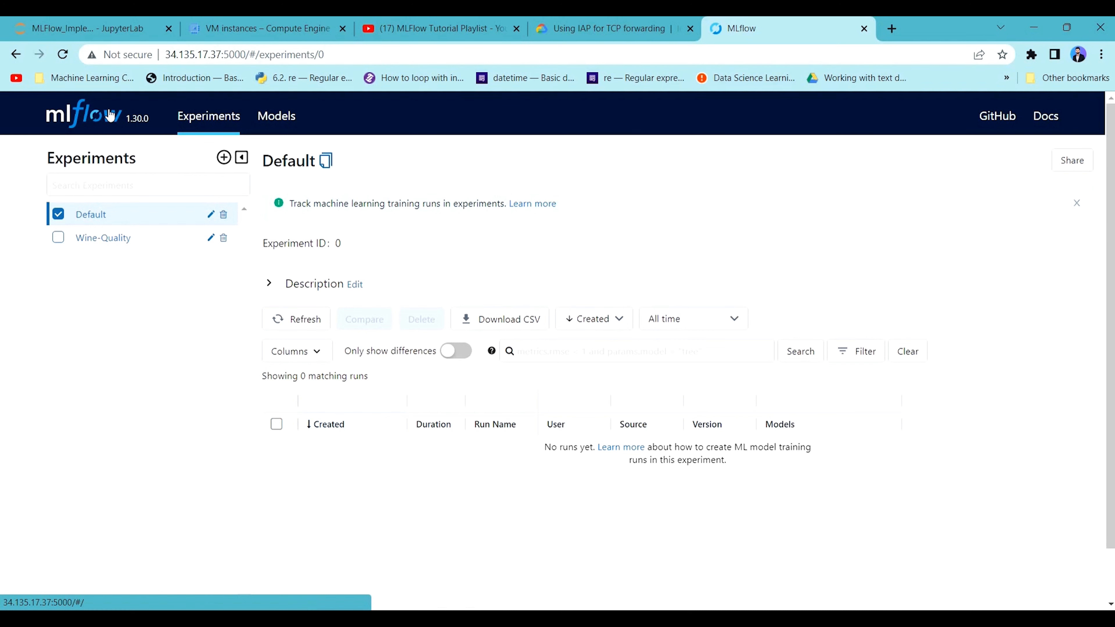
{"action": "left_click", "coordinate": [107, 235]}
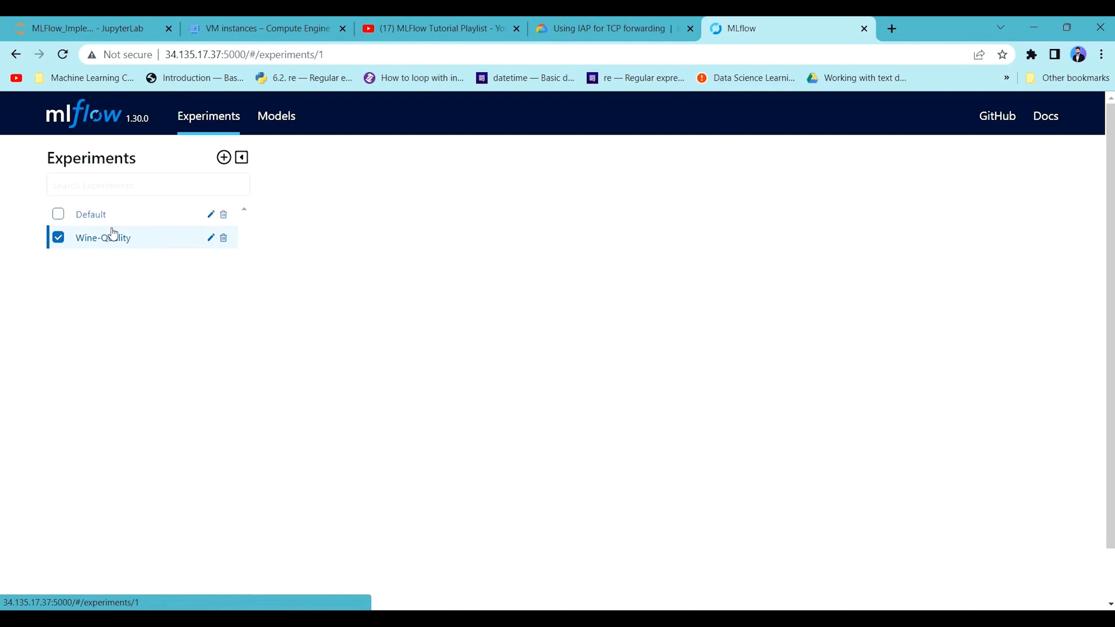
Switch to the Google Cloud console and open the mlflow-as bucket in Cloud Storage.
{"action": "left_click", "coordinate": [243, 29]}
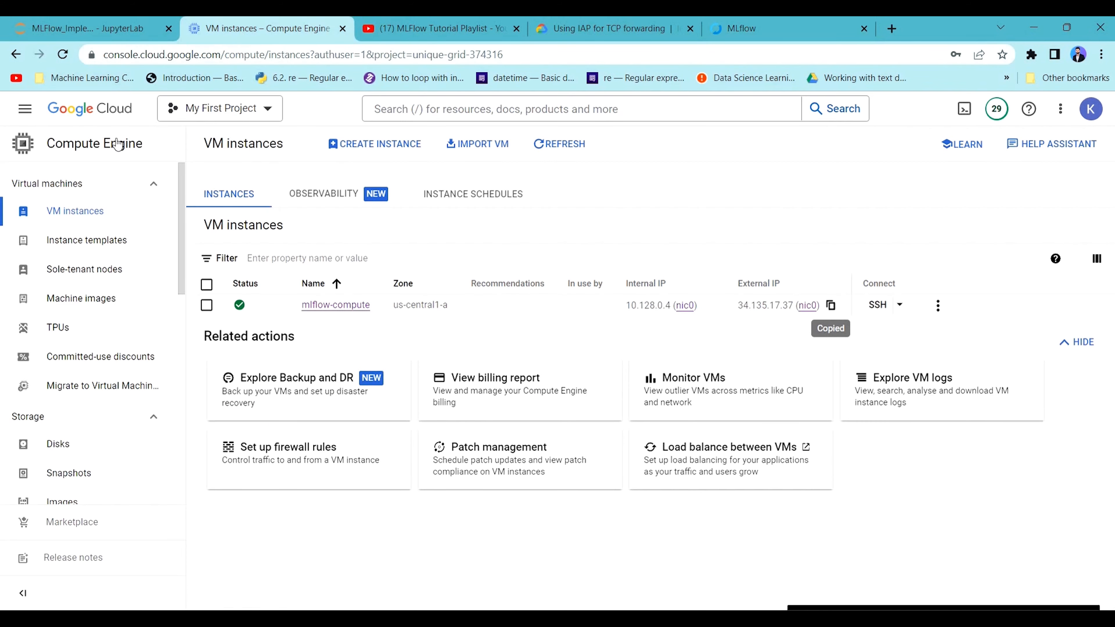
{"action": "left_click", "coordinate": [69, 117]}
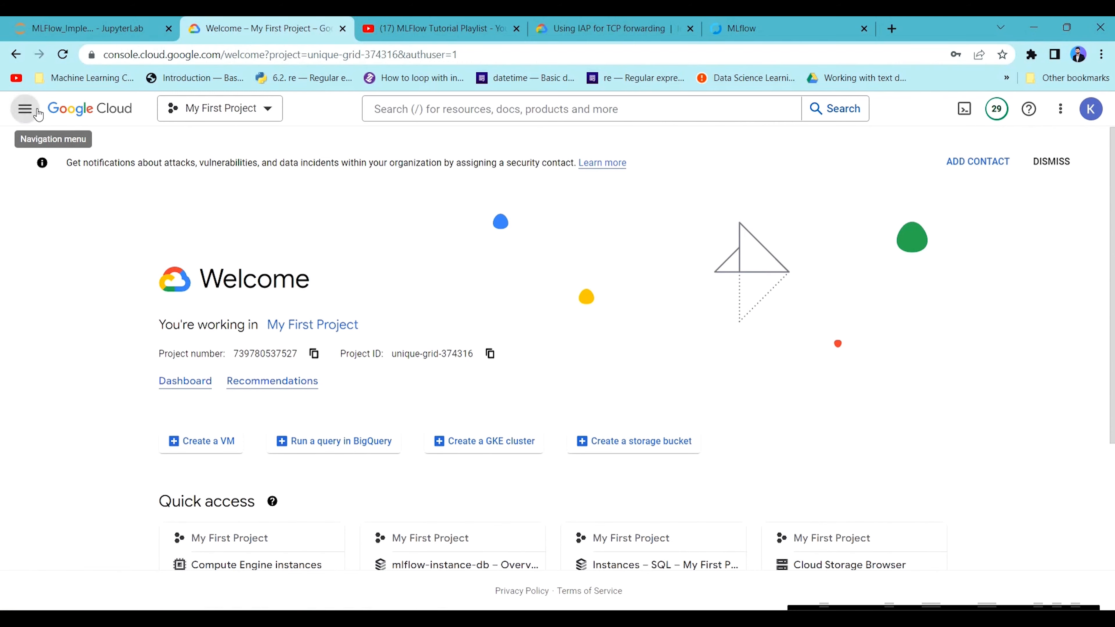
{"action": "left_click", "coordinate": [25, 109]}
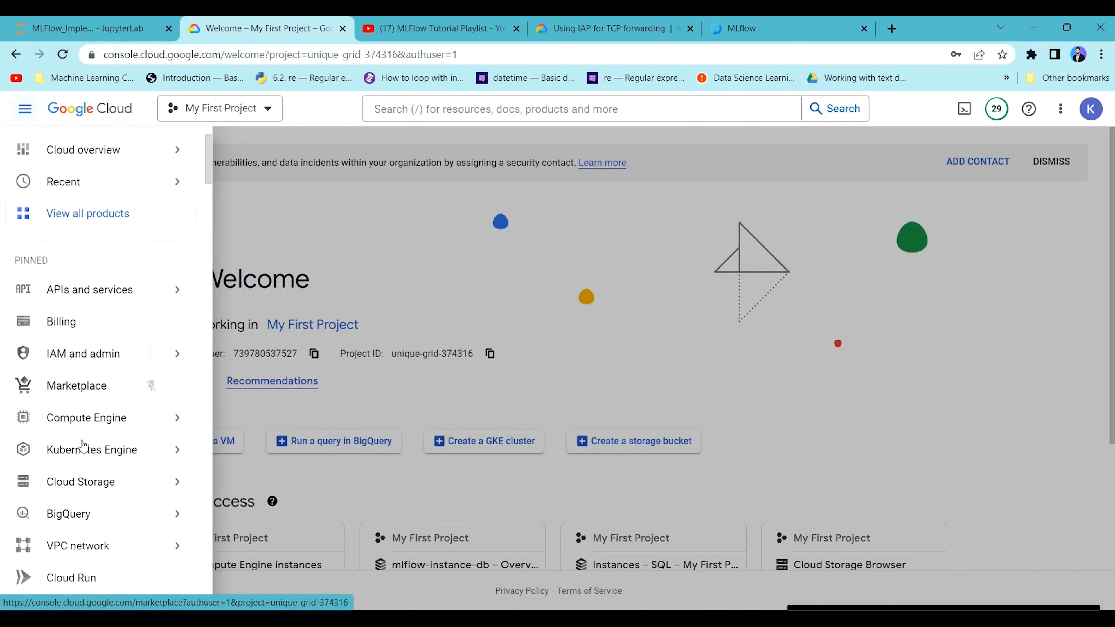
{"action": "mouse_move", "coordinate": [80, 510]}
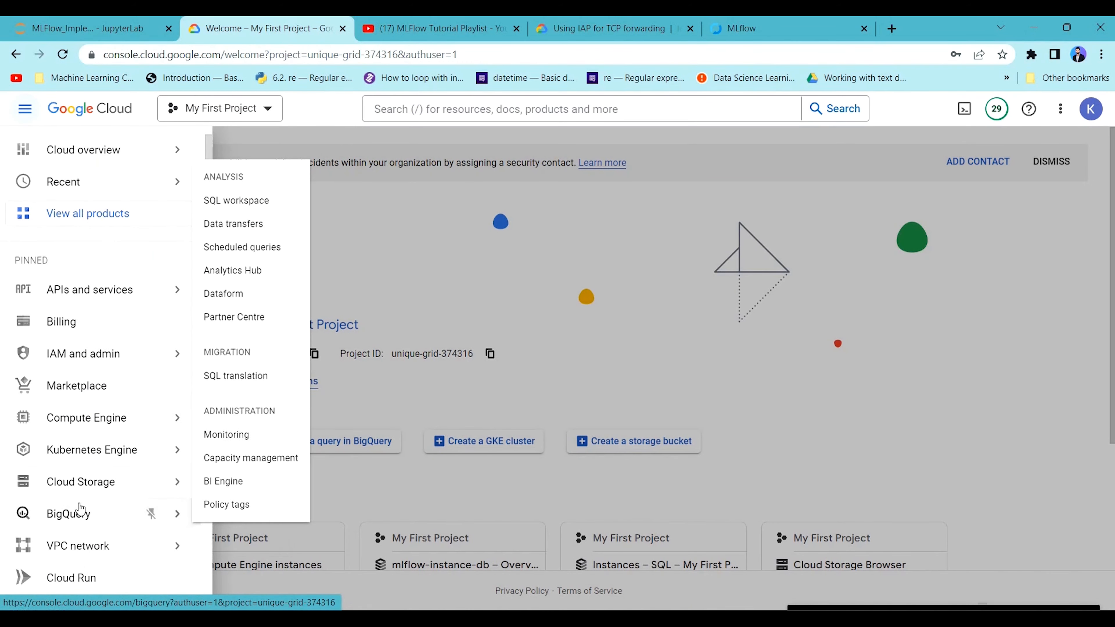
{"action": "left_click", "coordinate": [93, 487]}
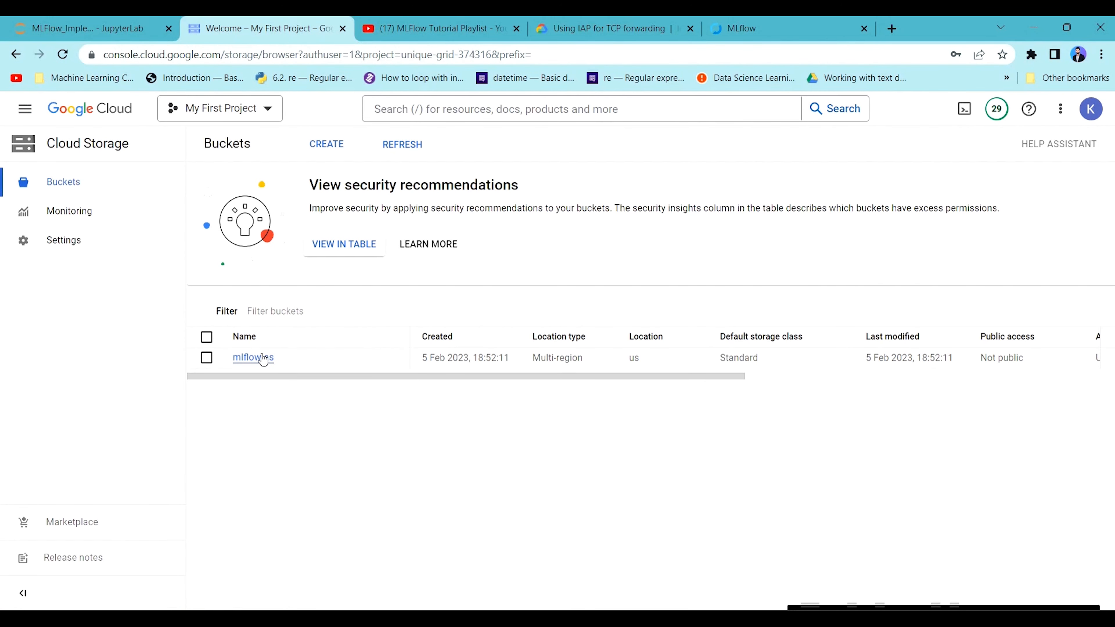
{"action": "left_click", "coordinate": [263, 358]}
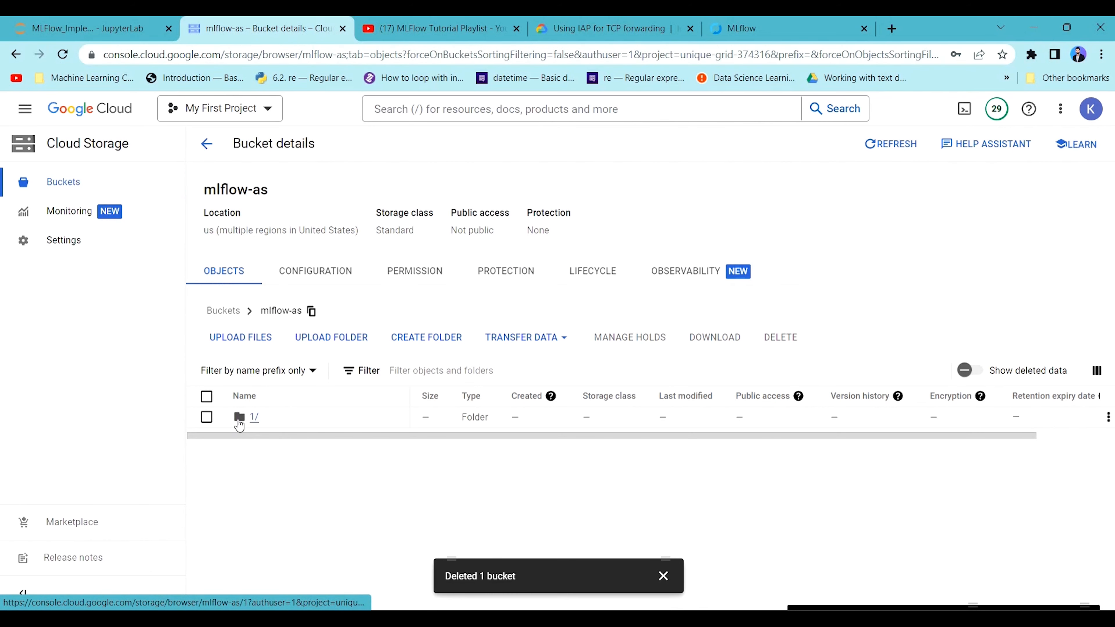
Go through the bucket's folder 1 and the run's folder into its artifacts folder.
{"action": "left_click", "coordinate": [249, 419]}
{"action": "double_click", "coordinate": [249, 415]}
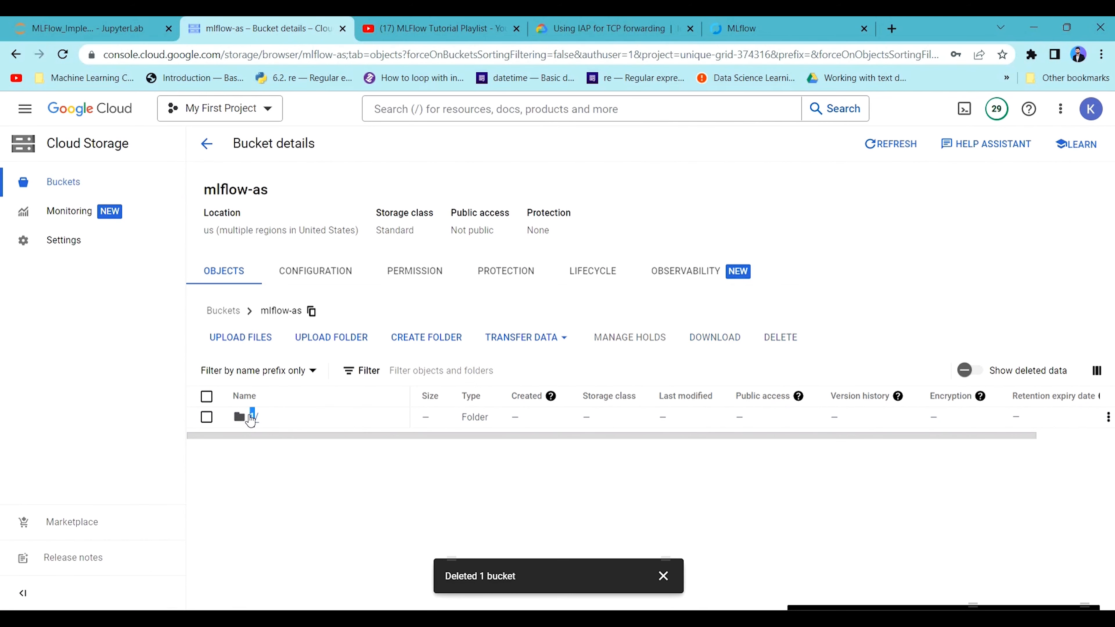
{"action": "left_click", "coordinate": [252, 417]}
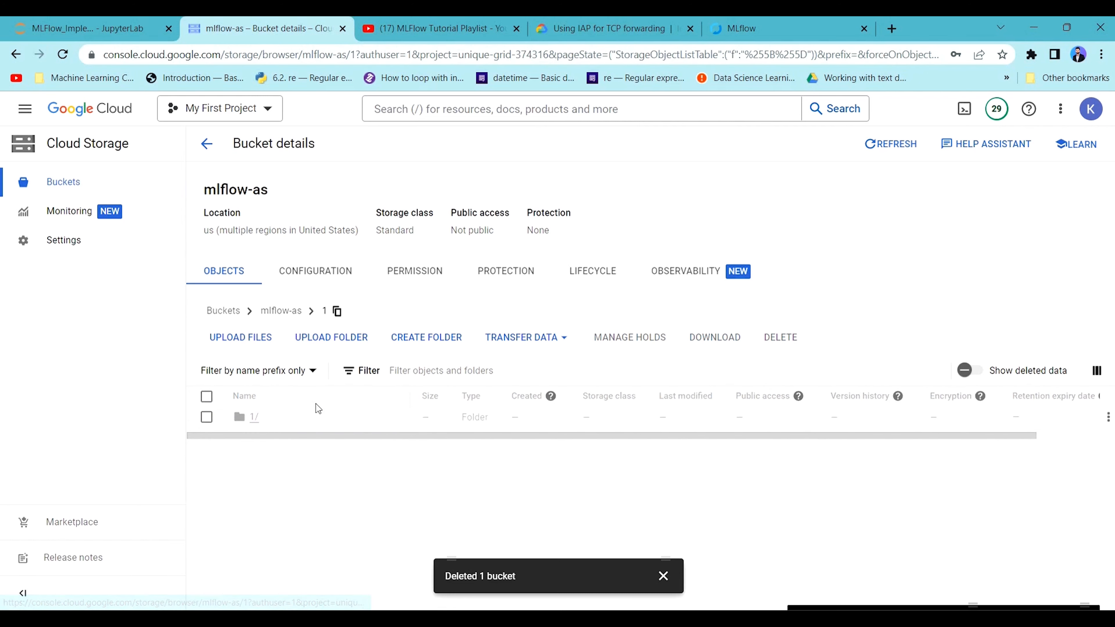
{"action": "left_click", "coordinate": [289, 417]}
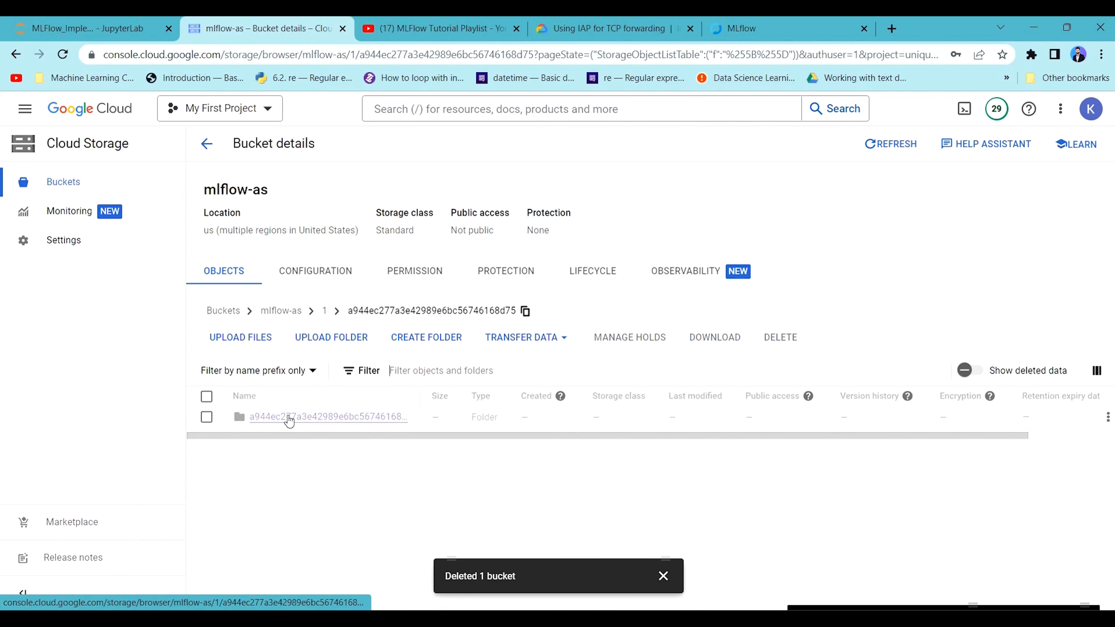
{"action": "left_click", "coordinate": [282, 419]}
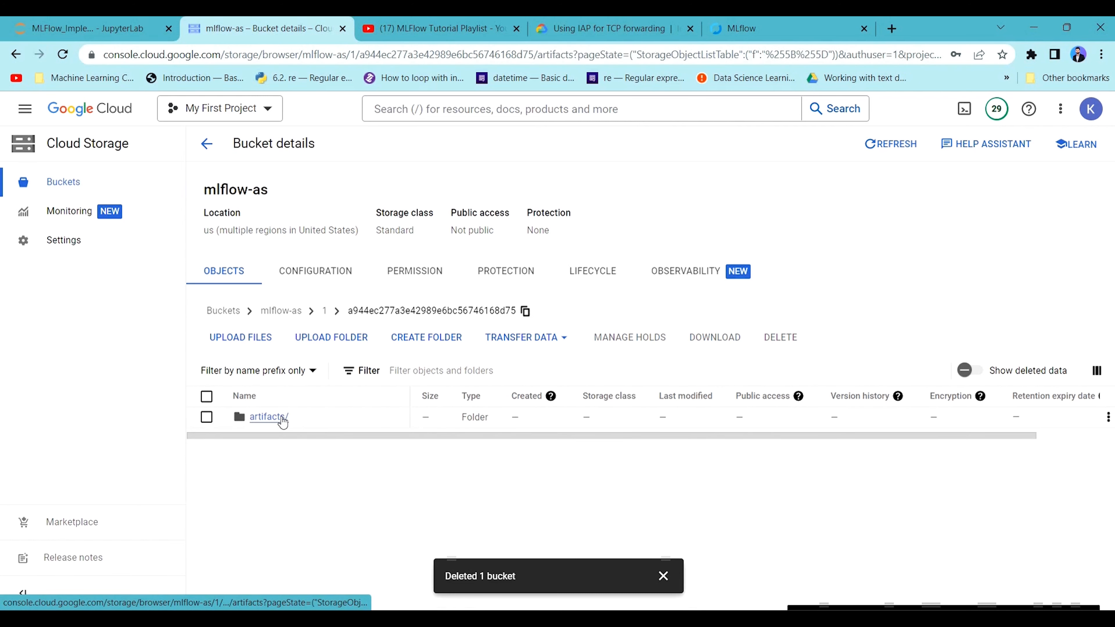